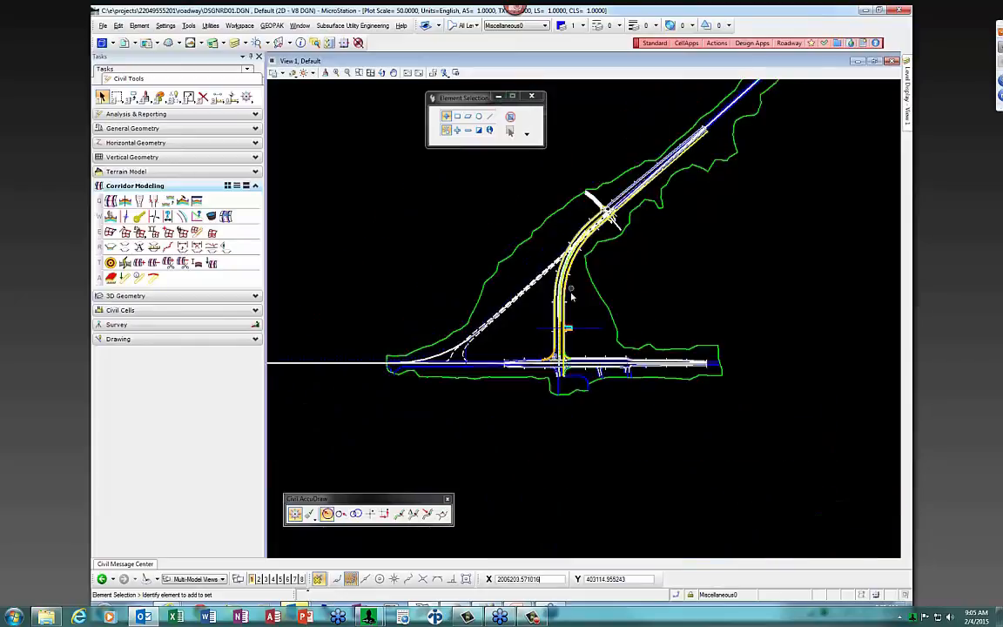
# Open the recent cross-section file RDXSRD01.DGN
pyautogui.scroll(2, 571, 286)
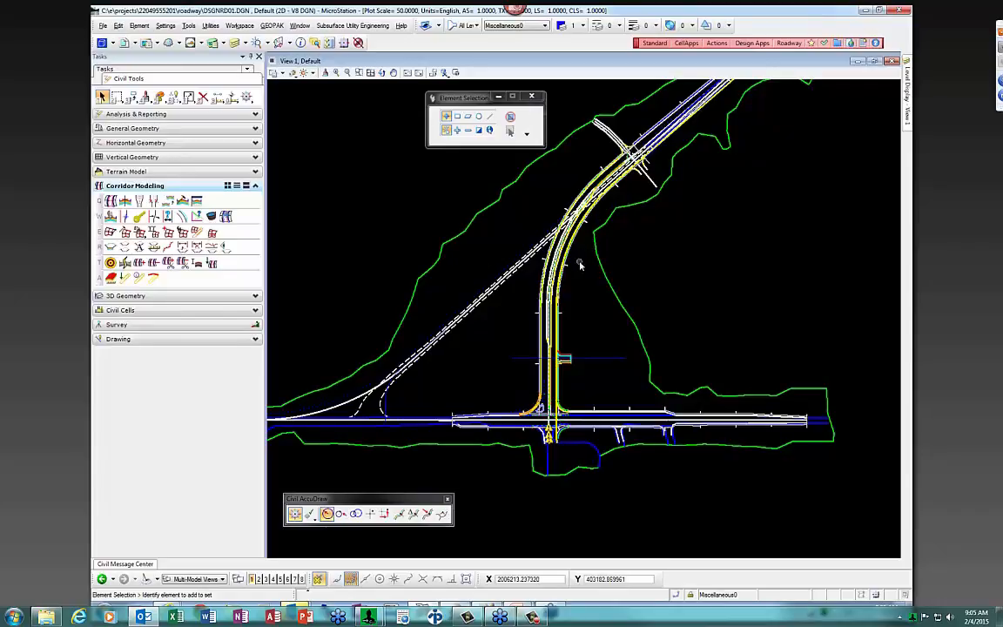
pyautogui.scroll(2, 567, 206)
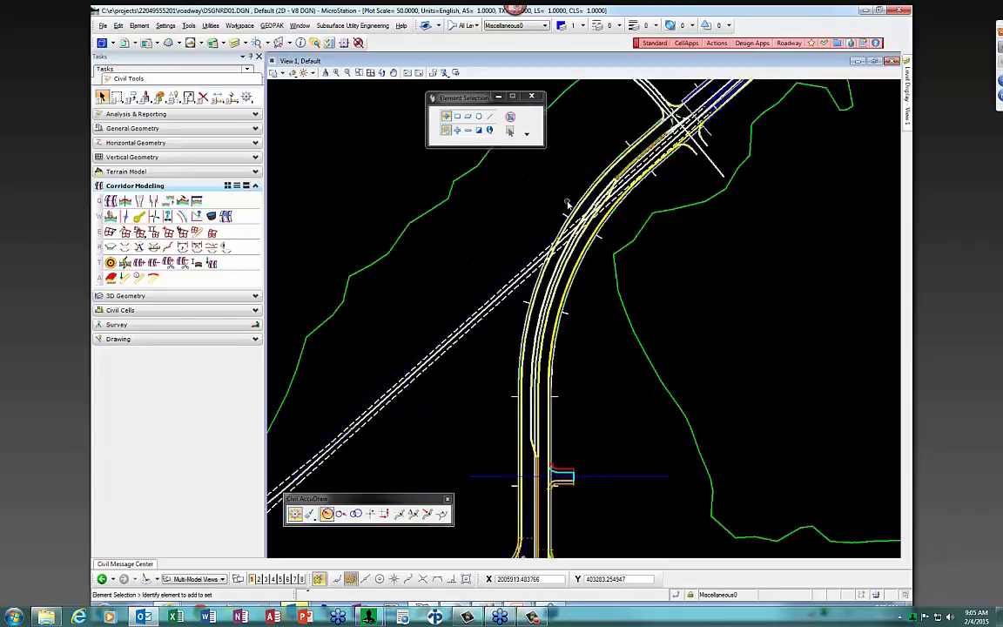
pyautogui.scroll(-2, 568, 206)
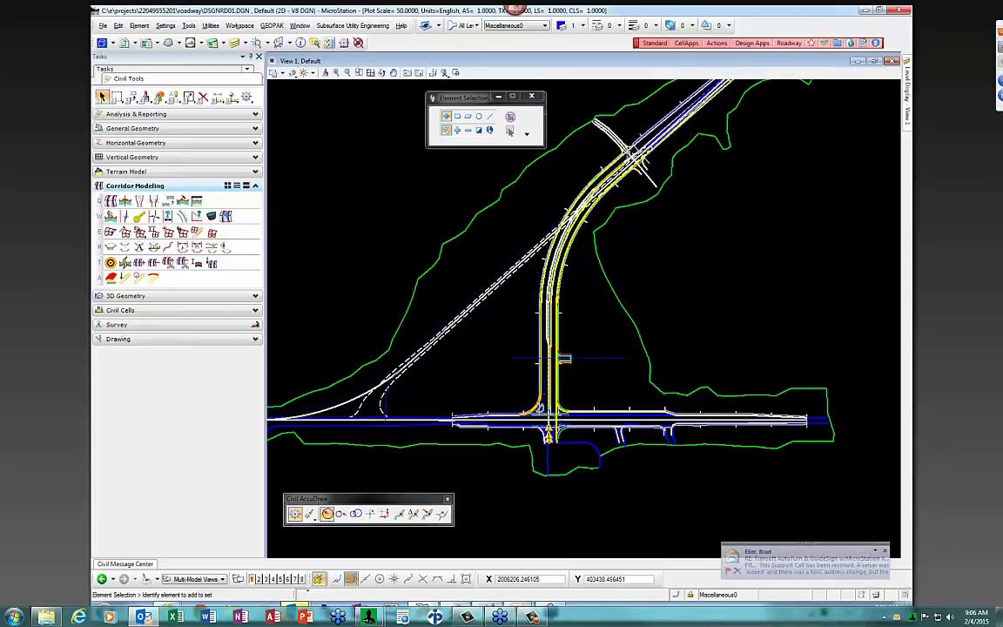
pyautogui.rightClick(142, 616)
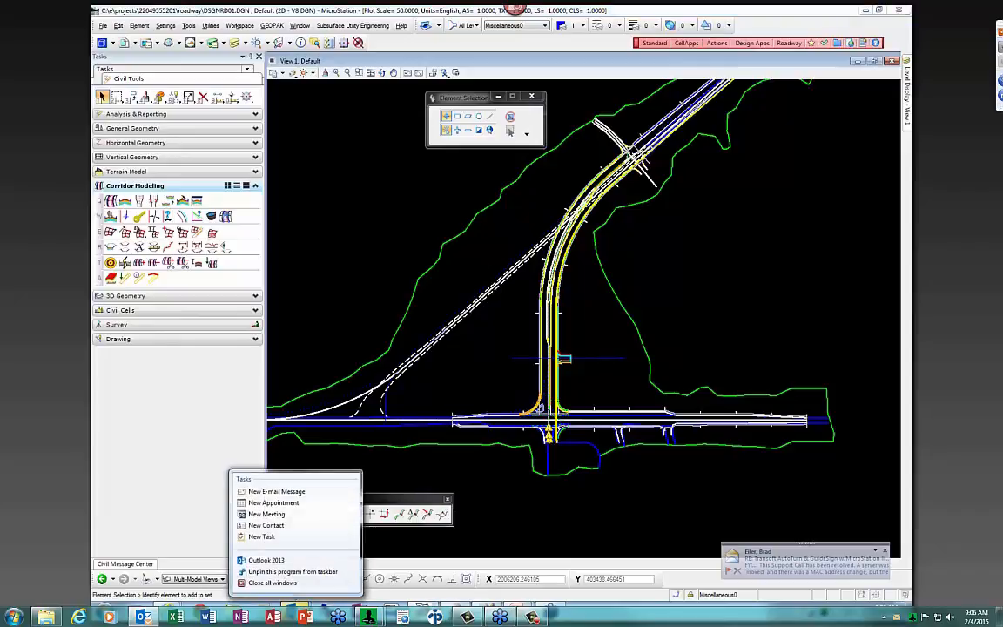
pyautogui.click(277, 583)
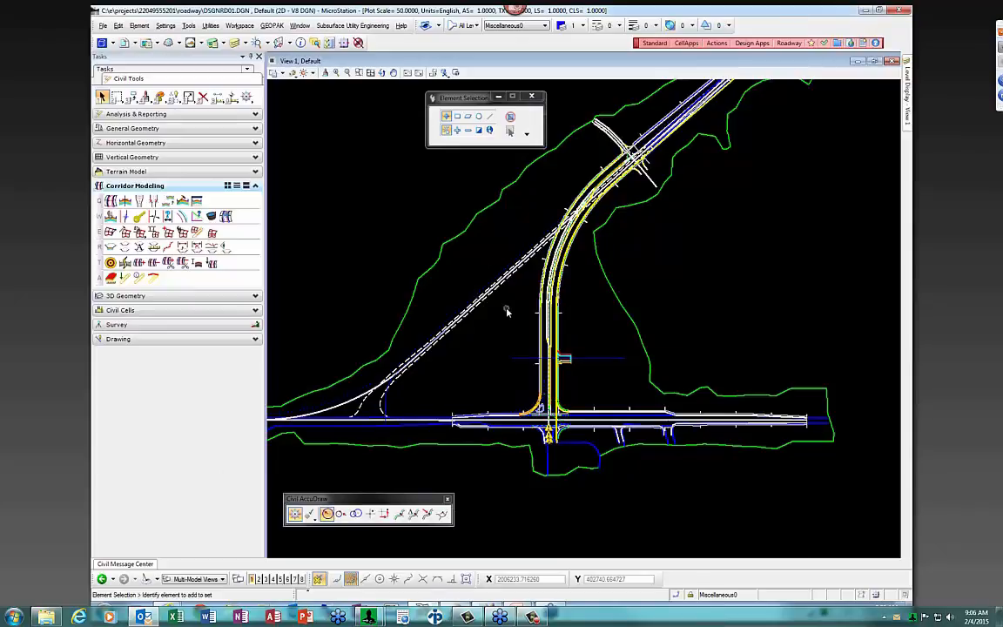
pyautogui.click(103, 26)
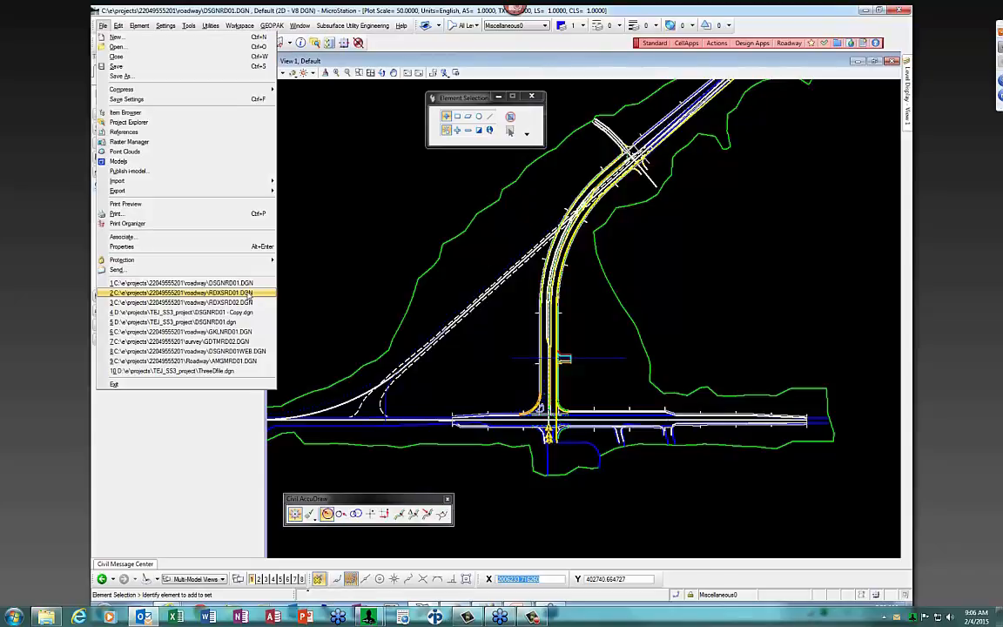
pyautogui.click(250, 293)
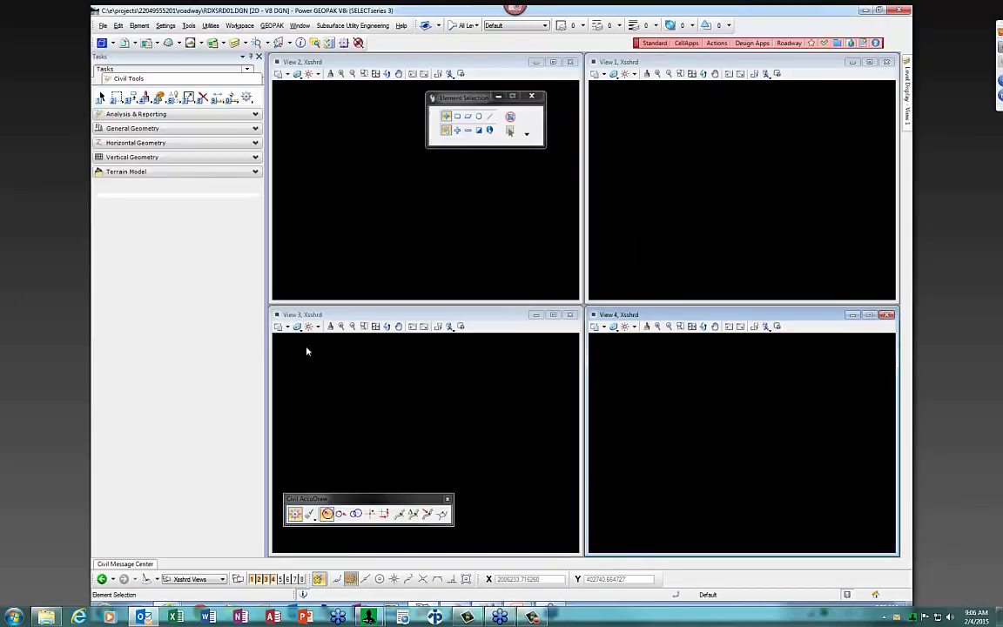
# Apply the Xsshrd Views view group, then maximize View 2 and zoom in on the corridor
pyautogui.click(209, 580)
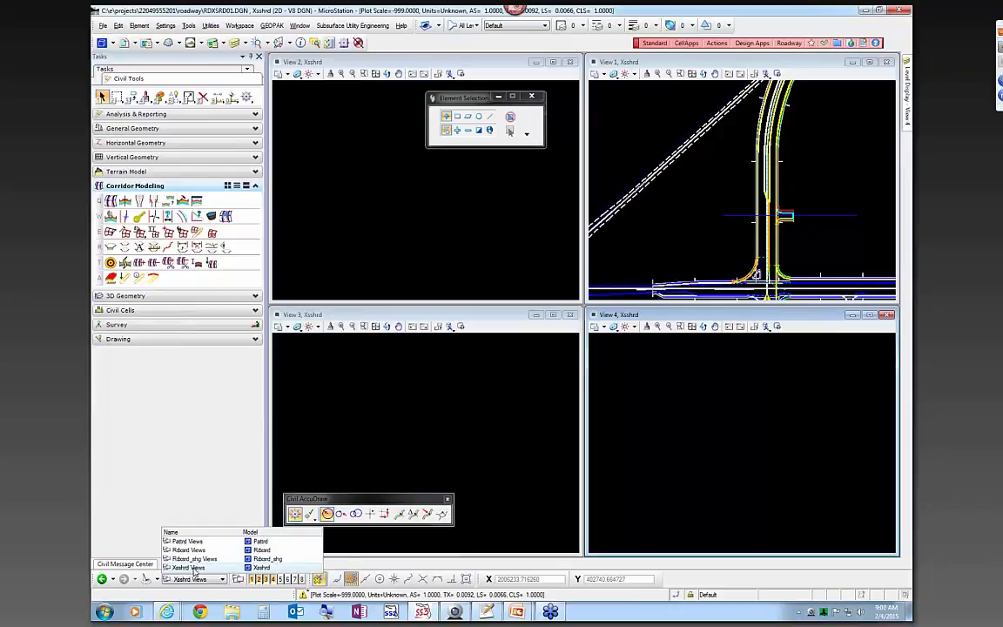
pyautogui.click(193, 570)
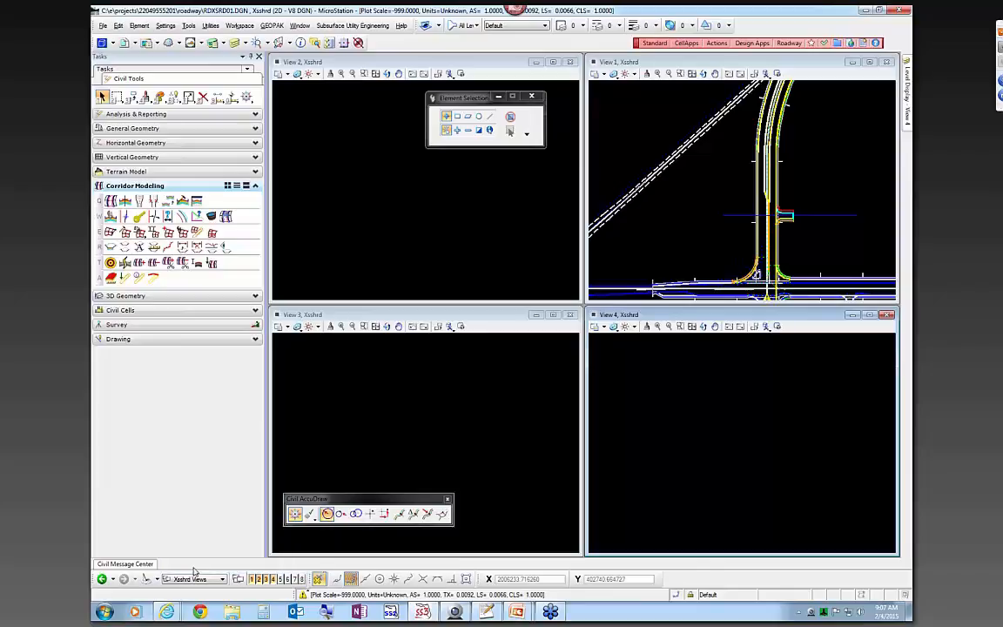
pyautogui.click(552, 62)
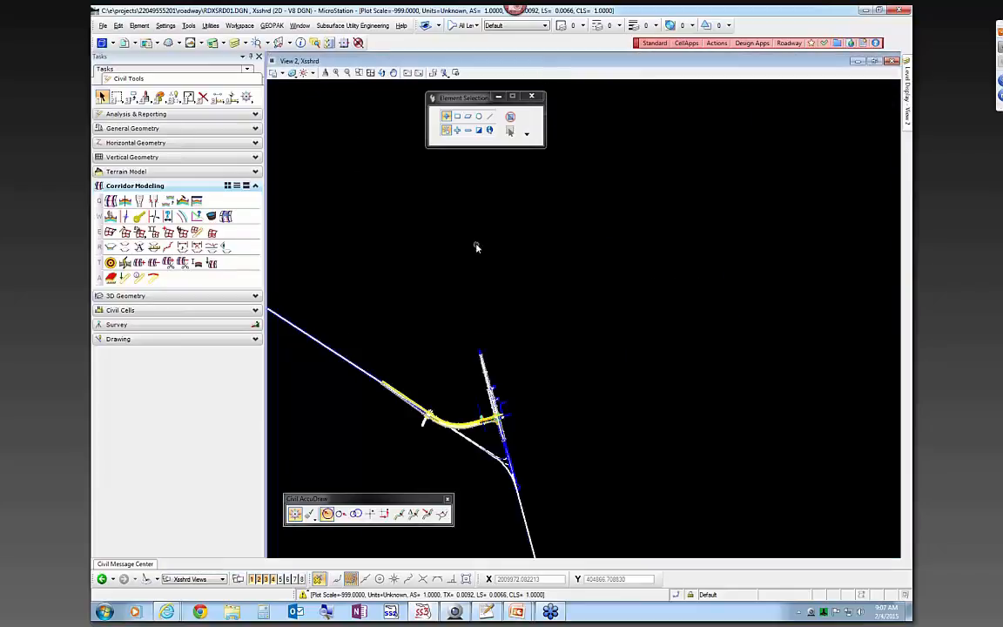
pyautogui.click(325, 73)
pyautogui.scroll(-2, 566, 246)
pyautogui.scroll(6, 513, 350)
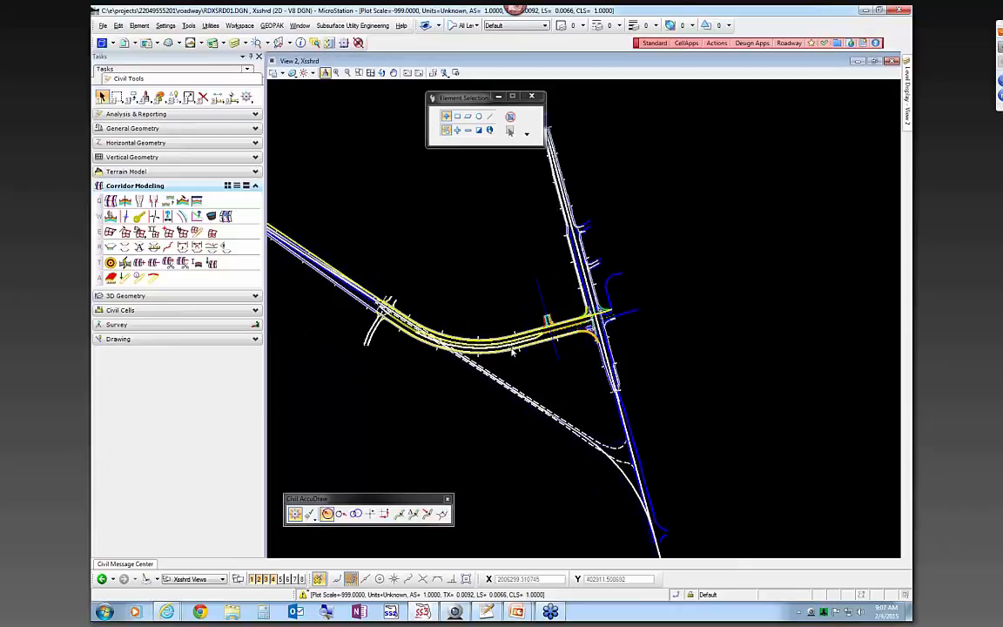
pyautogui.scroll(2, 512, 350)
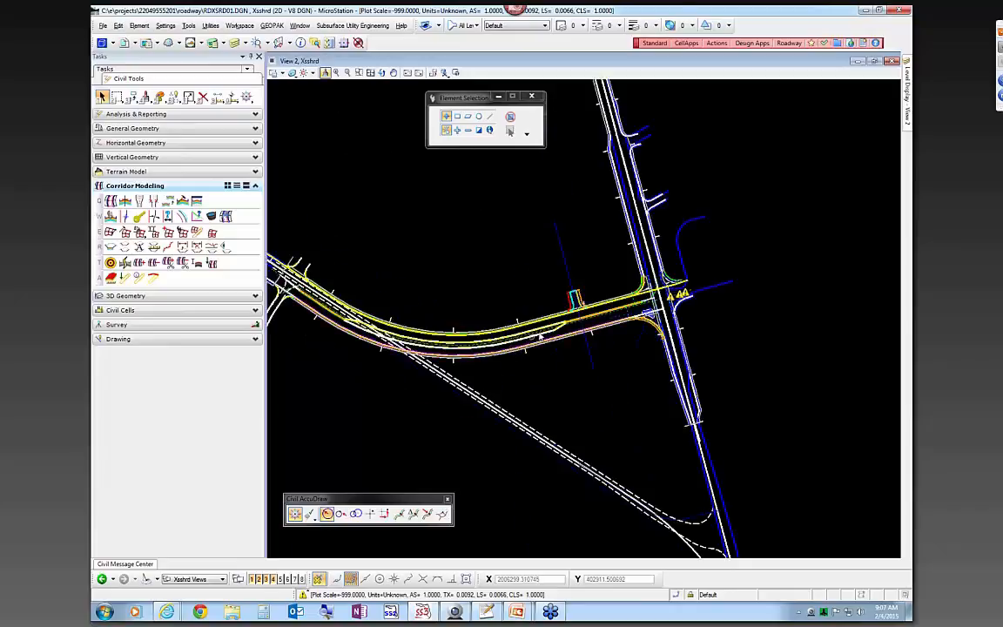
# Check the attached references and return View 2 to an unrotated orientation
pyautogui.click(133, 44)
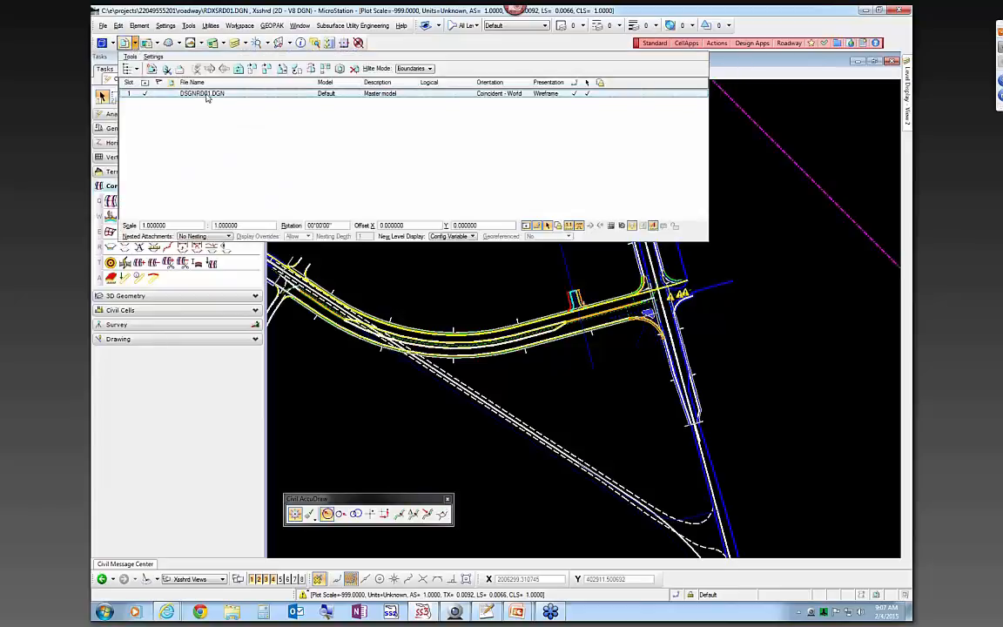
pyautogui.click(493, 265)
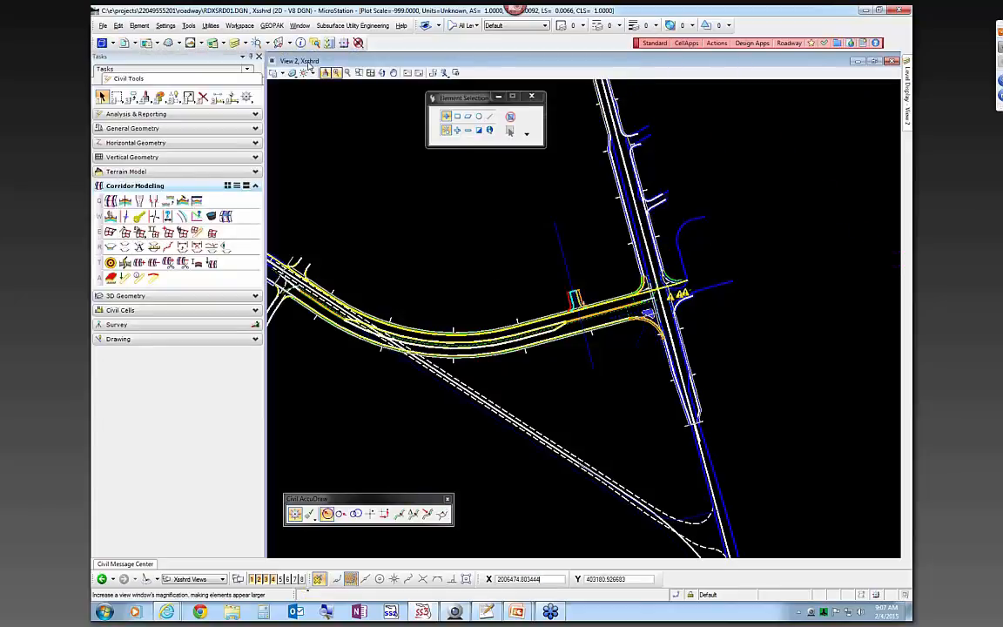
pyautogui.click(382, 73)
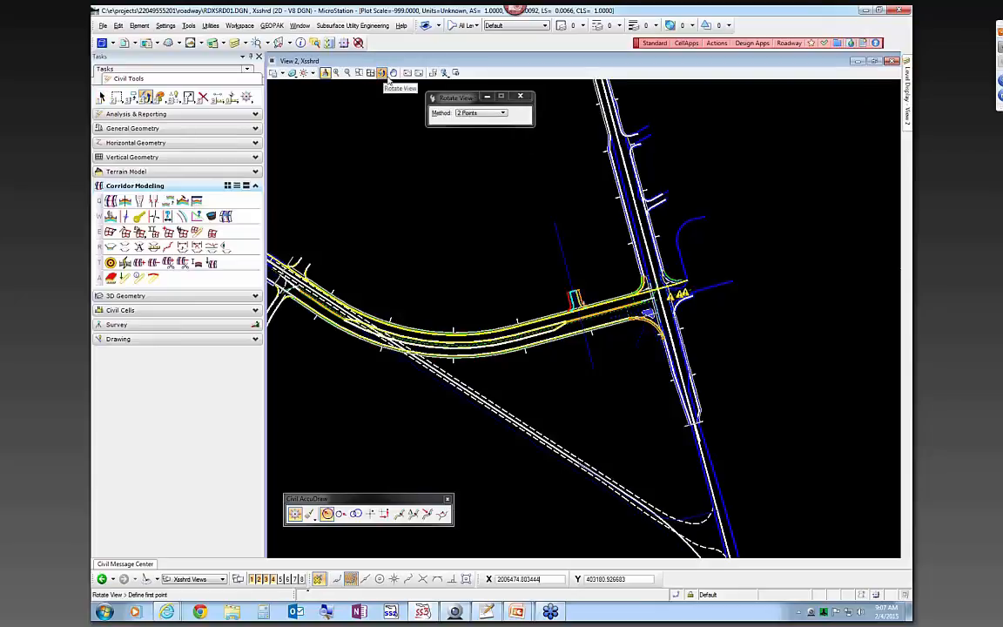
pyautogui.click(481, 114)
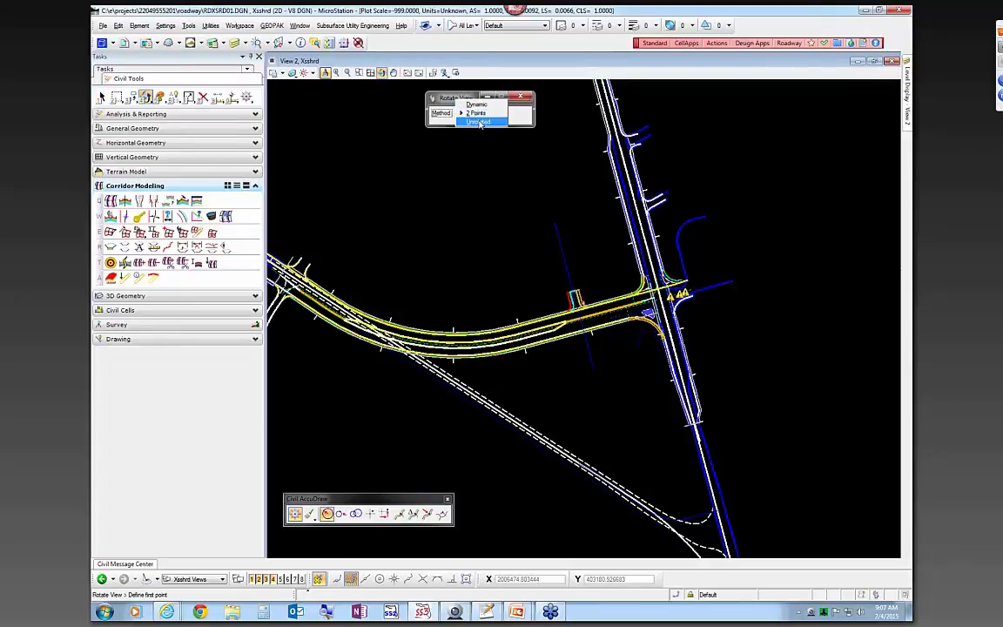
pyautogui.click(479, 122)
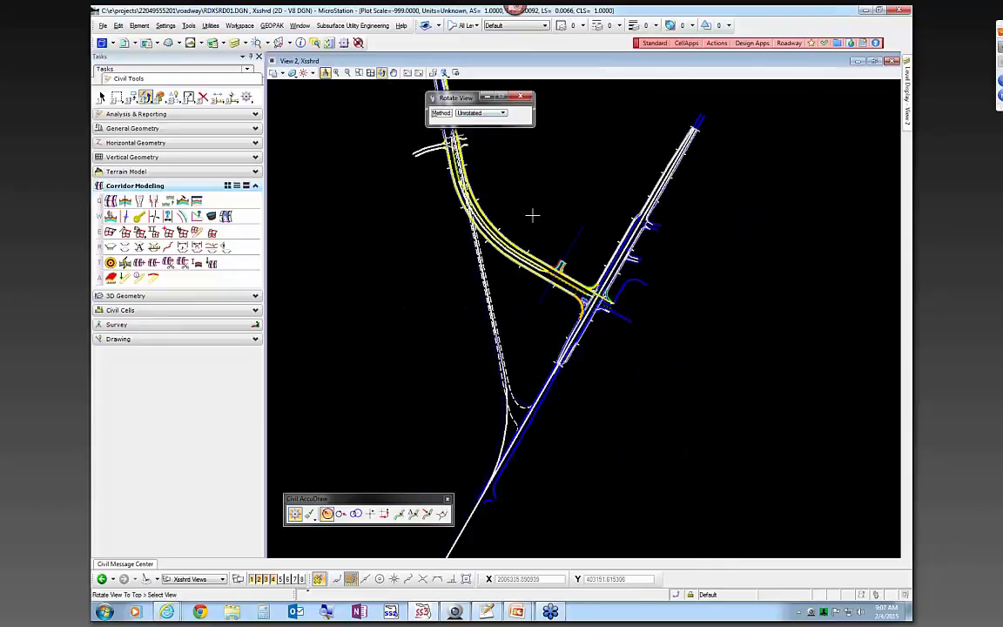
pyautogui.click(678, 316)
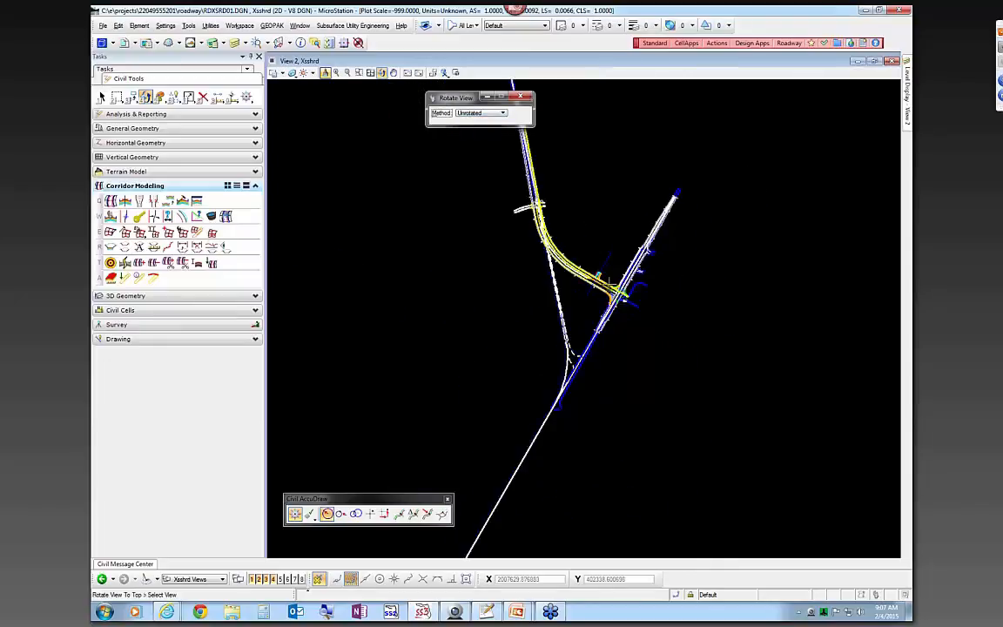
pyautogui.scroll(2, 538, 243)
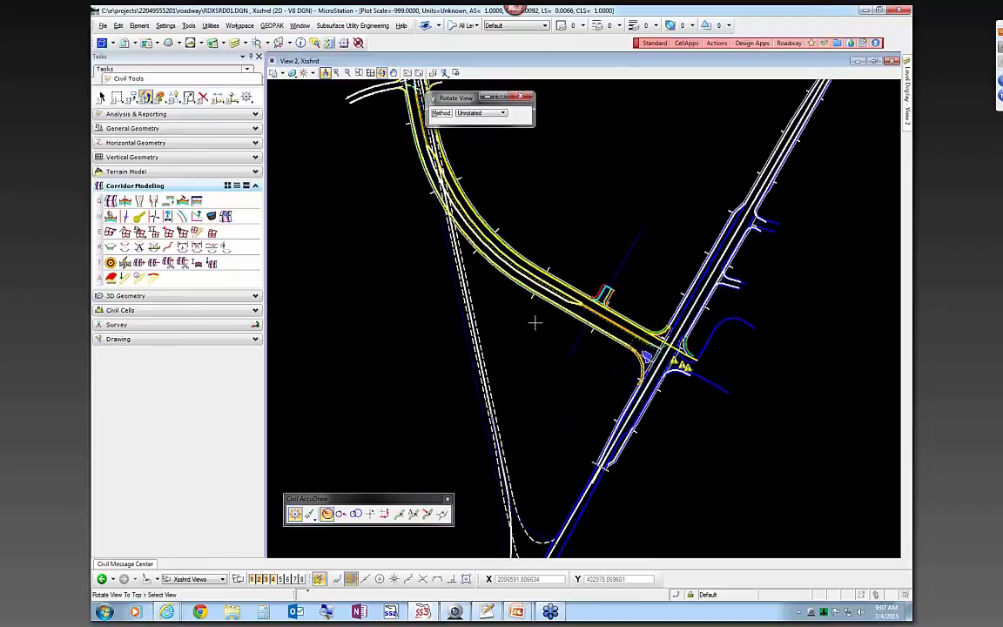
pyautogui.press('Escape')
pyautogui.scroll(3, 565, 327)
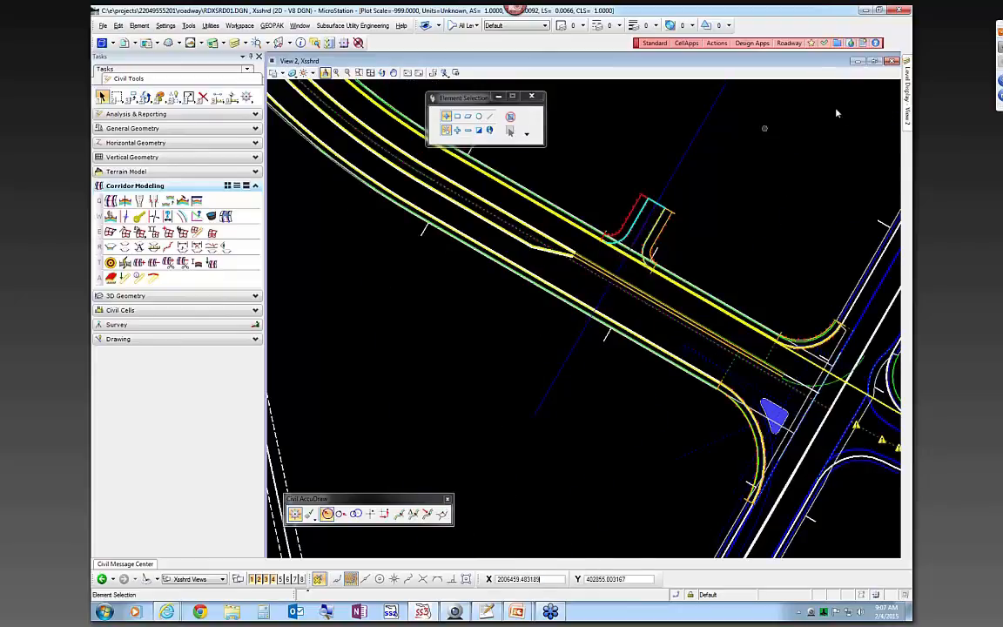
# Turn on all levels of the DSGNRD01.DGN reference in Level Display
pyautogui.moveTo(906, 94)
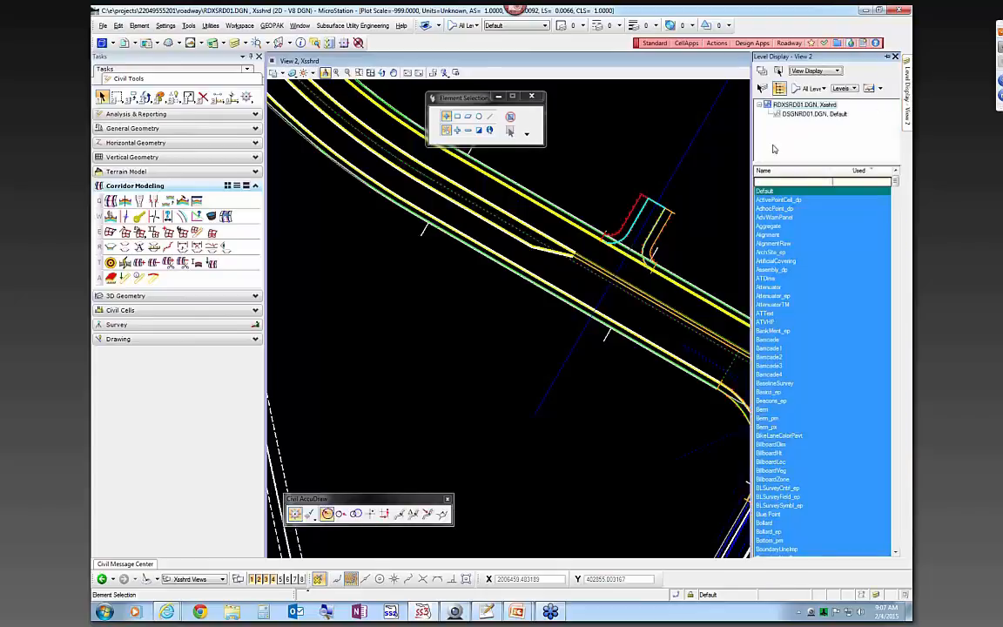
pyautogui.click(803, 114)
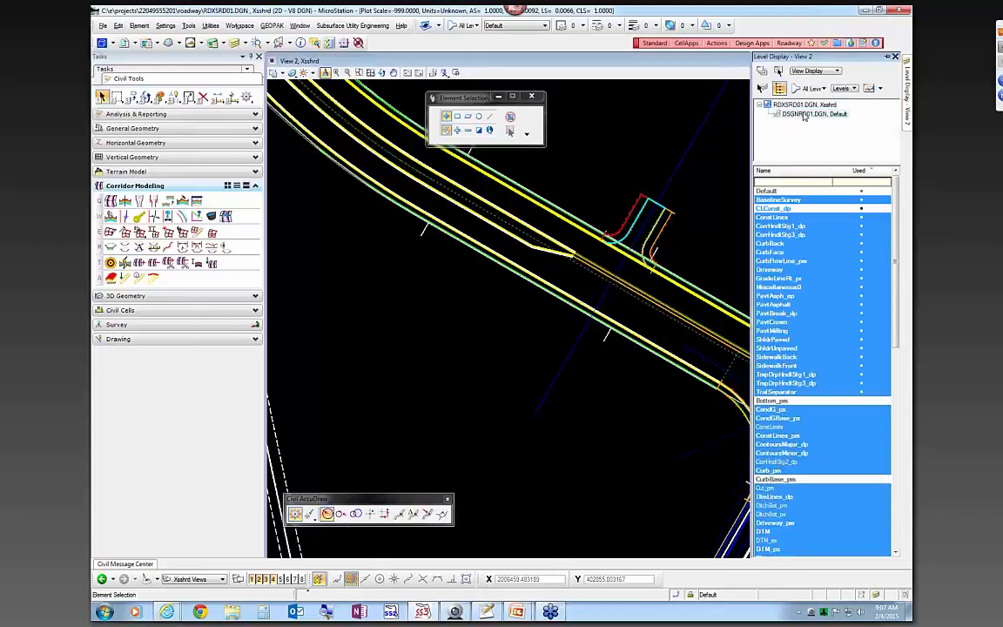
pyautogui.rightClick(811, 189)
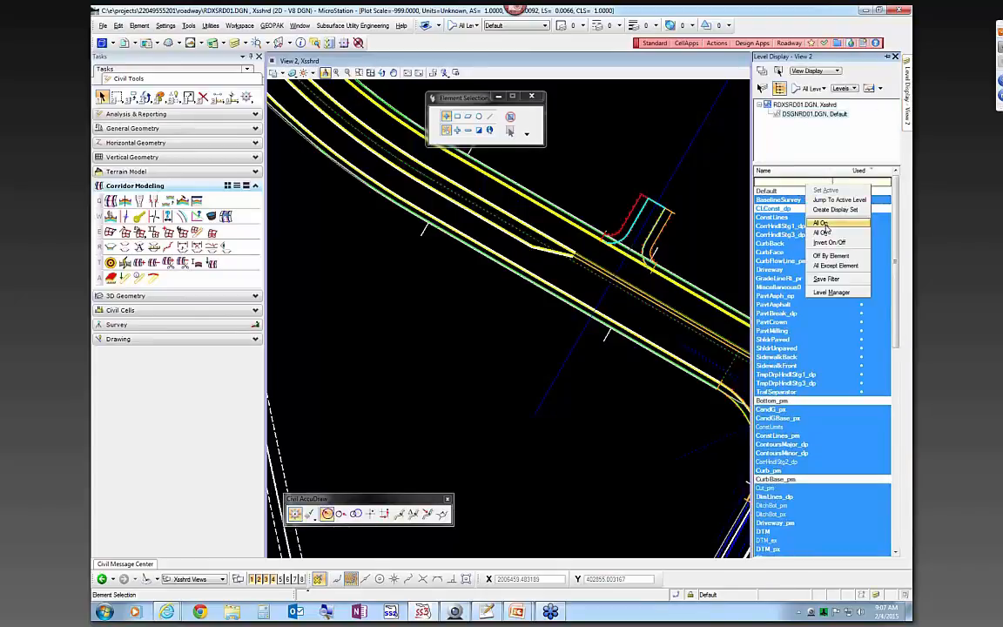
pyautogui.click(821, 224)
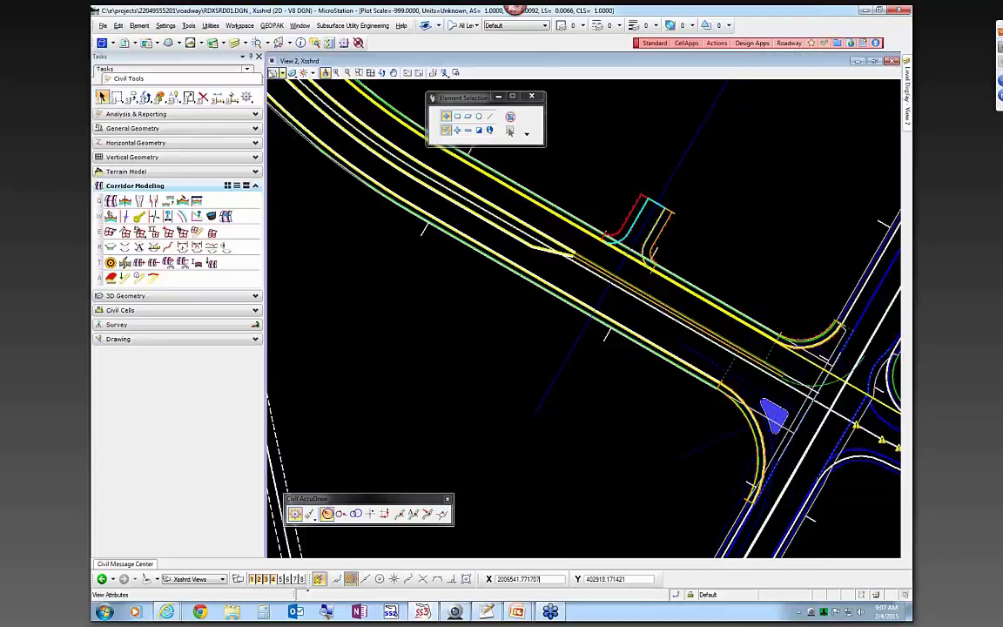
# Zoom and pan in close on the corridor lines along the curve
pyautogui.click(282, 73)
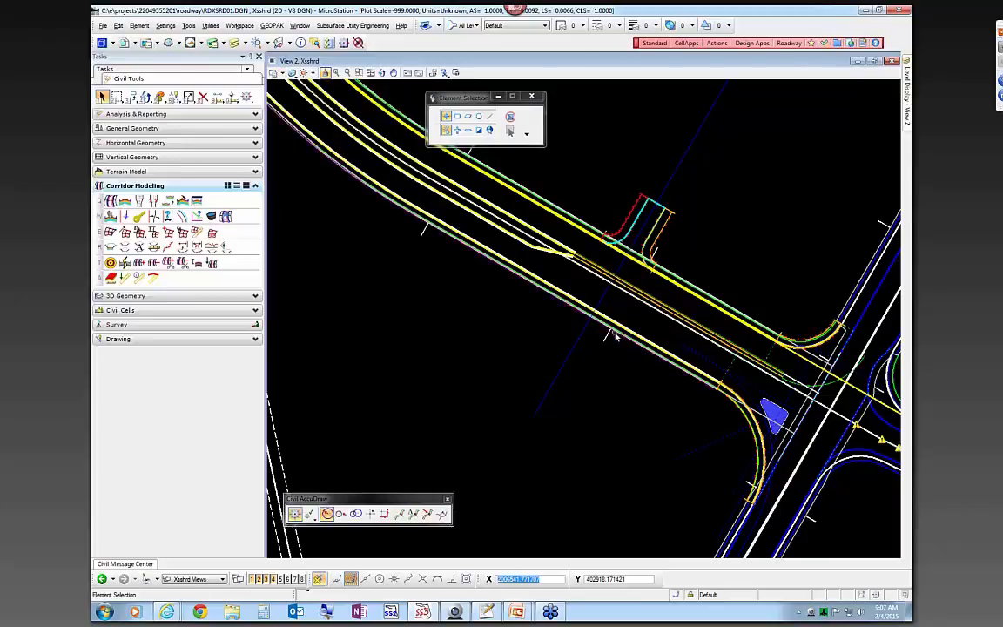
pyautogui.scroll(-2, 613, 333)
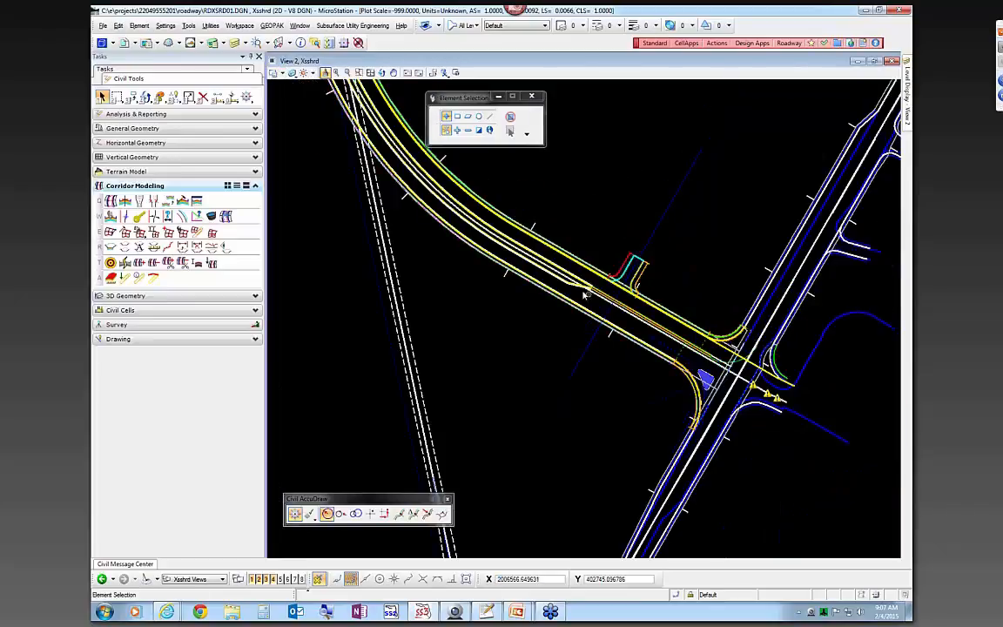
pyautogui.scroll(2, 577, 290)
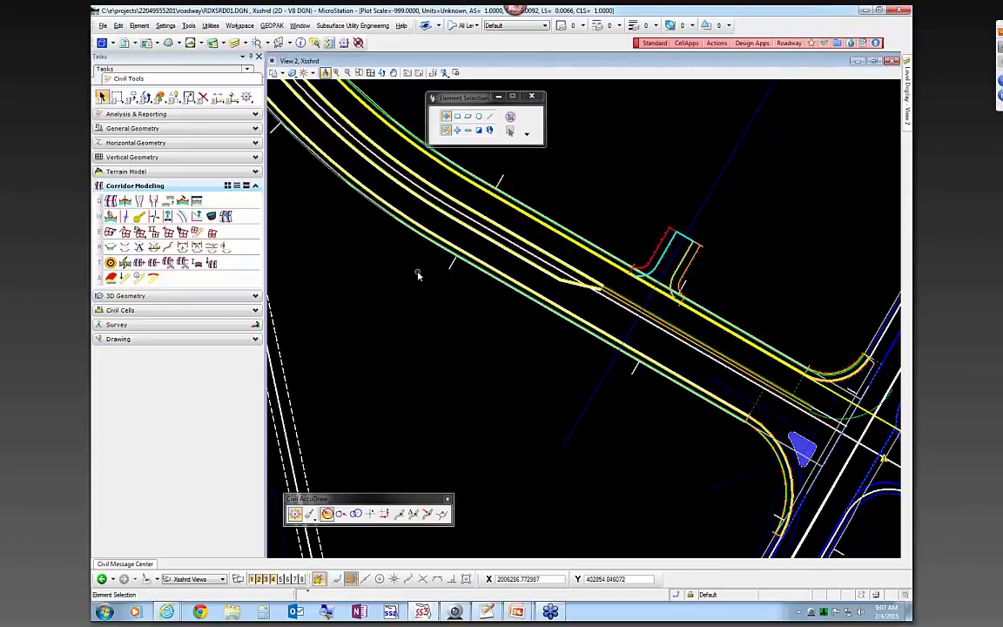
pyautogui.scroll(-3, 417, 275)
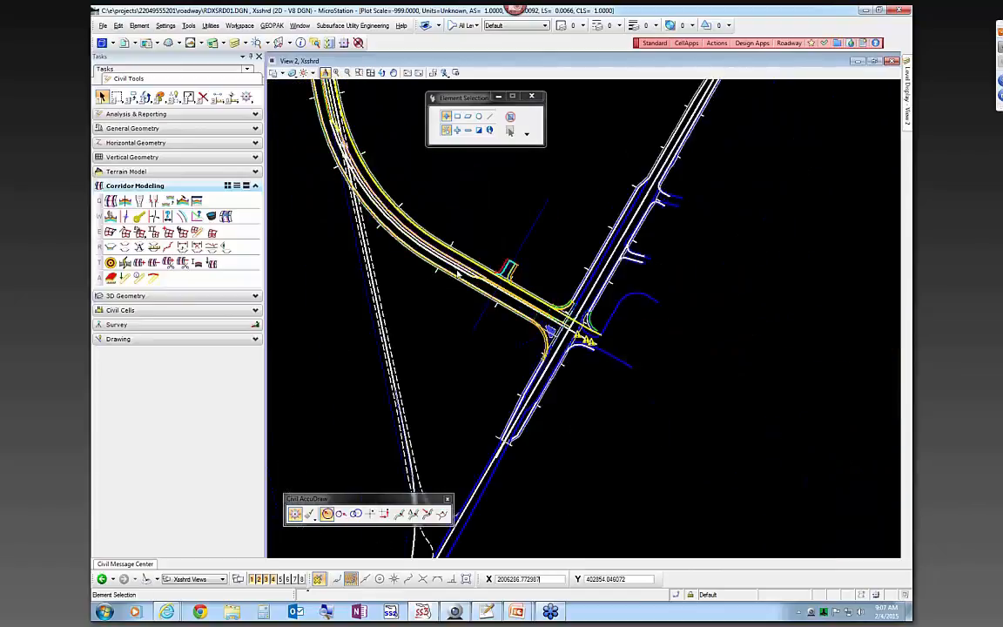
pyautogui.scroll(2, 461, 269)
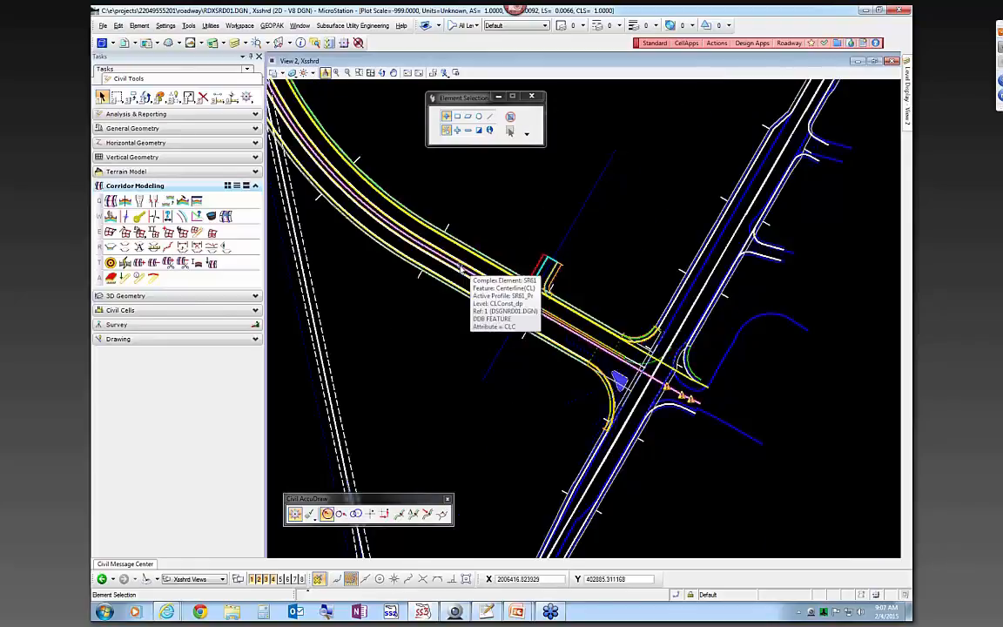
pyautogui.scroll(3, 526, 307)
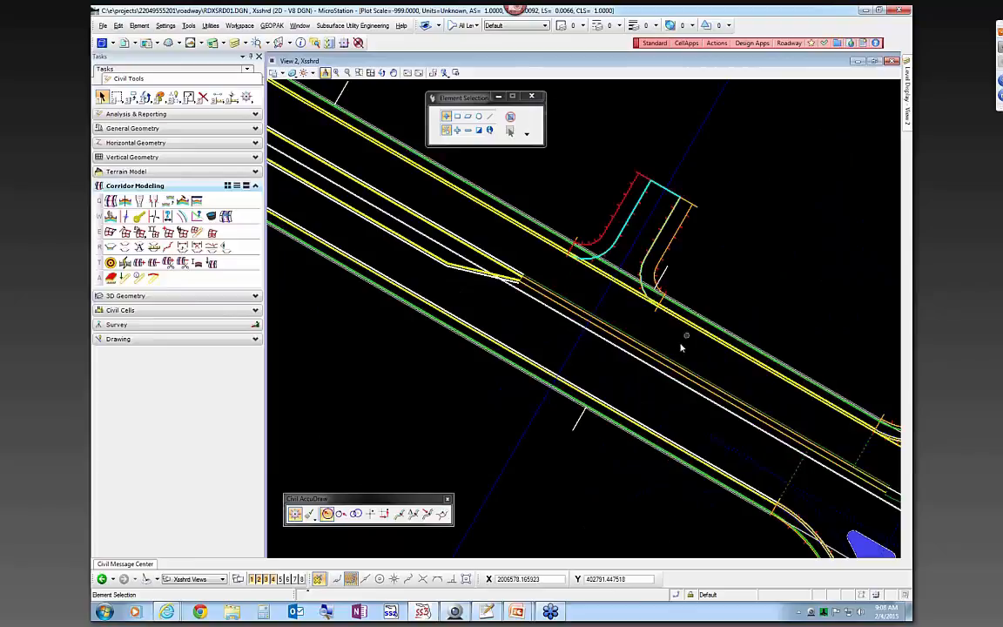
pyautogui.scroll(-3, 619, 379)
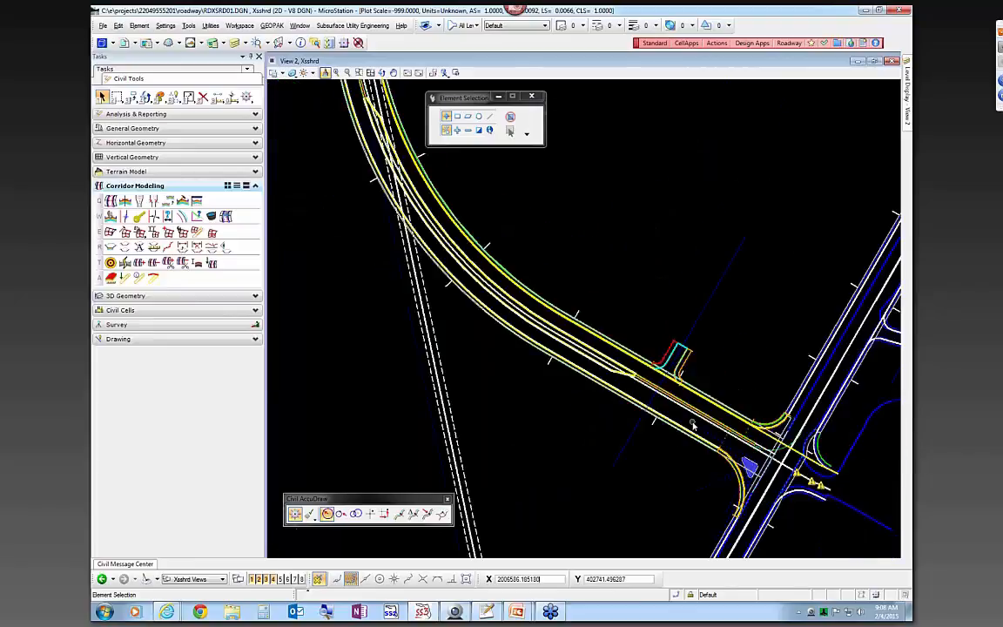
pyautogui.moveTo(544, 224); pyautogui.dragTo(614, 273, button='middle')
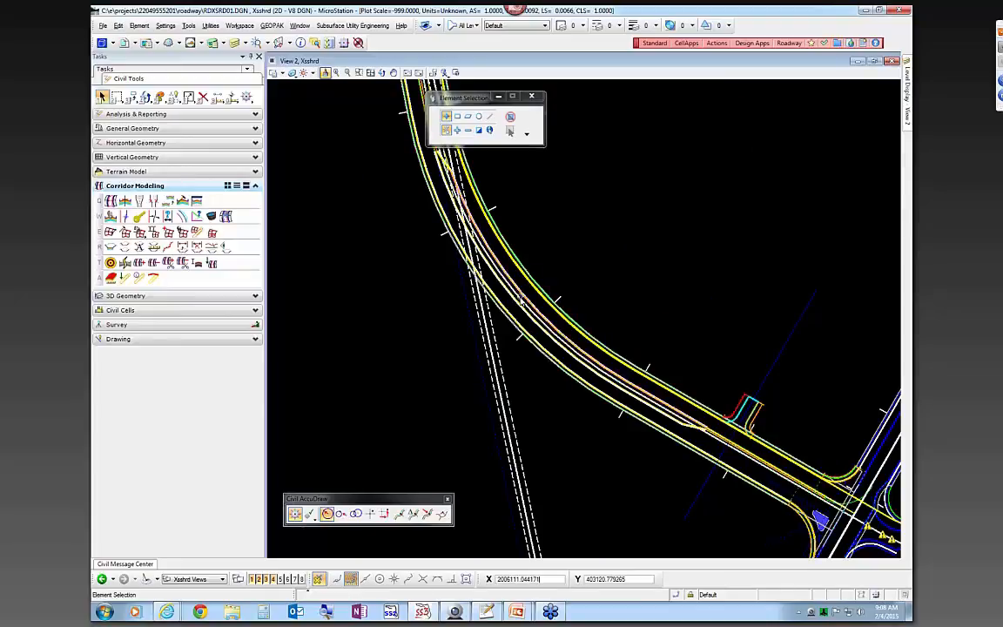
pyautogui.scroll(2, 520, 299)
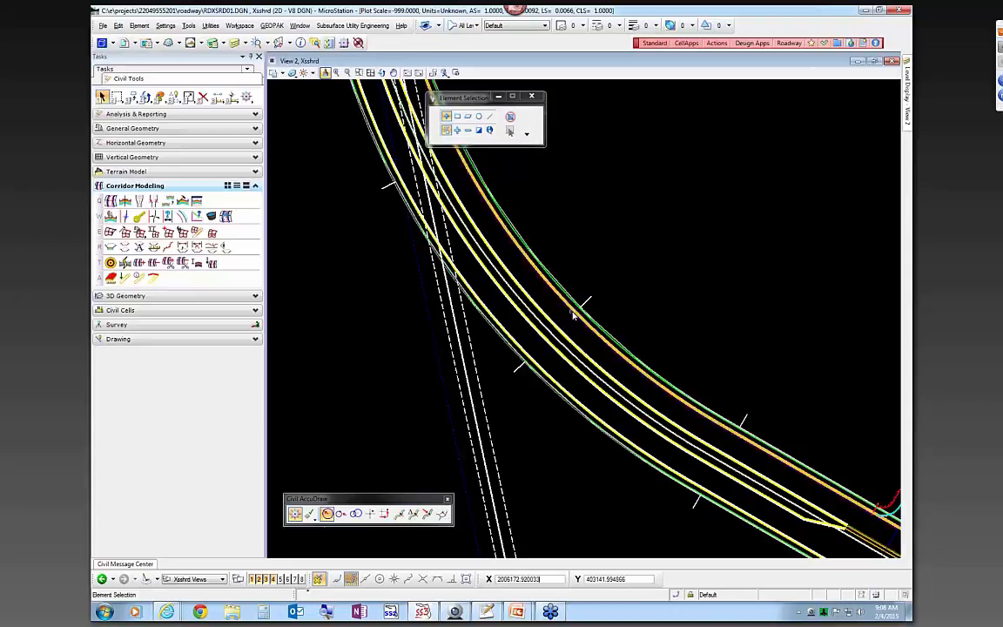
# Check element info on the curve lines, zoom back out, and select the dark blue line
pyautogui.moveTo(573, 317)
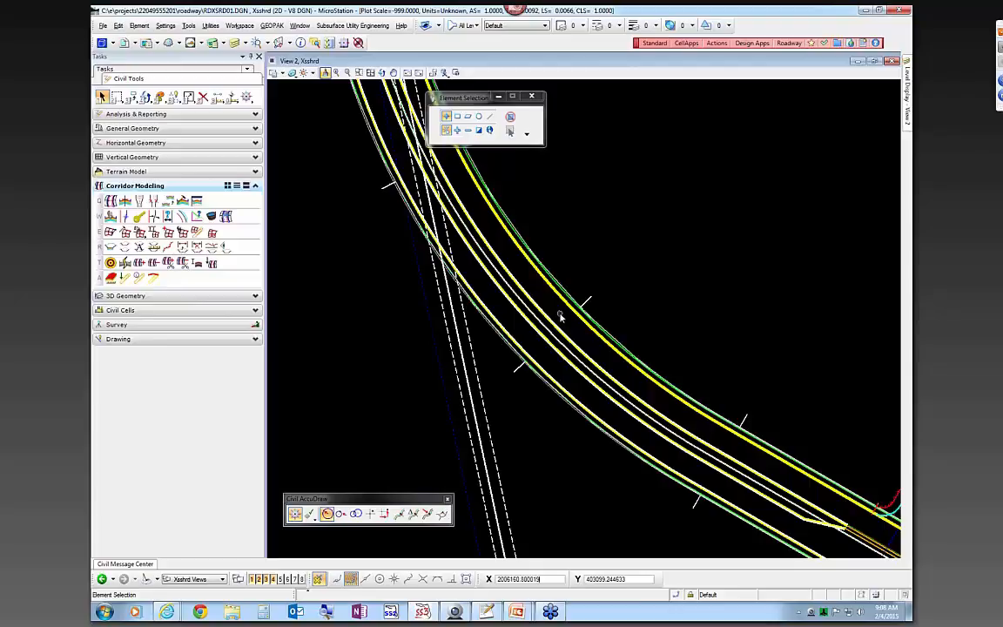
pyautogui.scroll(-2, 560, 316)
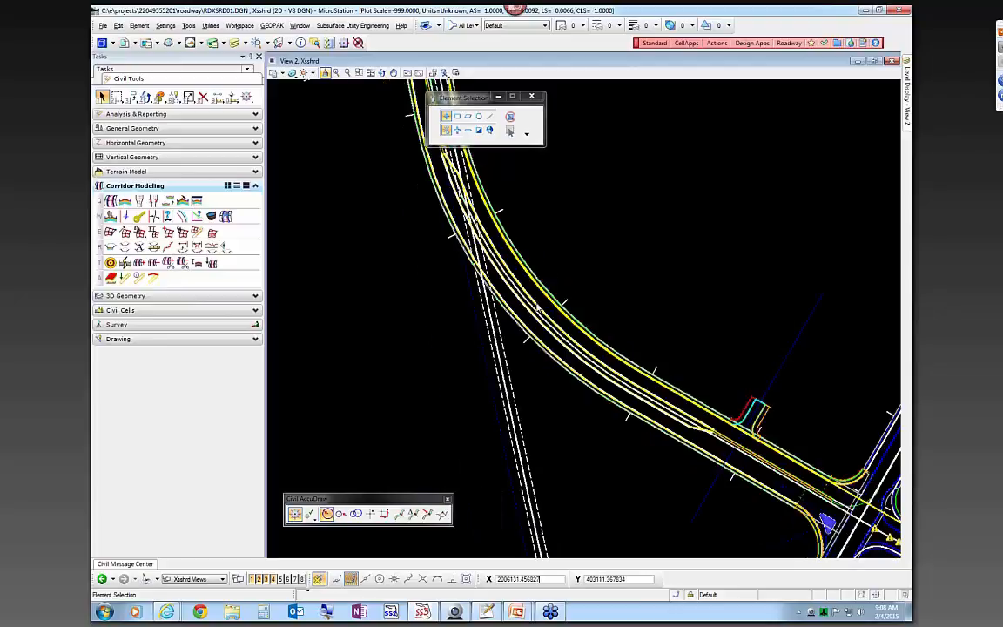
pyautogui.scroll(-2, 501, 287)
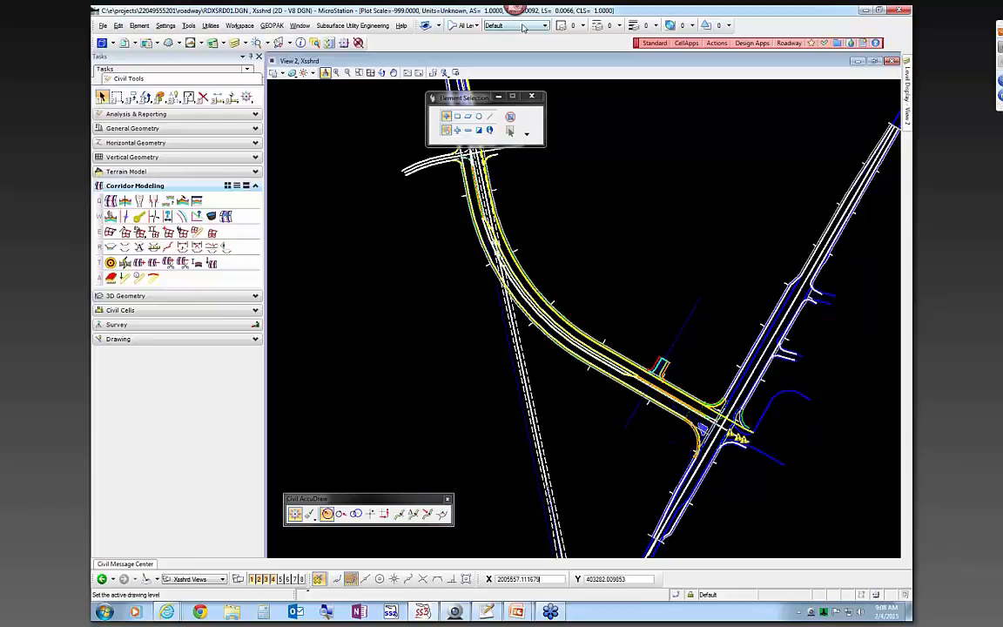
pyautogui.click(687, 318)
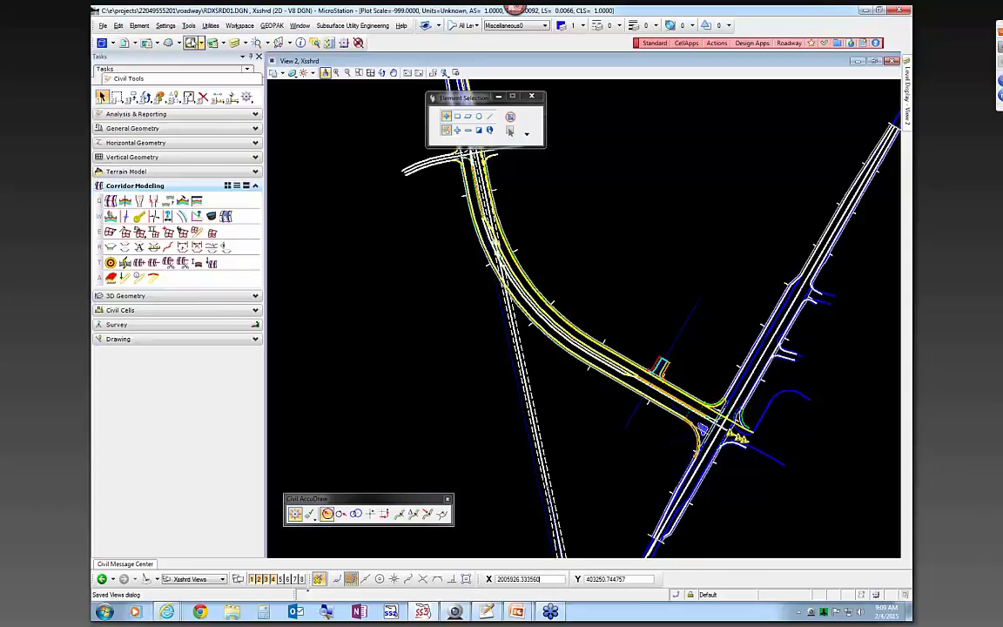
# Float and close the Corridors > Superelevation toolbox, then launch Create Superelevation Sections
pyautogui.click(189, 26)
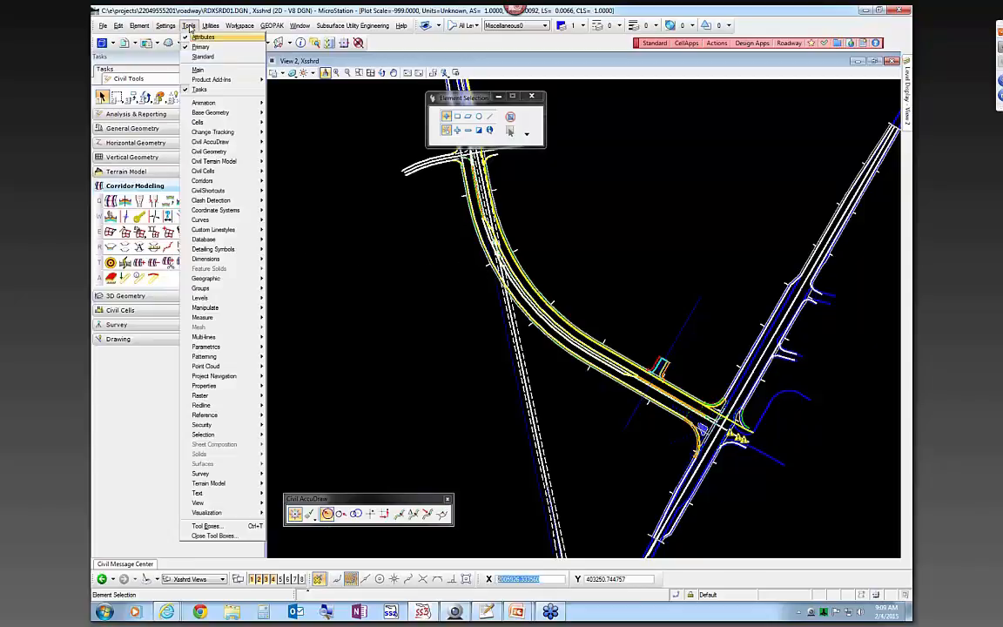
pyautogui.moveTo(214, 182)
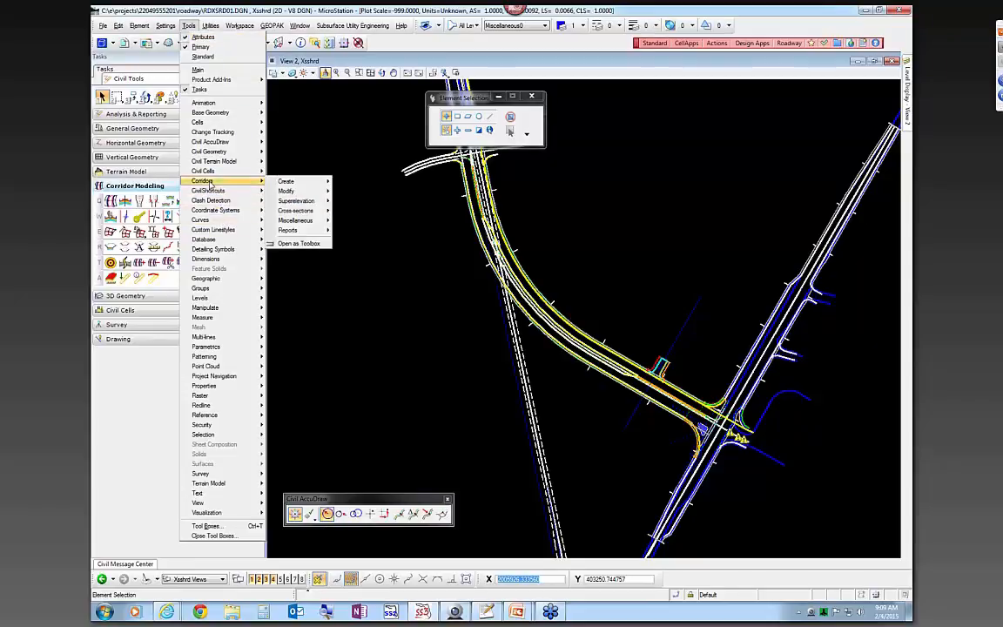
pyautogui.moveTo(300, 201)
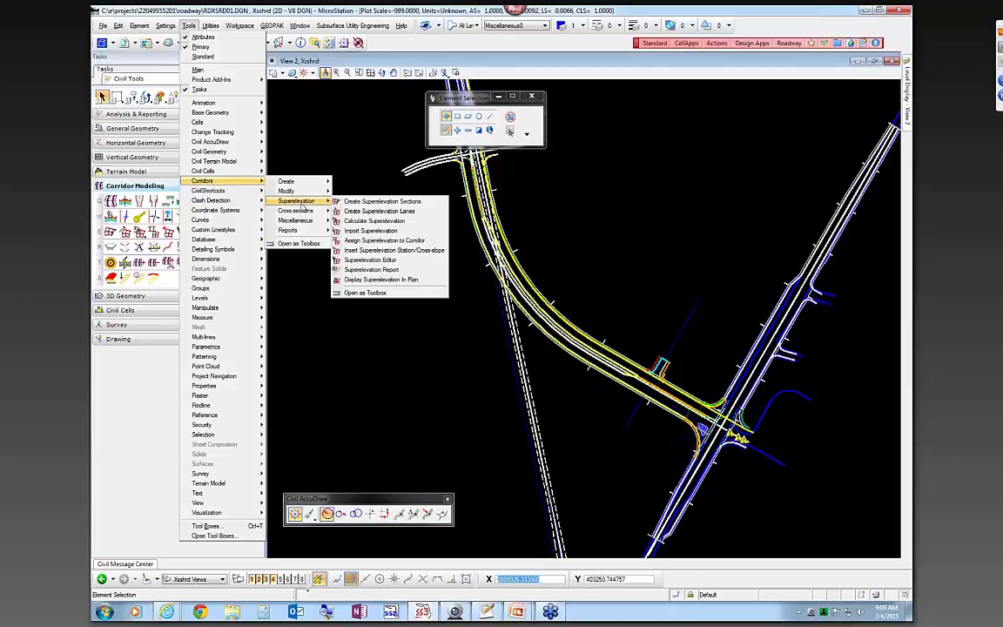
pyautogui.click(353, 293)
pyautogui.moveTo(190, 112); pyautogui.dragTo(432, 256)
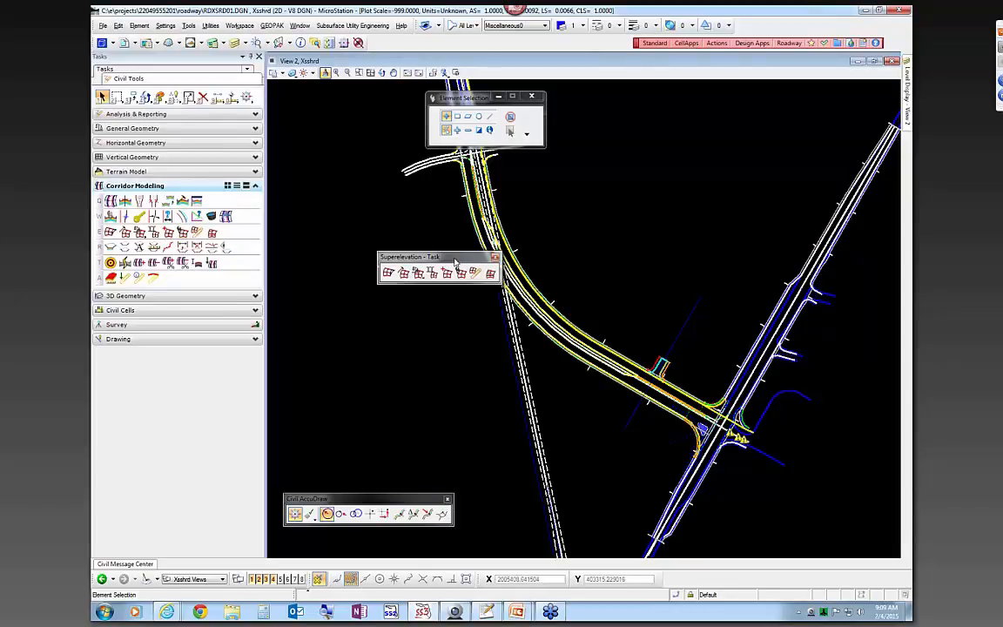
pyautogui.click(495, 260)
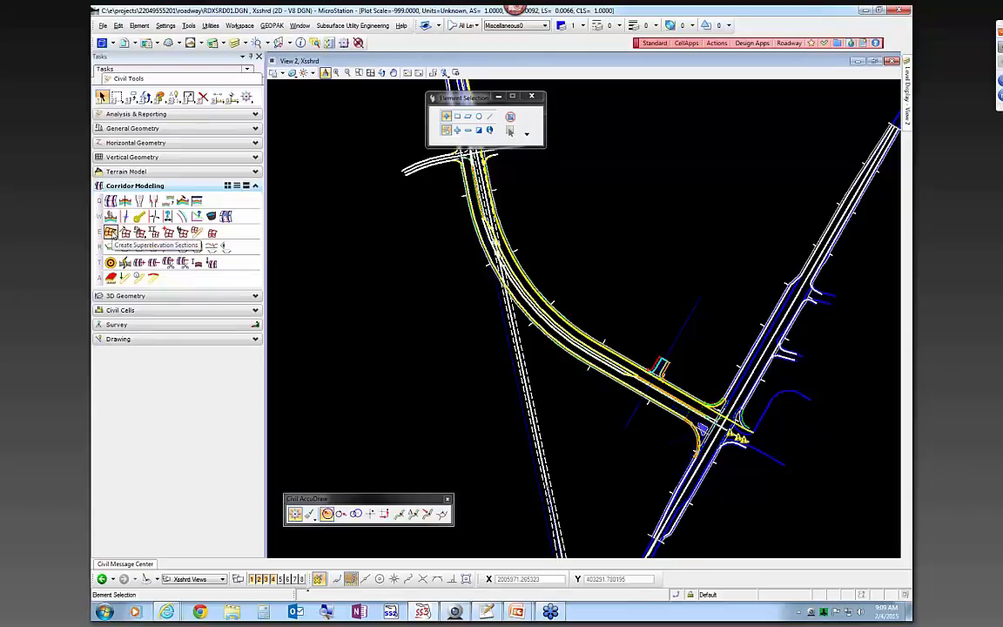
pyautogui.click(111, 232)
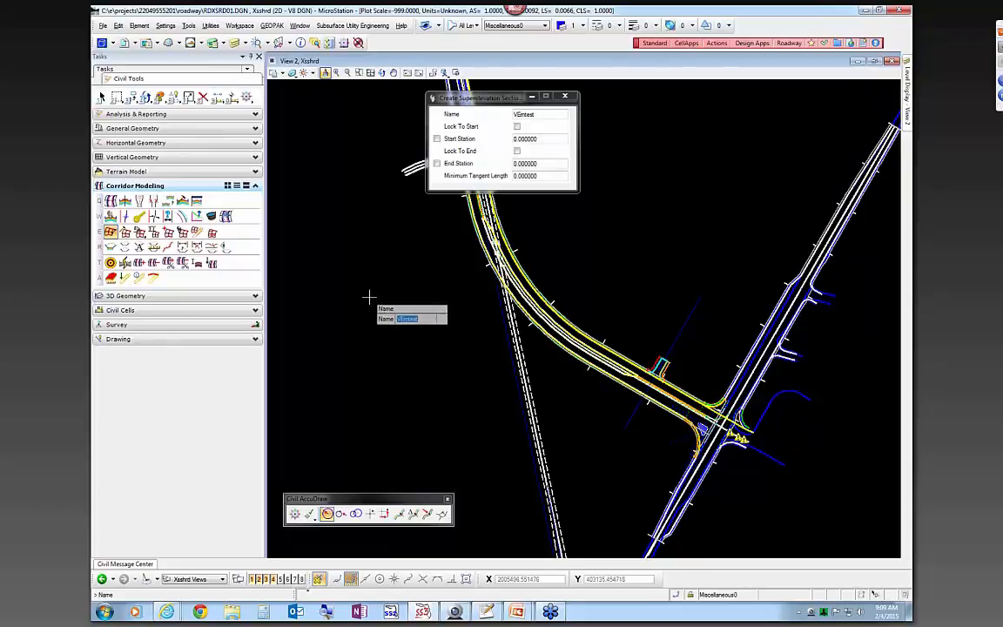
# Enter 'Webinar' as the section name and zoom toward the SR61 centerline
pyautogui.write('Webinar')
pyautogui.press('Return')
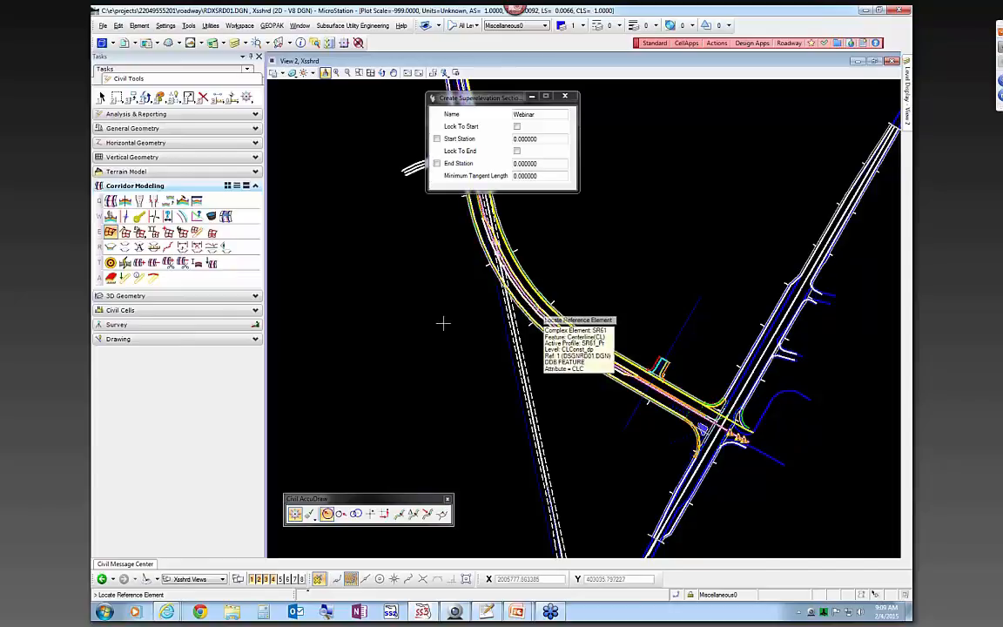
pyautogui.scroll(2, 547, 317)
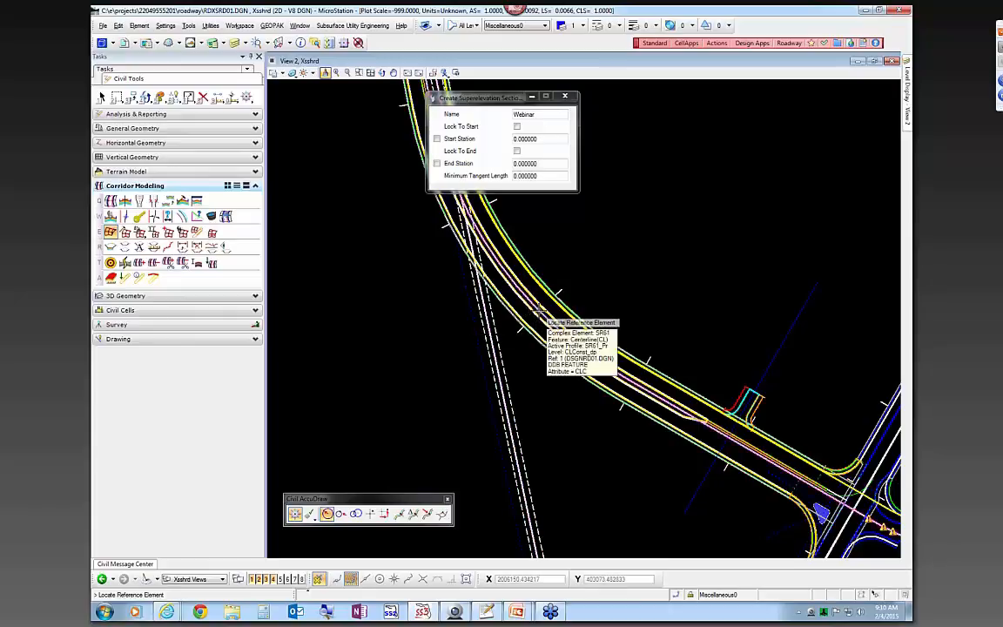
# Pick the SR61 centerline, lock start and end, and accept stations 698+73.7233 R1 to 726+41.4877 R1
pyautogui.click(540, 311)
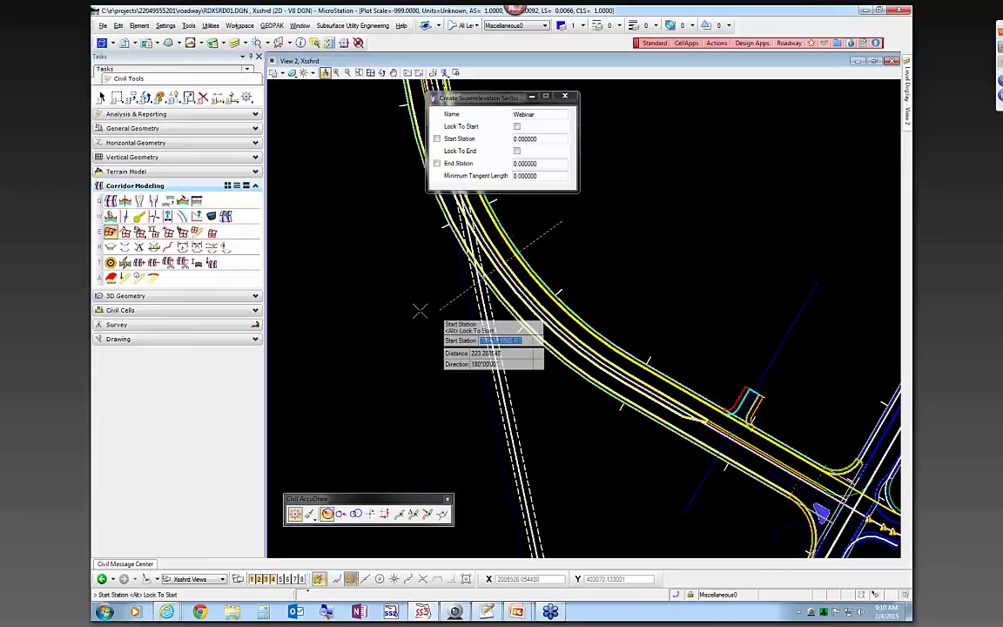
pyautogui.scroll(-2, 399, 309)
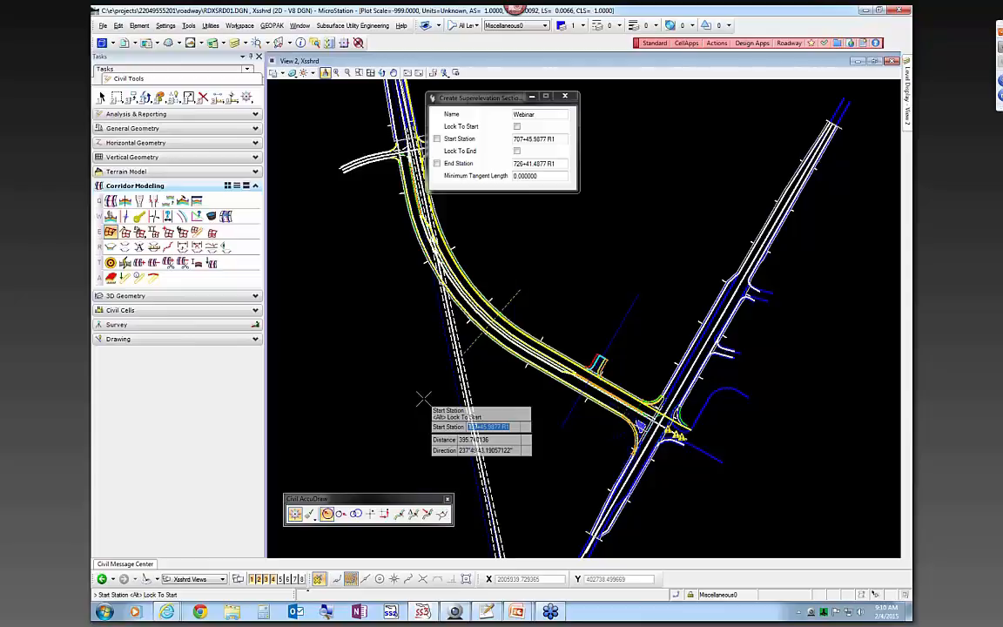
pyautogui.press('super')
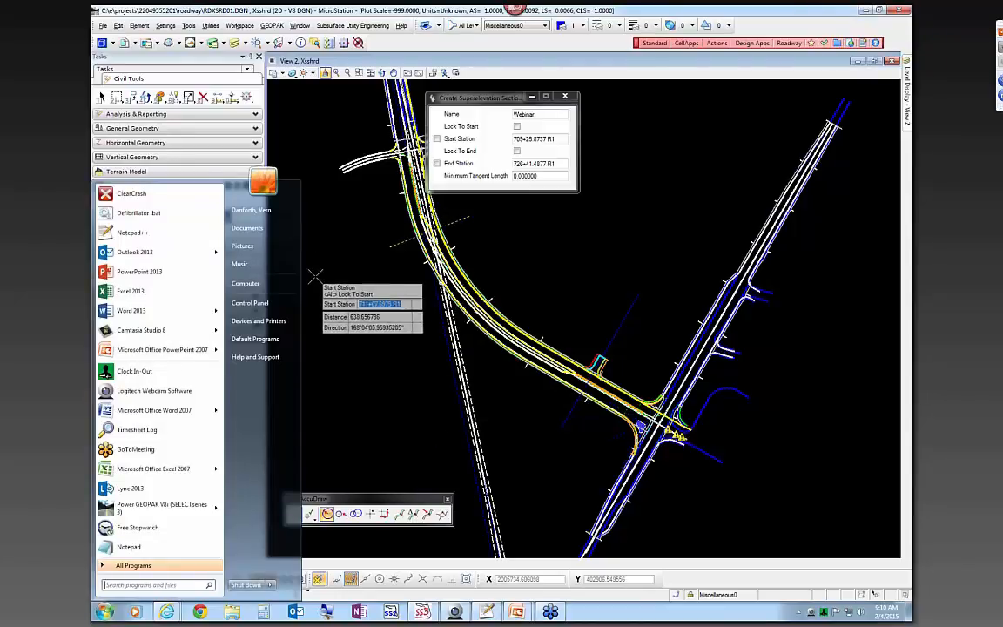
pyautogui.press('super')
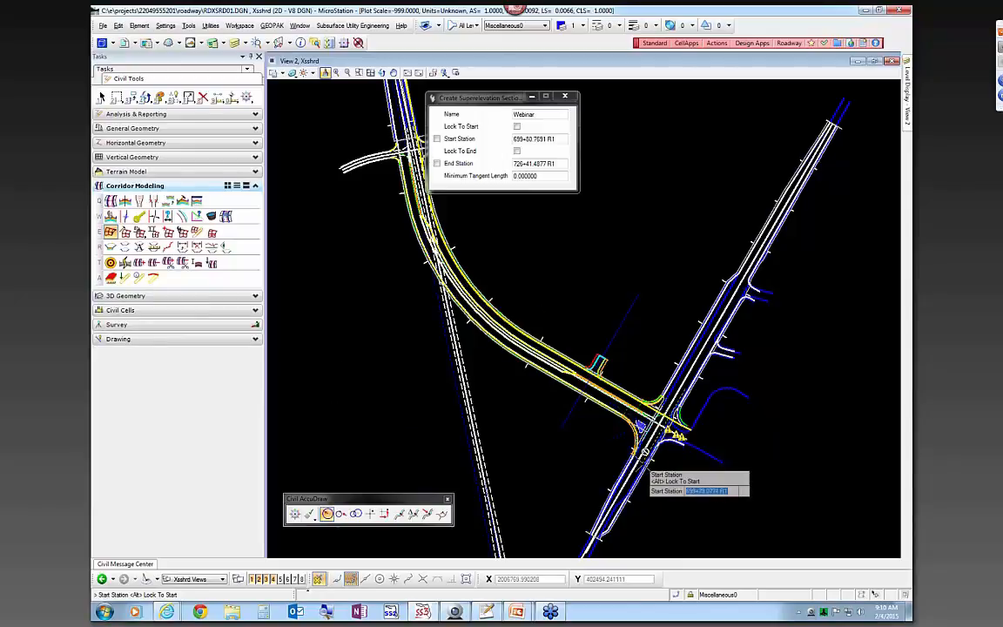
pyautogui.click(517, 127)
pyautogui.click(517, 151)
pyautogui.click(570, 284)
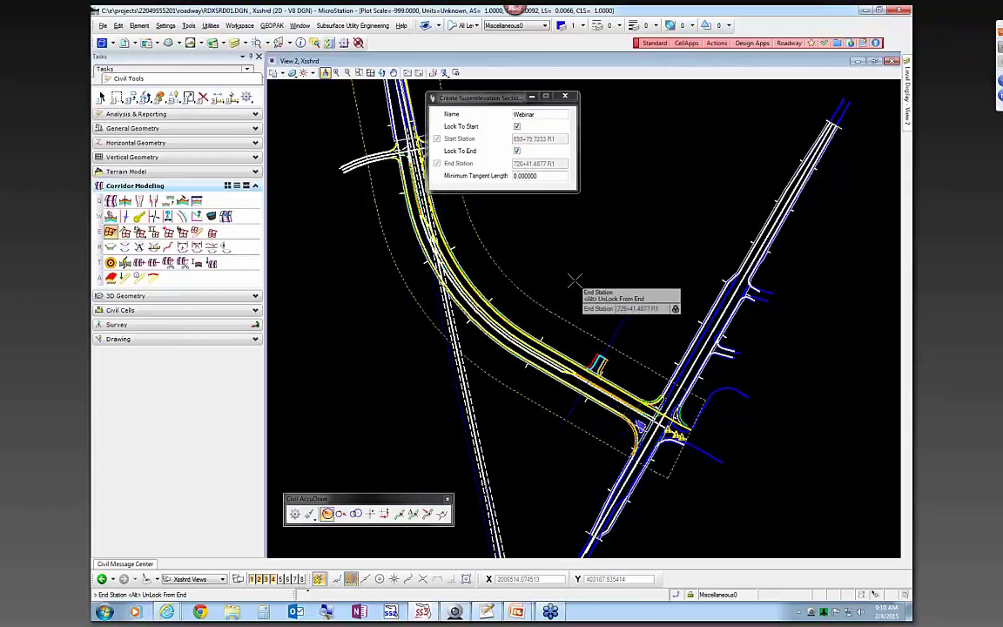
pyautogui.click(573, 278)
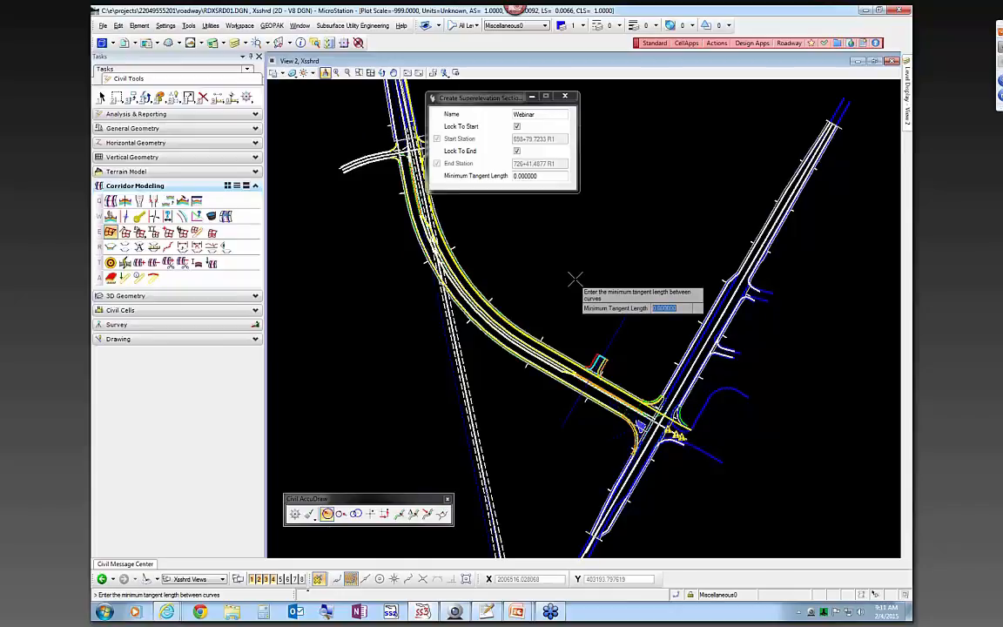
pyautogui.click(571, 276)
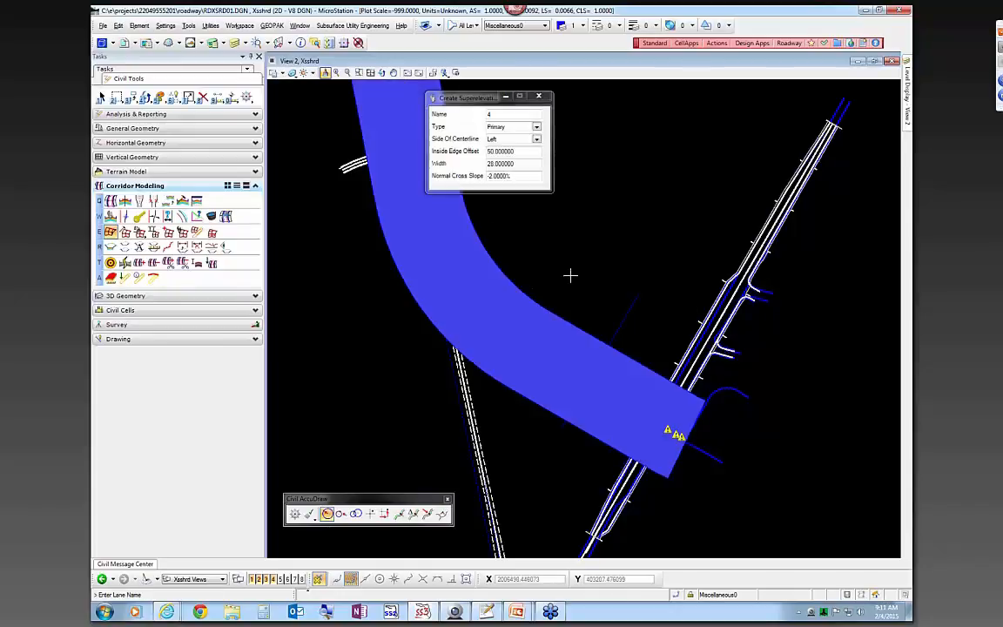
# Exit lane creation, set View 2's display style to Wireframe, and zoom into the curve
pyautogui.rightClick(570, 276)
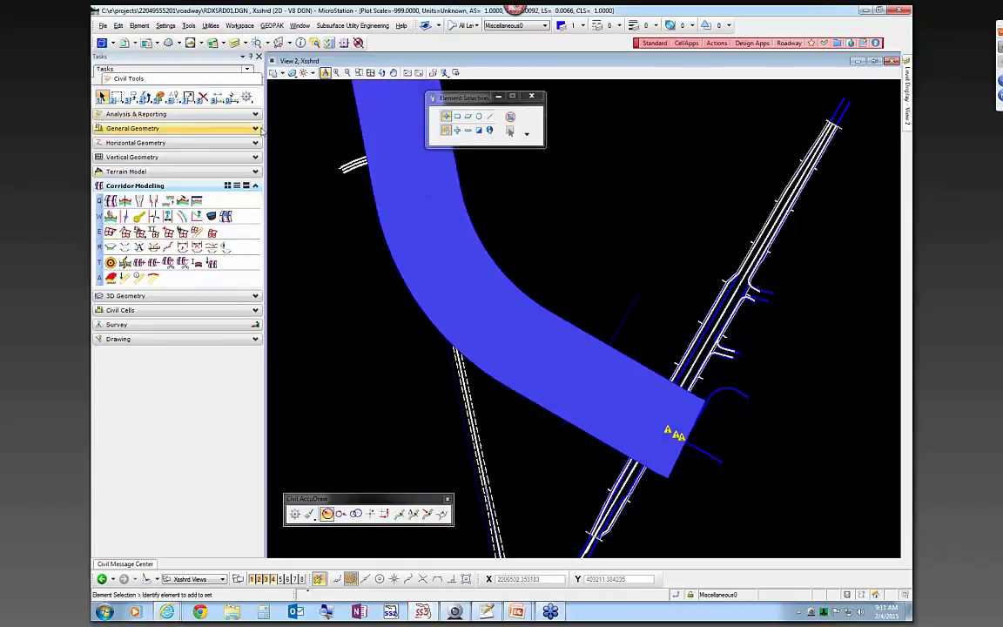
pyautogui.click(282, 73)
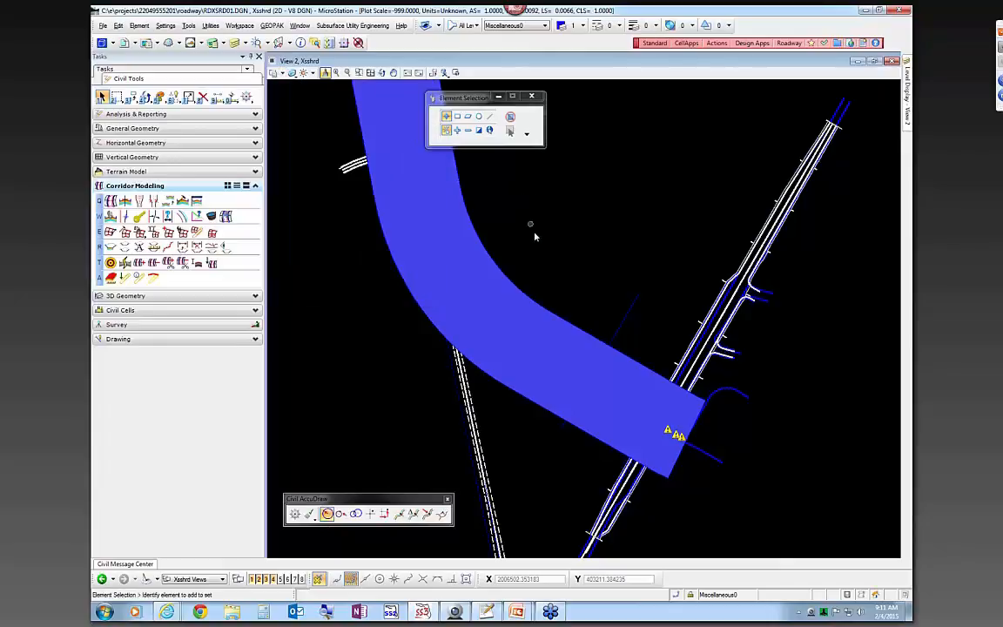
pyautogui.click(275, 73)
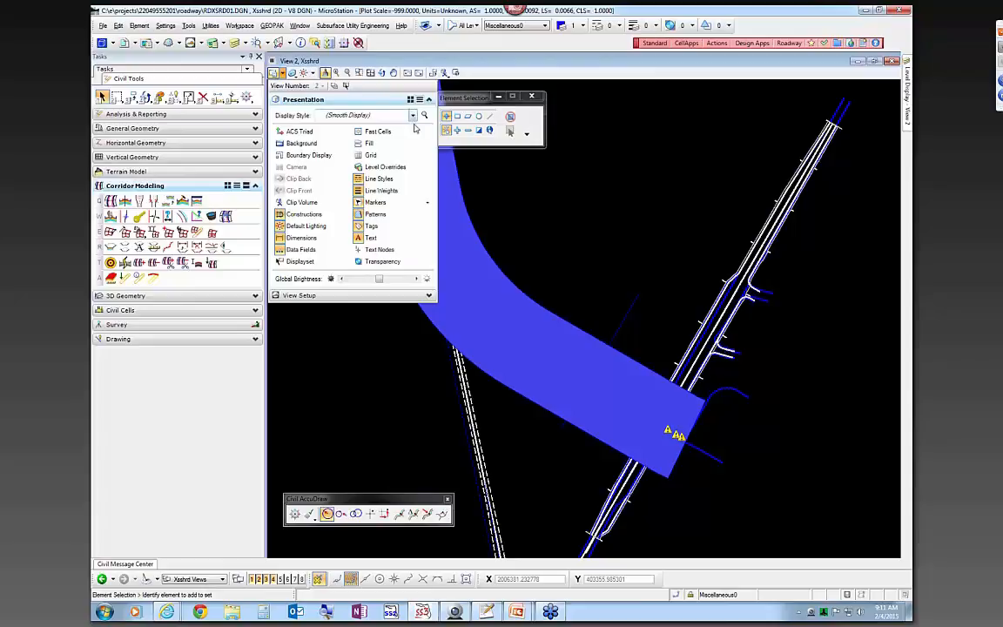
pyautogui.click(375, 115)
pyautogui.click(353, 303)
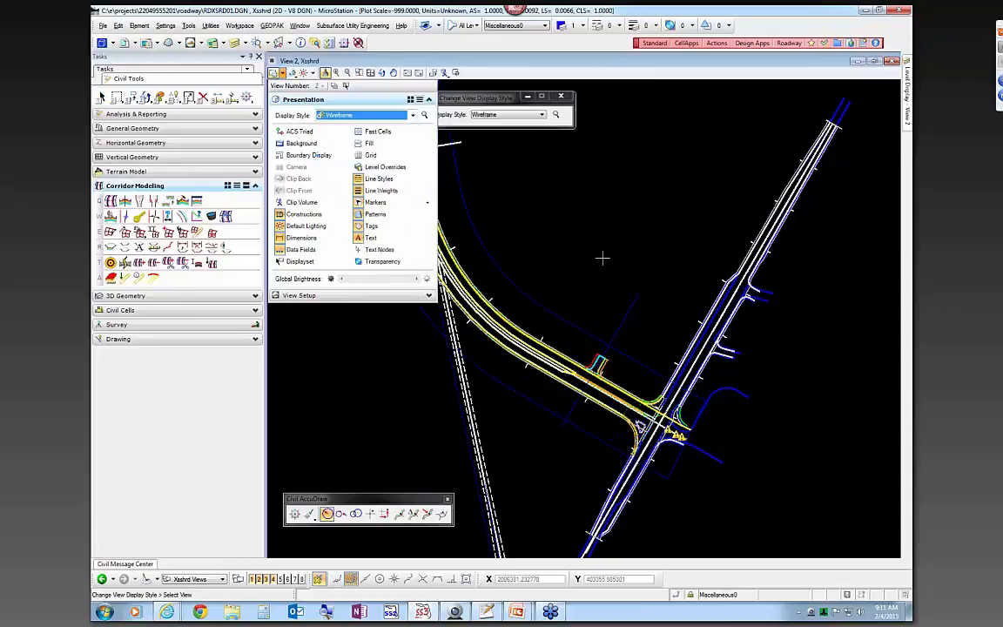
pyautogui.scroll(-2, 425, 344)
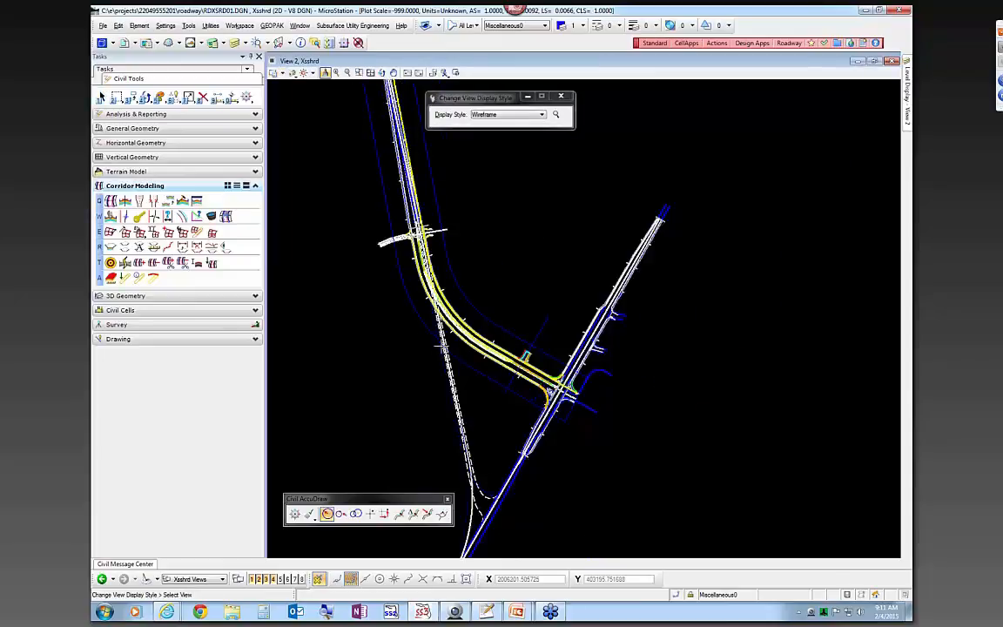
pyautogui.scroll(2, 440, 348)
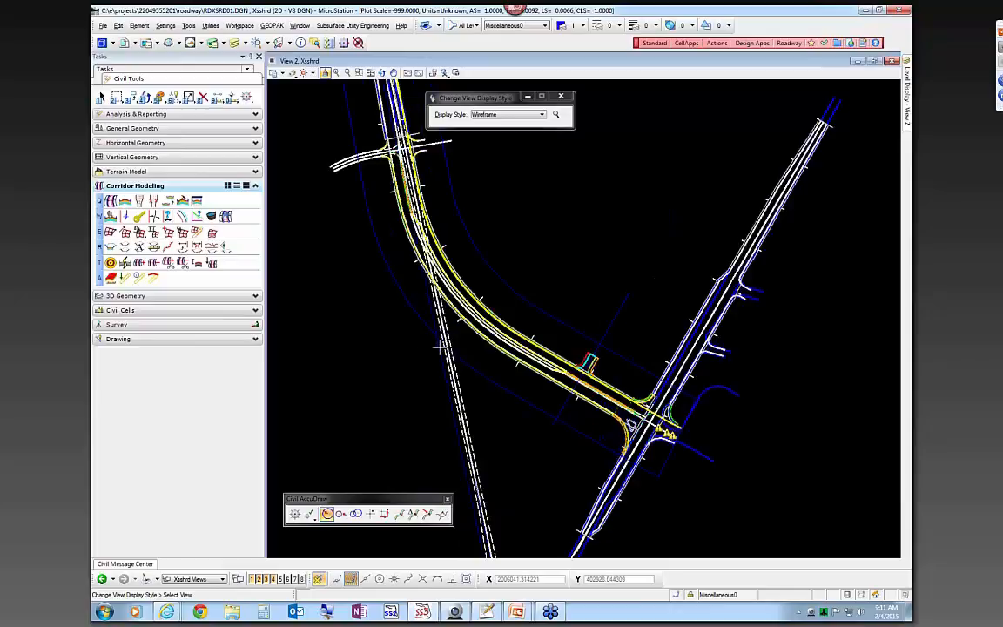
pyautogui.rightClick(438, 348)
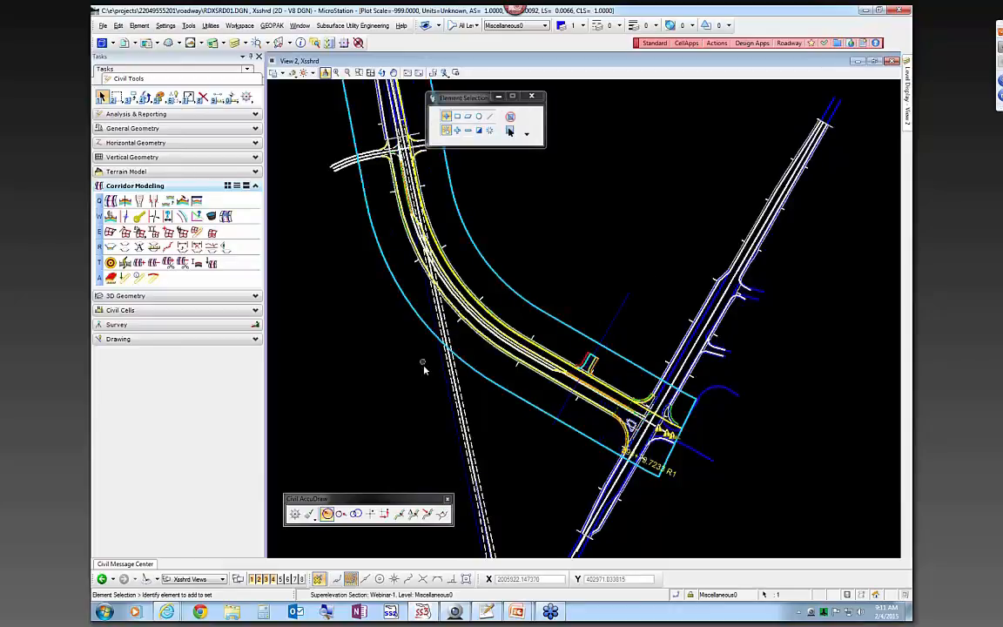
pyautogui.scroll(-1, 424, 370)
pyautogui.scroll(-1, 423, 364)
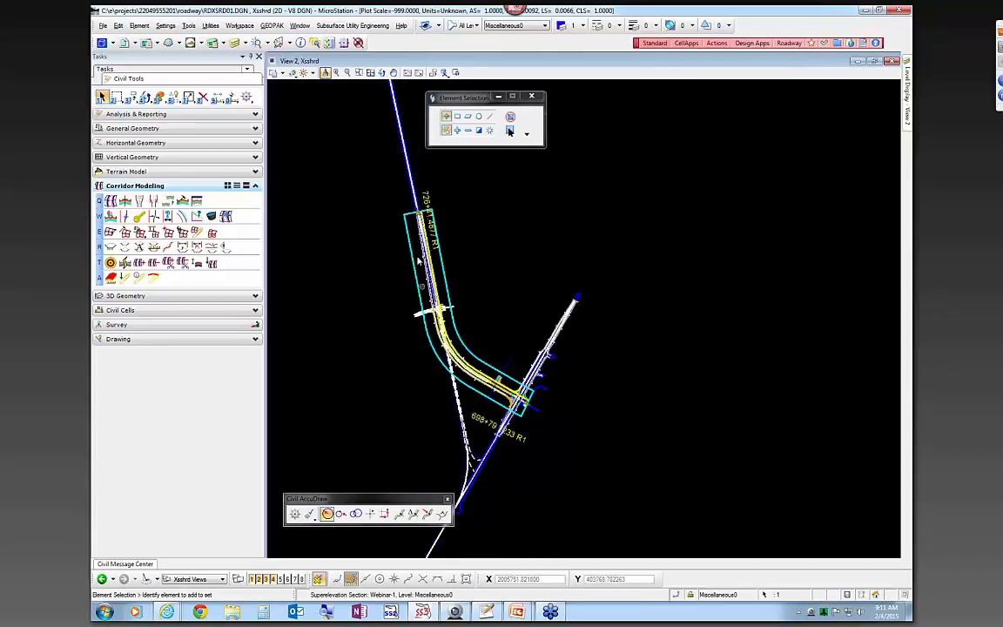
pyautogui.scroll(2, 404, 355)
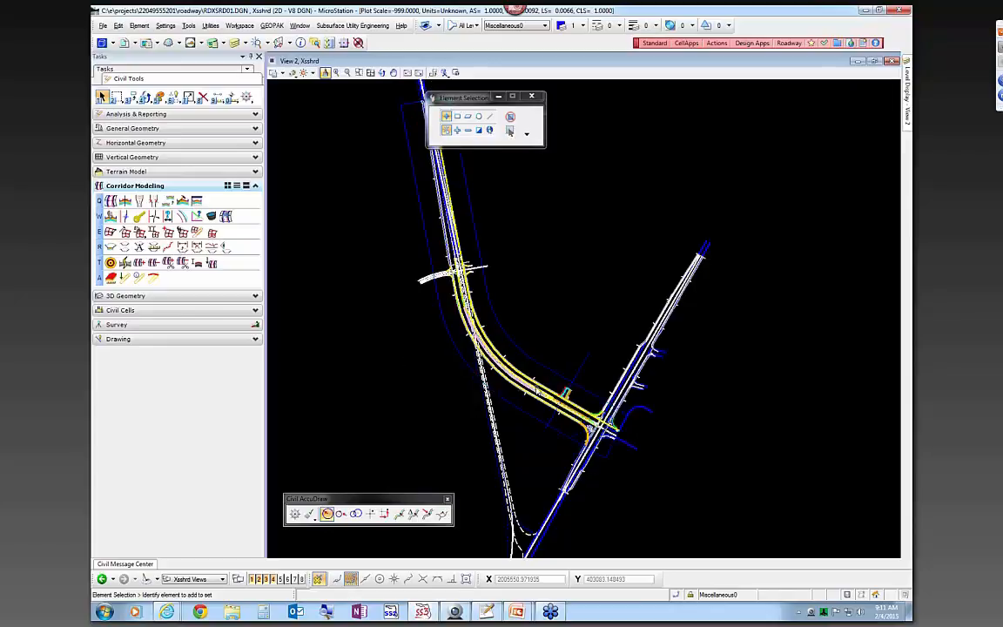
pyautogui.scroll(2, 463, 364)
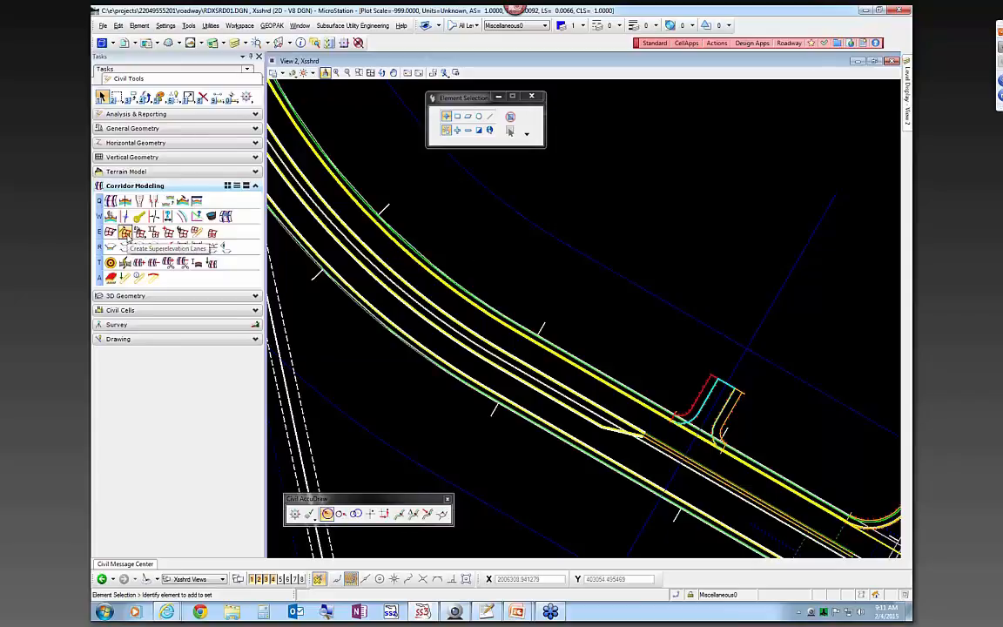
# Start Create Superelevation Shapes and pick the road alignment for the new lane
pyautogui.click(124, 232)
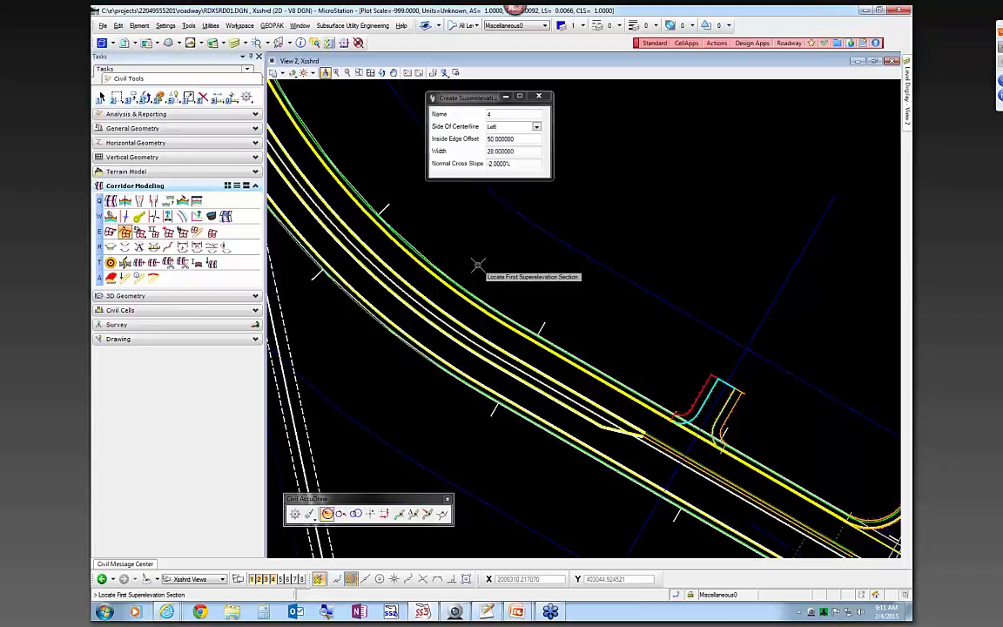
pyautogui.scroll(-3, 591, 306)
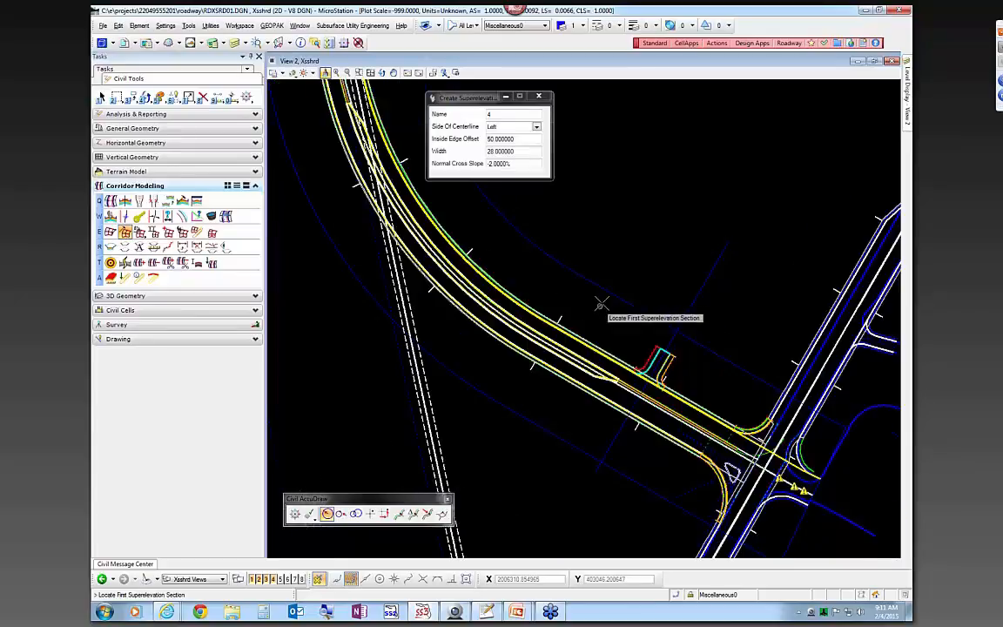
pyautogui.click(642, 269)
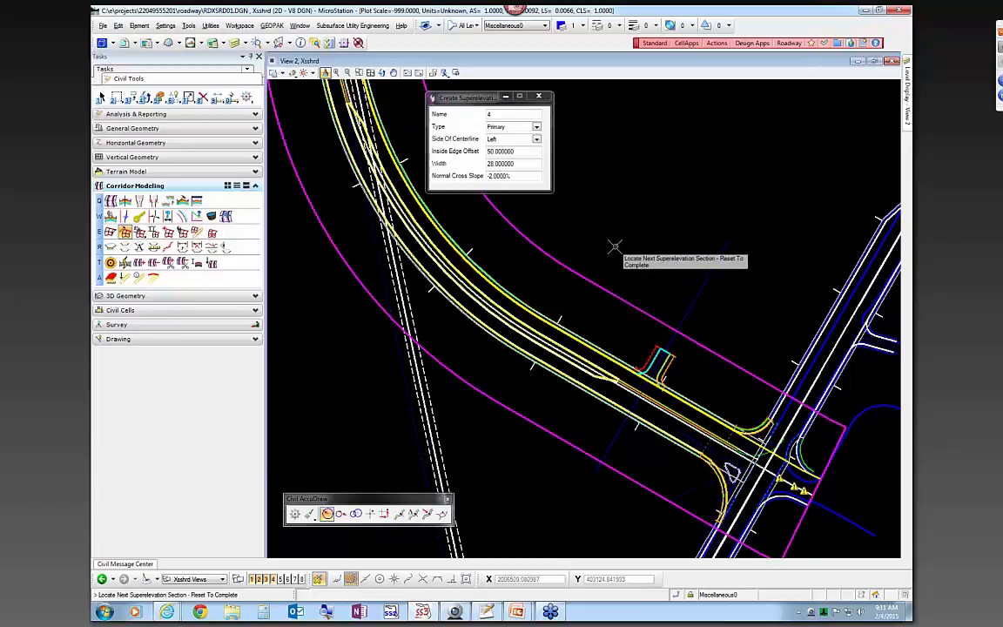
pyautogui.rightClick(614, 247)
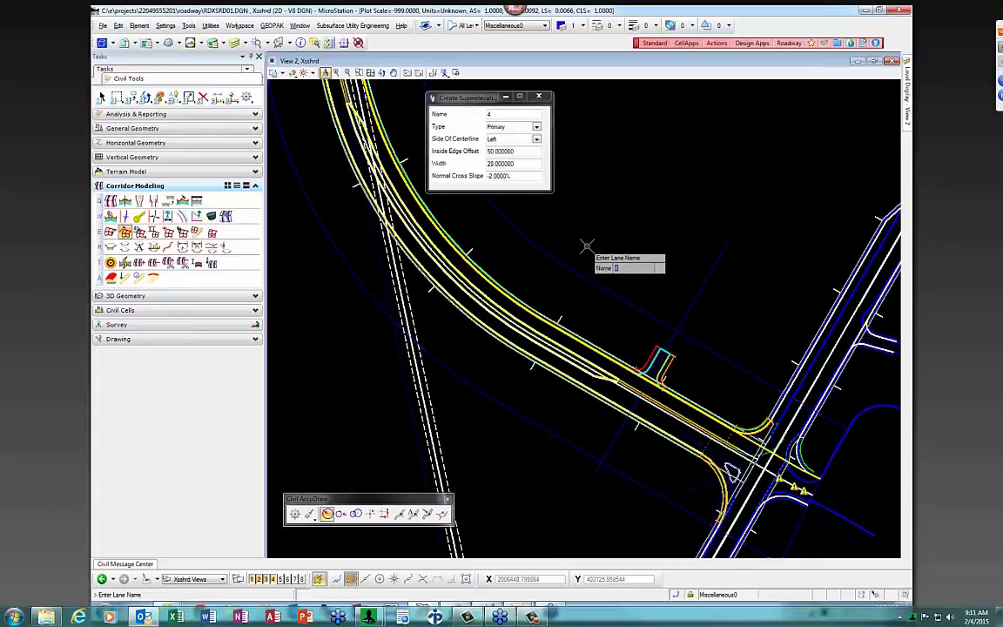
# Define lane Right1: Primary, right side, offset 0, width 11, -2% cross slope
pyautogui.write('Right')
pyautogui.press('Return')
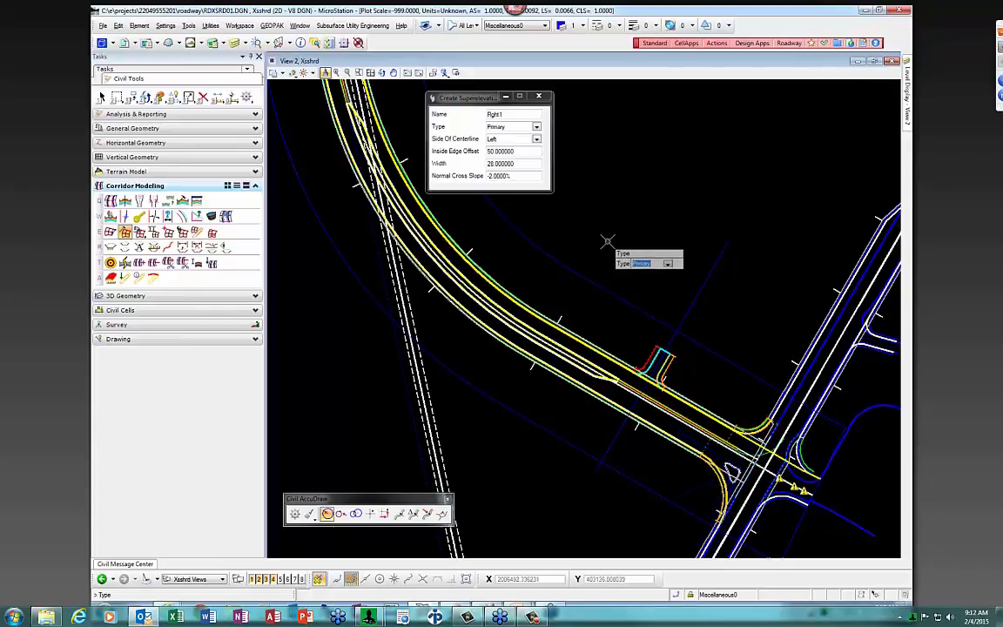
pyautogui.press('Return')
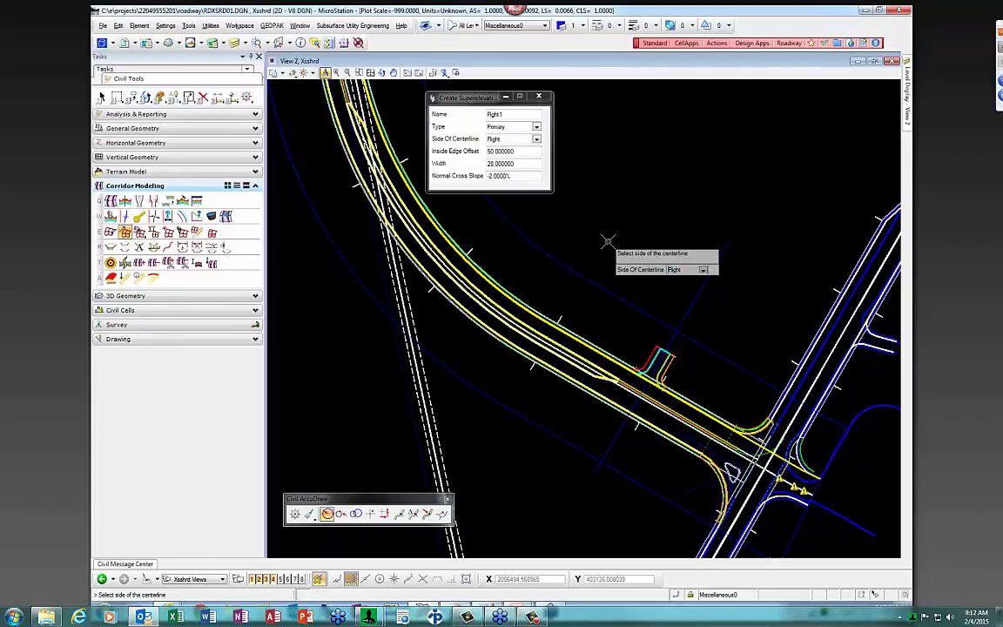
pyautogui.press('Return')
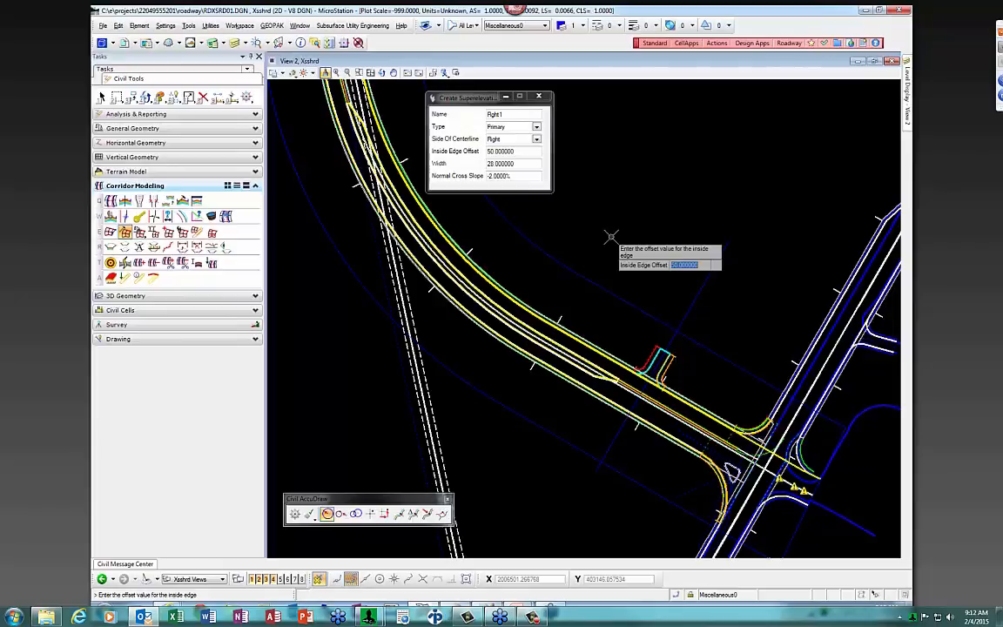
pyautogui.write('0')
pyautogui.press('Return')
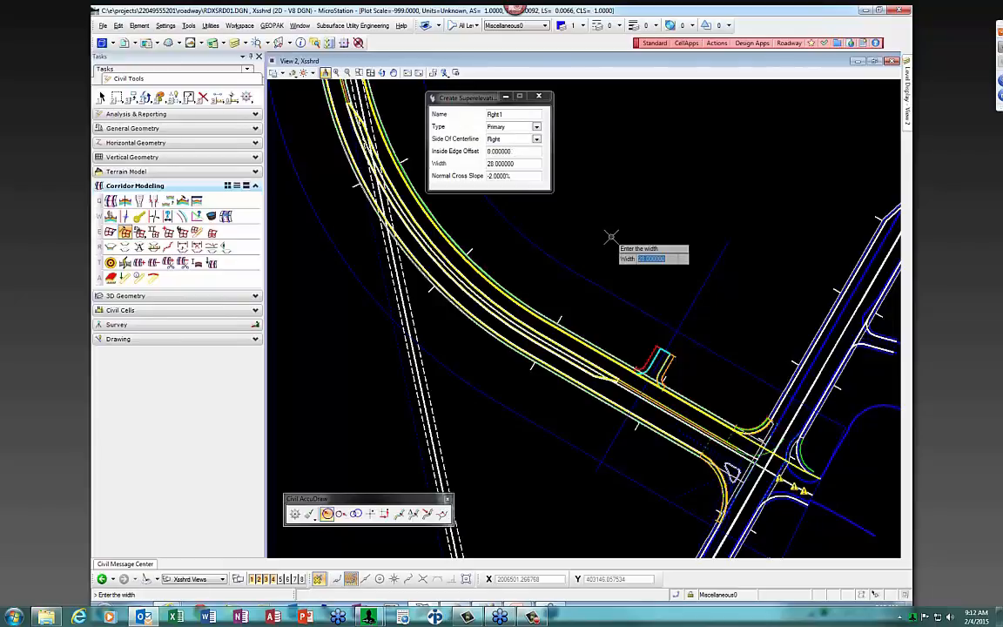
pyautogui.write('11')
pyautogui.press('Return')
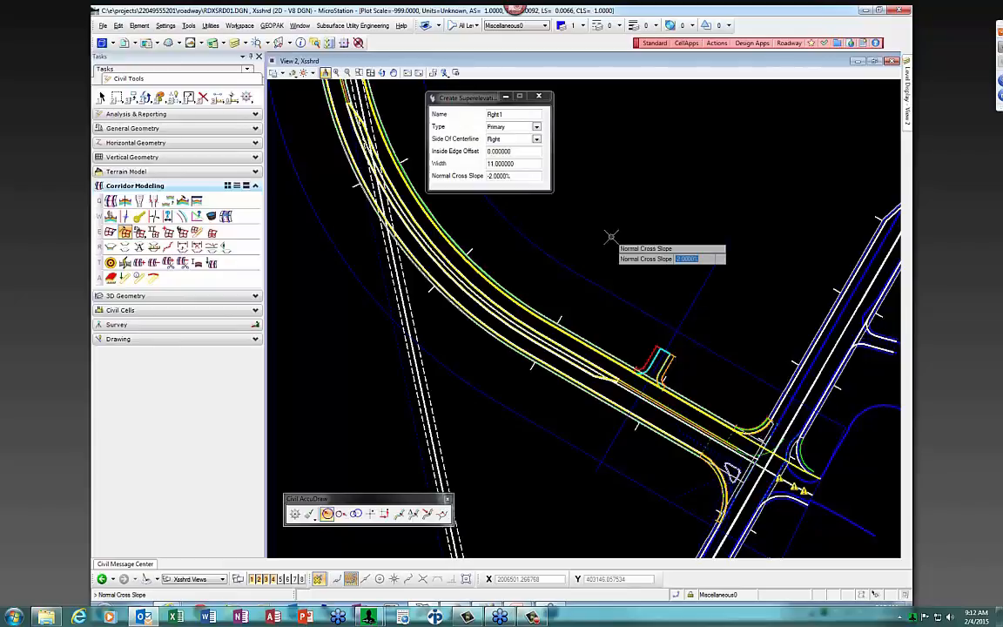
pyautogui.press('Return')
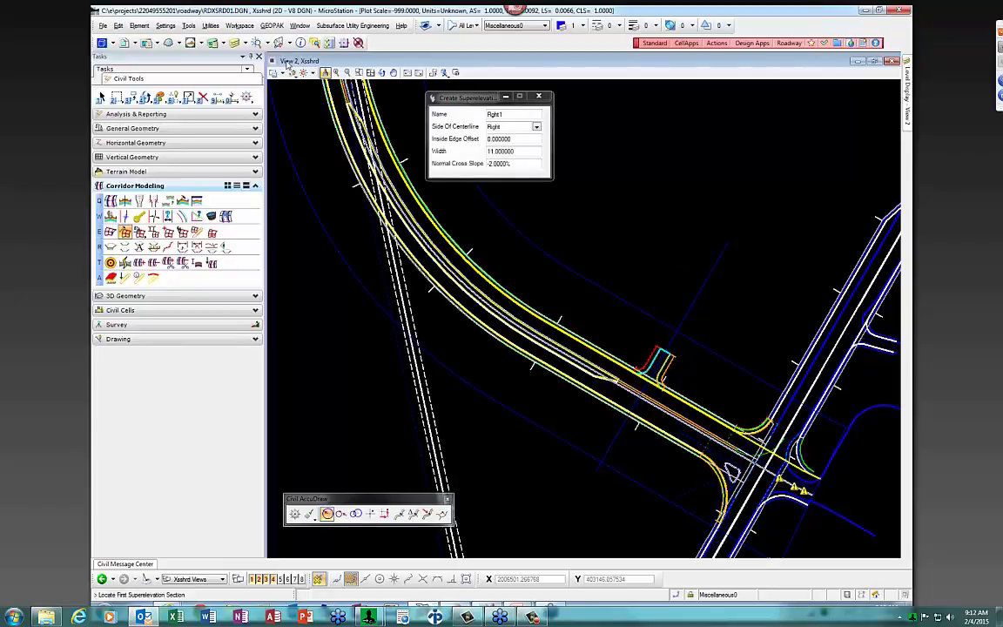
# Turn on Fill in View Attributes, then pick the alignment again for the next lane
pyautogui.click(275, 73)
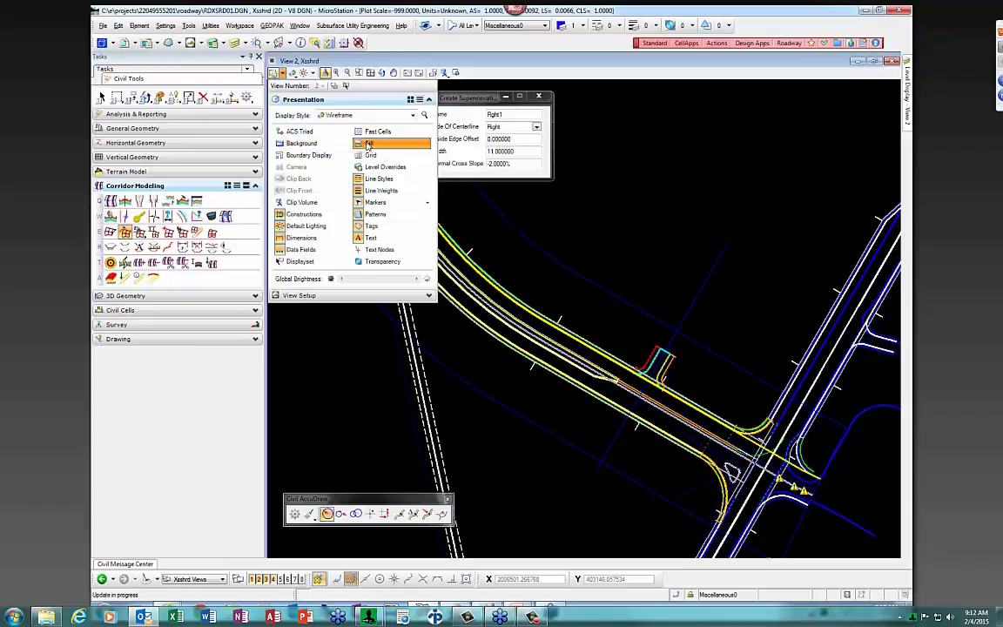
pyautogui.scroll(5, 644, 383)
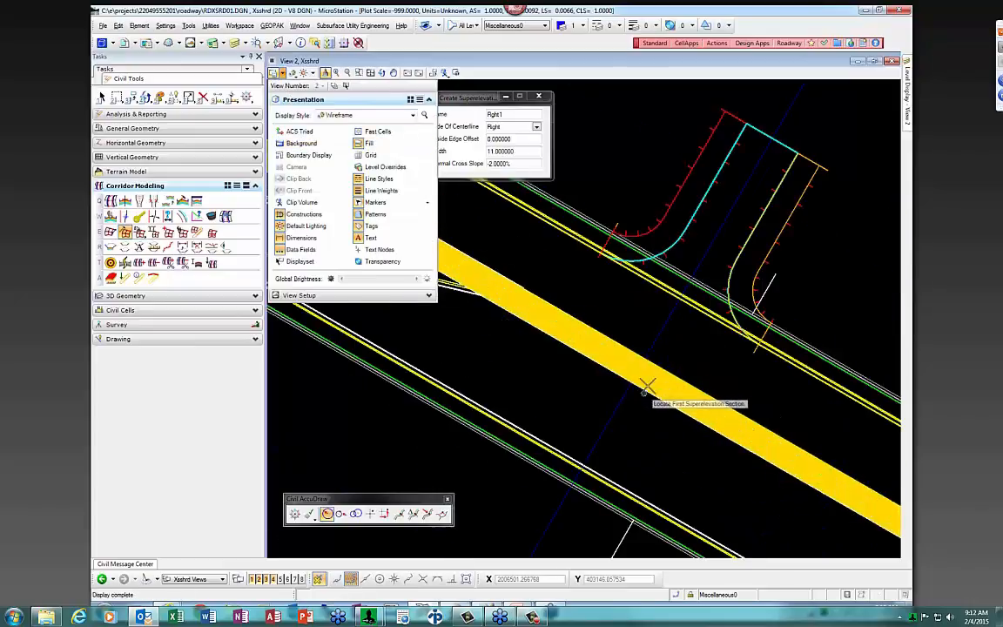
pyautogui.scroll(-2, 692, 390)
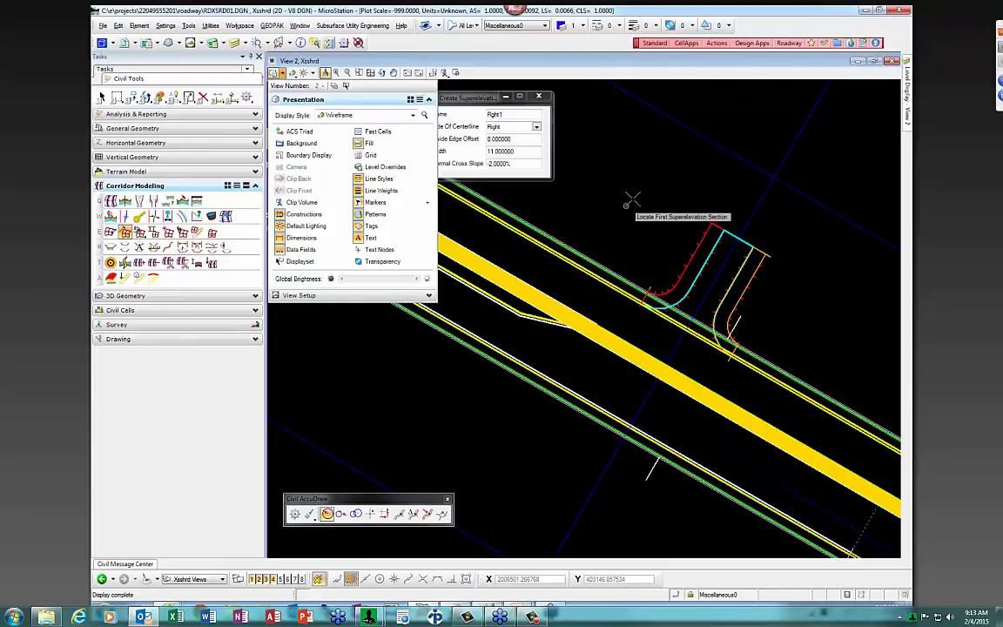
pyautogui.click(707, 137)
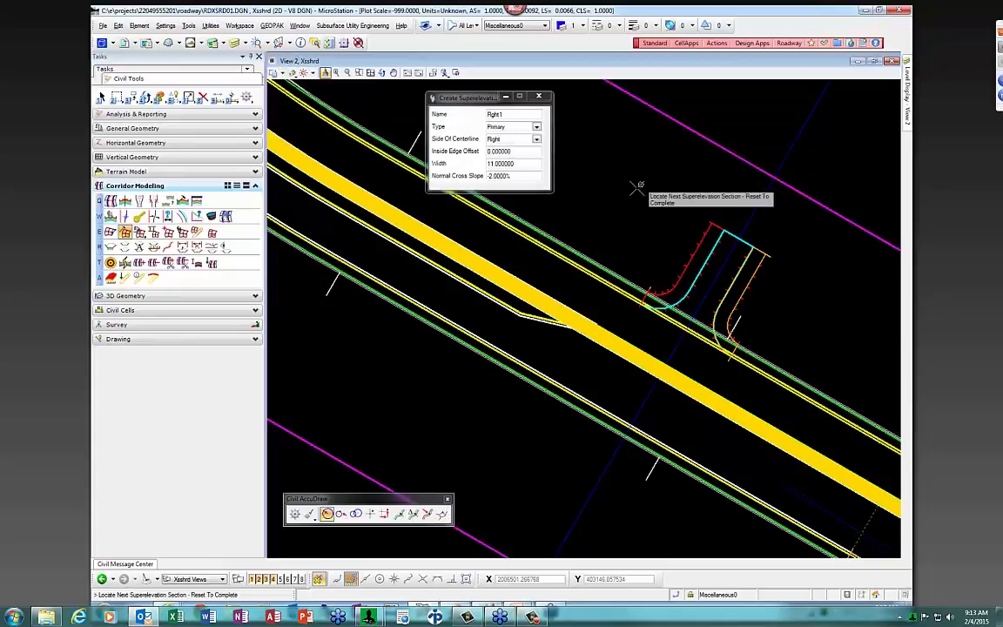
pyautogui.rightClick(633, 189)
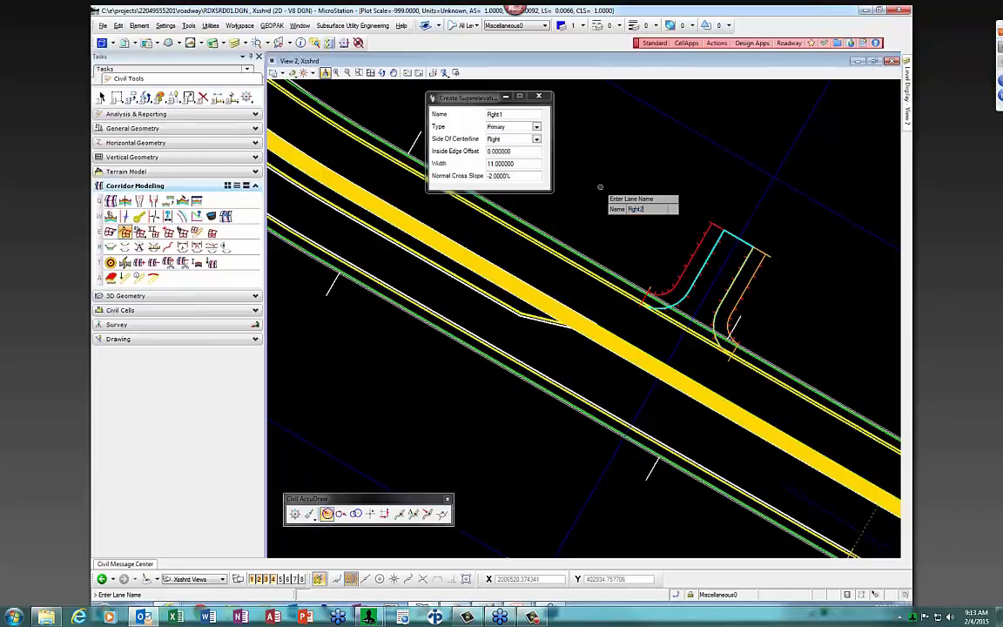
# Create lane Right2: Primary, right side, offset 11, width 28, -2% slope
pyautogui.press('Return')
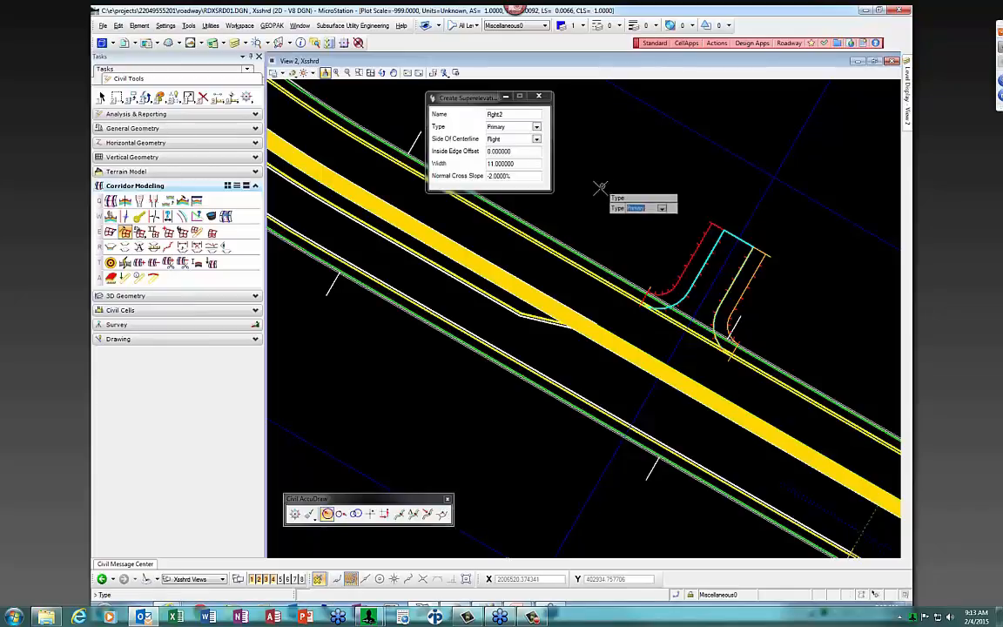
pyautogui.press('Return')
pyautogui.press('Return')
pyautogui.write('11')
pyautogui.press('Return')
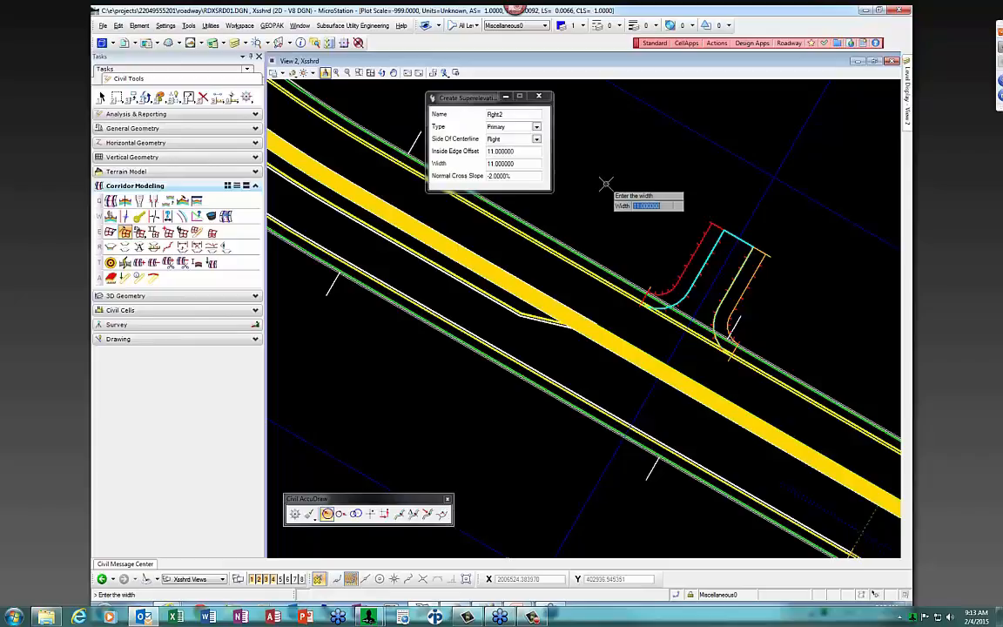
pyautogui.write('28')
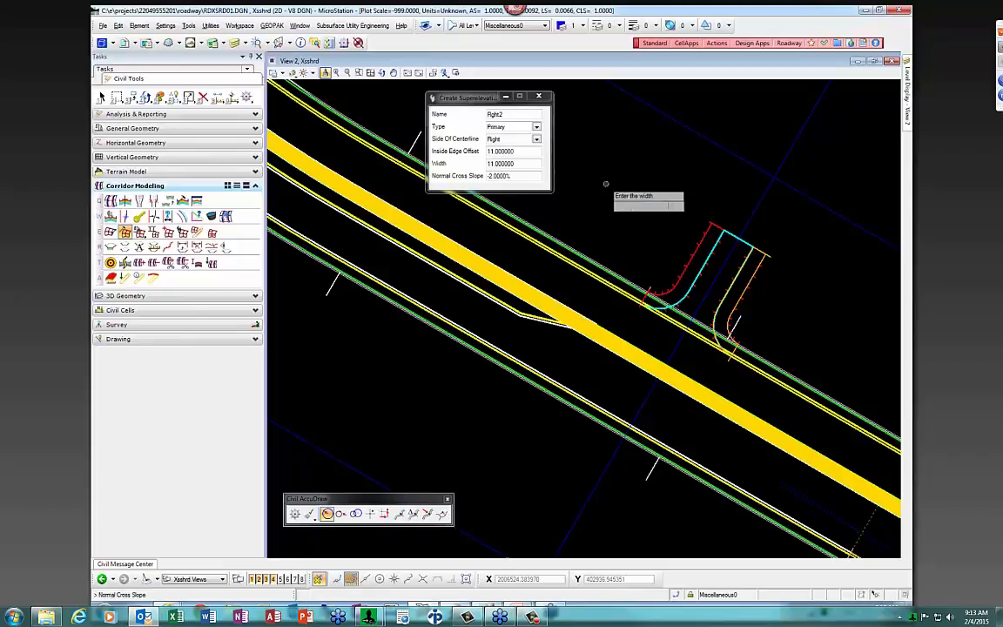
pyautogui.press('Return')
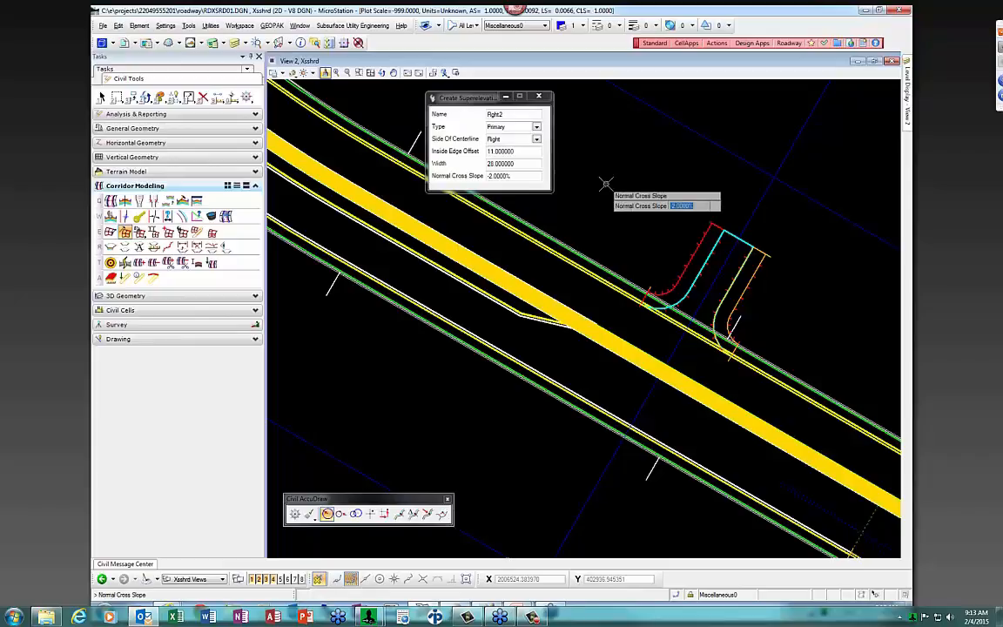
pyautogui.press('Return')
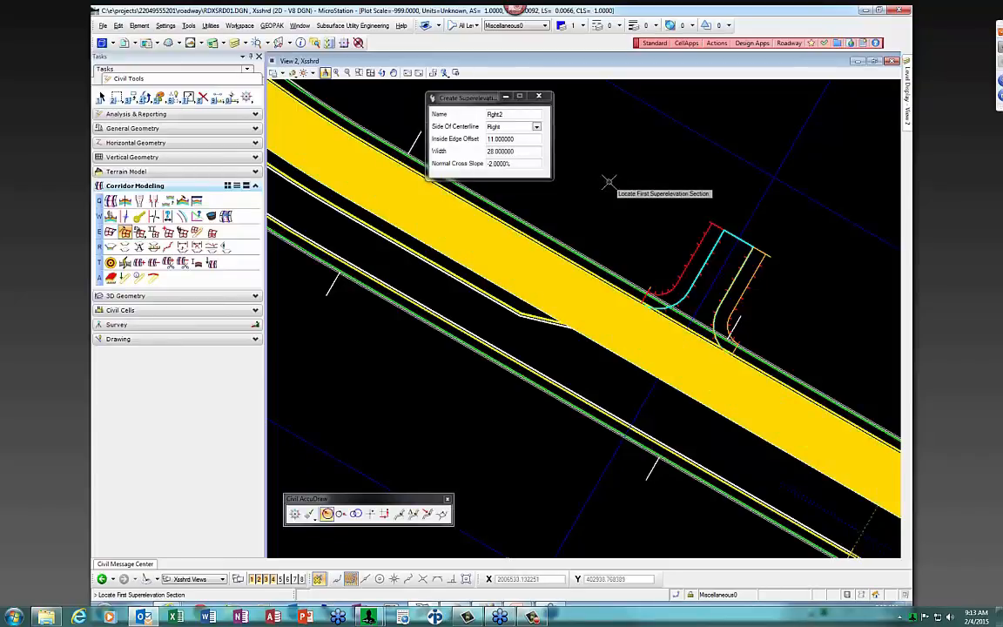
# Create lane Left1: Primary, left side, offset 0, width 11, -2% slope
pyautogui.click(706, 140)
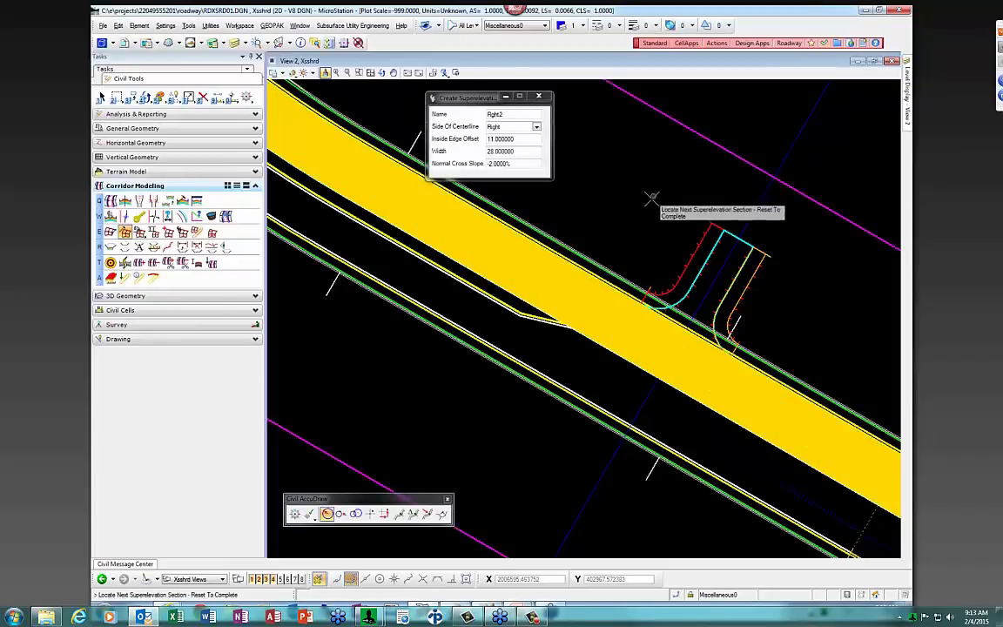
pyautogui.rightClick(637, 199)
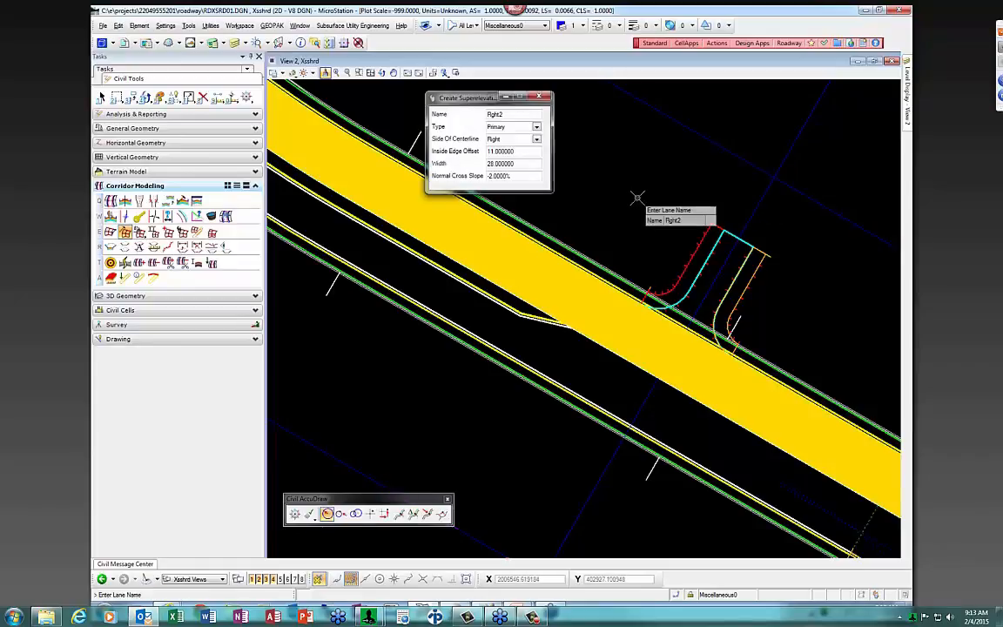
pyautogui.write('Left1')
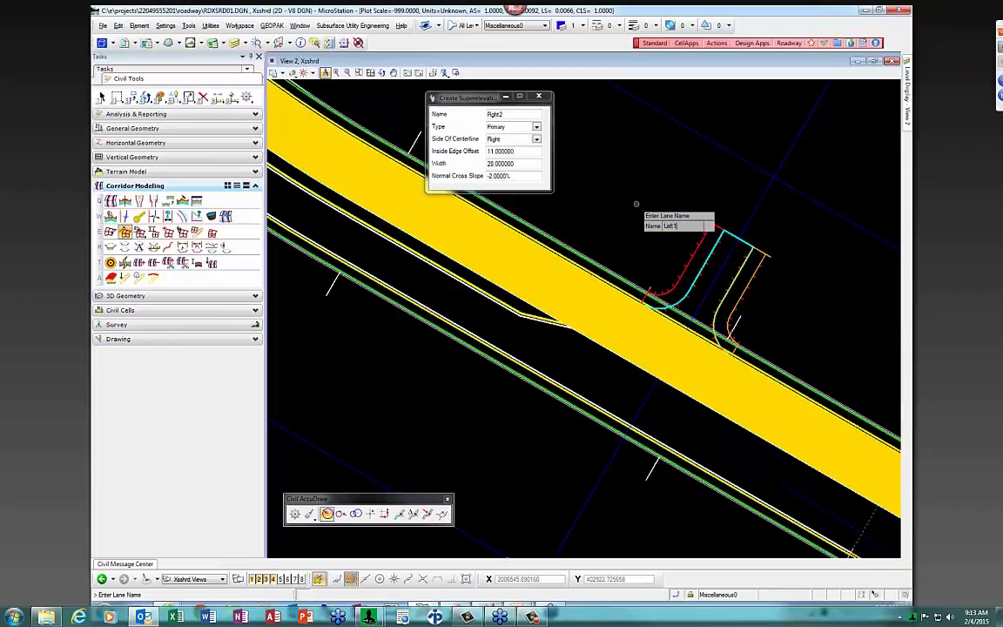
pyautogui.press('Return')
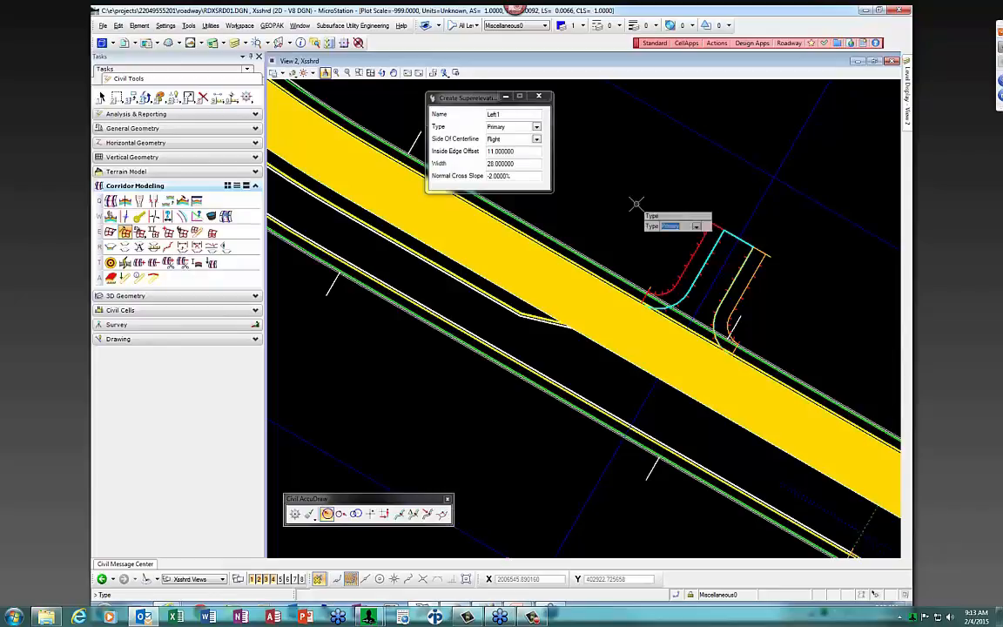
pyautogui.press('Return')
pyautogui.press('Down')
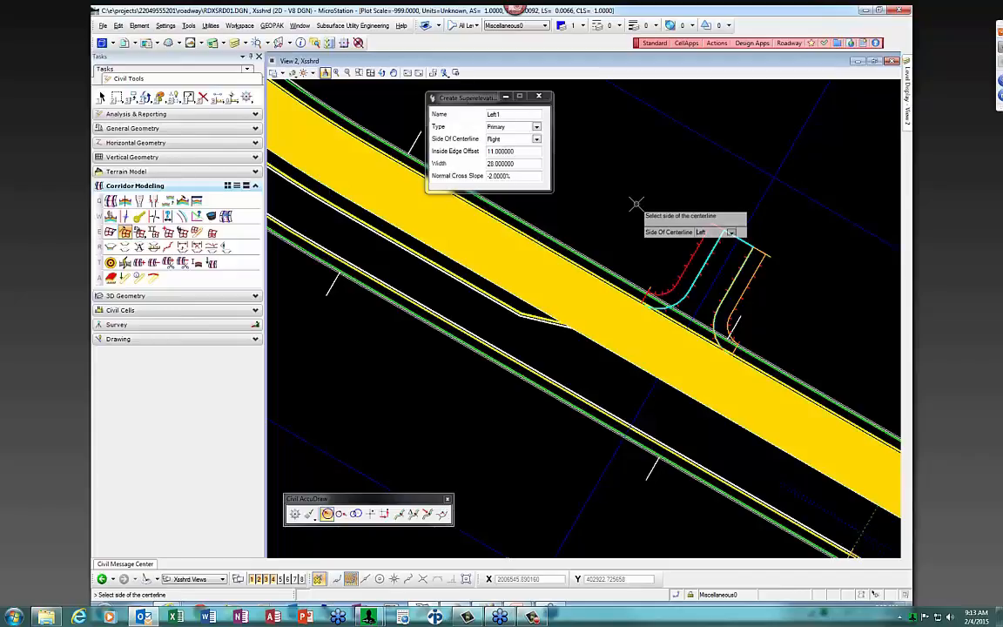
pyautogui.press('Return')
pyautogui.write('0')
pyautogui.press('Return')
pyautogui.press('Return')
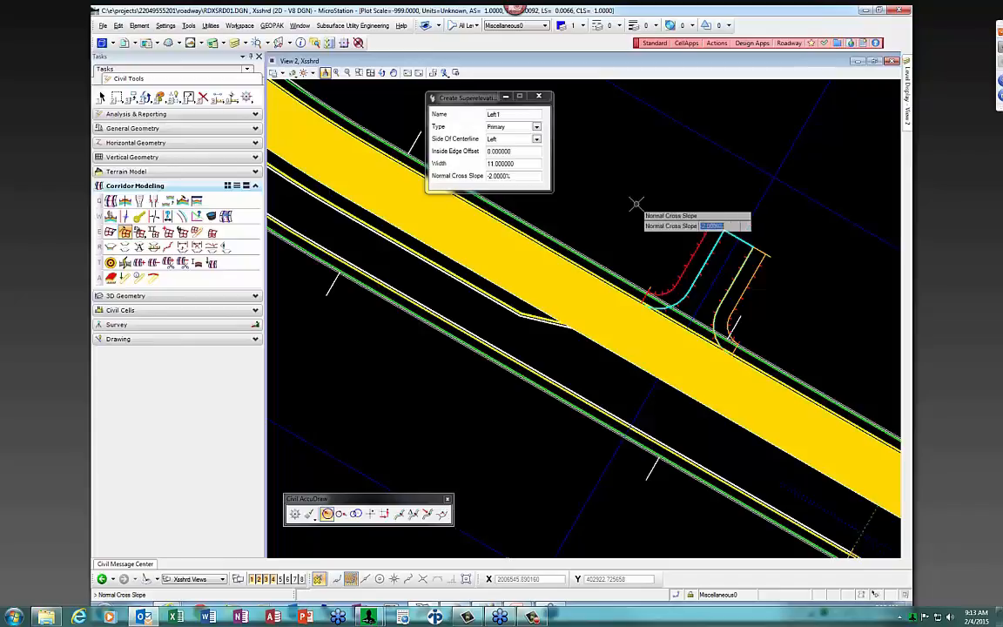
pyautogui.press('Return')
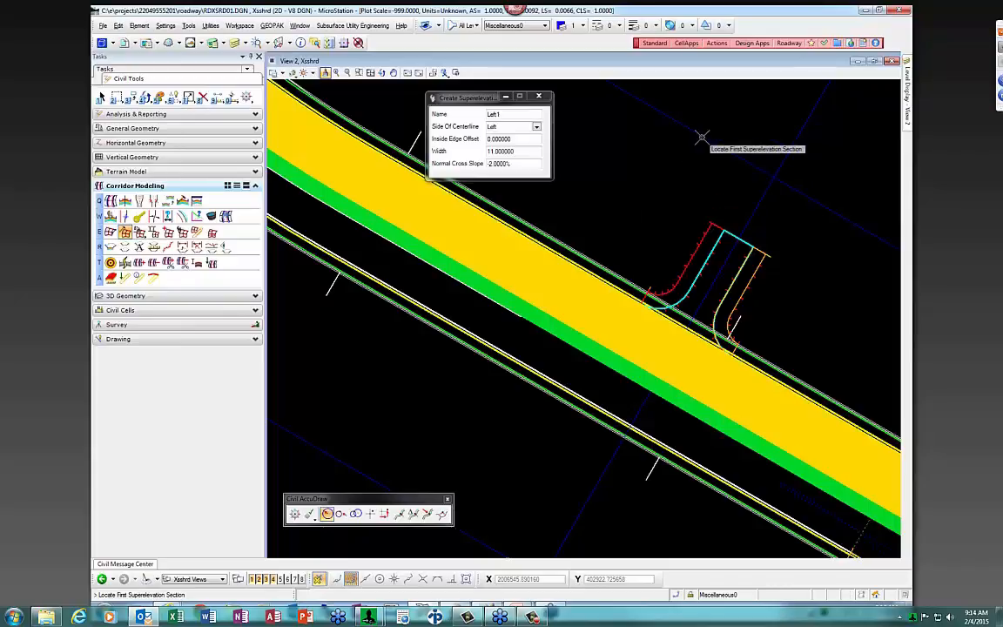
# Define lane Left2: Primary, left side, offset 11, width 28
pyautogui.click(620, 188)
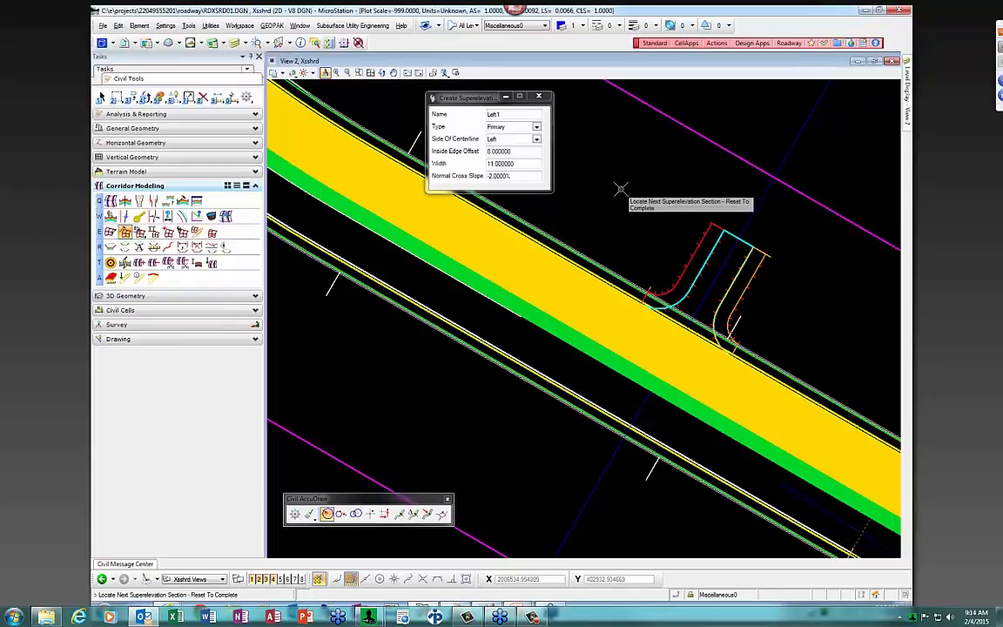
pyautogui.rightClick(620, 189)
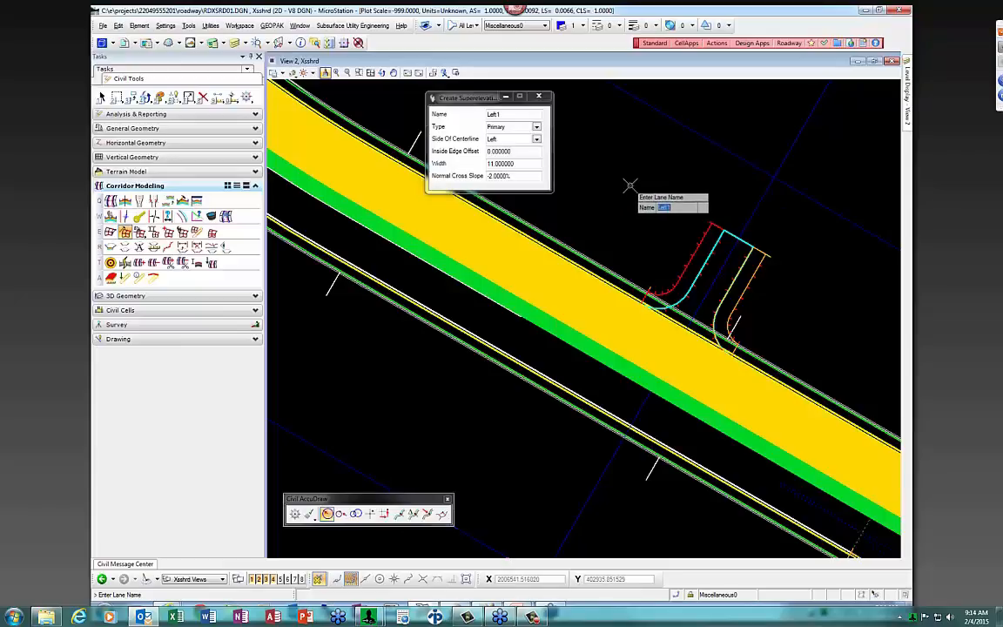
pyautogui.write('Left2')
pyautogui.press('Return')
pyautogui.press('Return')
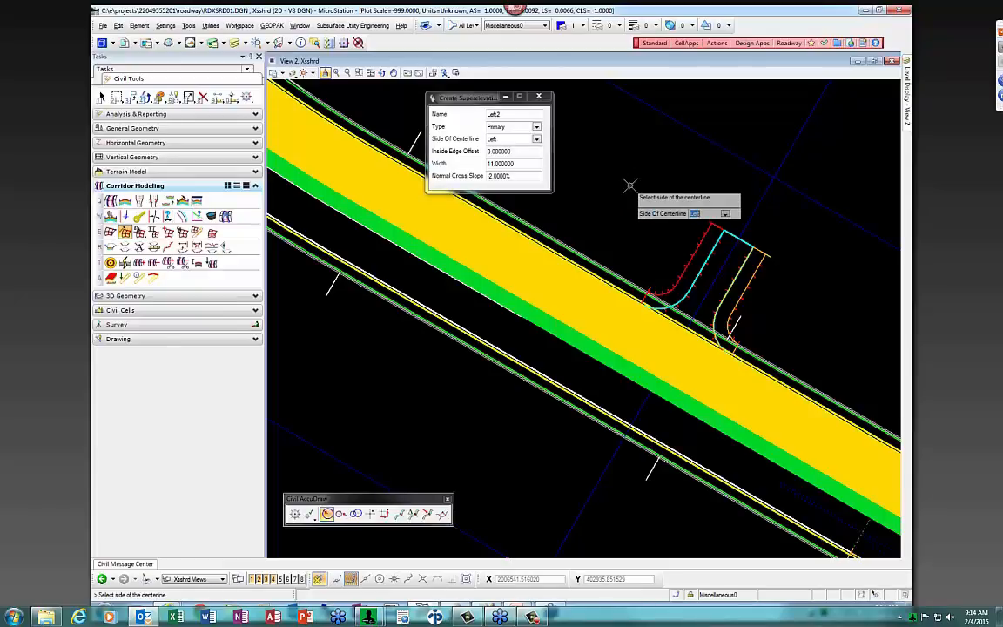
pyautogui.write('11')
pyautogui.press('Return')
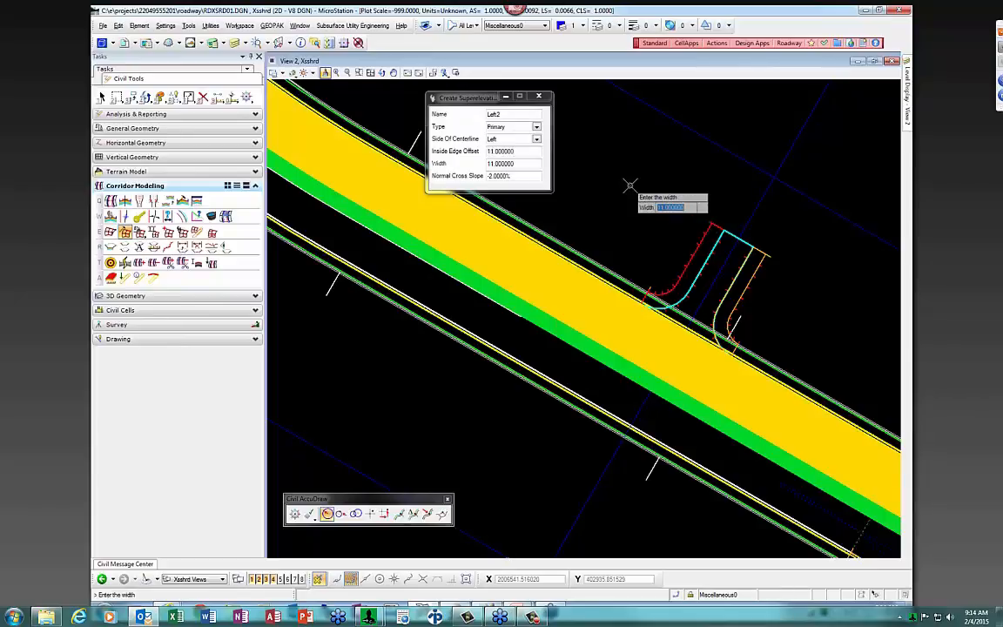
pyautogui.write('28')
pyautogui.press('Return')
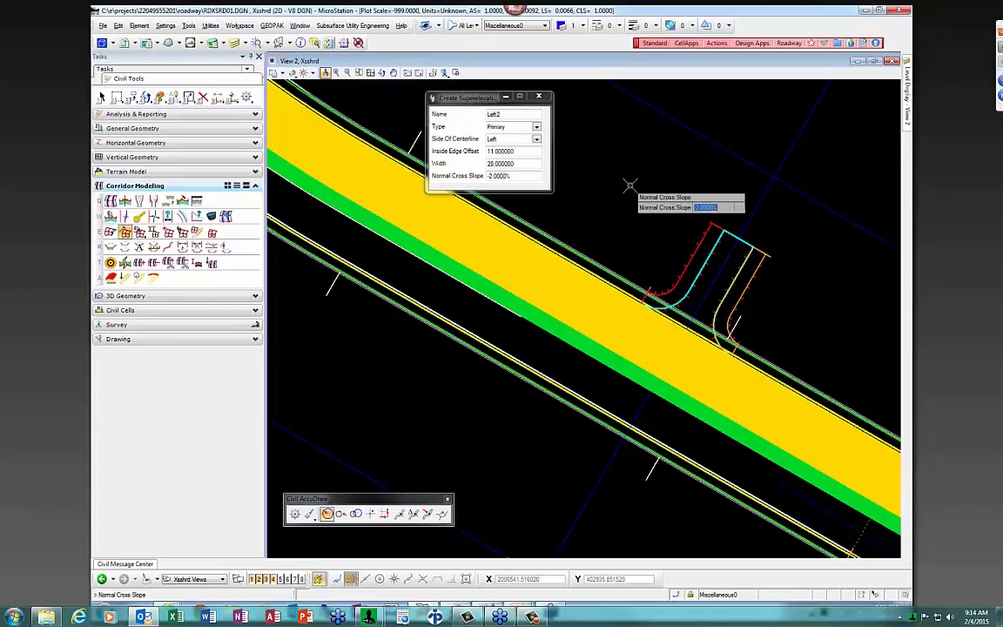
pyautogui.press('Return')
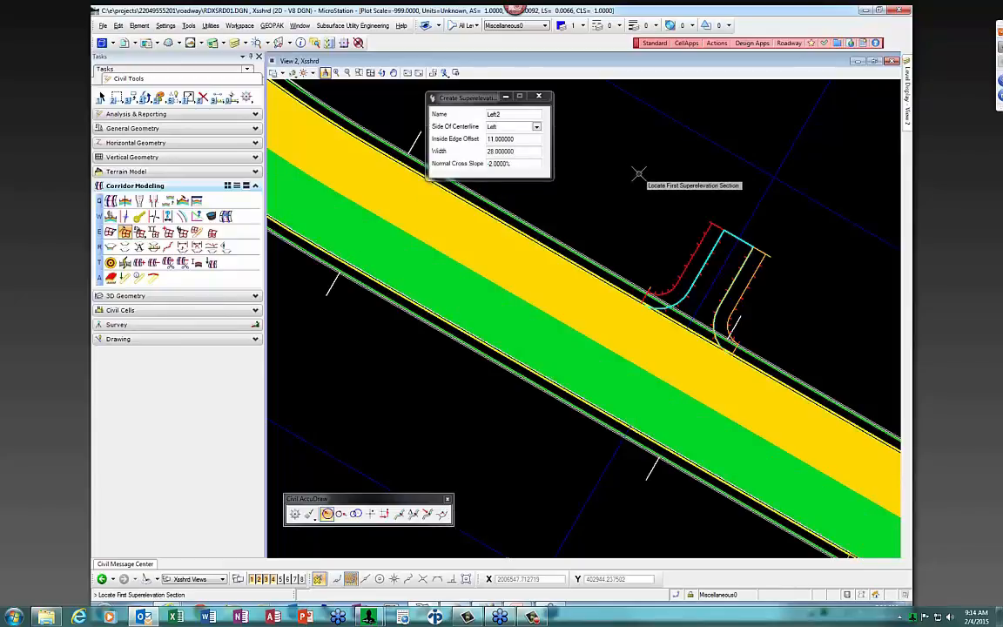
# Exit the Create Superelevation tool and return to element selection, leaving Left2 at width 28, -2.0000%
pyautogui.scroll(-2, 635, 172)
pyautogui.scroll(-2, 750, 425)
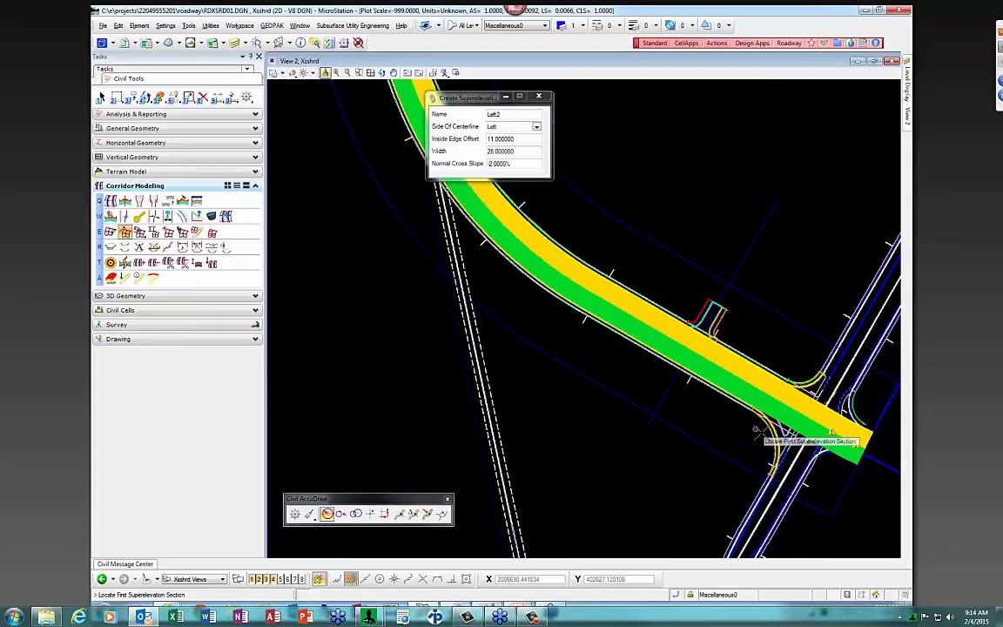
pyautogui.scroll(2, 766, 424)
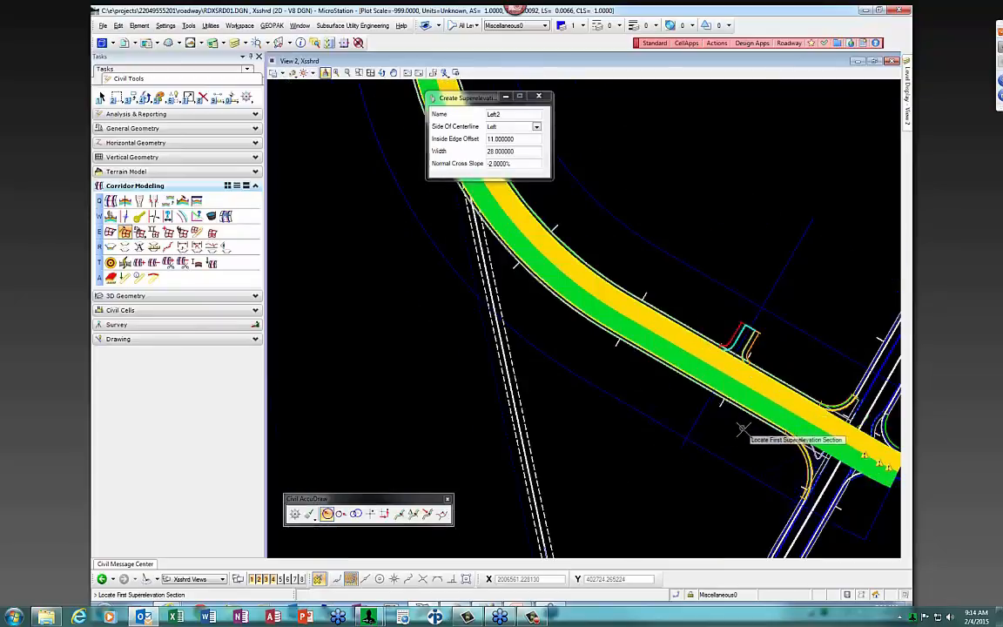
pyautogui.scroll(2, 757, 424)
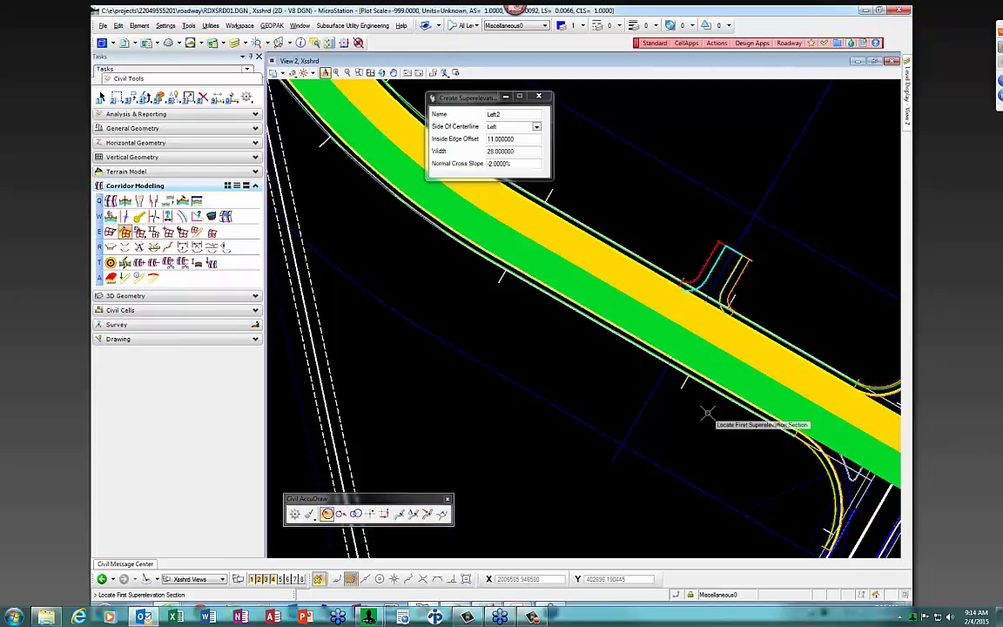
pyautogui.press('Escape')
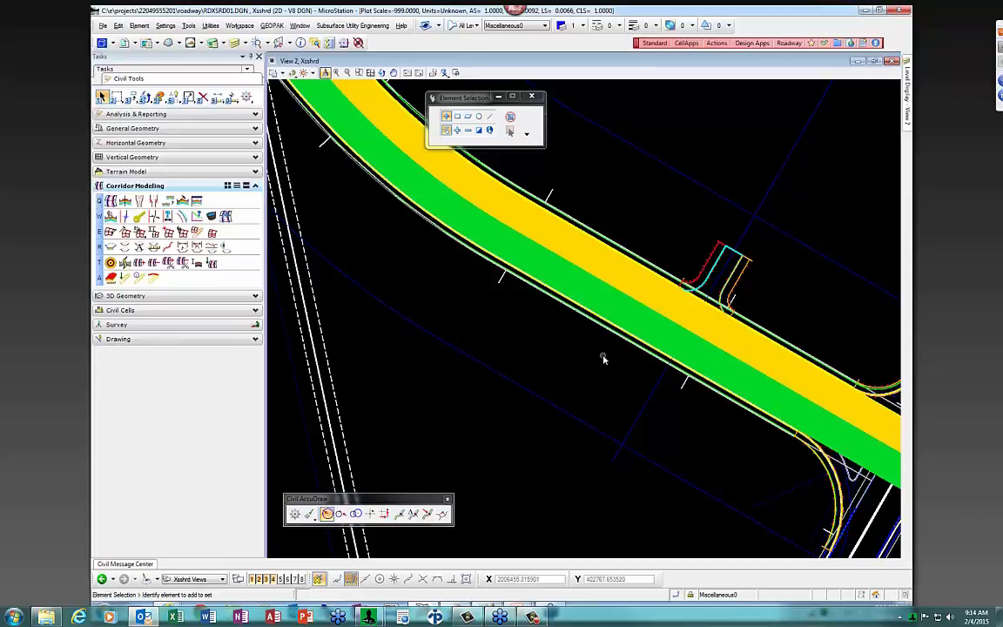
# Assign the picked superelevation section to the corridor and start Calculate Superelevation (5% e max, design speed 30)
pyautogui.click(153, 232)
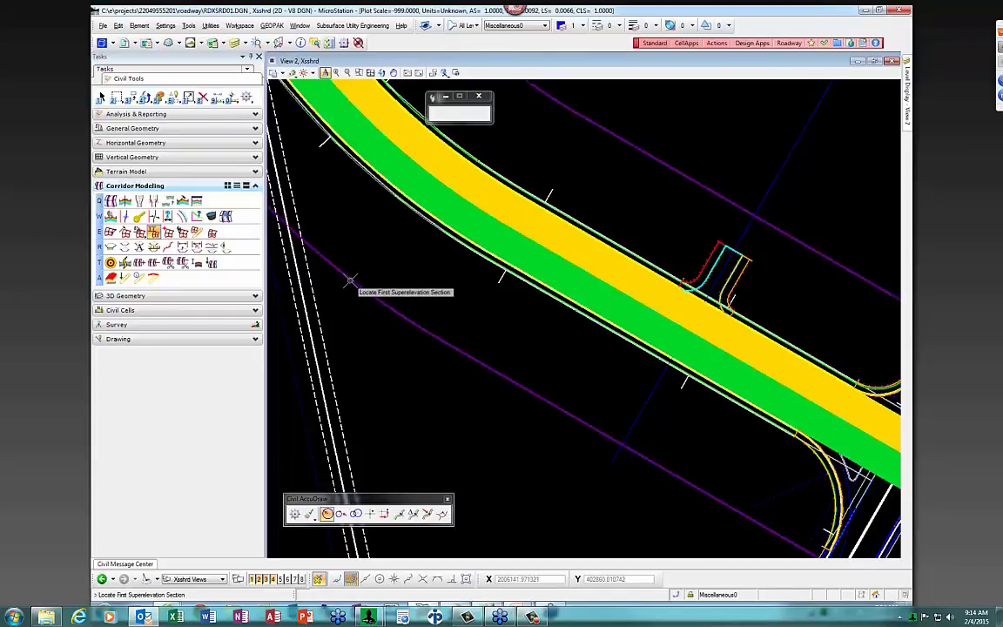
pyautogui.click(417, 286)
pyautogui.rightClick(417, 285)
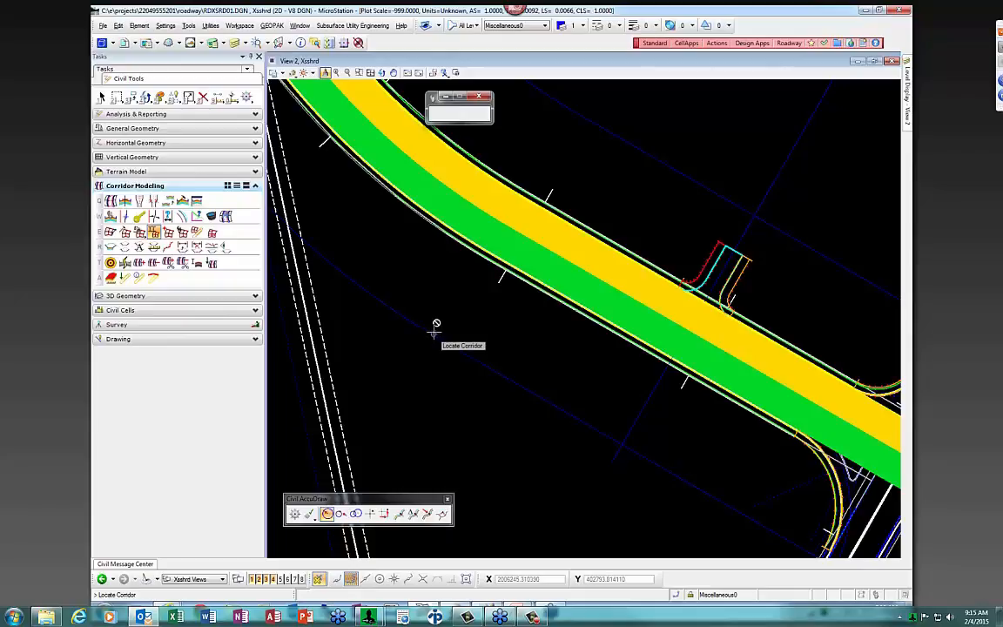
pyautogui.click(124, 231)
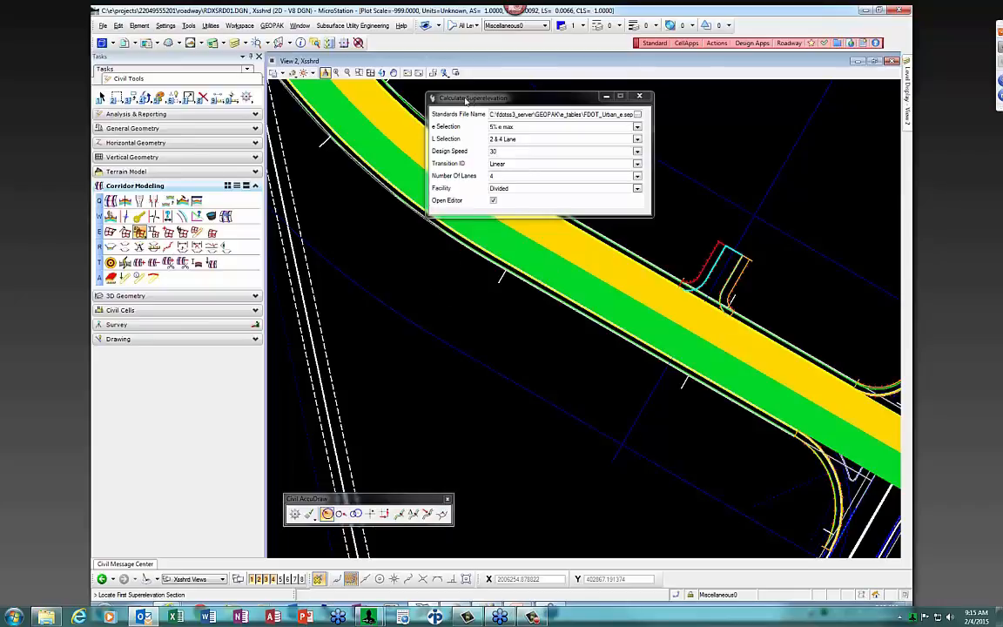
# Pick the superelevation section to calculate and open a file browser to find the standards file
pyautogui.moveTo(472, 98); pyautogui.dragTo(518, 185)
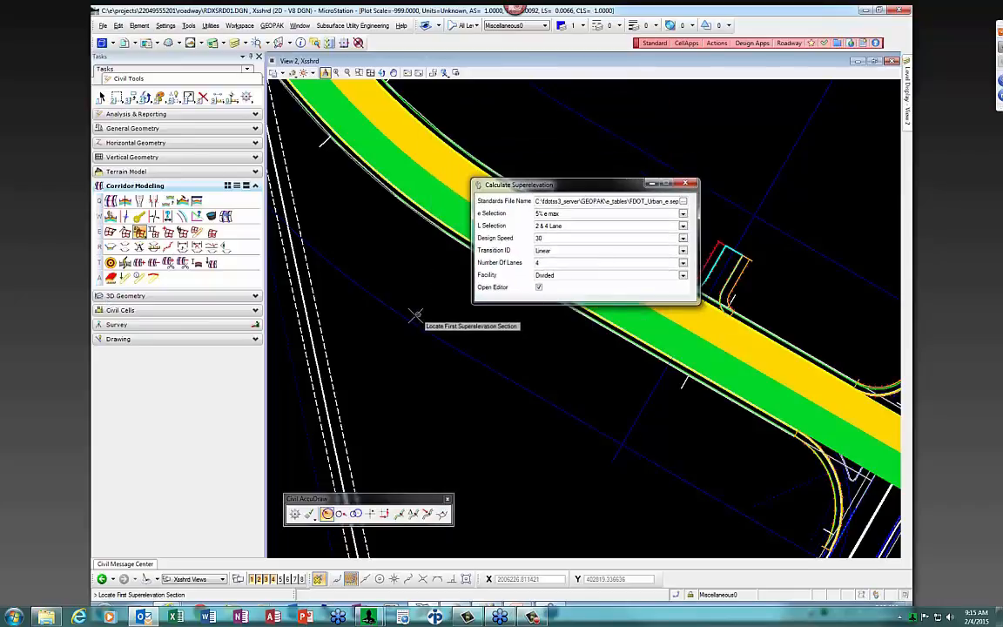
pyautogui.click(409, 325)
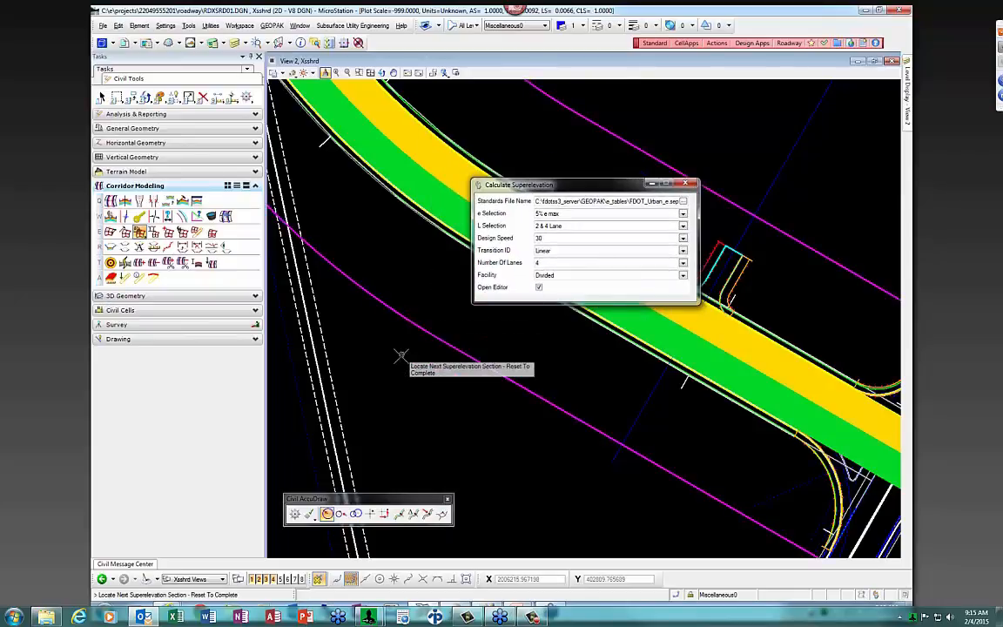
pyautogui.rightClick(401, 355)
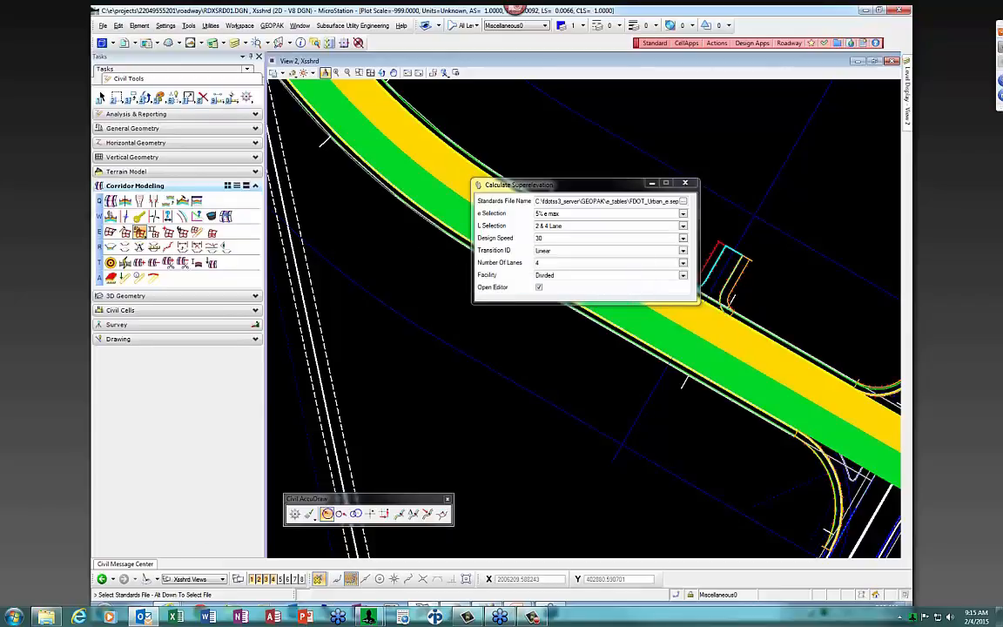
pyautogui.click(46, 616)
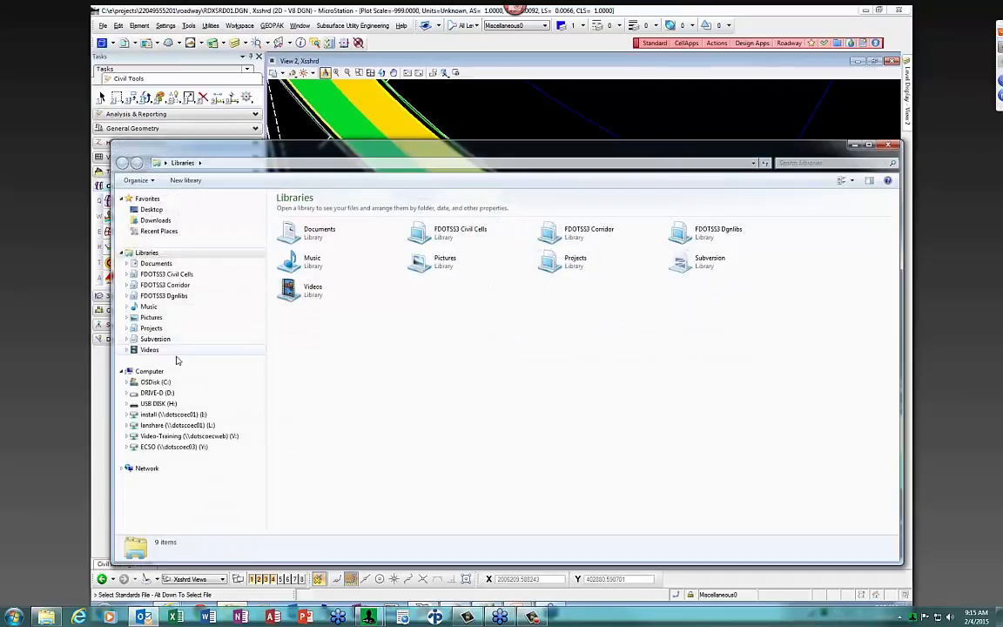
# Browse to C:\fdotss3_server\GEOPAK\e_tables and bring up the actions for FDOT_Urban_e.sep
pyautogui.click(153, 382)
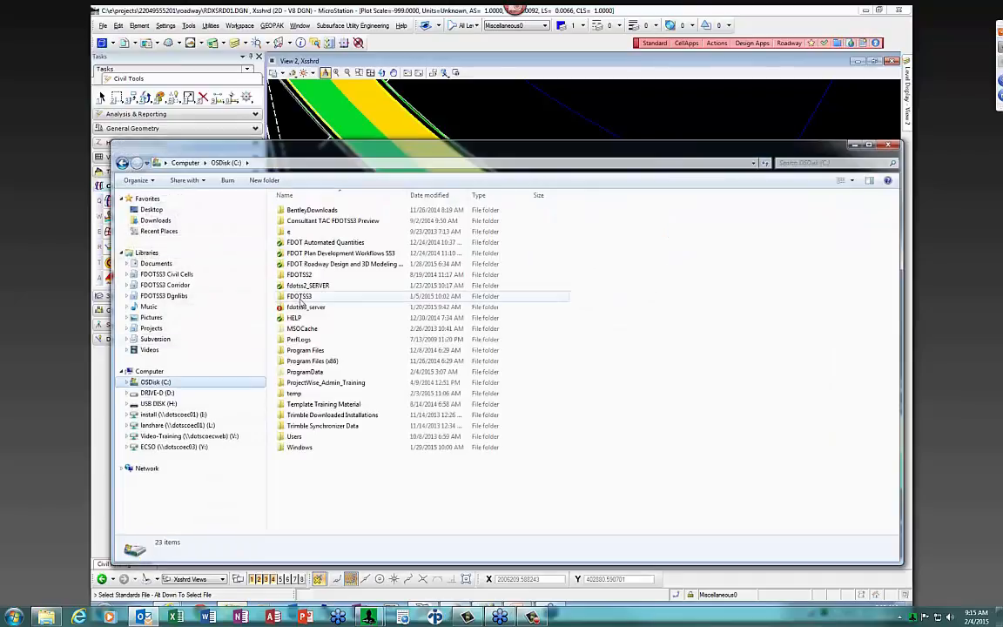
pyautogui.doubleClick(304, 309)
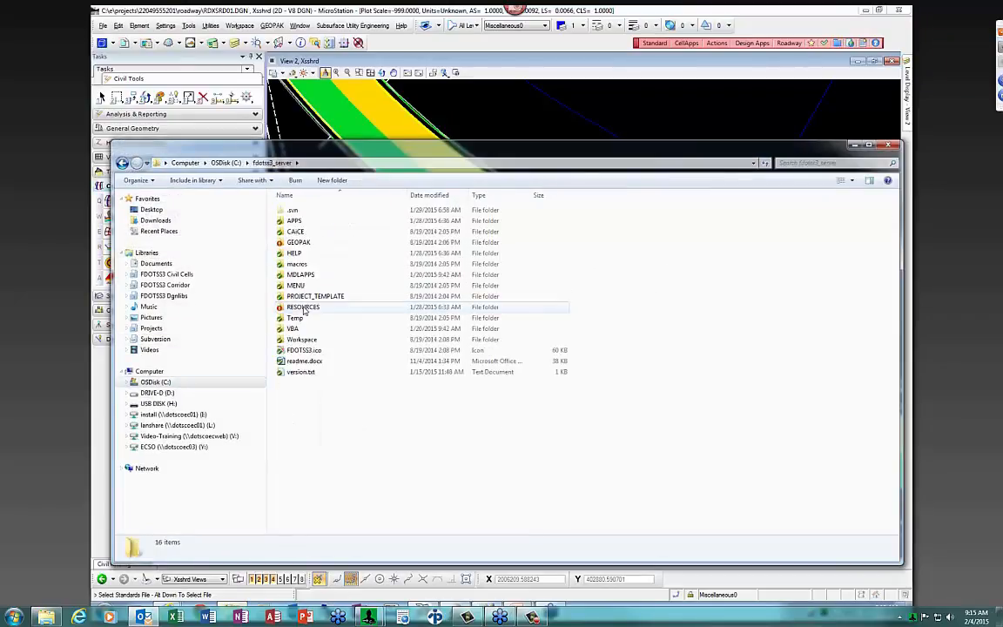
pyautogui.doubleClick(297, 243)
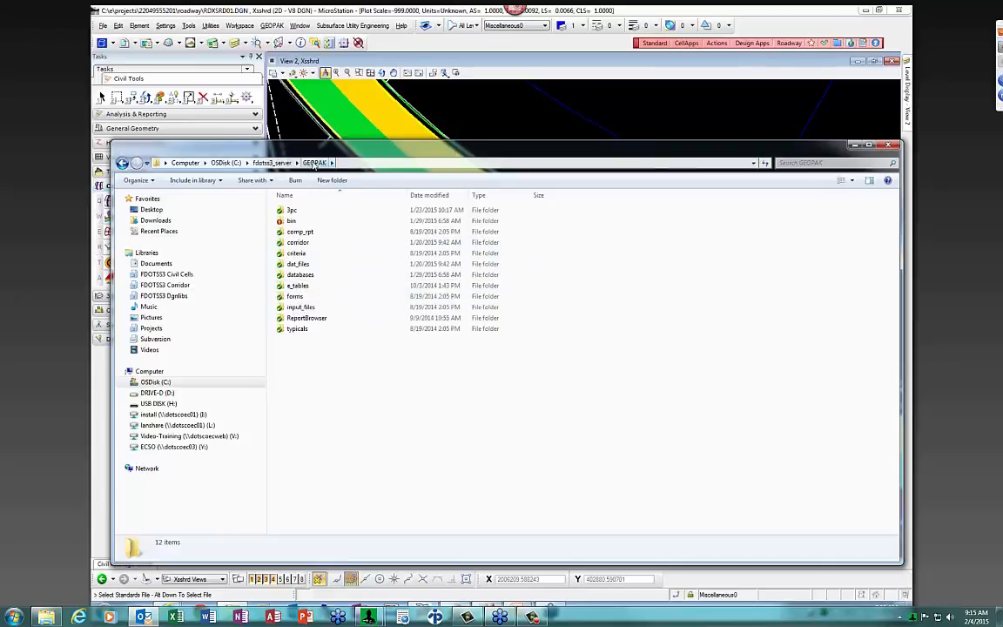
pyautogui.doubleClick(298, 286)
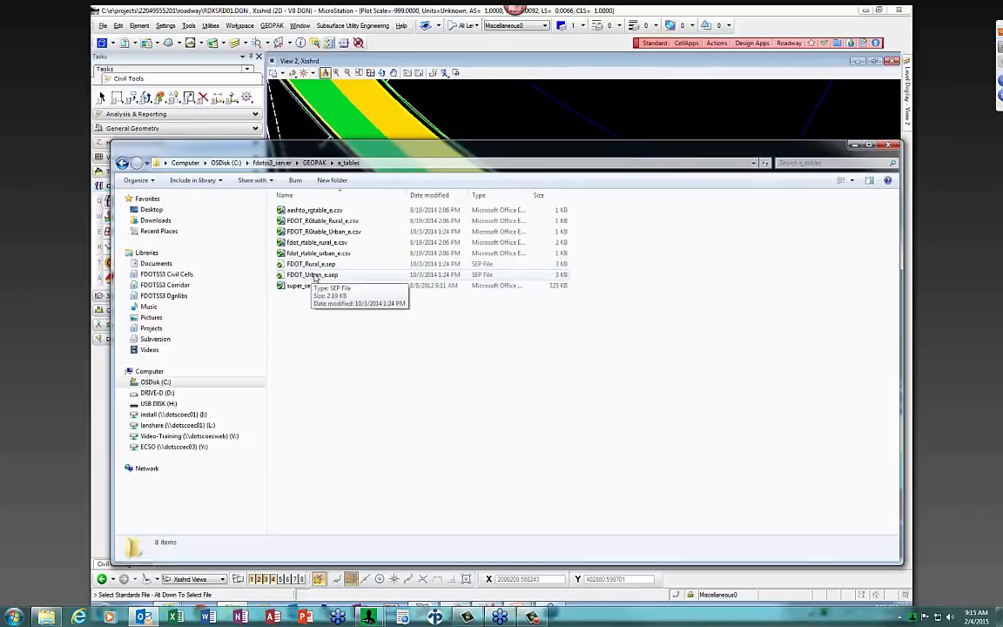
pyautogui.rightClick(315, 275)
pyautogui.click(361, 293)
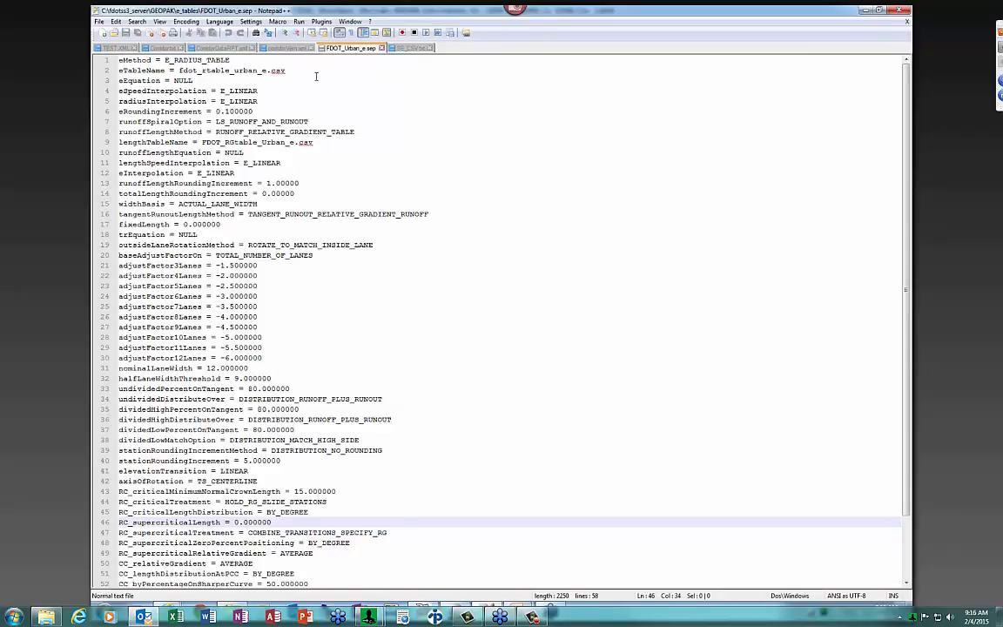
pyautogui.click(899, 12)
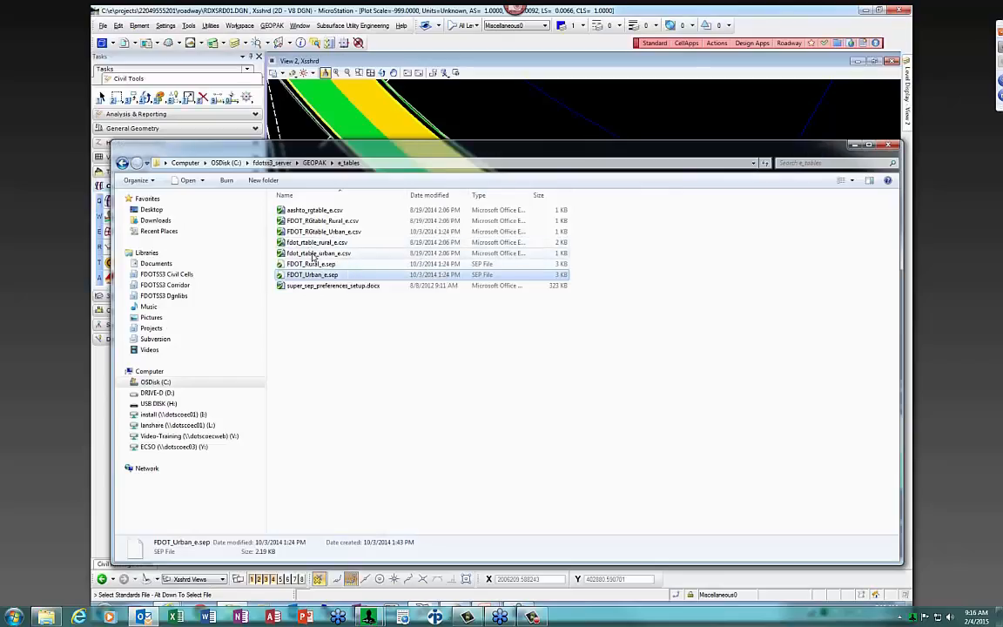
pyautogui.doubleClick(312, 253)
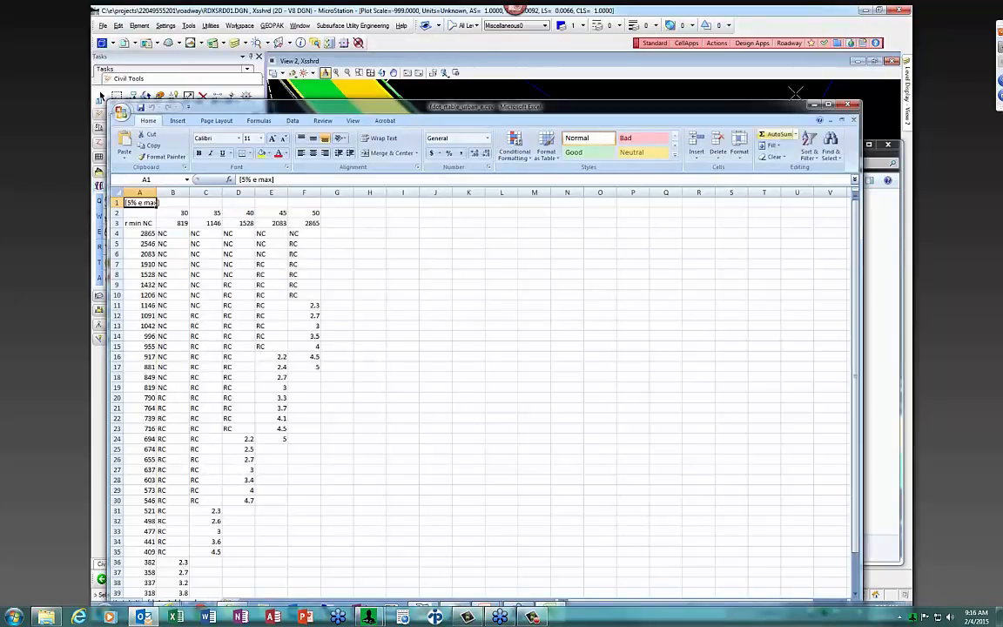
pyautogui.click(847, 105)
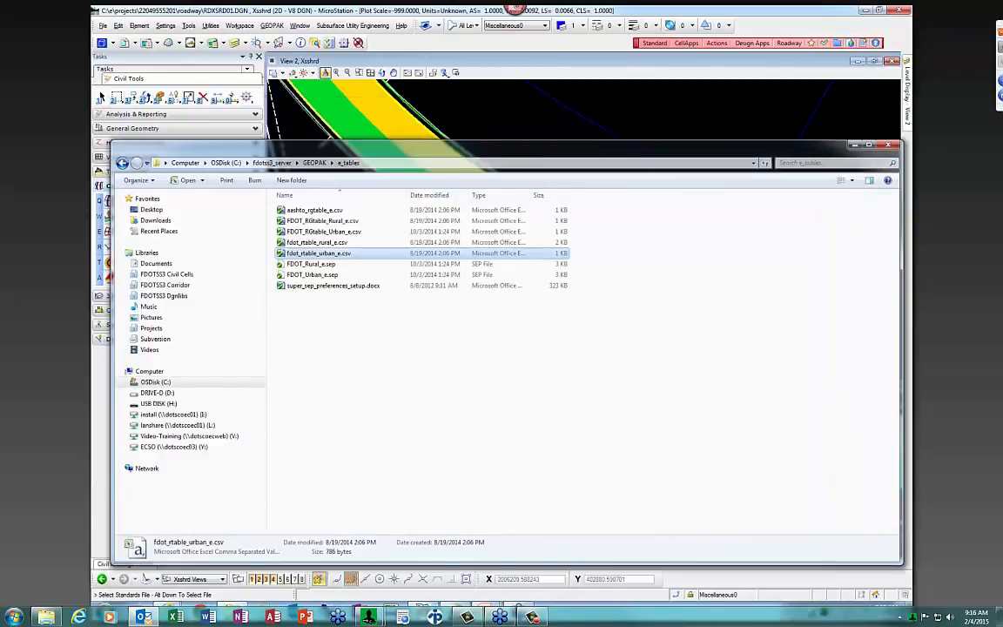
pyautogui.moveTo(236, 607)
pyautogui.click(255, 575)
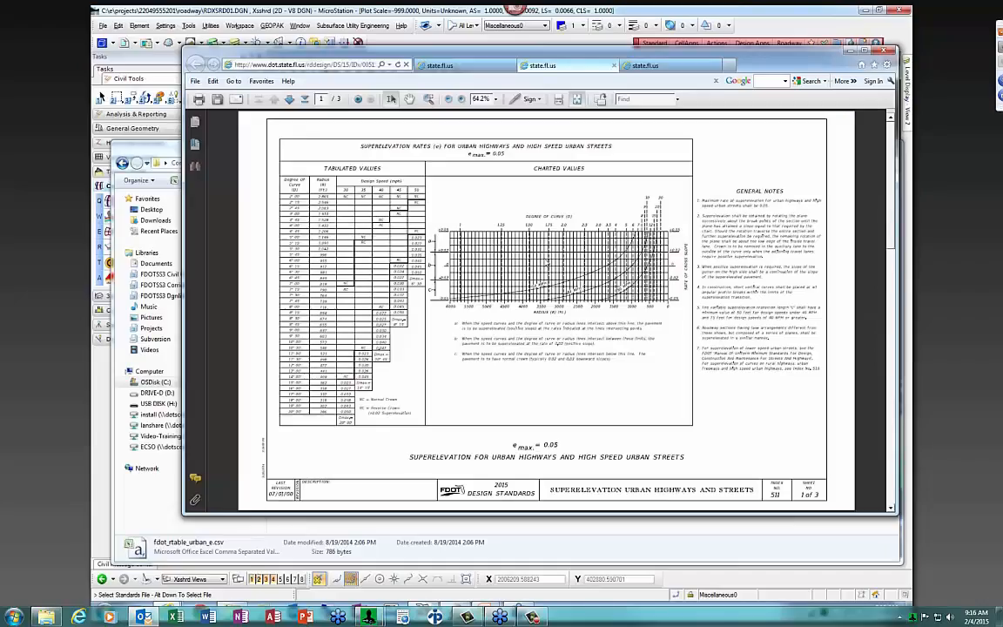
pyautogui.moveTo(237, 607)
pyautogui.click(370, 544)
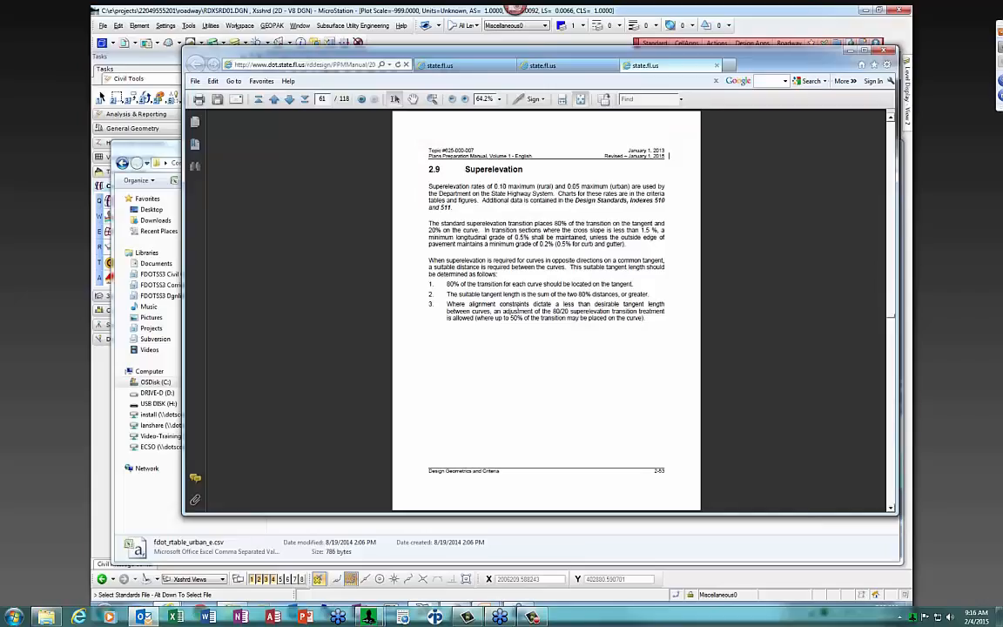
pyautogui.scroll(-3, 522, 339)
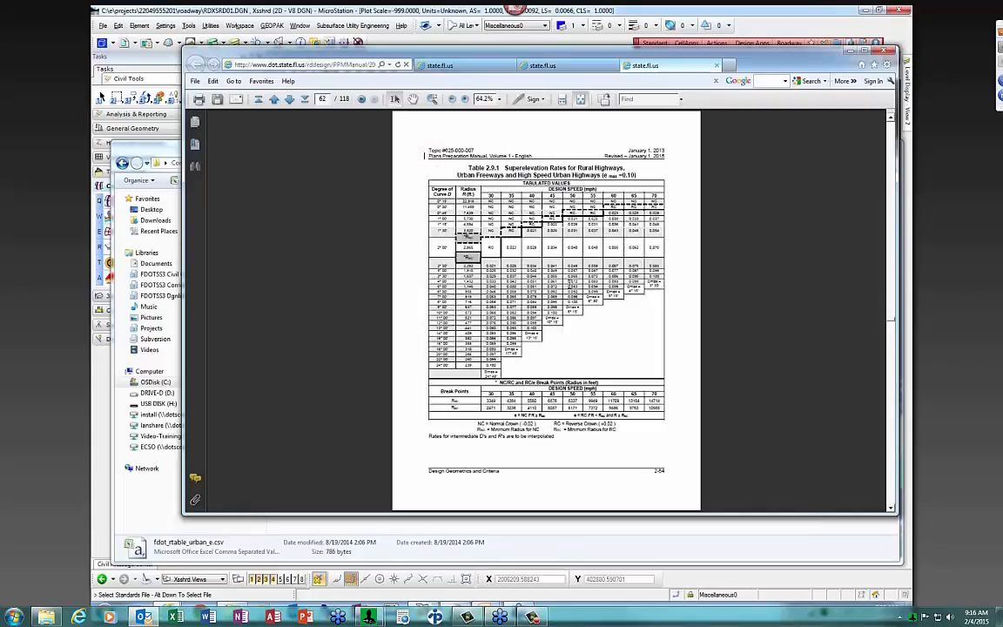
pyautogui.click(886, 50)
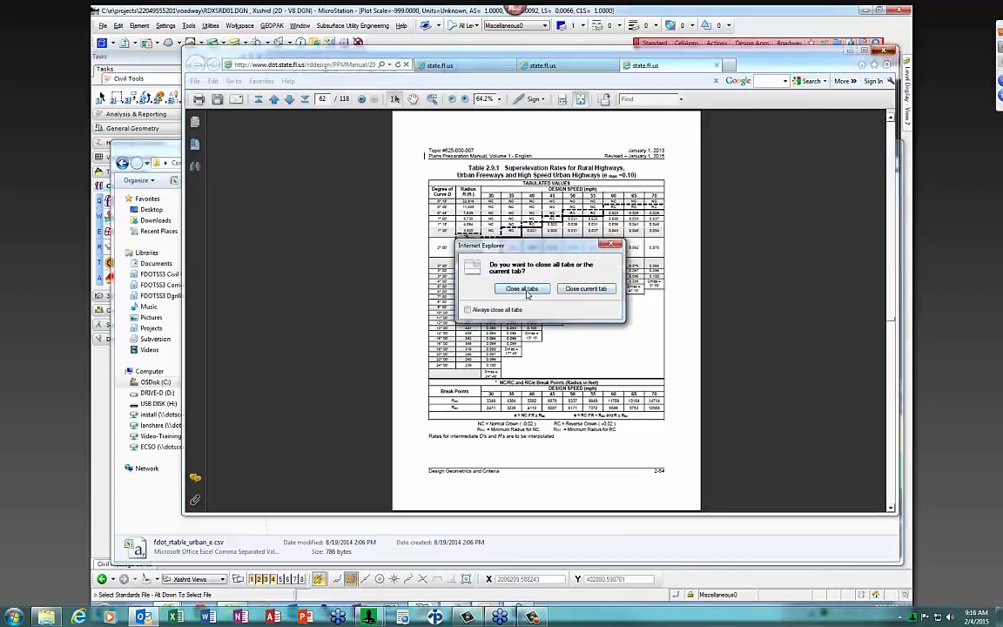
pyautogui.click(613, 243)
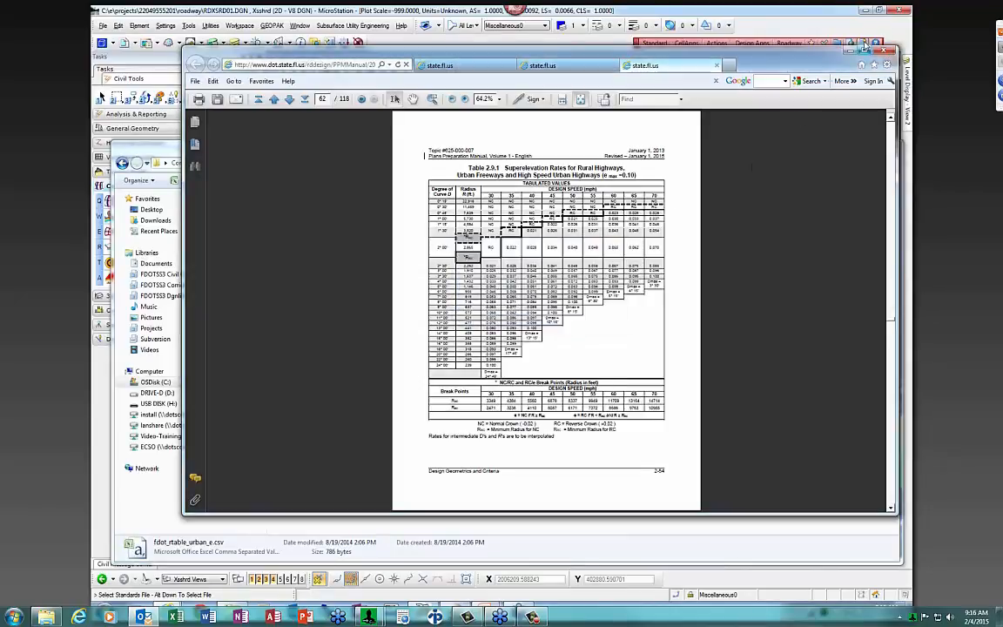
pyautogui.click(850, 51)
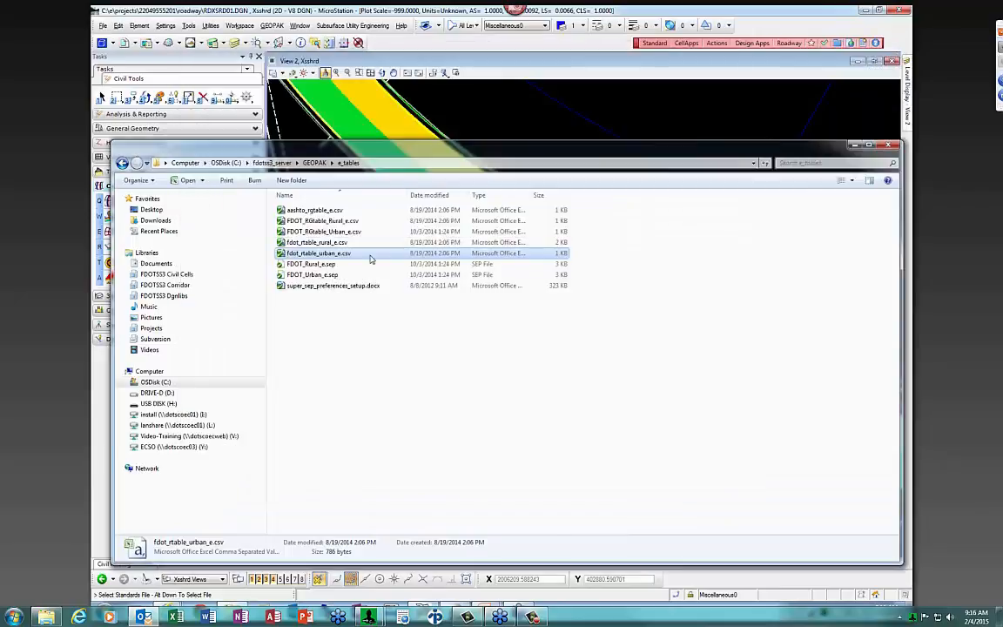
# Check the 0.6667 RG value in cell E9 of FDOT_RGtable_Urban_e.csv, then close Excel and Explorer
pyautogui.doubleClick(315, 231)
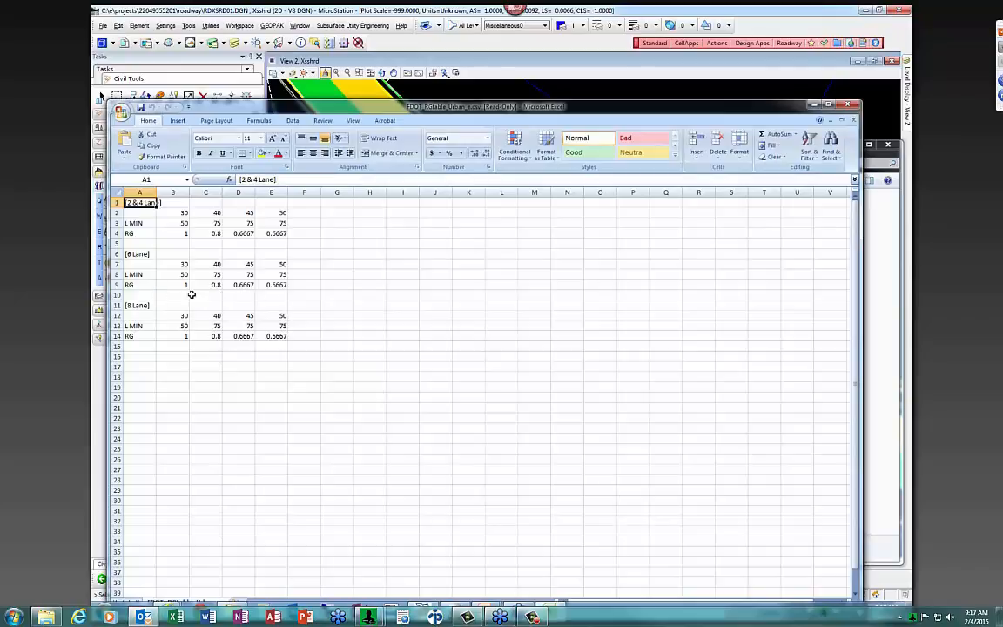
pyautogui.click(273, 285)
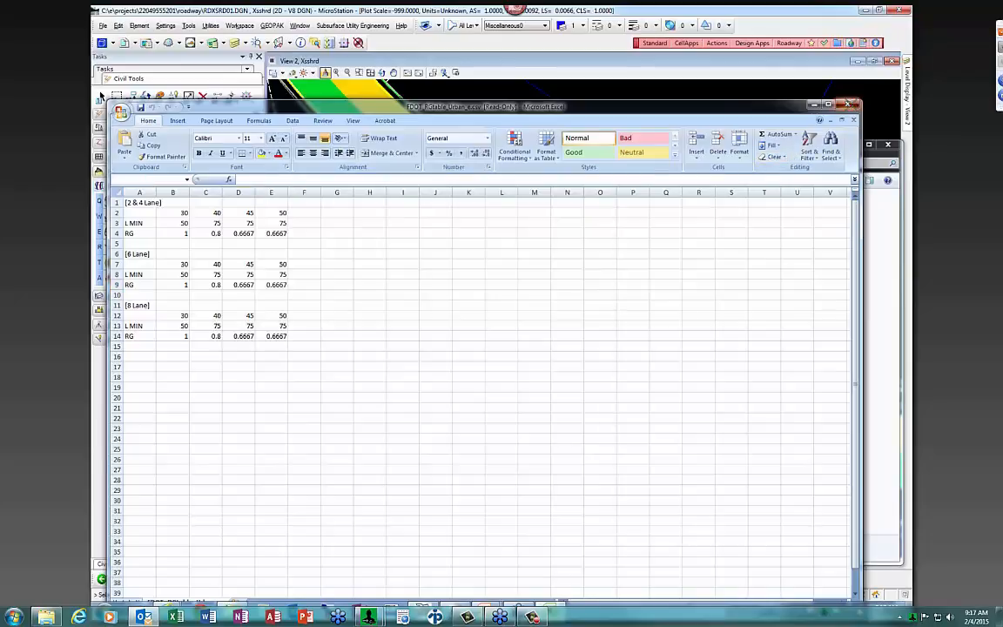
pyautogui.click(844, 106)
pyautogui.click(887, 145)
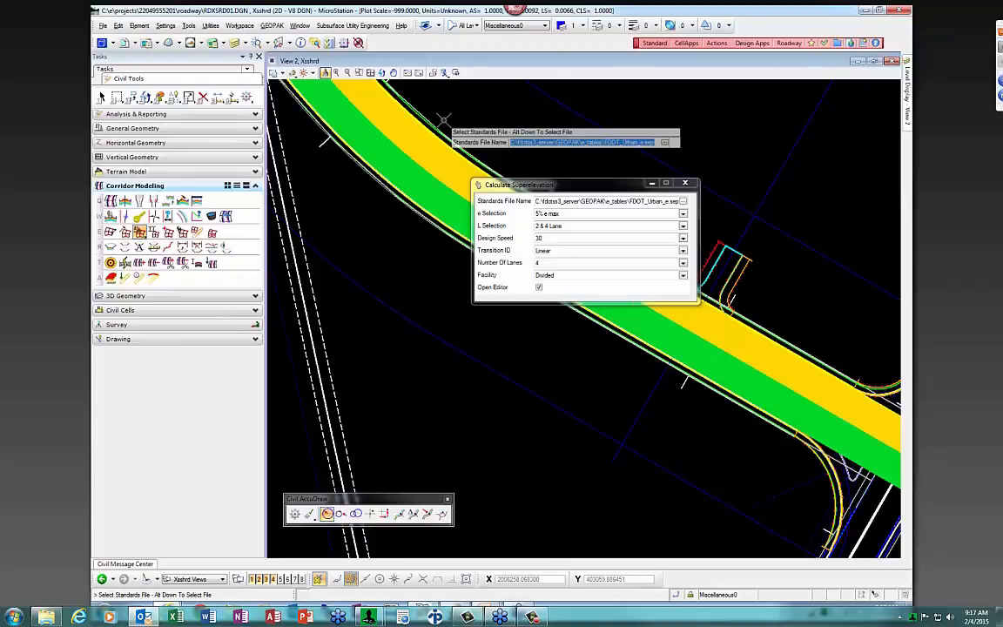
# Accept the FDOT_Urban_e.sep standards file, keep 5% e max, and set the L selection to 6 Lane
pyautogui.click(517, 133)
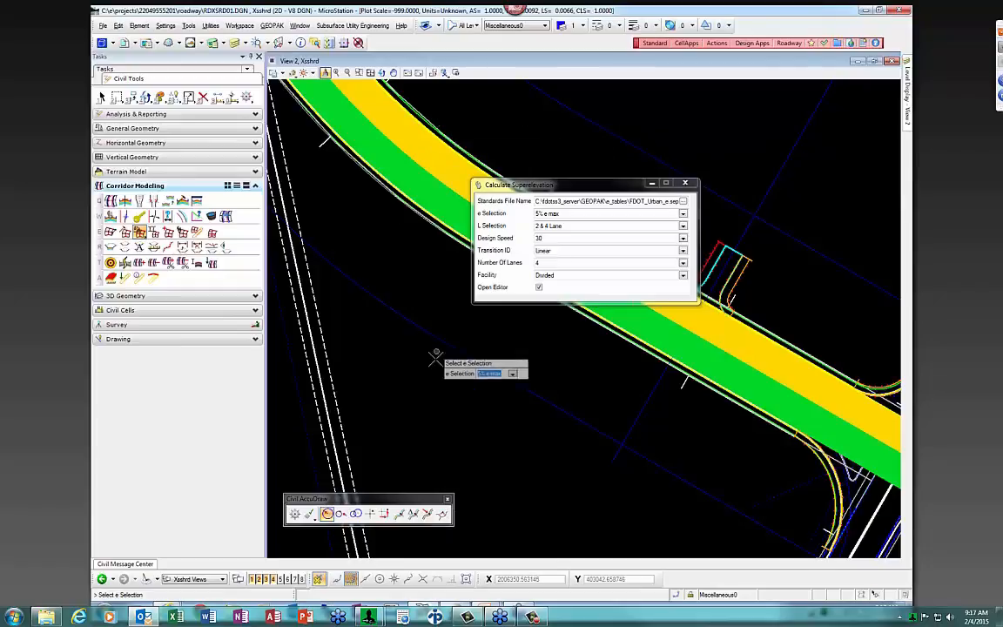
pyautogui.click(683, 215)
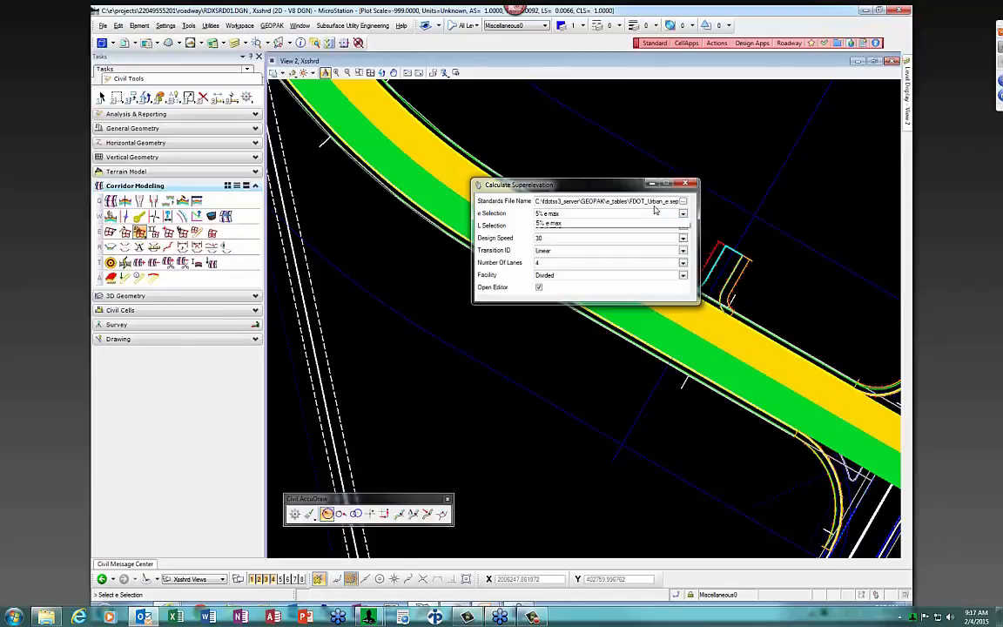
pyautogui.click(557, 223)
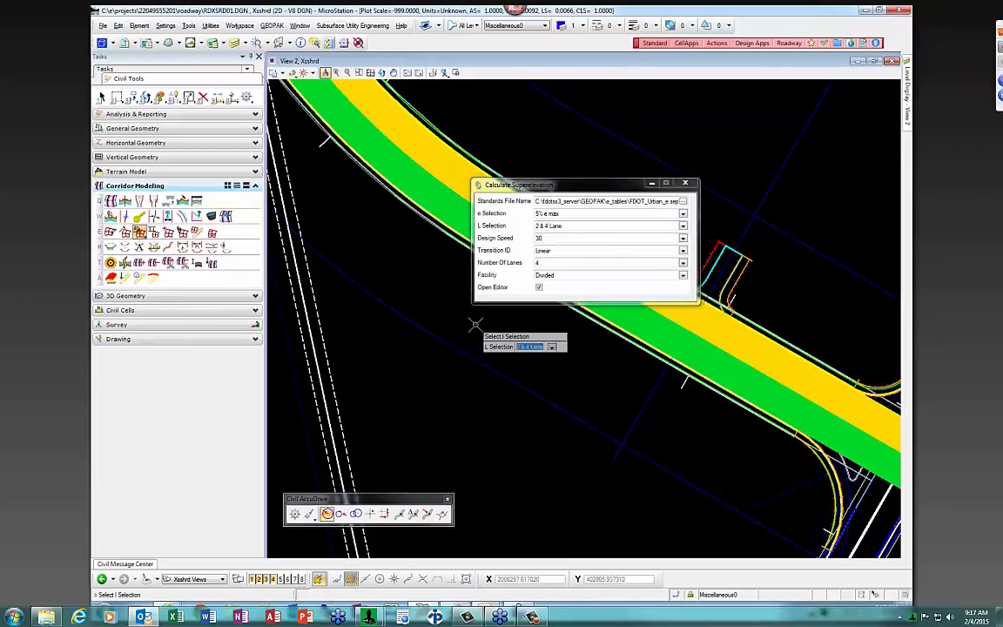
pyautogui.click(465, 333)
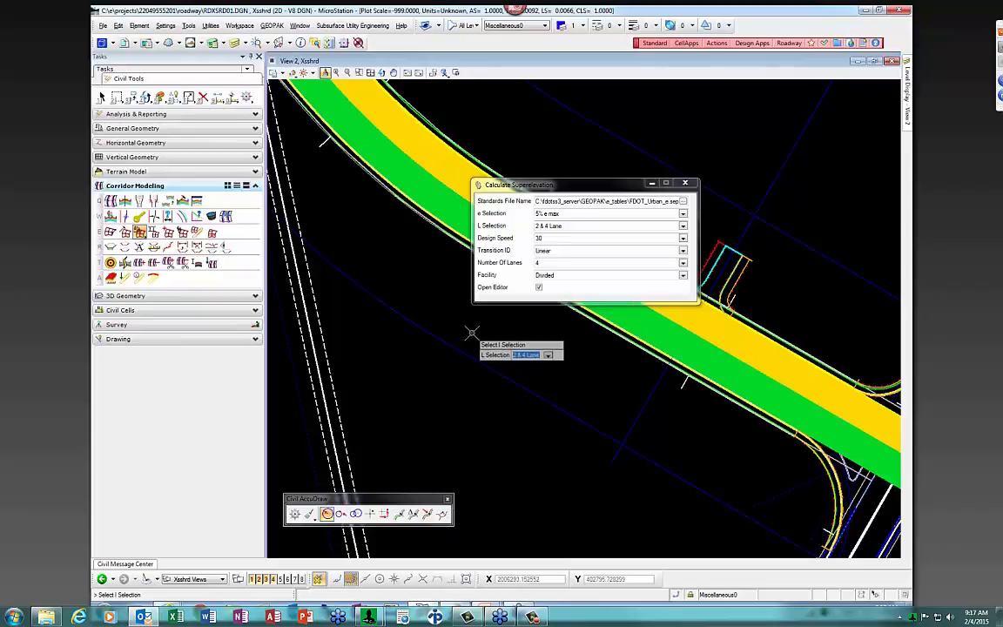
pyautogui.press('Down')
pyautogui.press('Return')
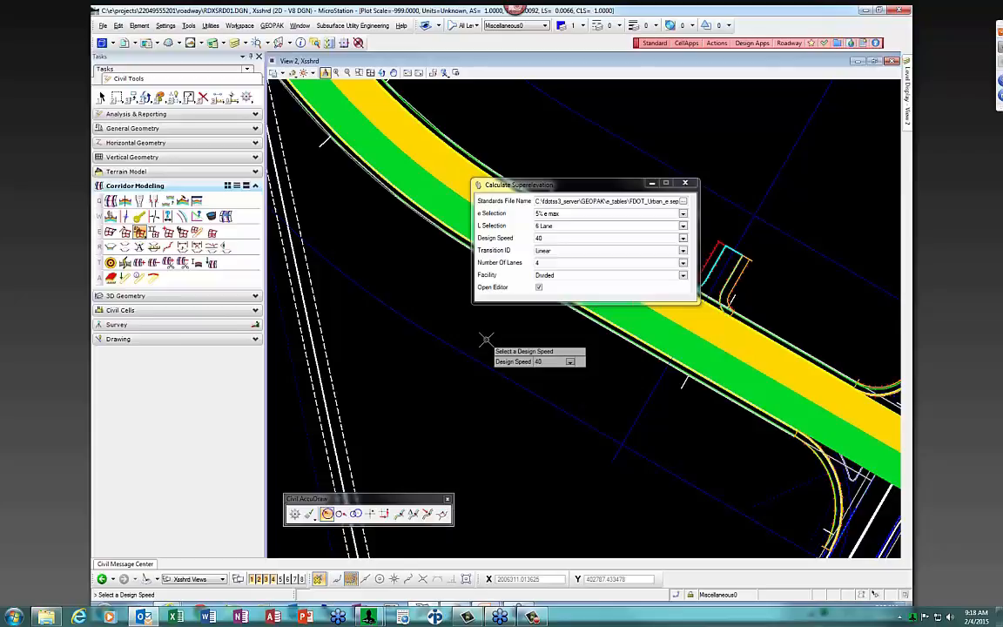
# Accept design speed 40, Linear transition, 6 lanes and Divided facility, then run the calculation
pyautogui.click(486, 340)
pyautogui.click(485, 339)
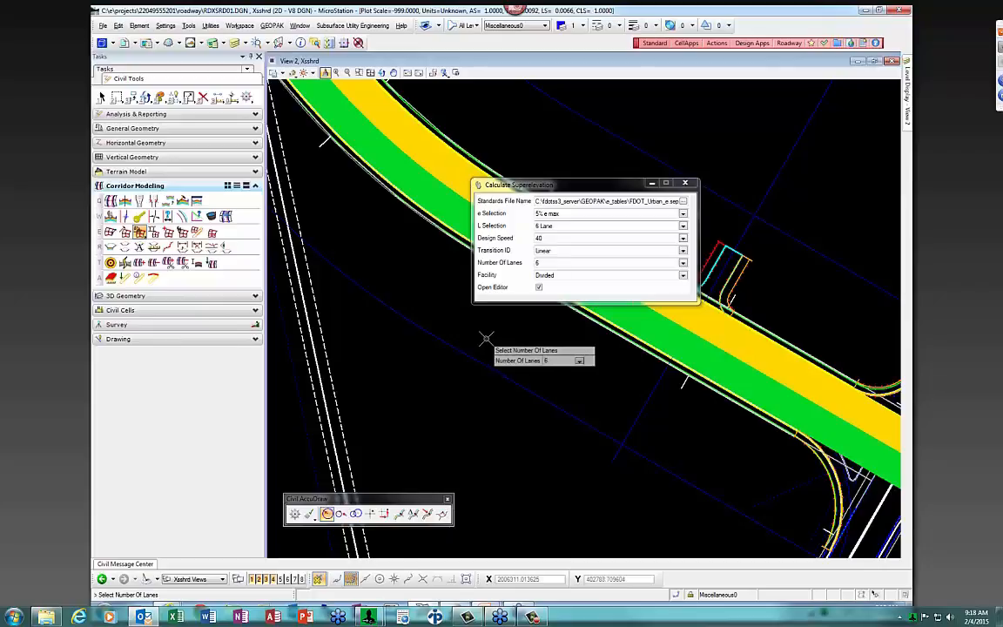
pyautogui.click(486, 340)
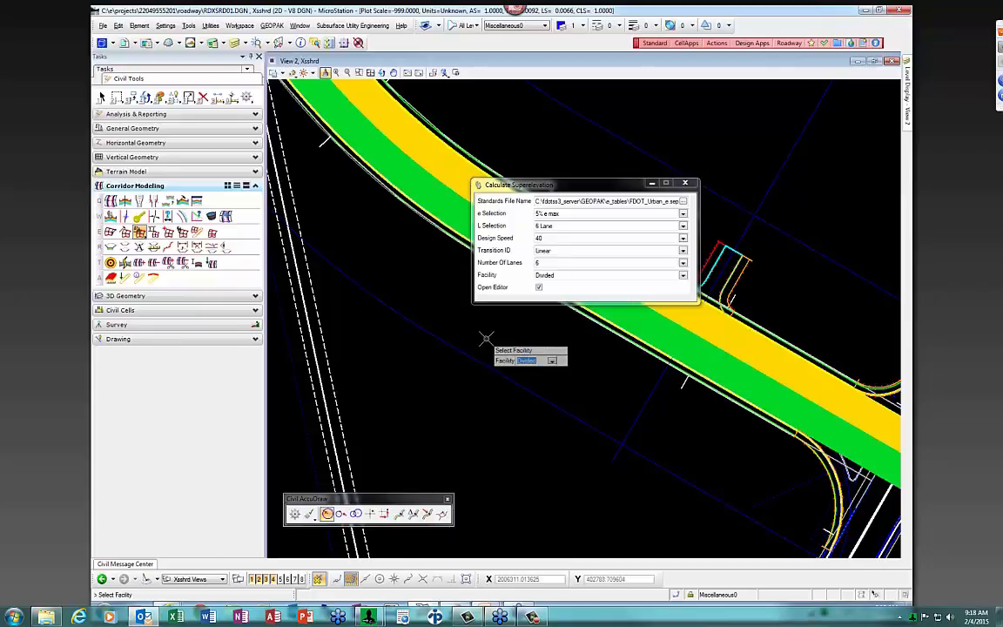
pyautogui.click(485, 340)
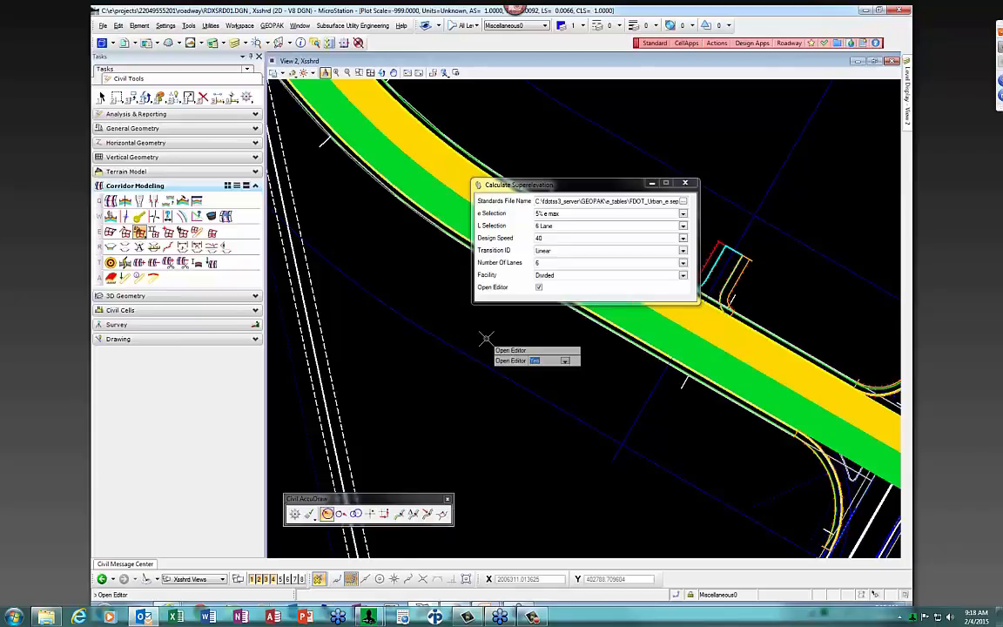
pyautogui.click(485, 340)
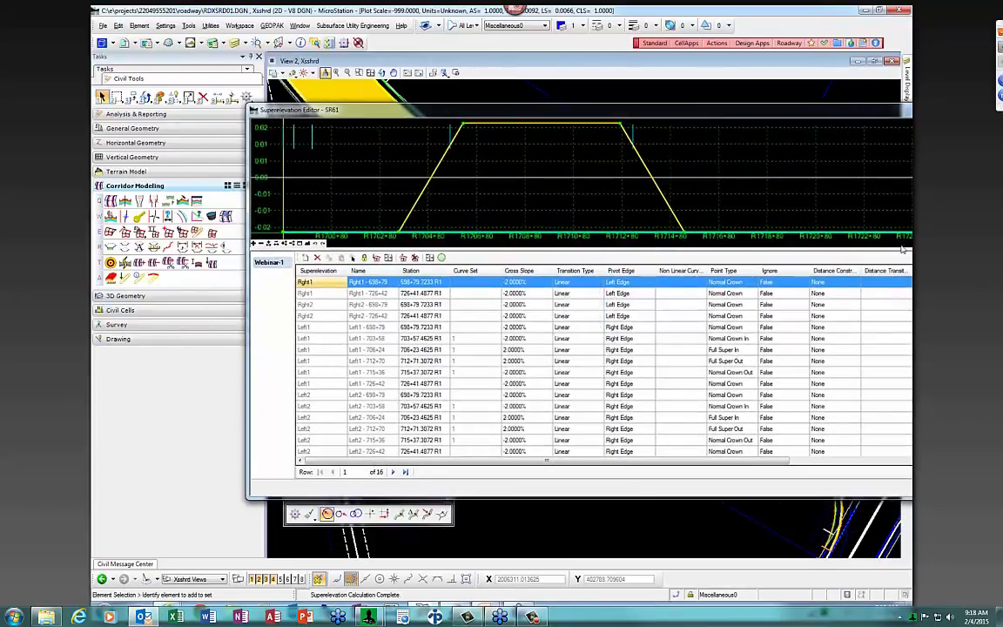
# Narrow the SR61 Superelevation Editor window showing Webinar-1's cross-slope graph and transition points
pyautogui.moveTo(911, 247); pyautogui.dragTo(848, 247)
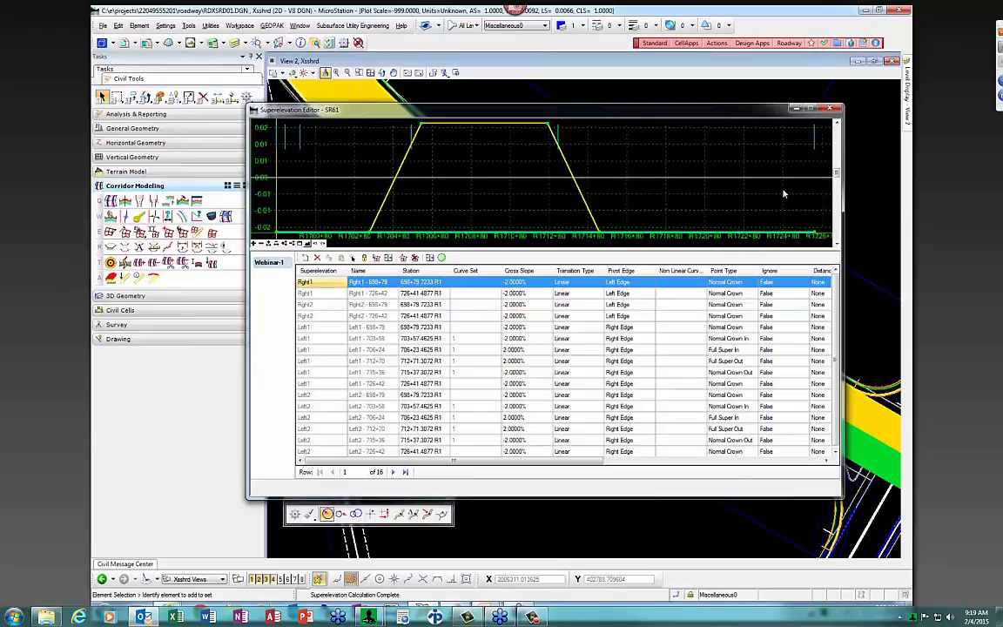
# Close the Superelevation Editor and zoom around the intersection to inspect the calculated superelevation bands
pyautogui.click(829, 110)
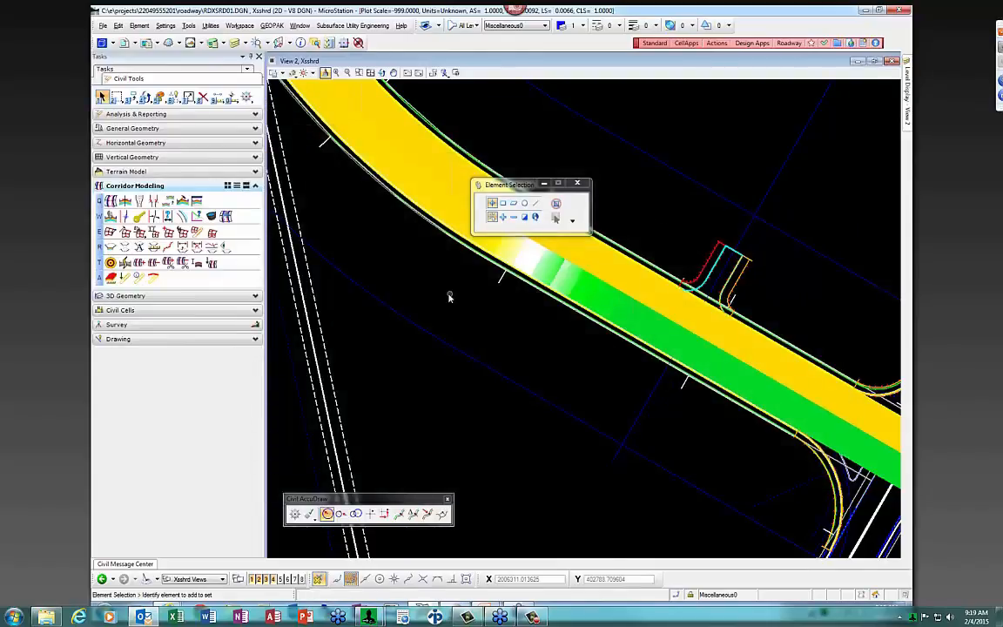
pyautogui.scroll(-3, 449, 297)
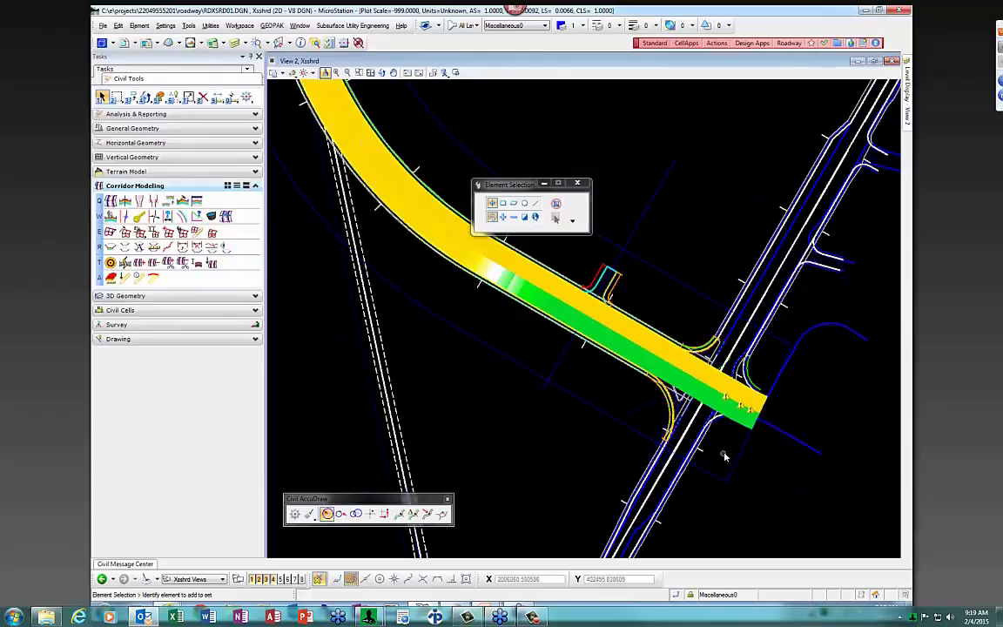
pyautogui.scroll(2, 741, 430)
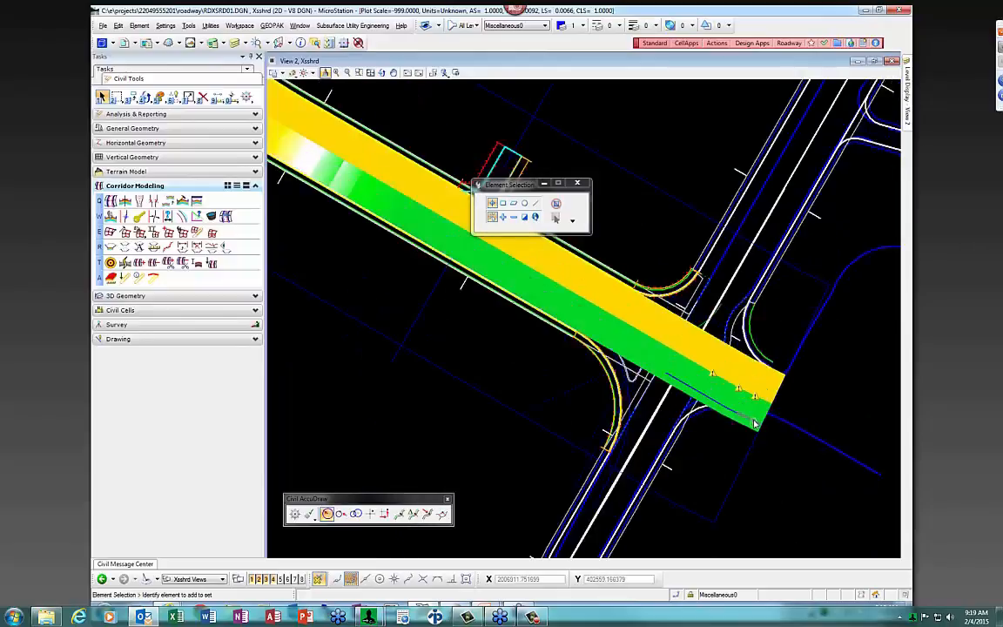
pyautogui.scroll(1, 754, 422)
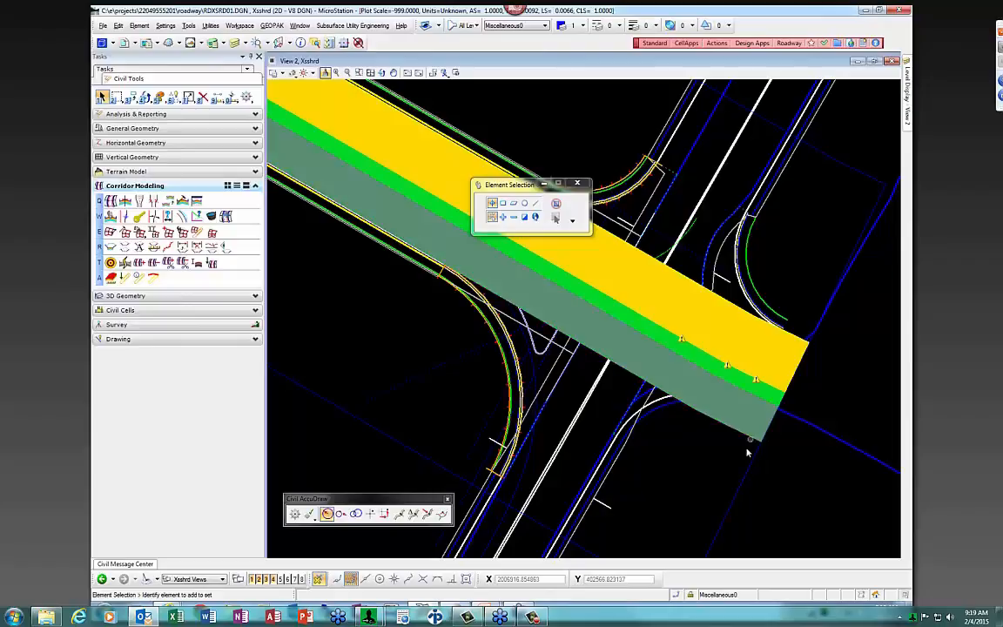
pyautogui.scroll(-1, 786, 389)
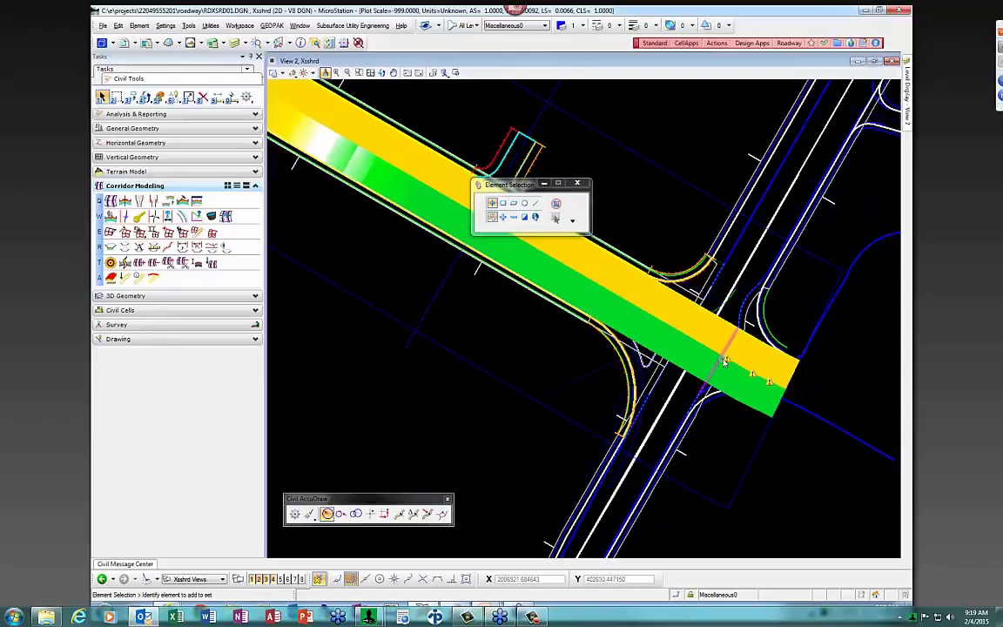
pyautogui.scroll(3, 727, 365)
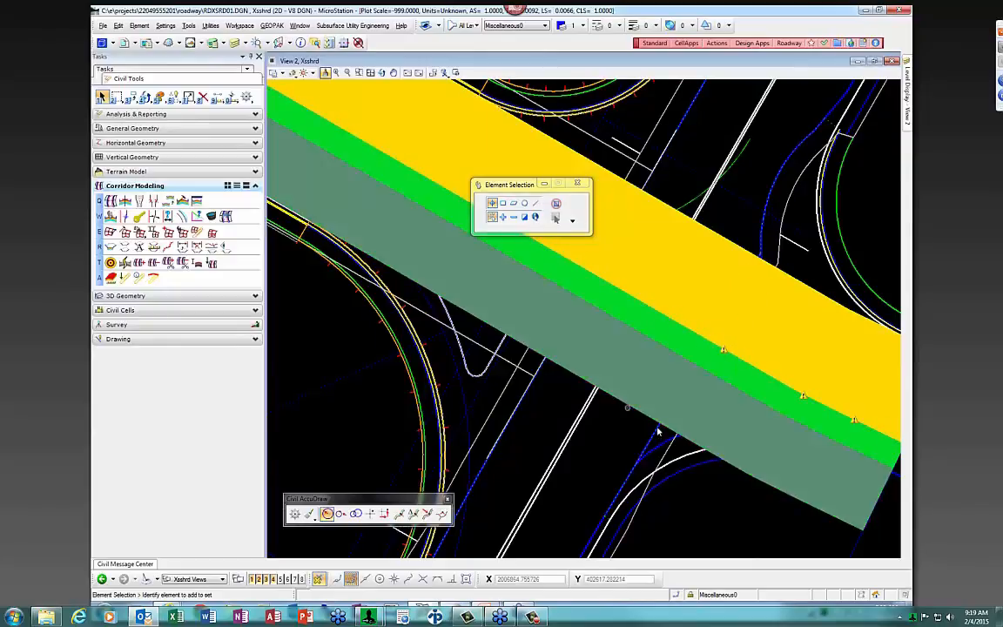
pyautogui.scroll(-3, 791, 409)
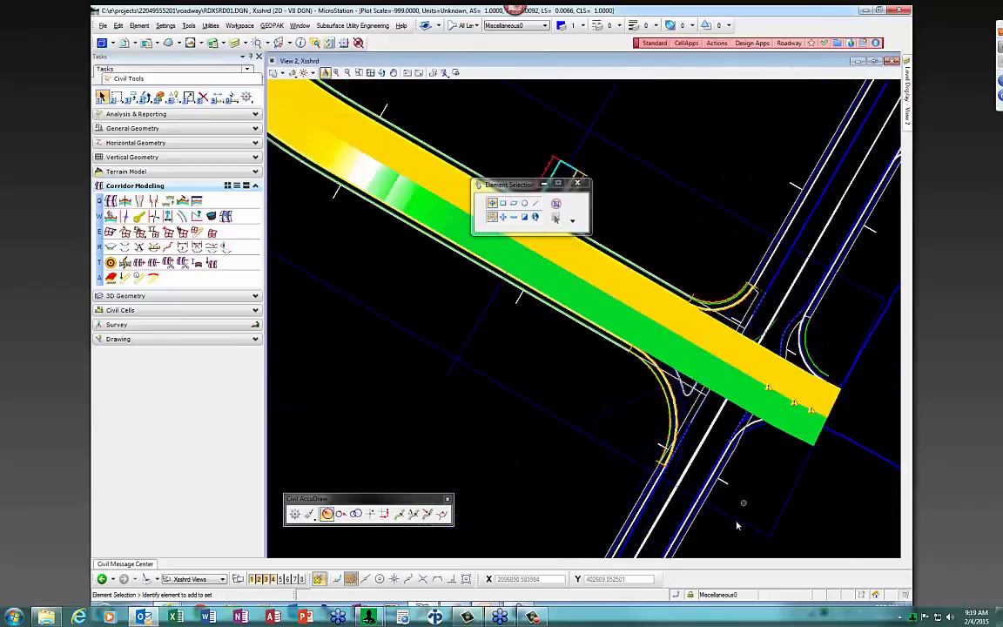
# Move the superelevation section at the intersection to station 700+00
pyautogui.click(794, 445)
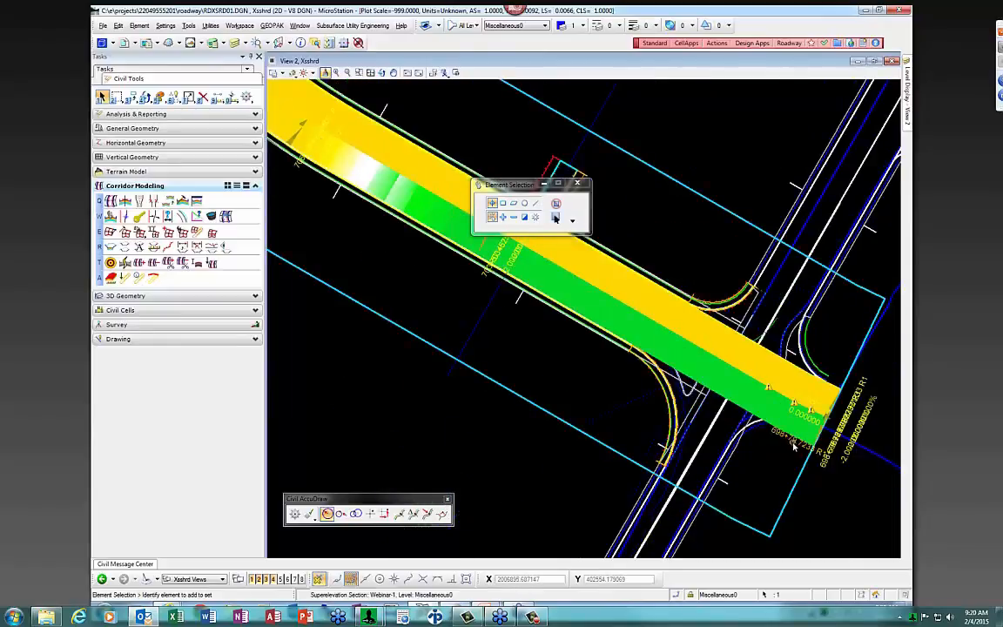
pyautogui.click(794, 445)
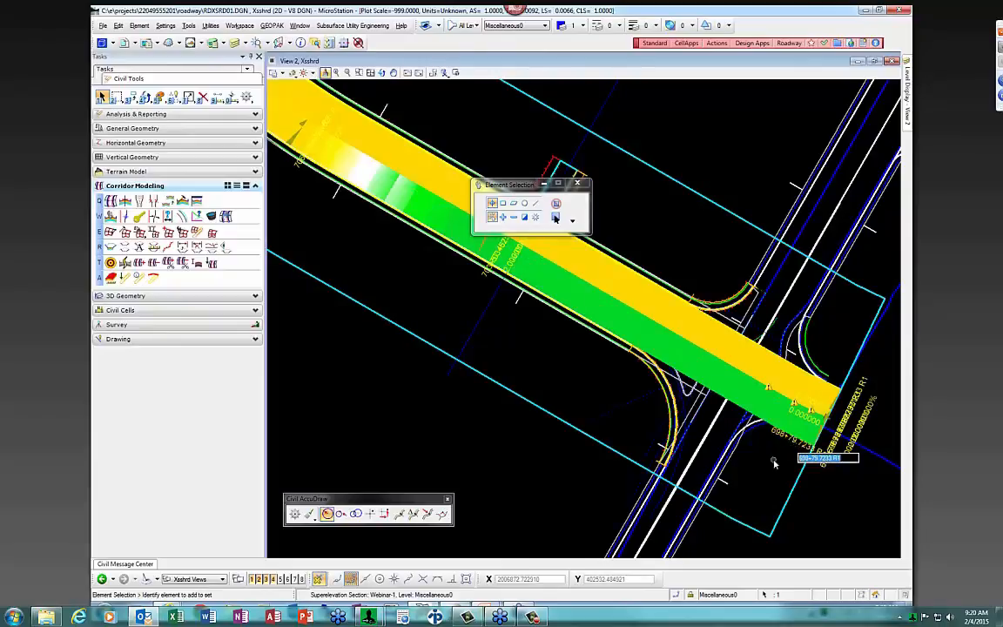
pyautogui.write('1000')
pyautogui.press('Return')
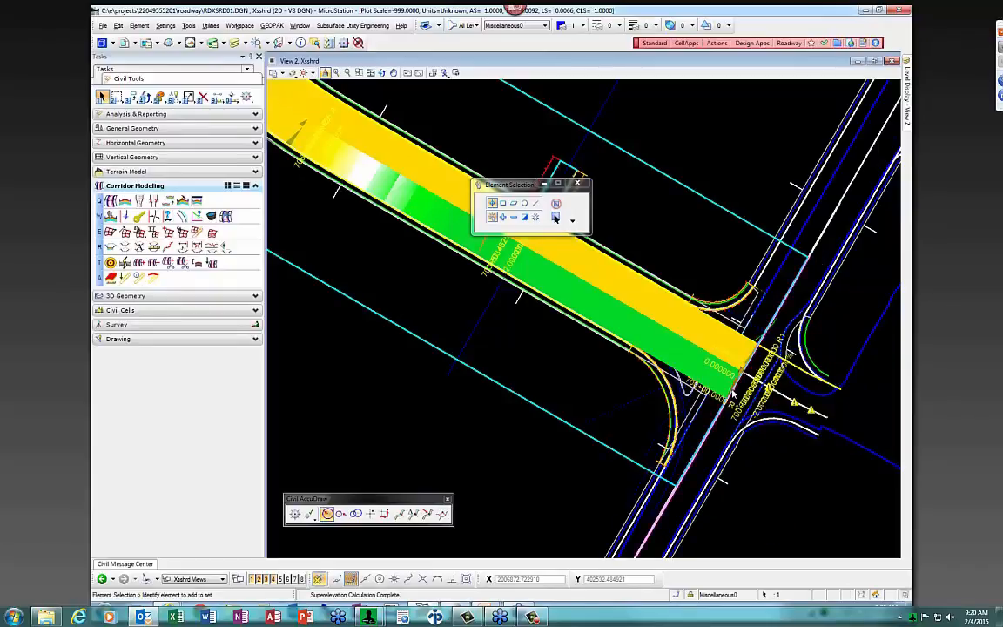
# Change the section's -2.0000% cross slope to 3, then undo that edit
pyautogui.scroll(2, 722, 396)
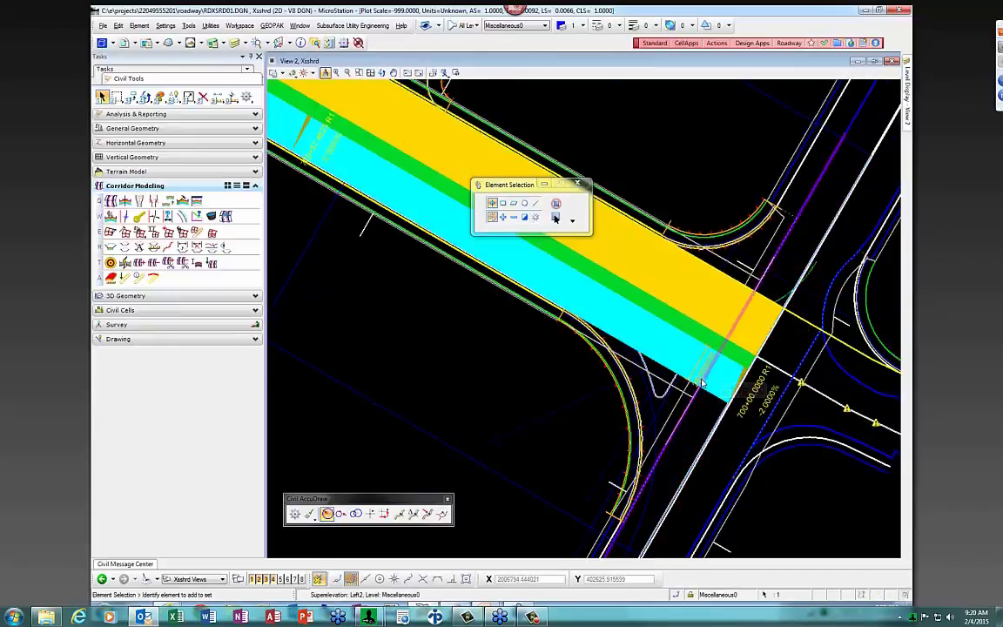
pyautogui.click(766, 409)
pyautogui.press('BackSpace')
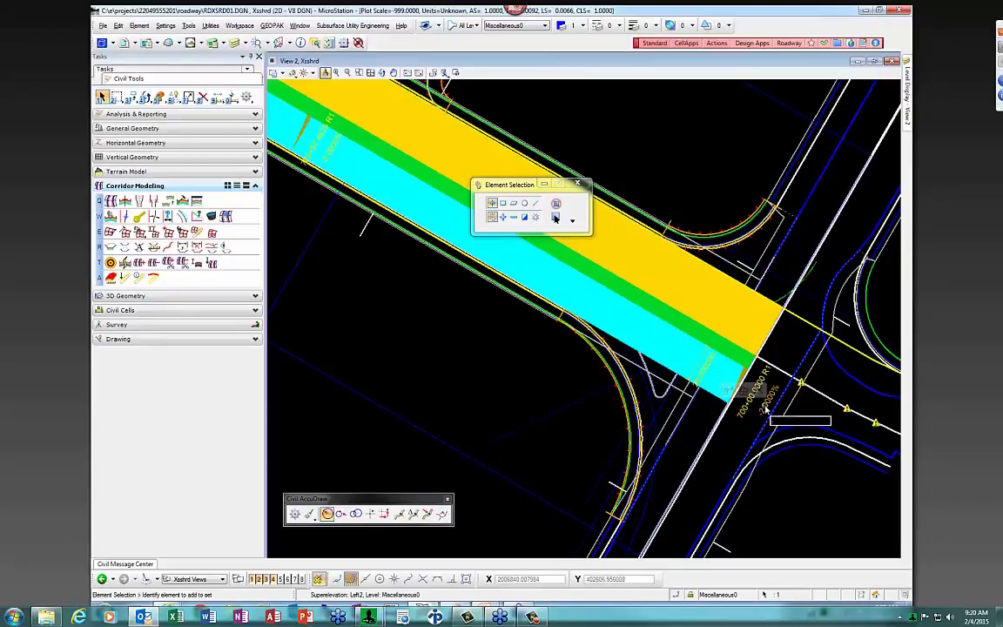
pyautogui.write('3')
pyautogui.press('Return')
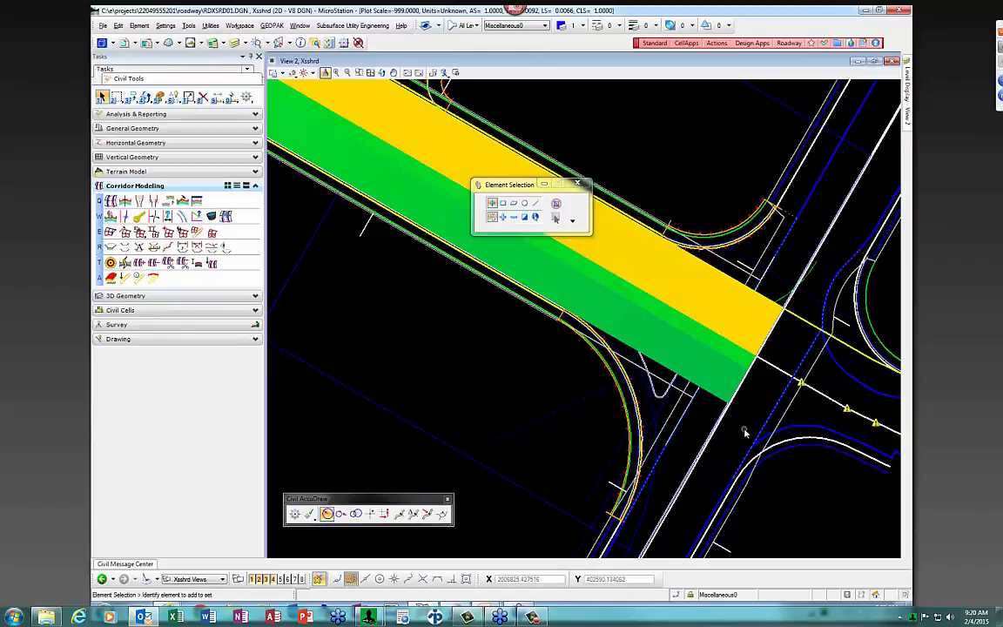
pyautogui.hotkey('ctrl', 'z')
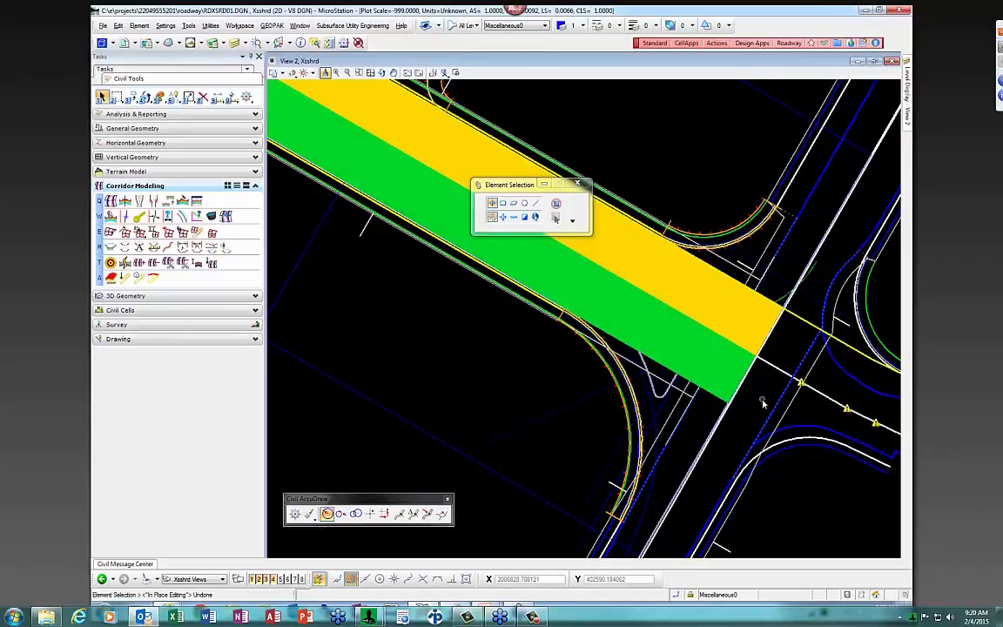
pyautogui.scroll(-3, 761, 401)
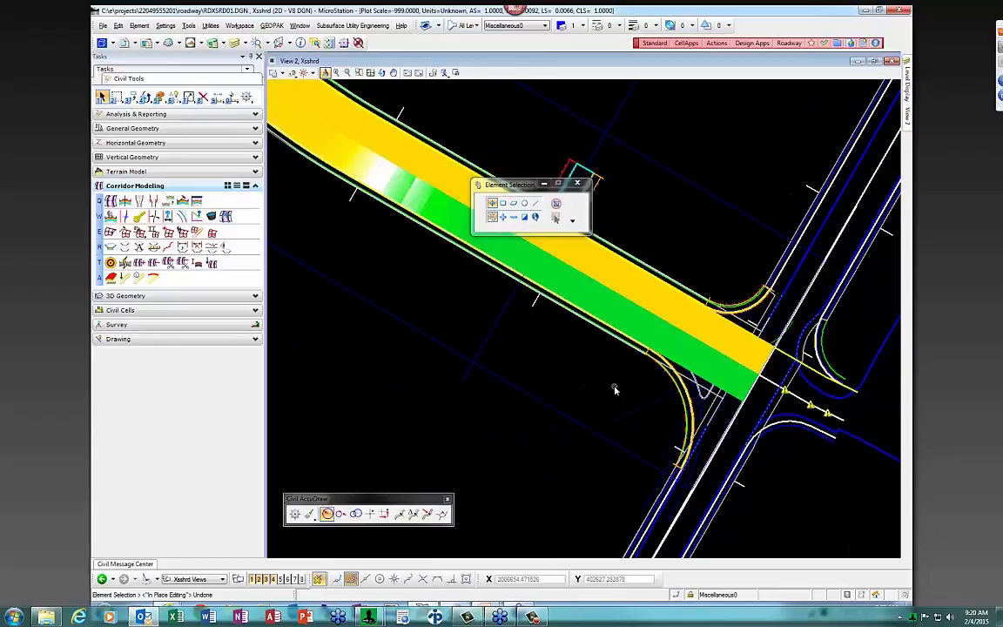
pyautogui.scroll(-2, 633, 403)
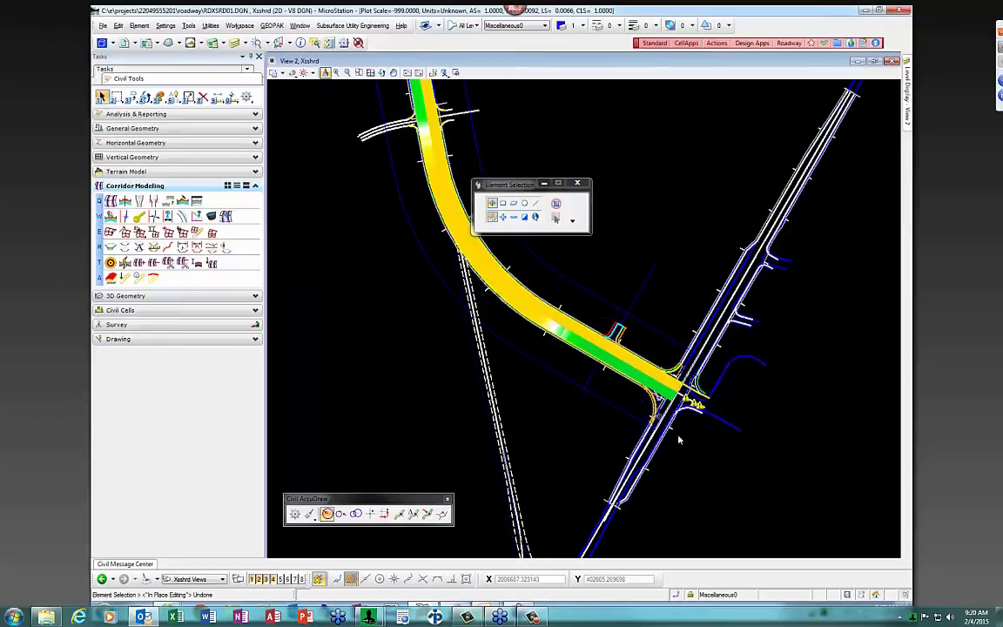
pyautogui.scroll(-2, 686, 446)
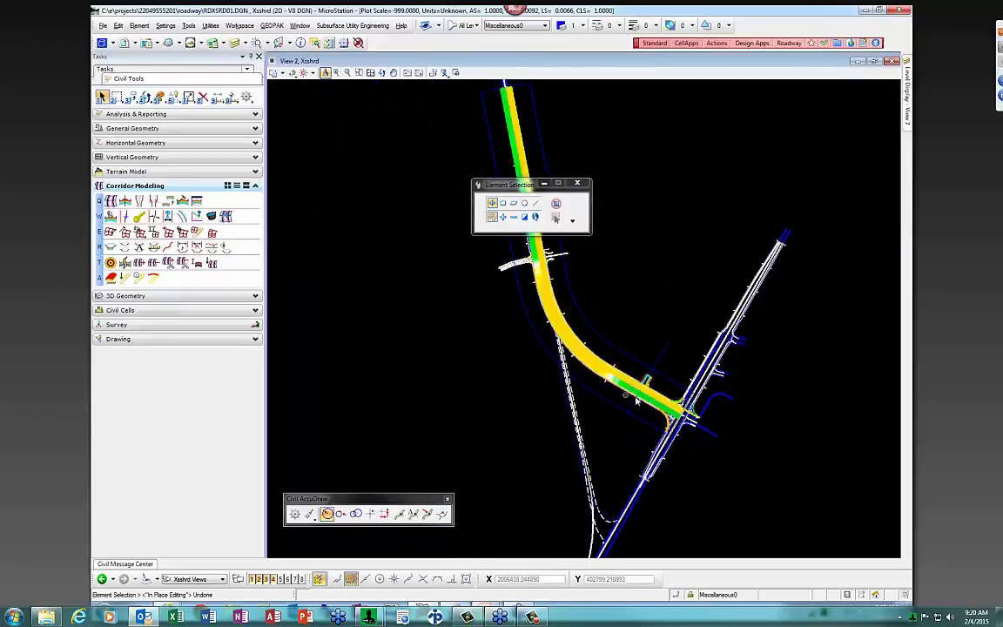
pyautogui.scroll(5, 670, 400)
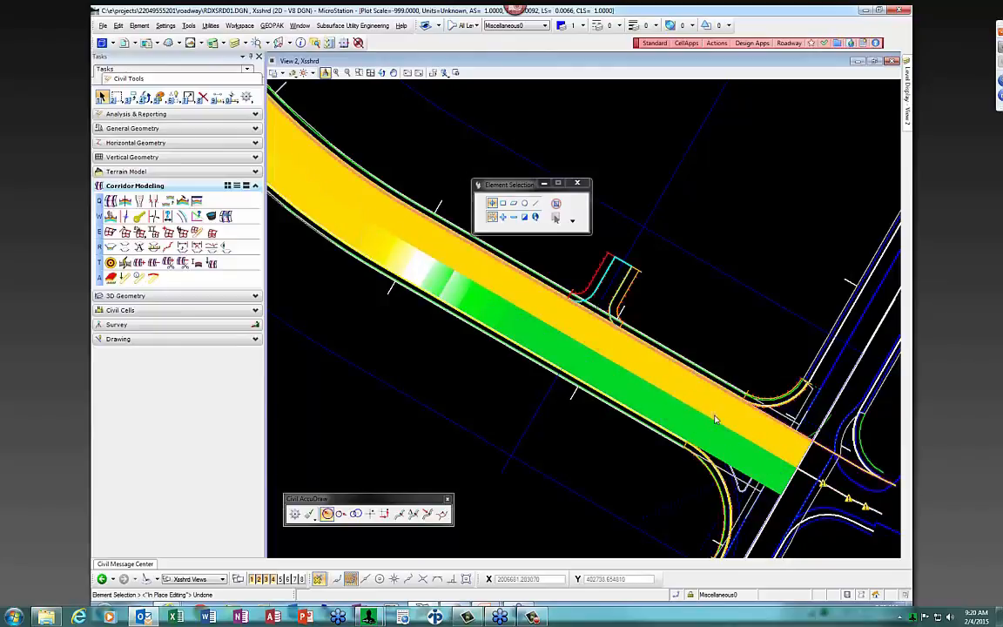
pyautogui.scroll(-2, 714, 419)
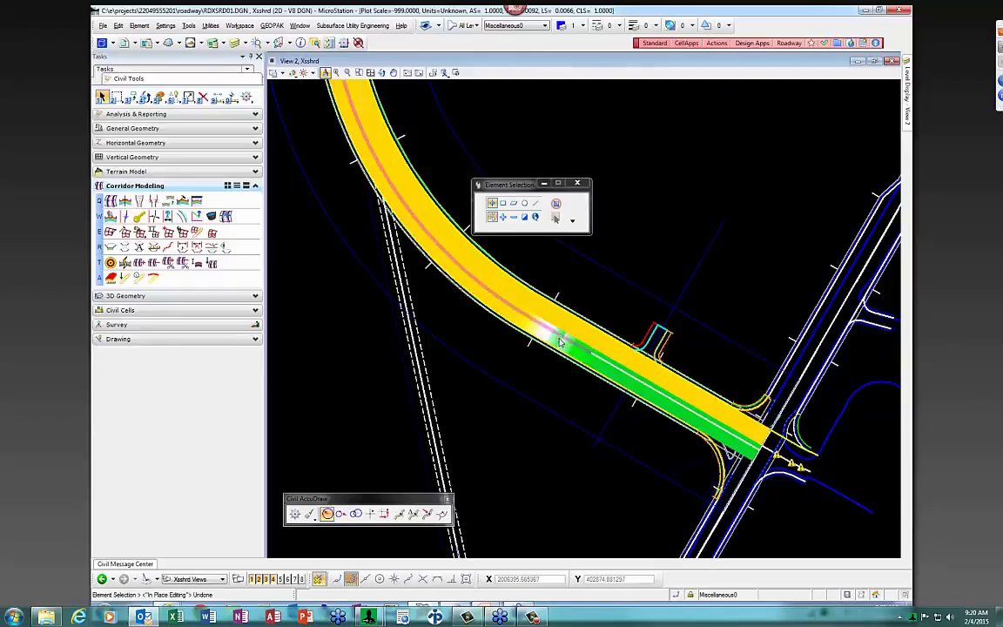
pyautogui.scroll(2, 550, 341)
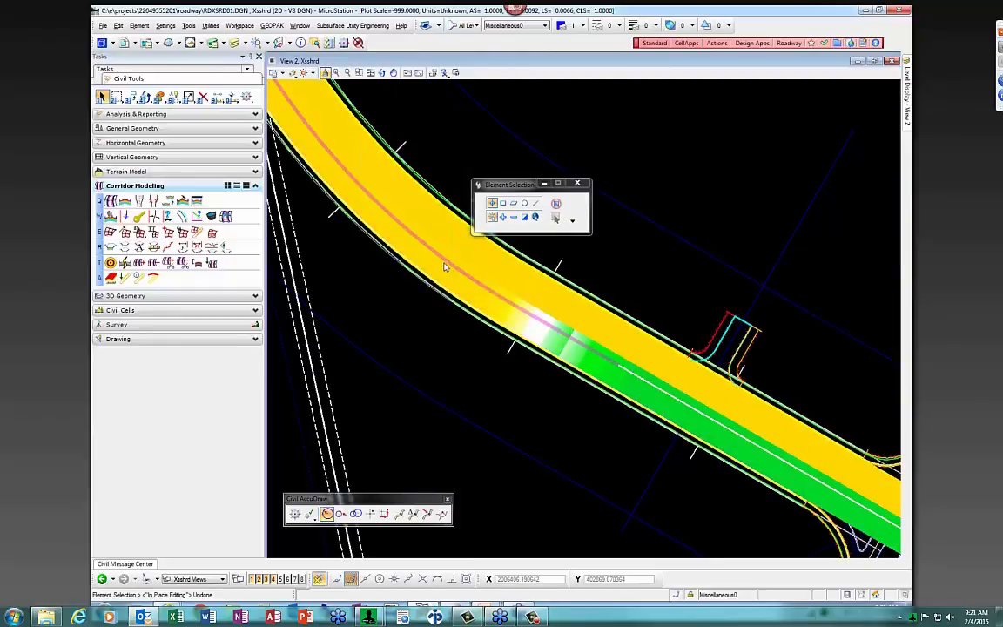
pyautogui.scroll(-2, 476, 250)
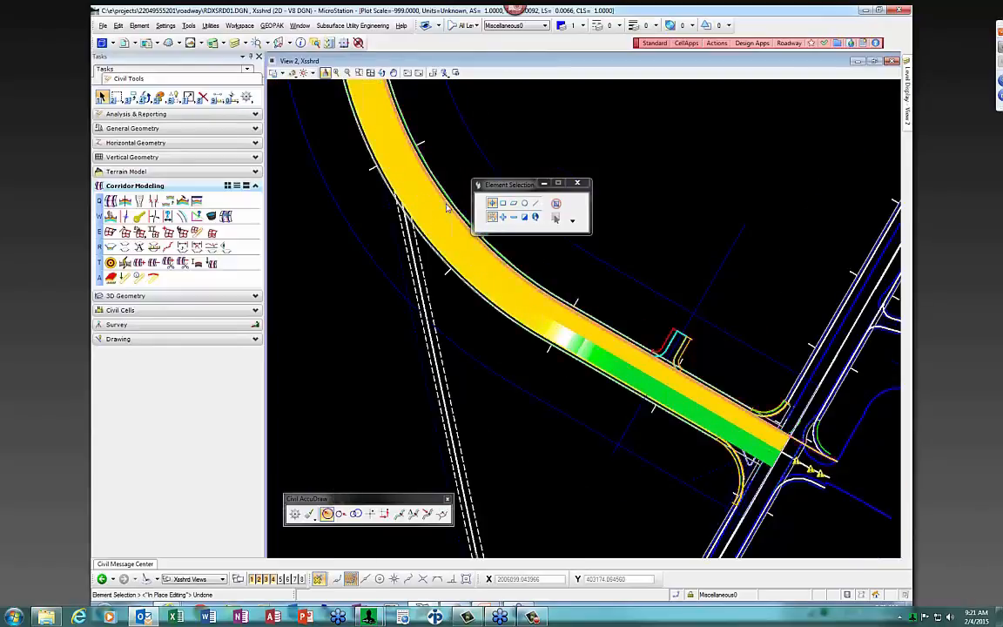
pyautogui.scroll(-2, 446, 221)
pyautogui.scroll(-2, 508, 325)
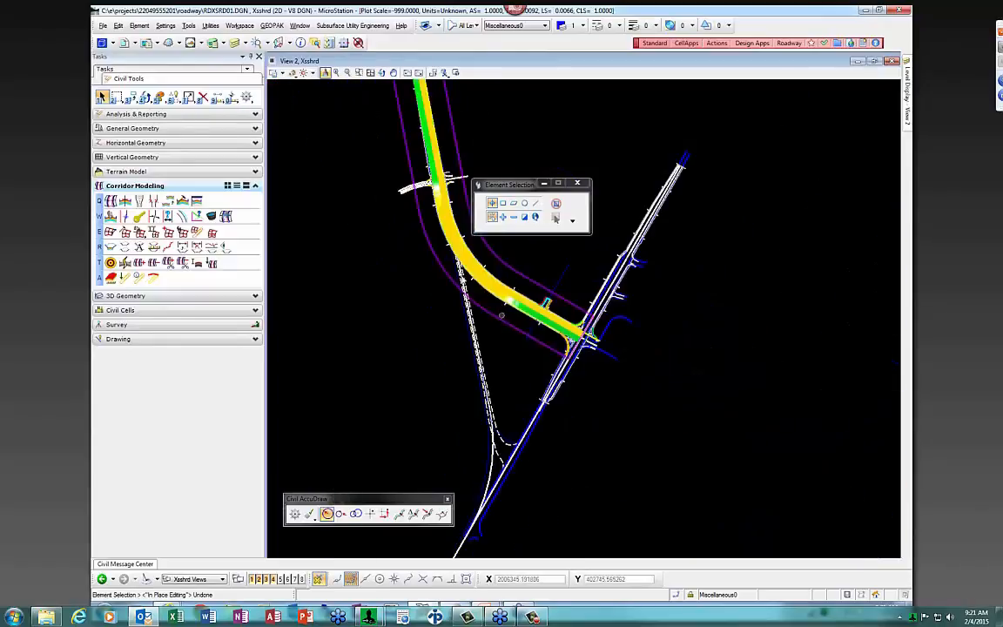
pyautogui.moveTo(385, 177); pyautogui.dragTo(554, 413, button='middle')
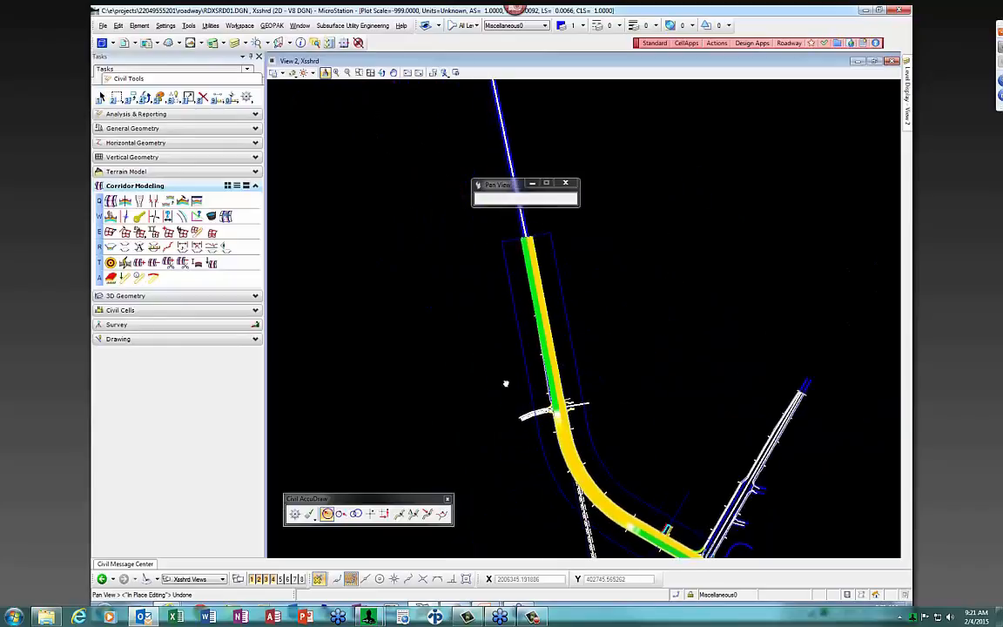
pyautogui.scroll(3, 555, 412)
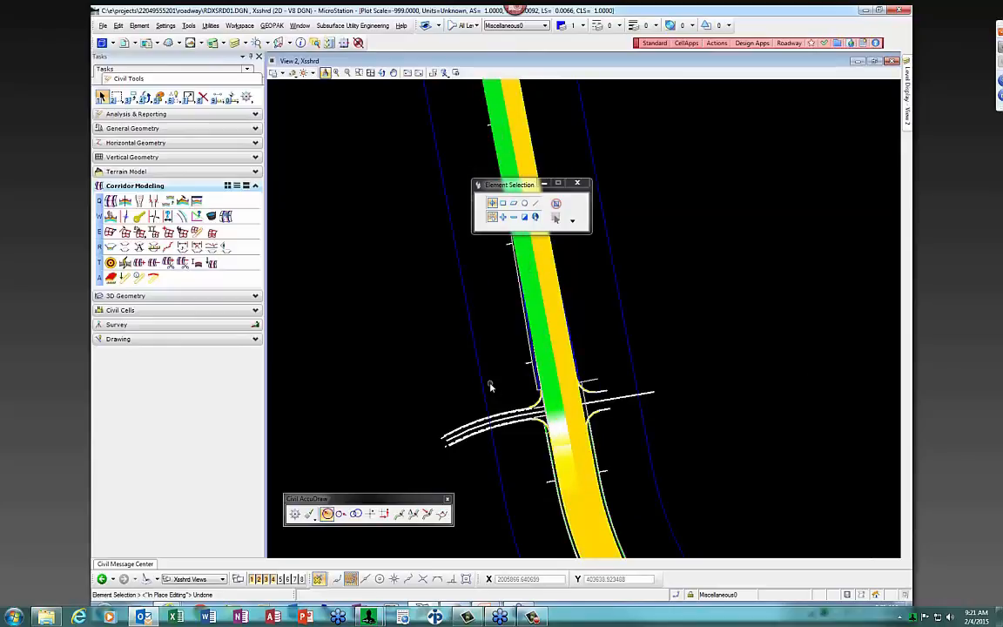
pyautogui.scroll(-3, 478, 345)
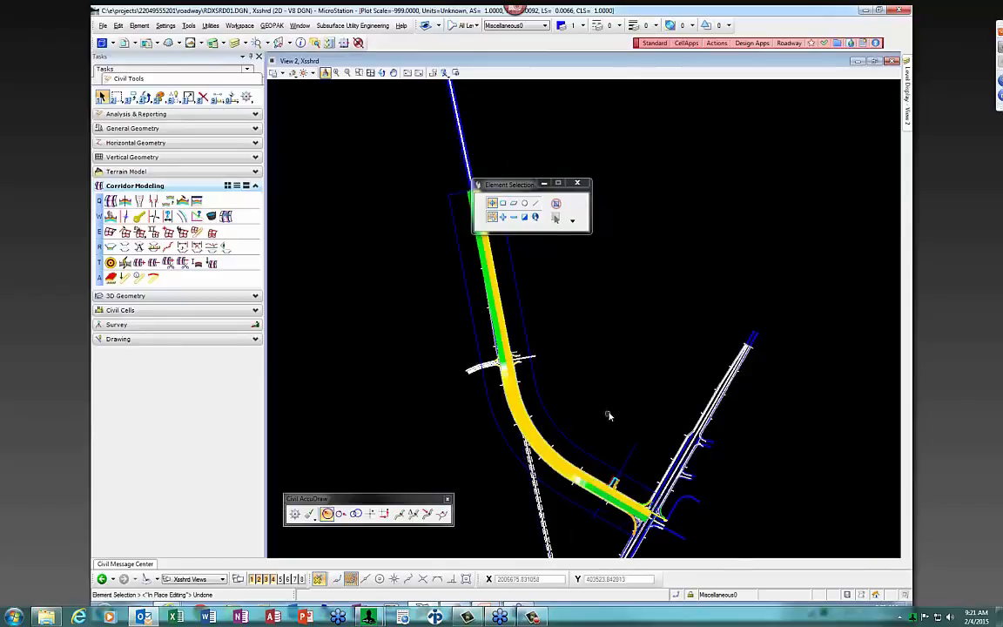
pyautogui.scroll(5, 574, 483)
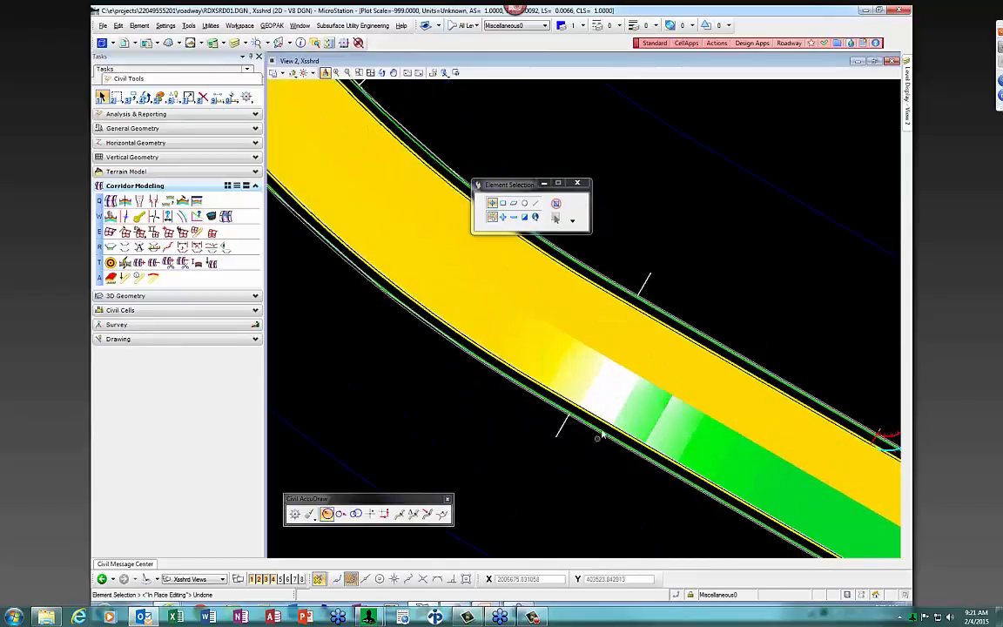
pyautogui.click(598, 405)
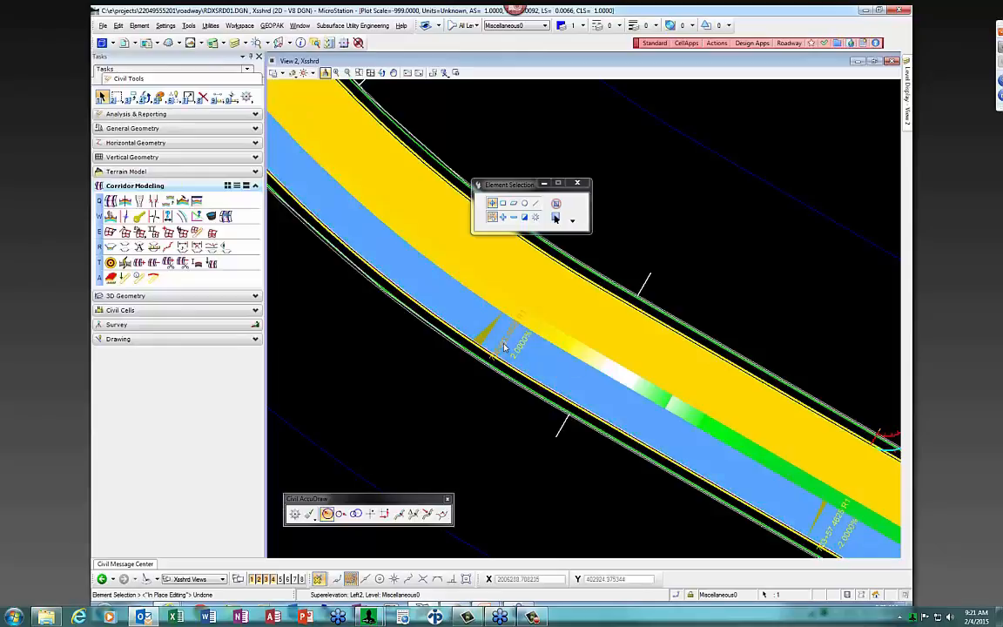
pyautogui.scroll(-1, 459, 310)
pyautogui.scroll(-1, 531, 347)
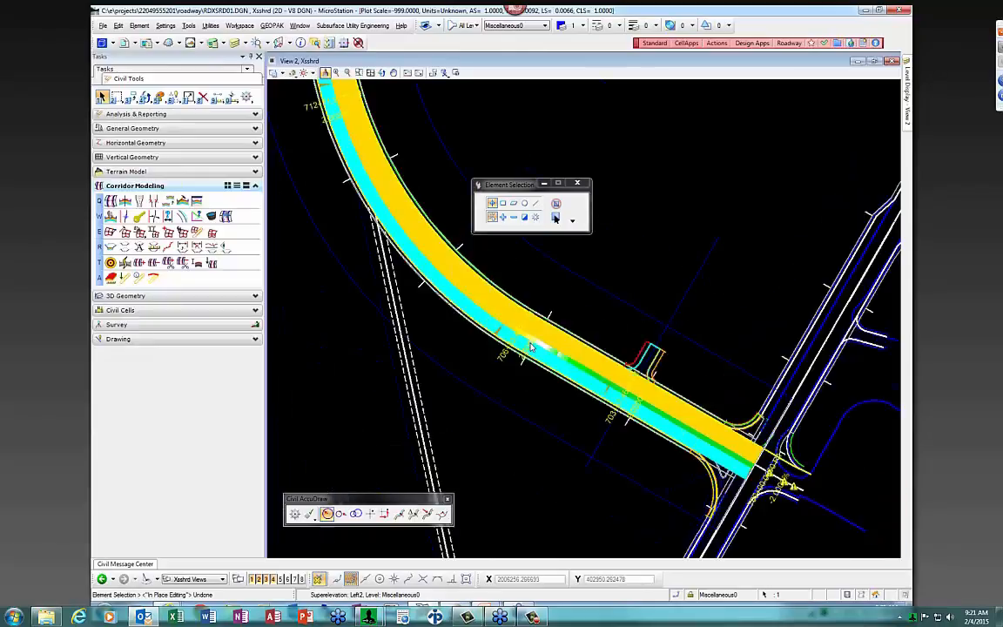
pyautogui.scroll(2, 572, 369)
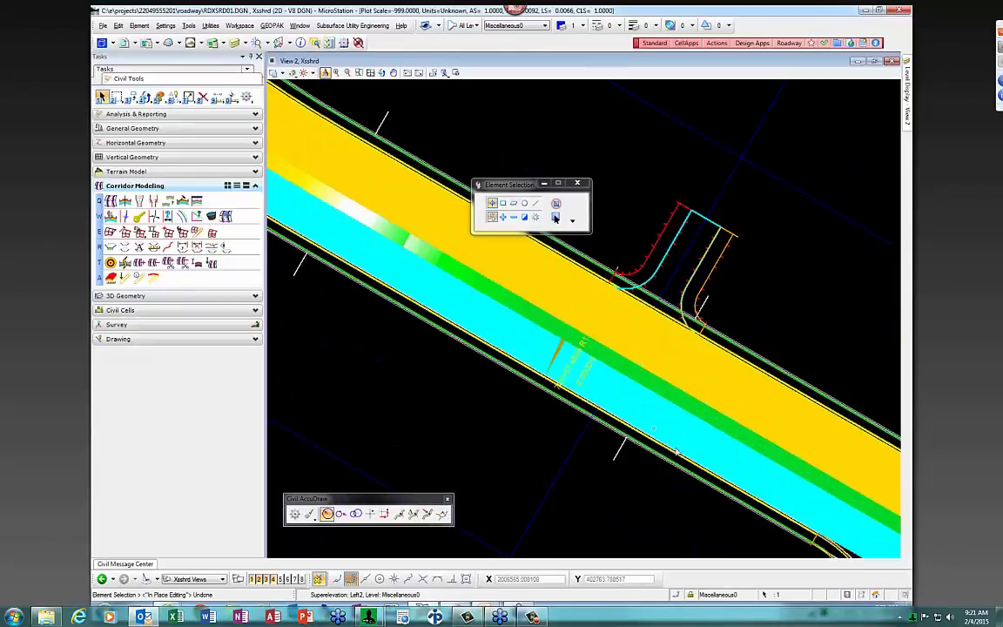
pyautogui.scroll(-2, 592, 392)
pyautogui.scroll(2, 444, 309)
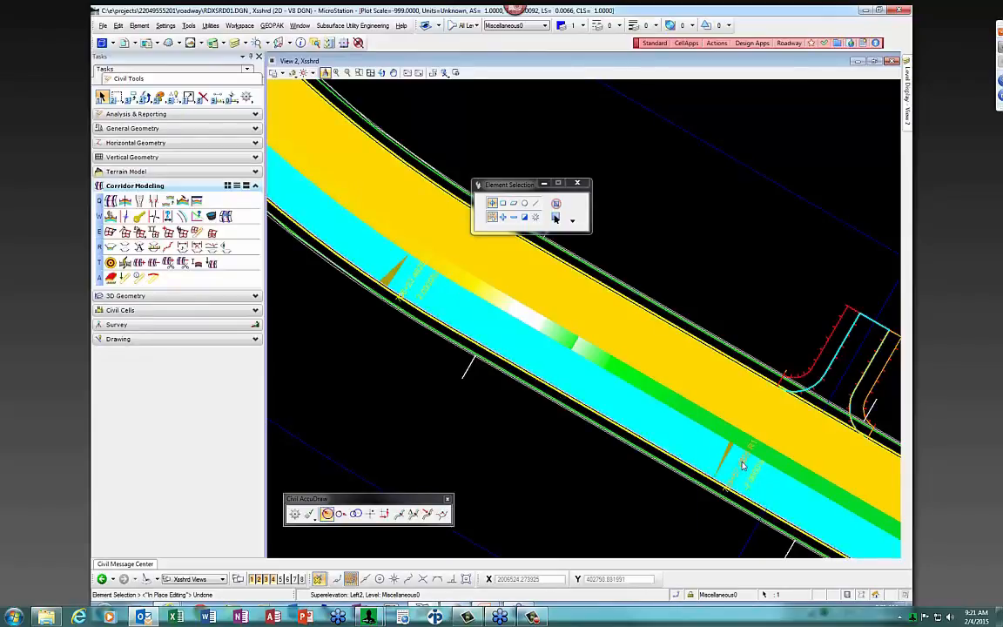
pyautogui.scroll(1, 741, 466)
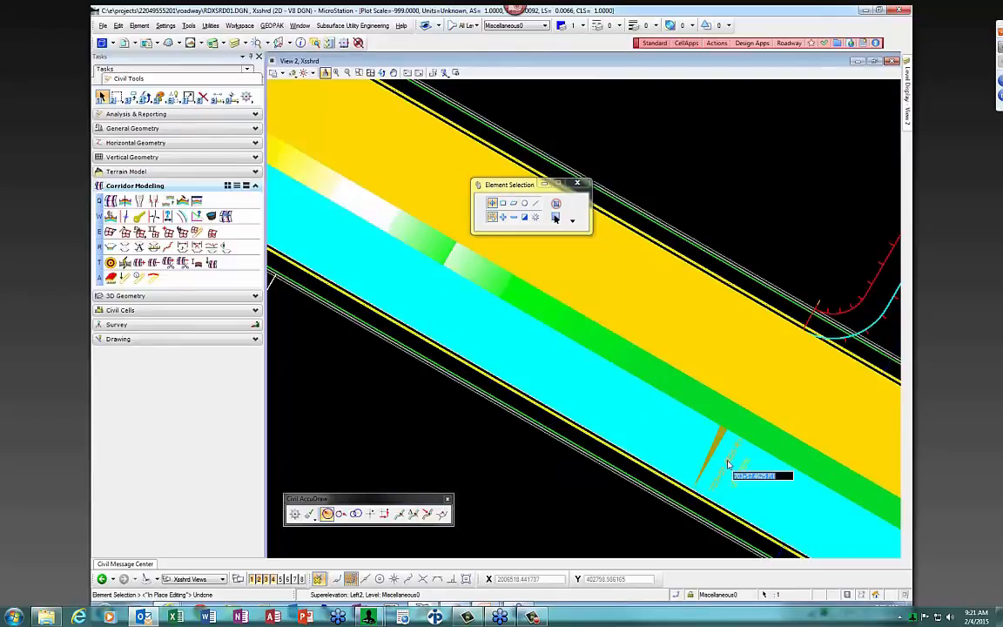
pyautogui.write('70350')
pyautogui.press('Return')
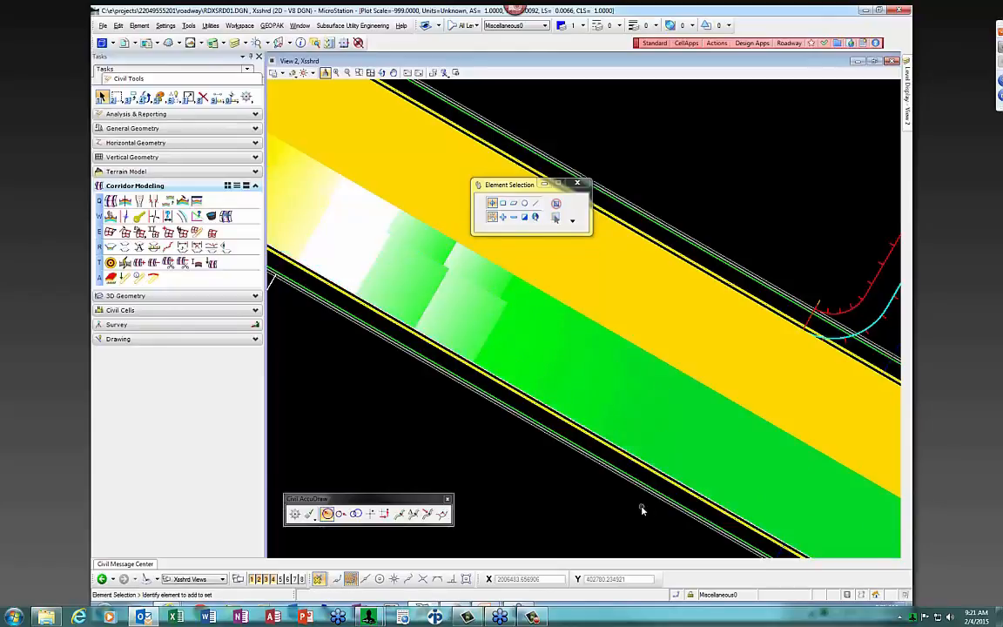
pyautogui.click(719, 425)
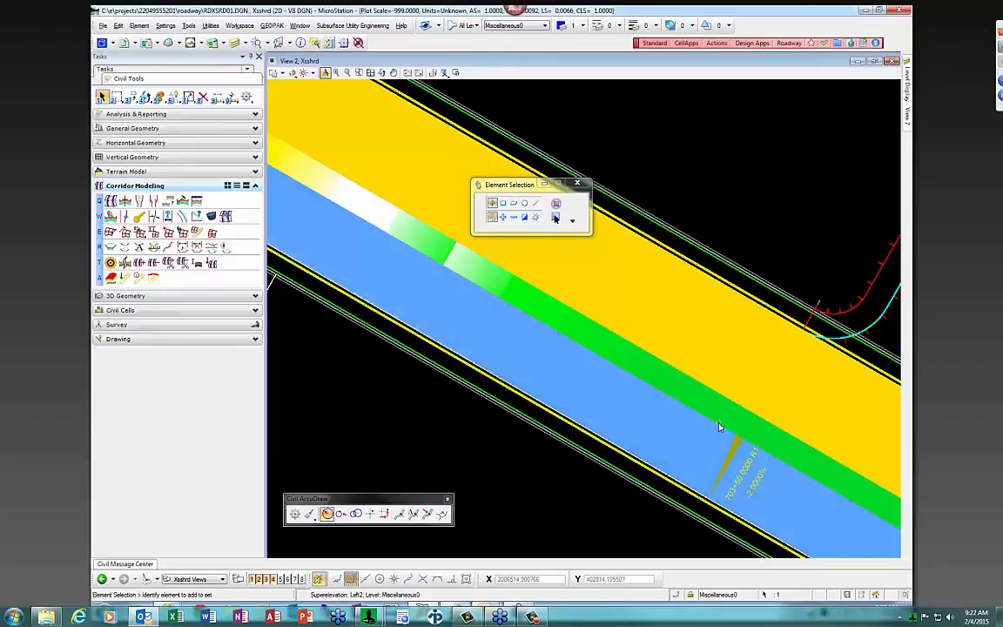
pyautogui.click(717, 414)
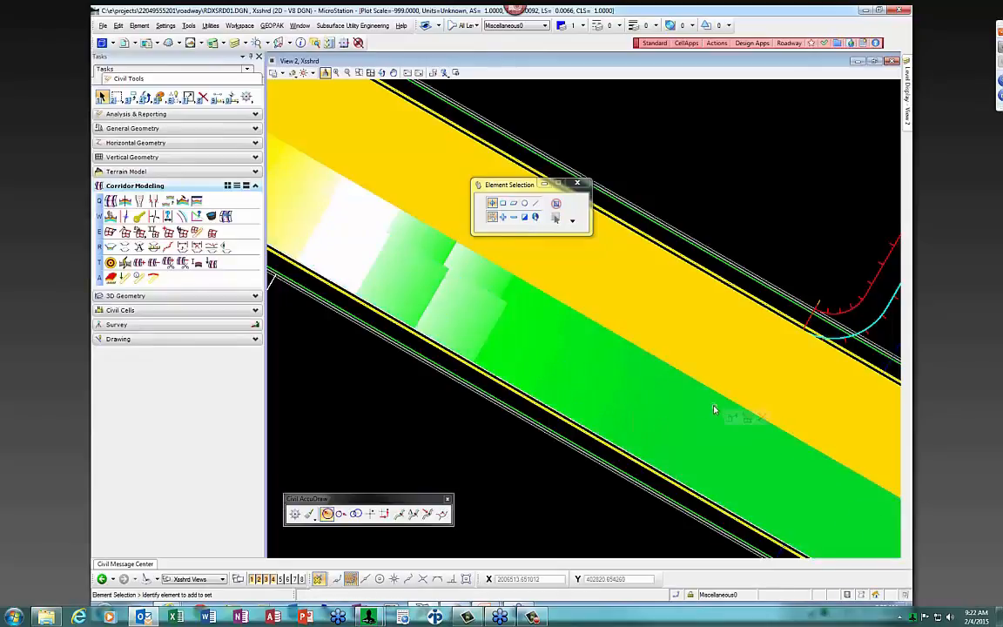
pyautogui.scroll(-1, 714, 400)
pyautogui.scroll(-2, 706, 400)
pyautogui.hotkey('ctrl', 'z')
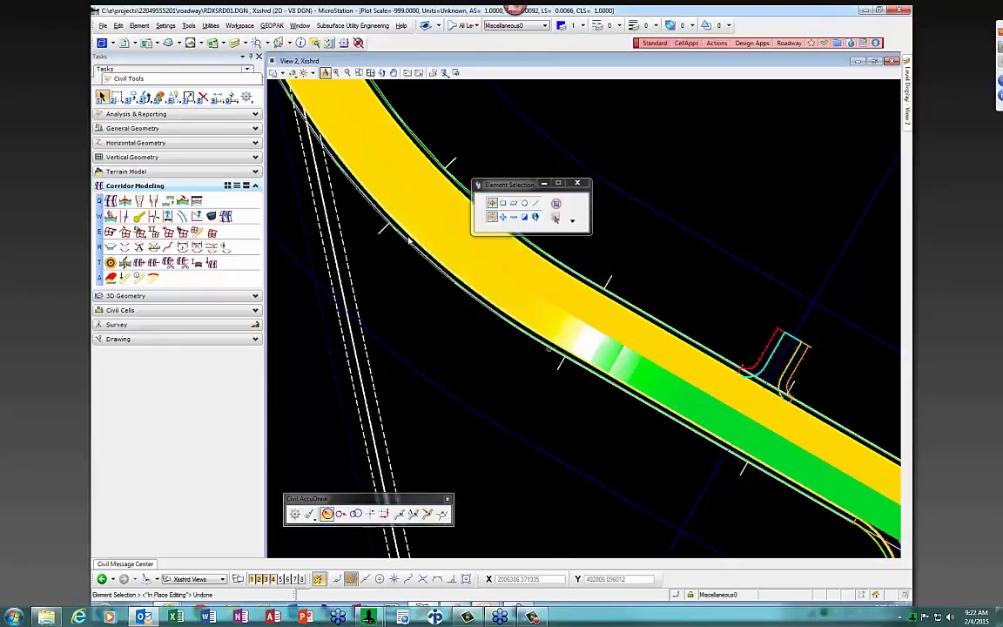
# Open Project Explorer from the File menu and make its window taller
pyautogui.click(102, 26)
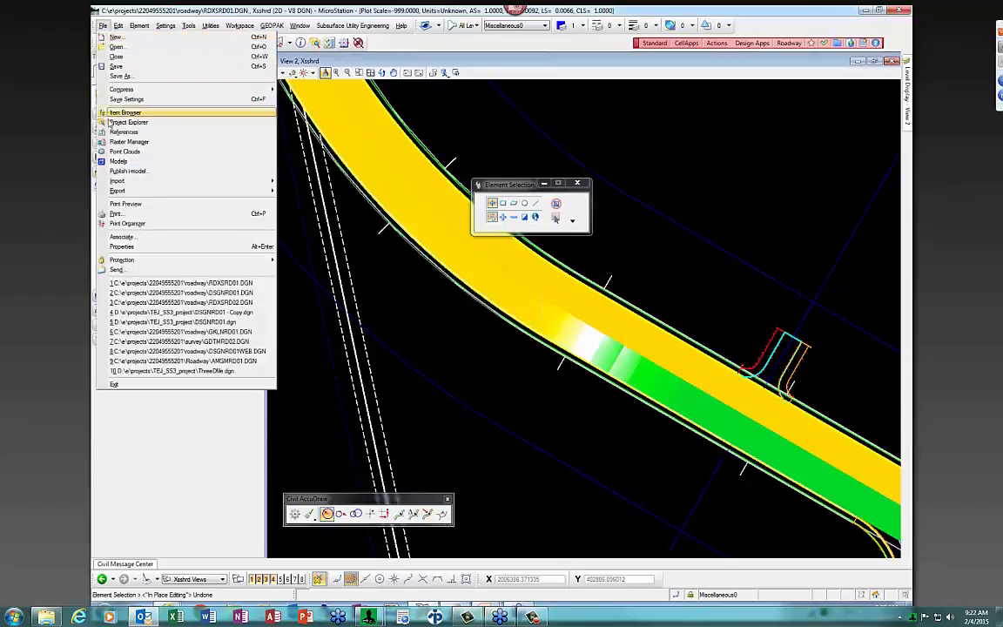
pyautogui.click(442, 351)
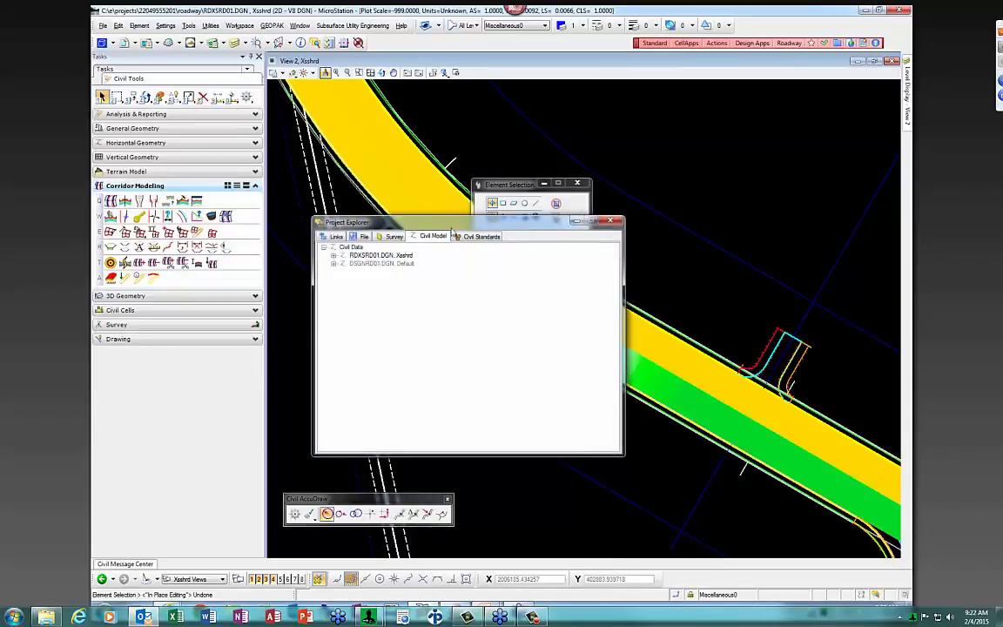
pyautogui.moveTo(440, 218); pyautogui.dragTo(442, 144)
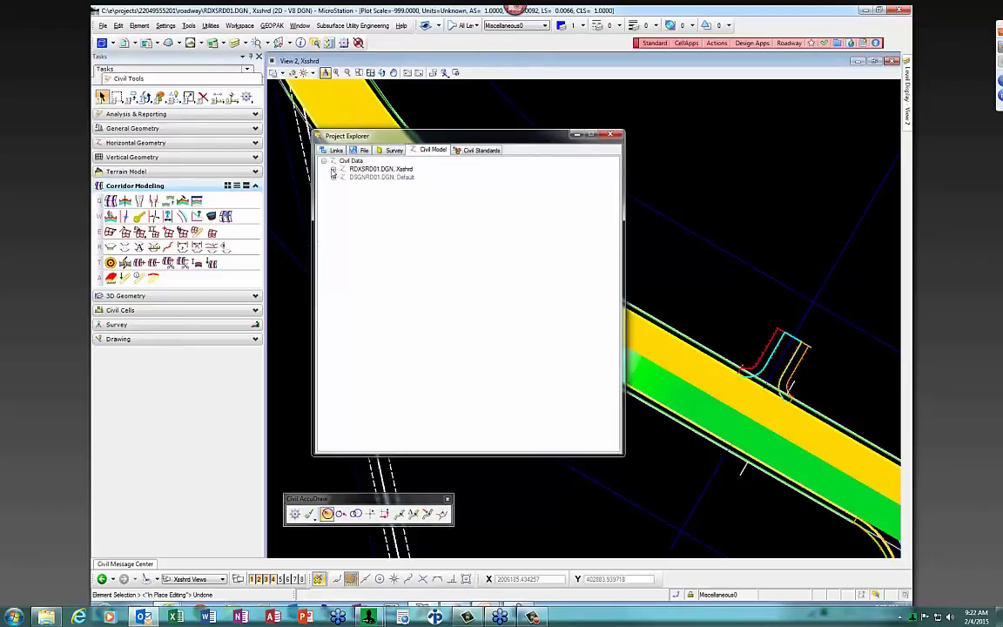
# Show Element Information for the Webinar-1 superelevation section under RDXSRD01.DGN
pyautogui.click(333, 170)
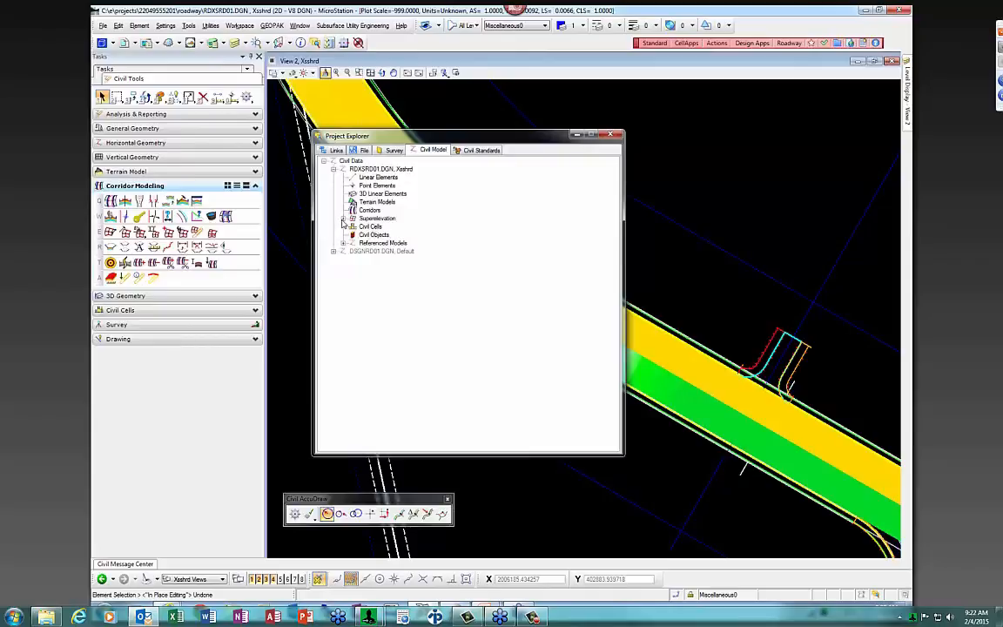
pyautogui.click(343, 218)
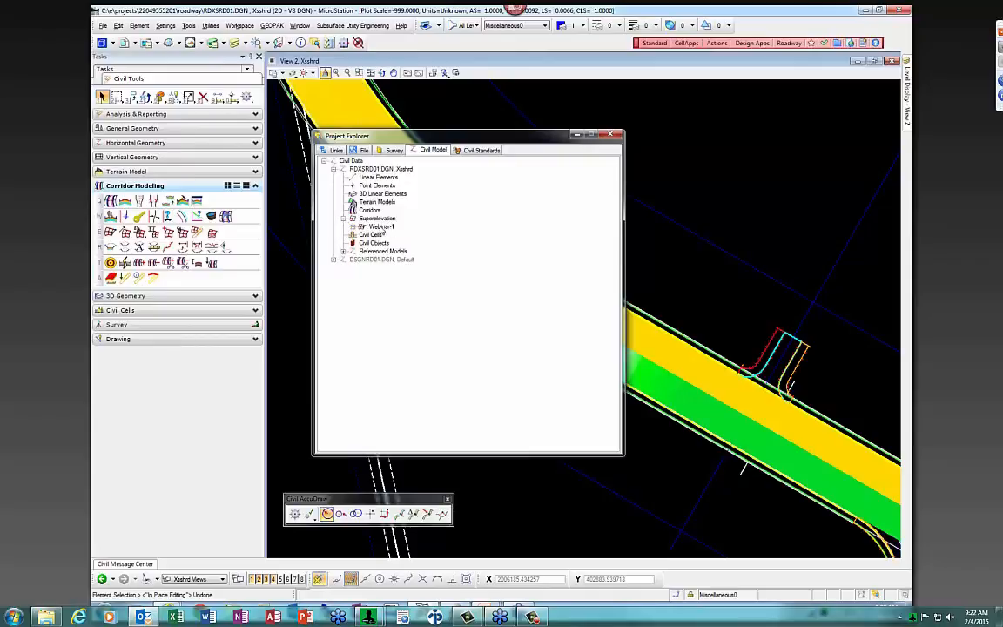
pyautogui.click(381, 226)
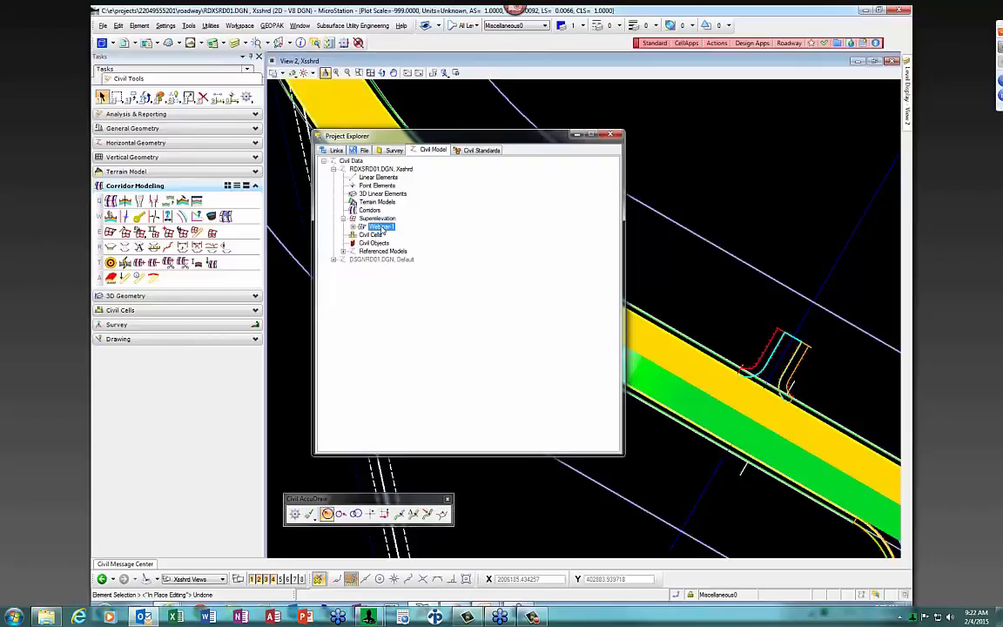
pyautogui.rightClick(382, 228)
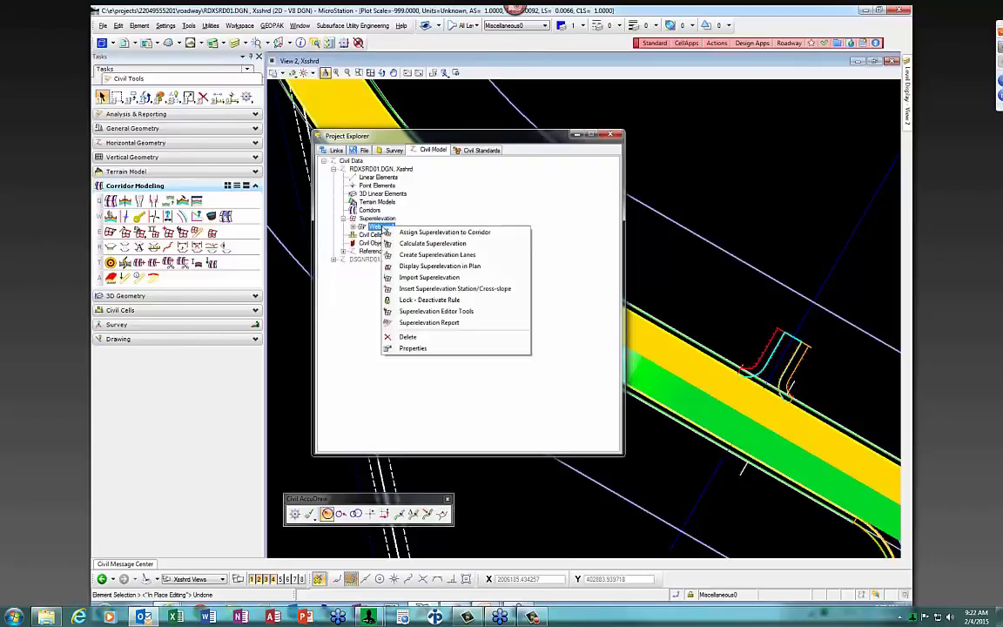
pyautogui.click(414, 348)
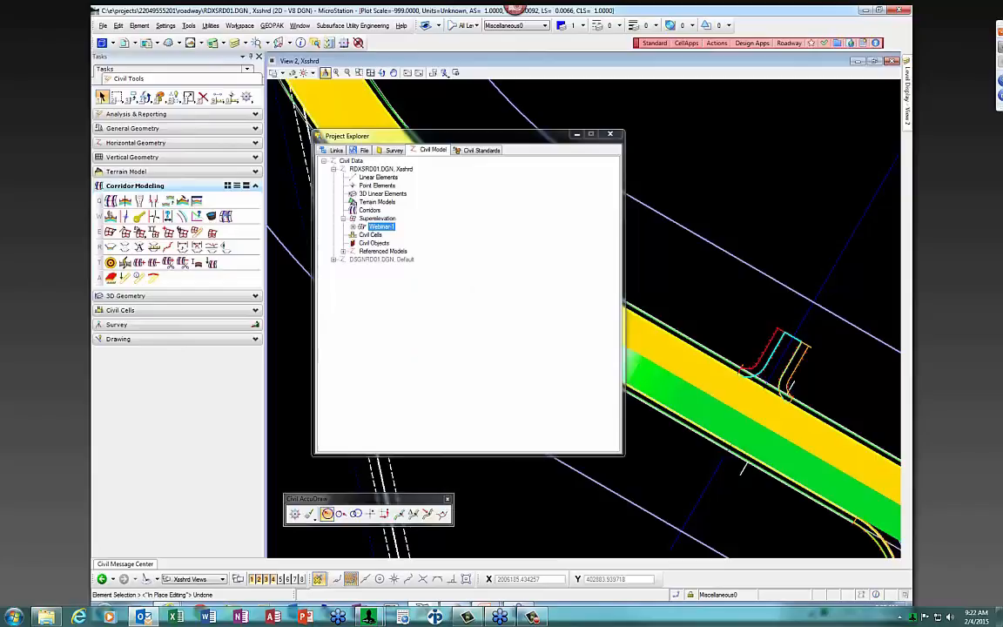
pyautogui.moveTo(911, 78); pyautogui.dragTo(745, 87)
# Rename superelevation section Webinar-1 to WebToday-1 and list its Right1, Right2, Left1, Left2 lanes
pyautogui.click(759, 353)
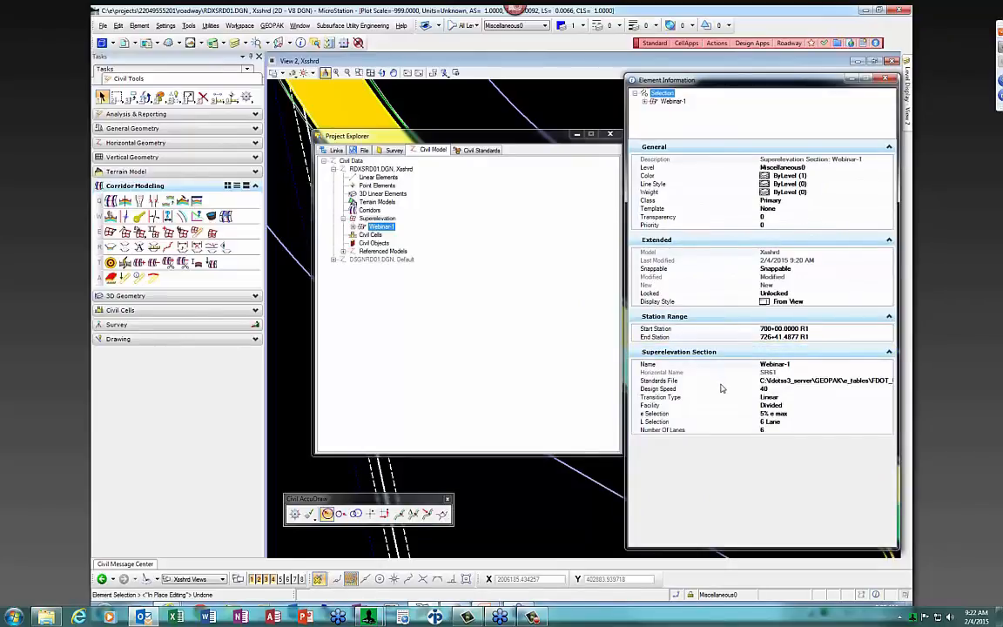
pyautogui.click(801, 364)
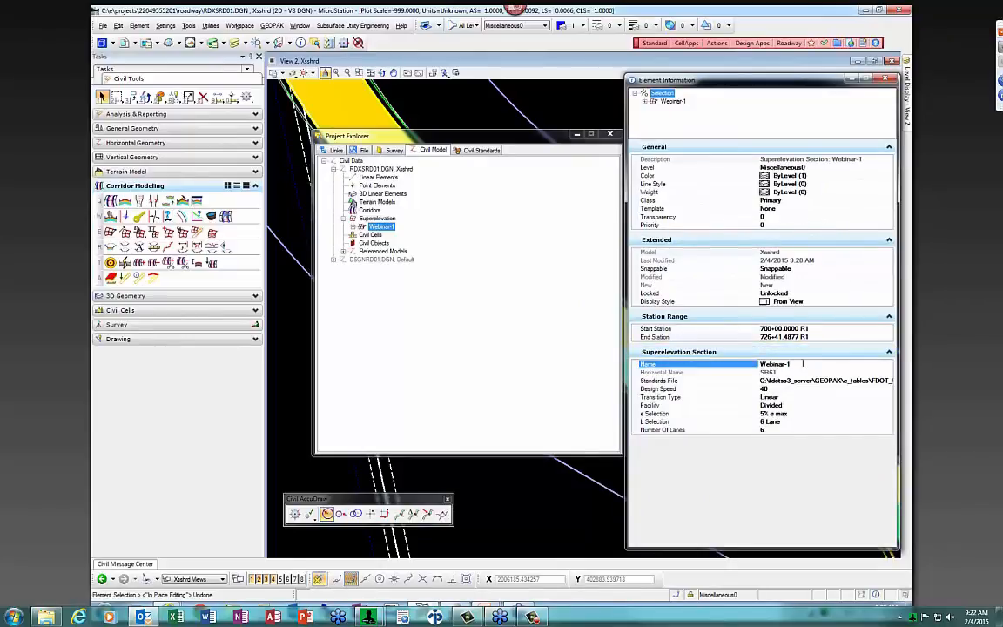
pyautogui.press('BackSpace')
pyautogui.press('BackSpace')
pyautogui.press('BackSpace')
pyautogui.press('Return')
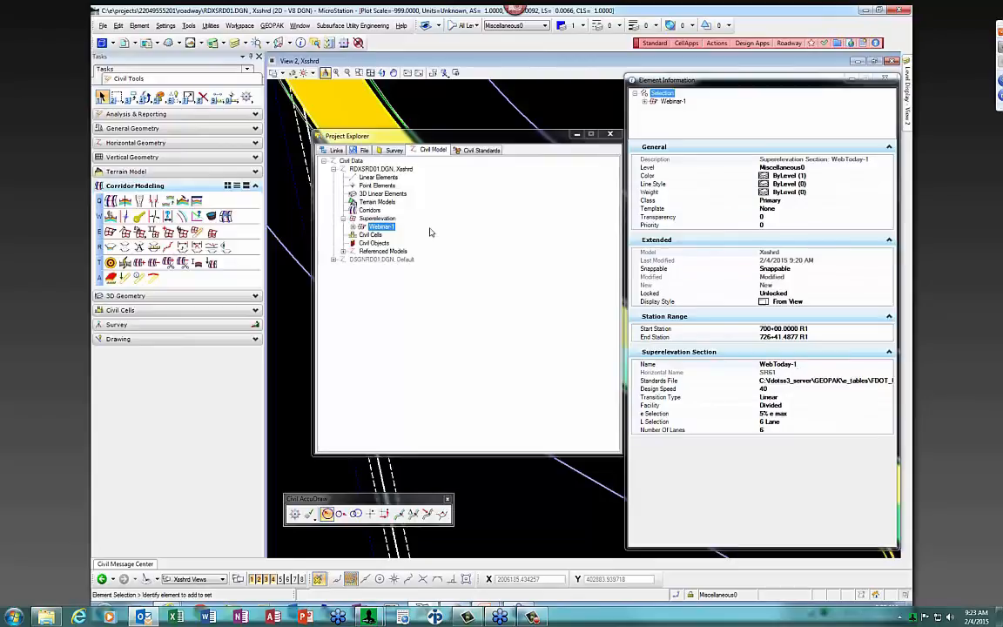
pyautogui.click(353, 227)
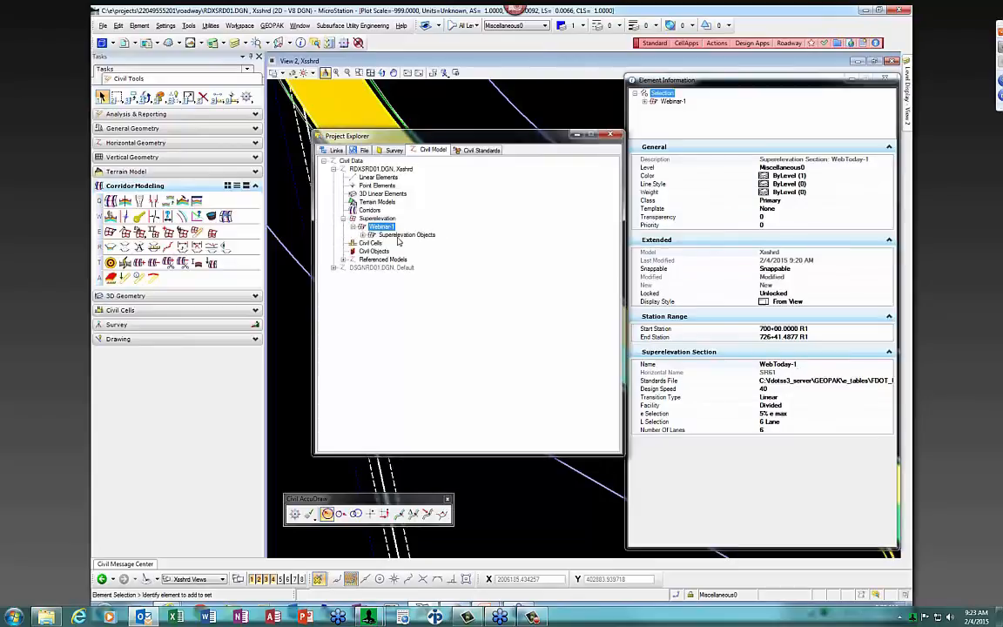
pyautogui.click(372, 235)
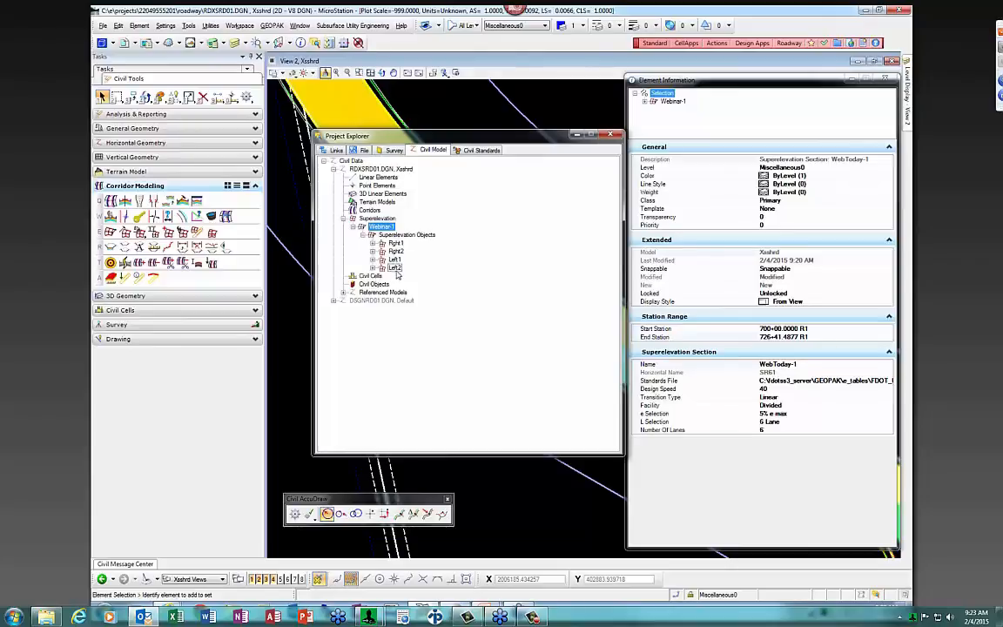
# Review the superelevation properties of lanes Right1 and Right2
pyautogui.click(395, 243)
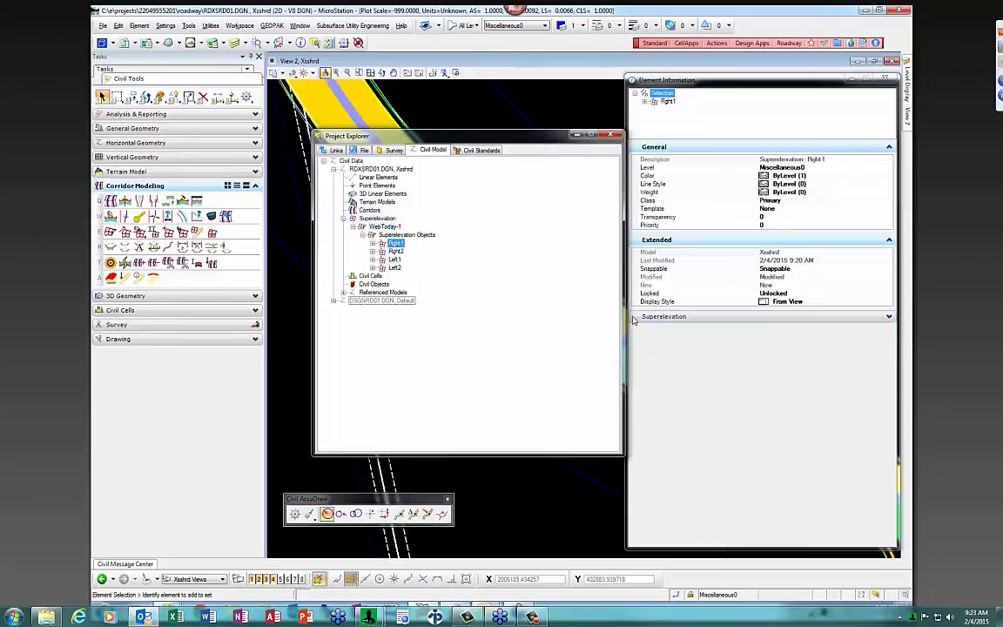
pyautogui.click(696, 316)
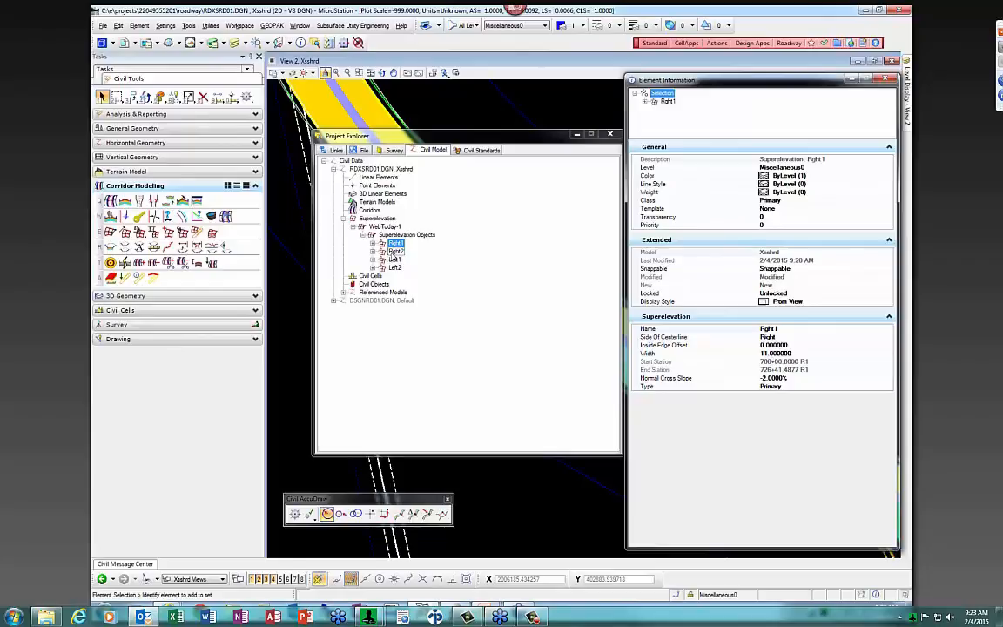
pyautogui.click(396, 250)
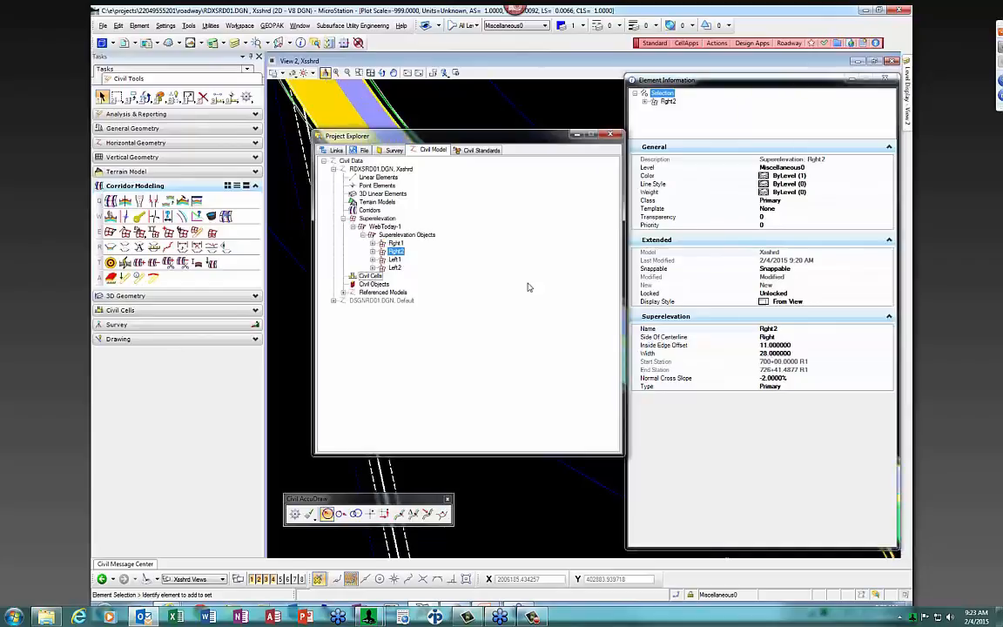
# Change lane Left1's width to 12, then restore it to 11
pyautogui.click(395, 259)
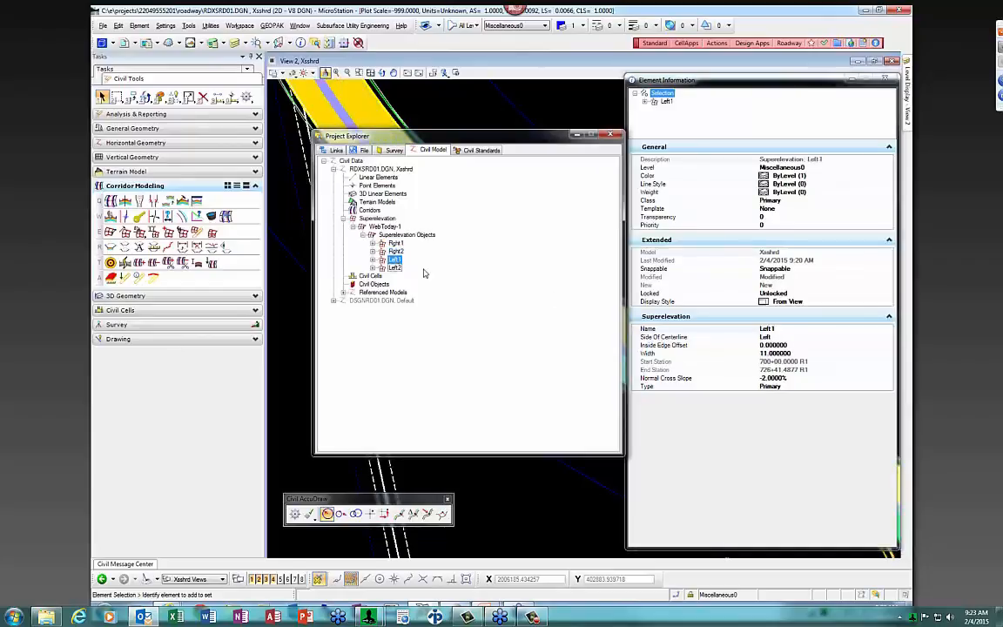
pyautogui.click(799, 353)
pyautogui.moveTo(799, 353); pyautogui.dragTo(754, 353)
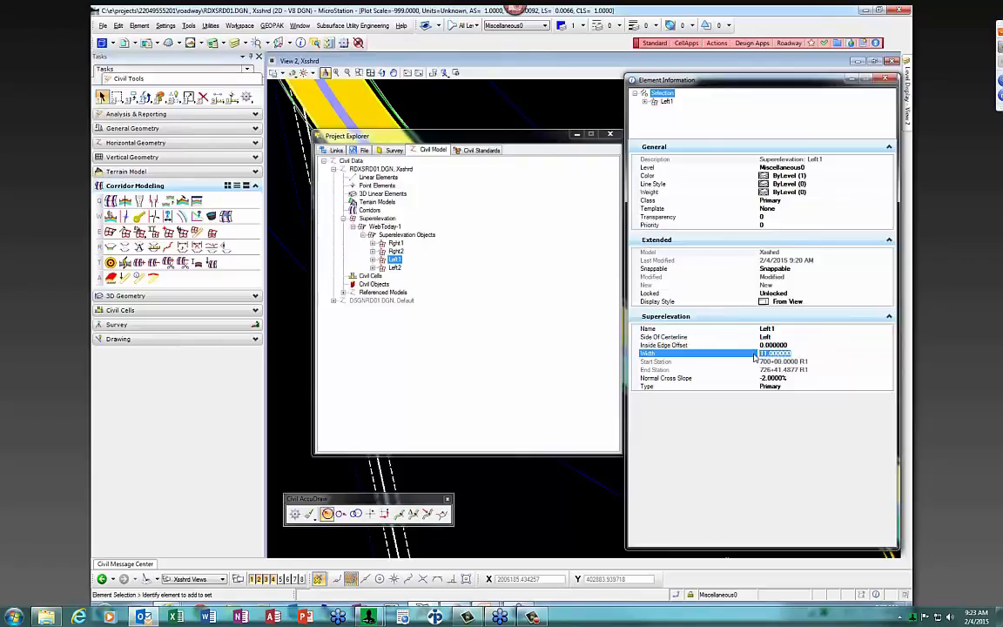
pyautogui.write('12')
pyautogui.press('Return')
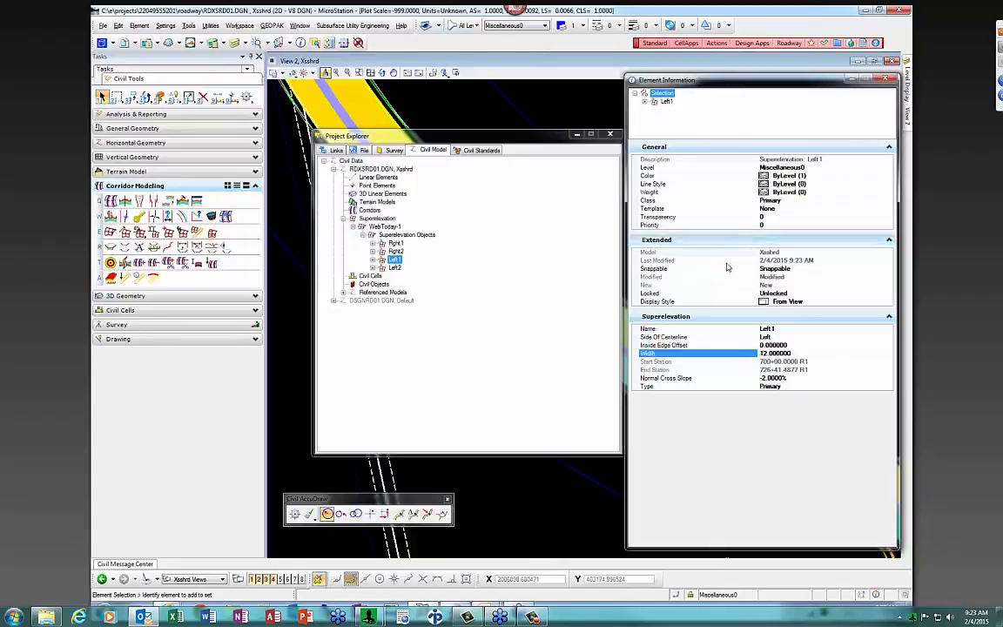
pyautogui.click(762, 352)
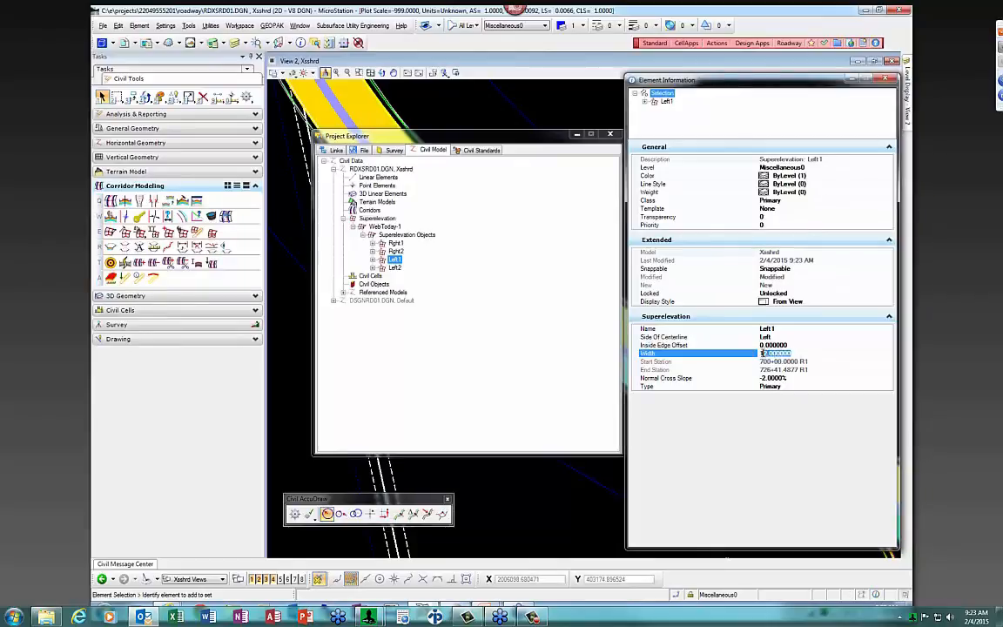
pyautogui.write('1')
pyautogui.press('Return')
pyautogui.click(581, 352)
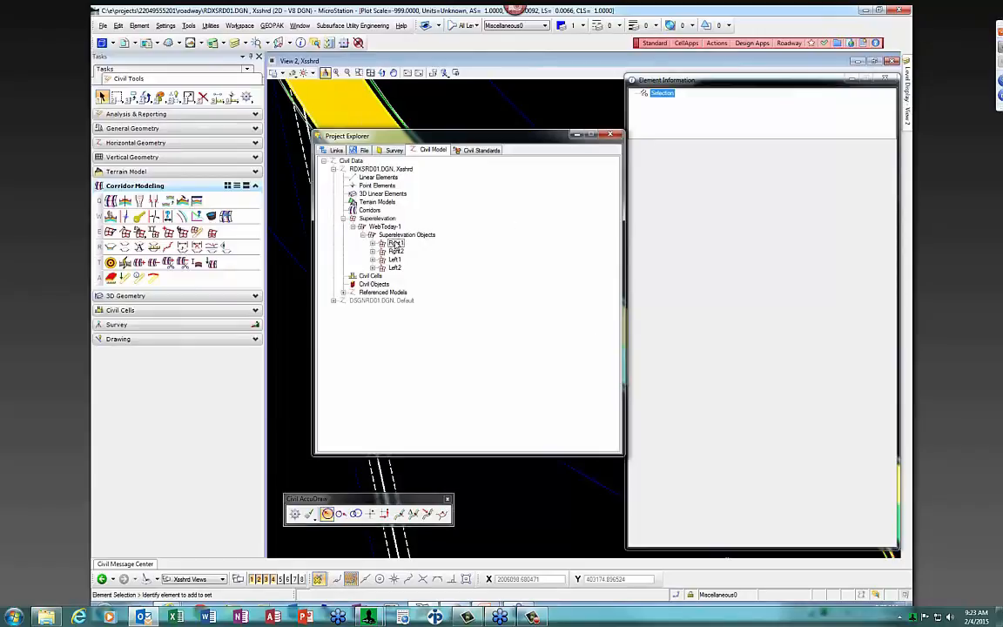
# Close Project Explorer, reopen DSGNRD01.DGN from recent files, and close Element Information
pyautogui.click(611, 137)
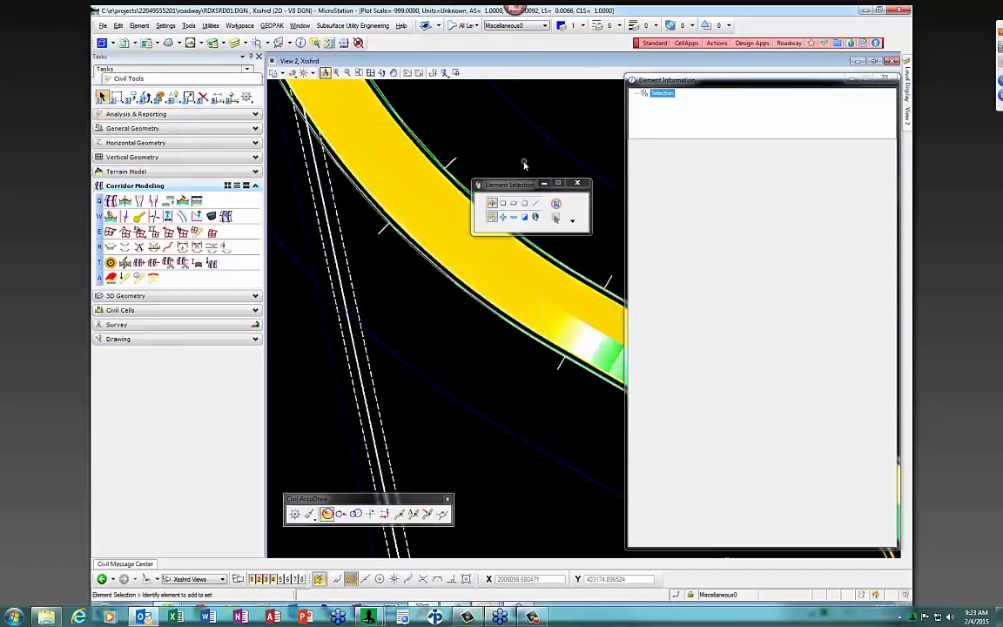
pyautogui.scroll(-5, 452, 215)
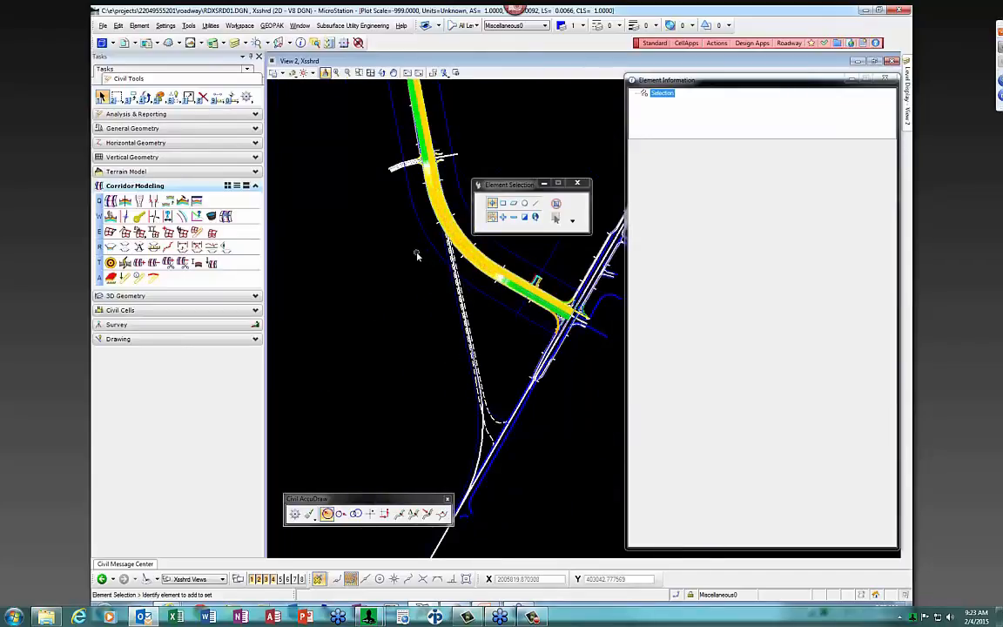
pyautogui.click(102, 26)
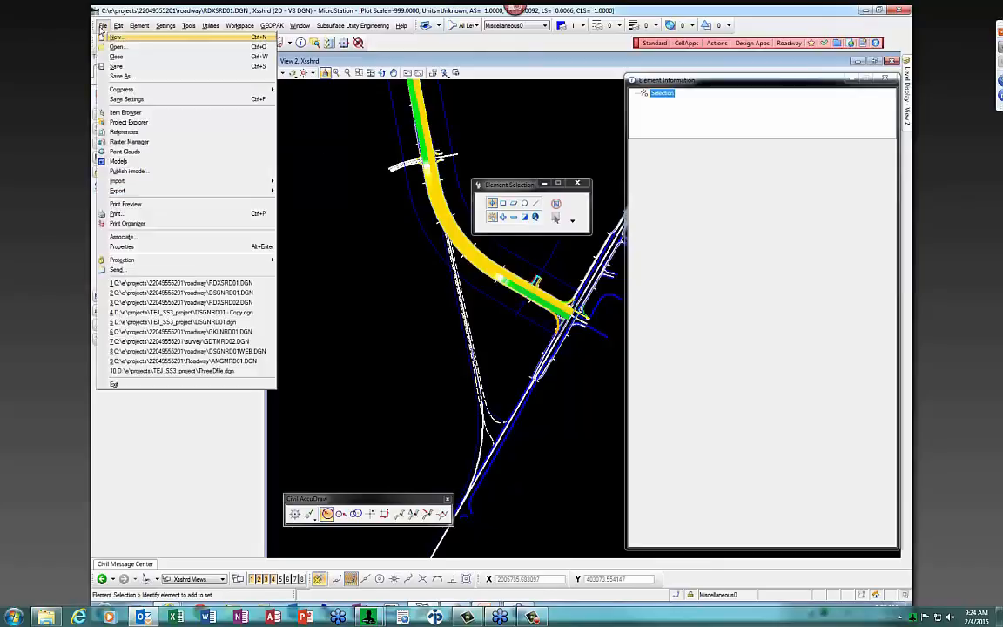
pyautogui.click(200, 283)
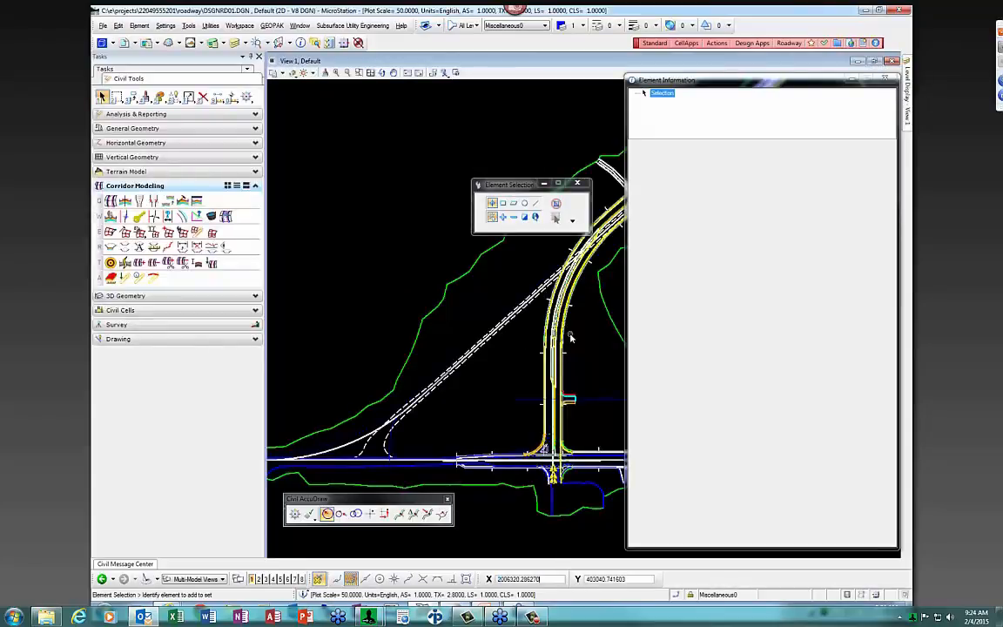
pyautogui.scroll(2, 570, 337)
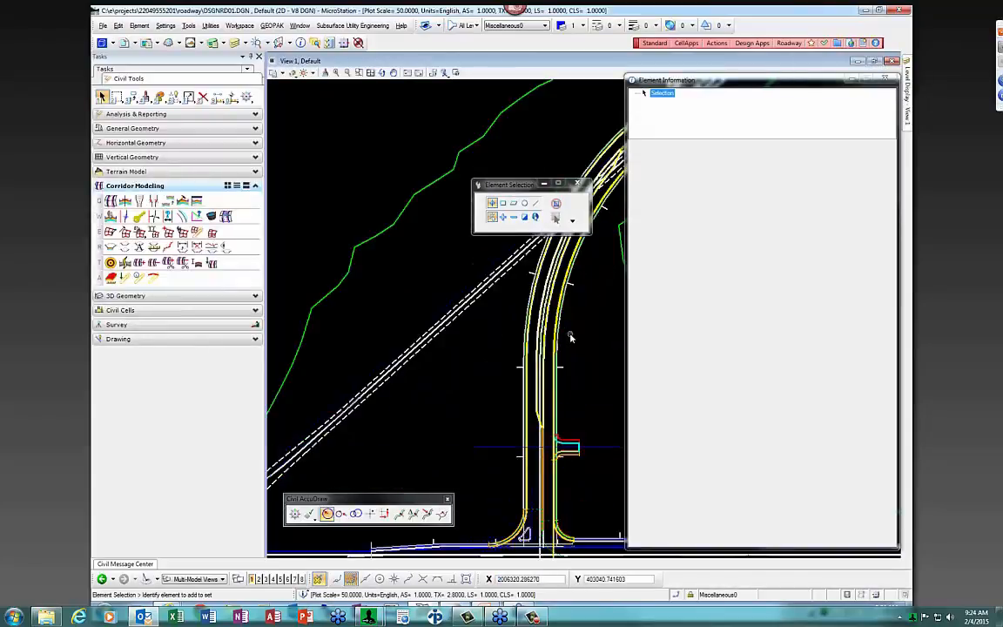
pyautogui.click(884, 79)
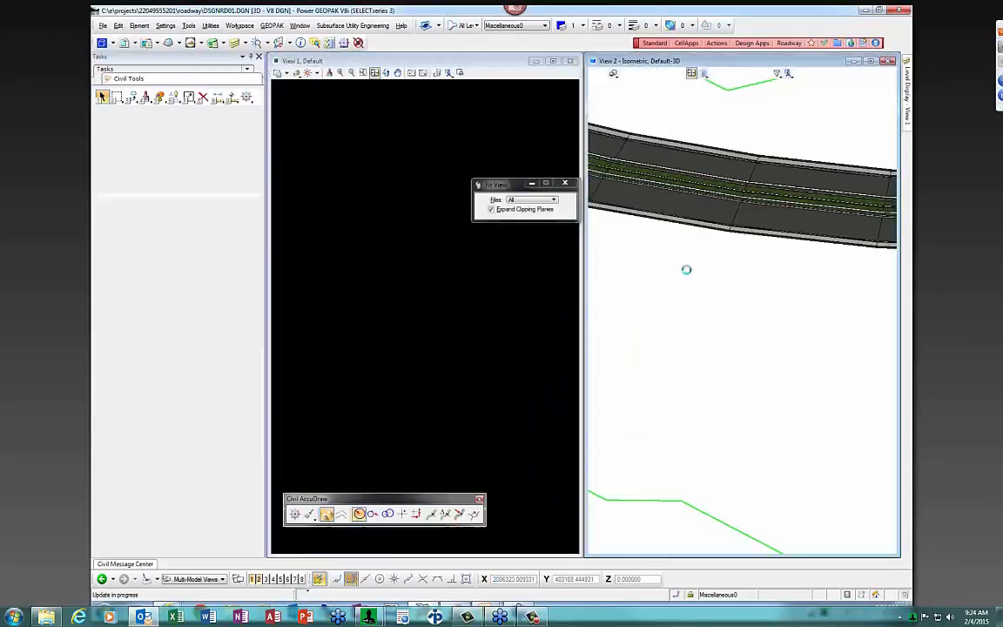
# Zoom around the 3D roadway in View 2, then select the SR61 corridor in the plan view
pyautogui.scroll(5, 800, 340)
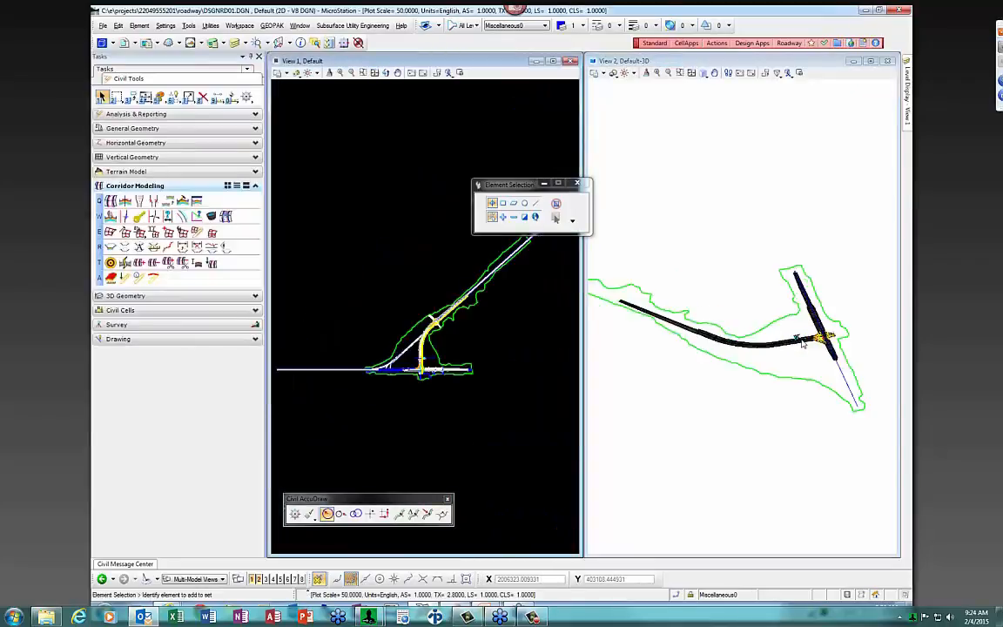
pyautogui.scroll(6, 792, 337)
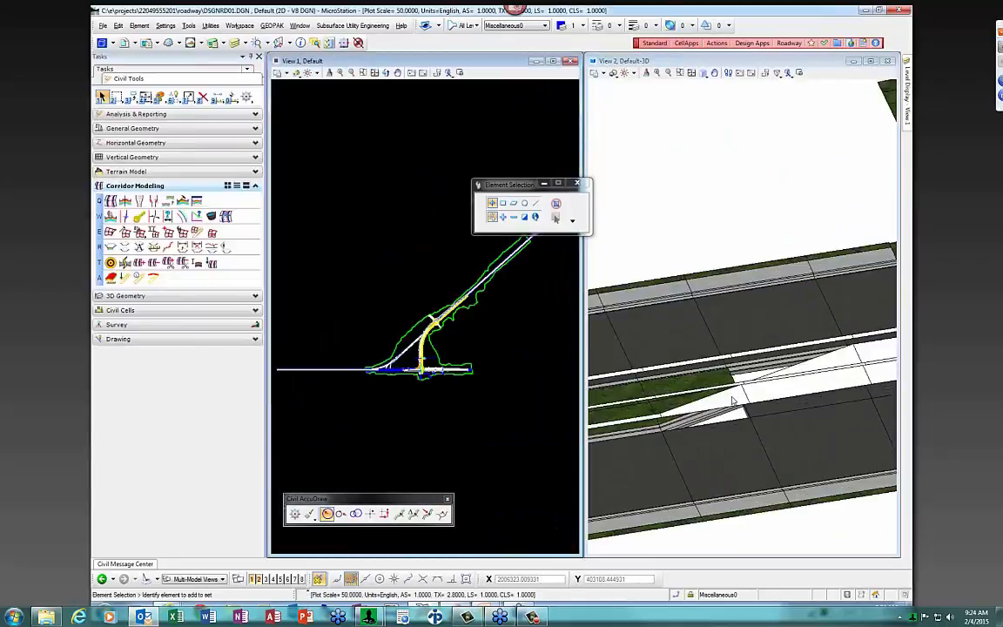
pyautogui.scroll(-5, 745, 386)
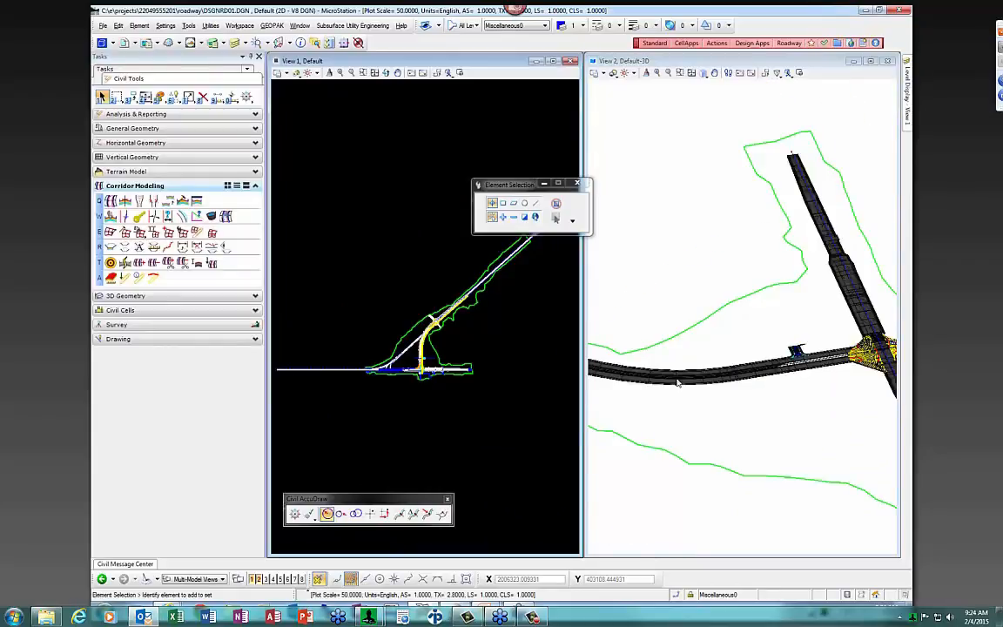
pyautogui.scroll(3, 684, 381)
pyautogui.scroll(3, 699, 395)
pyautogui.scroll(-4, 709, 329)
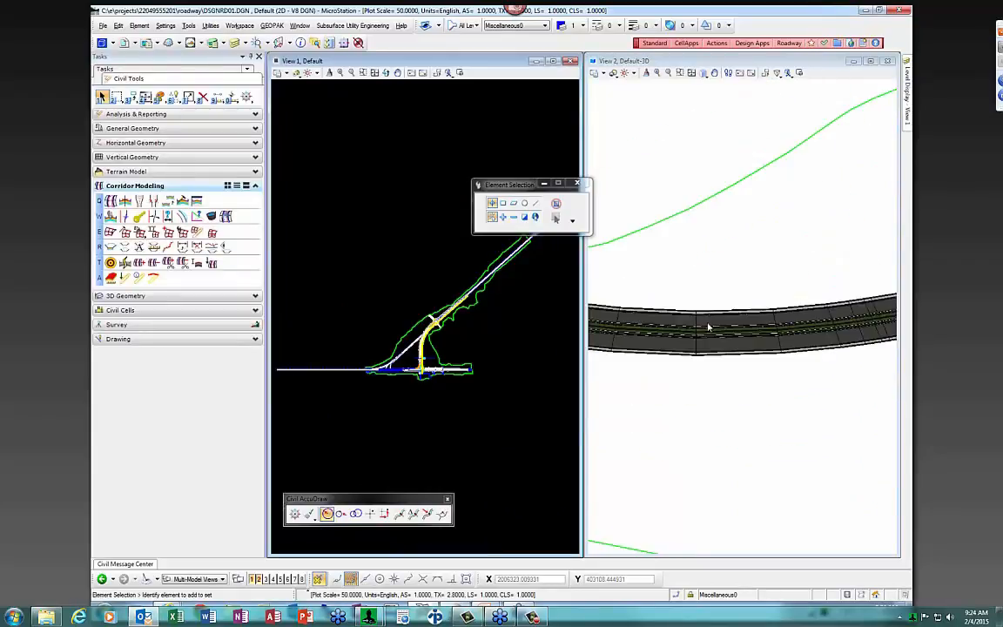
pyautogui.click(700, 374)
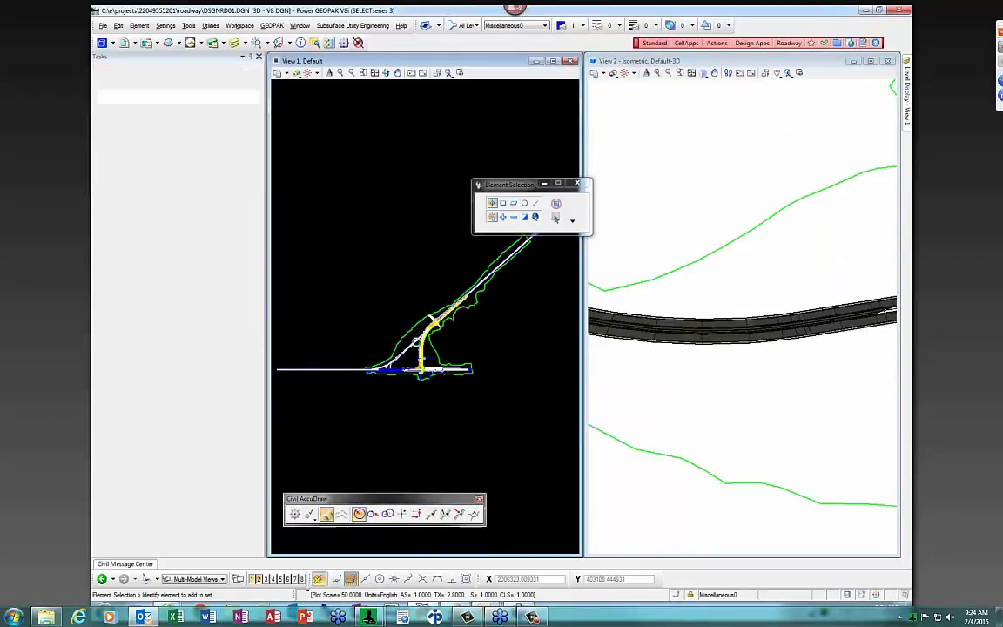
pyautogui.scroll(4, 418, 342)
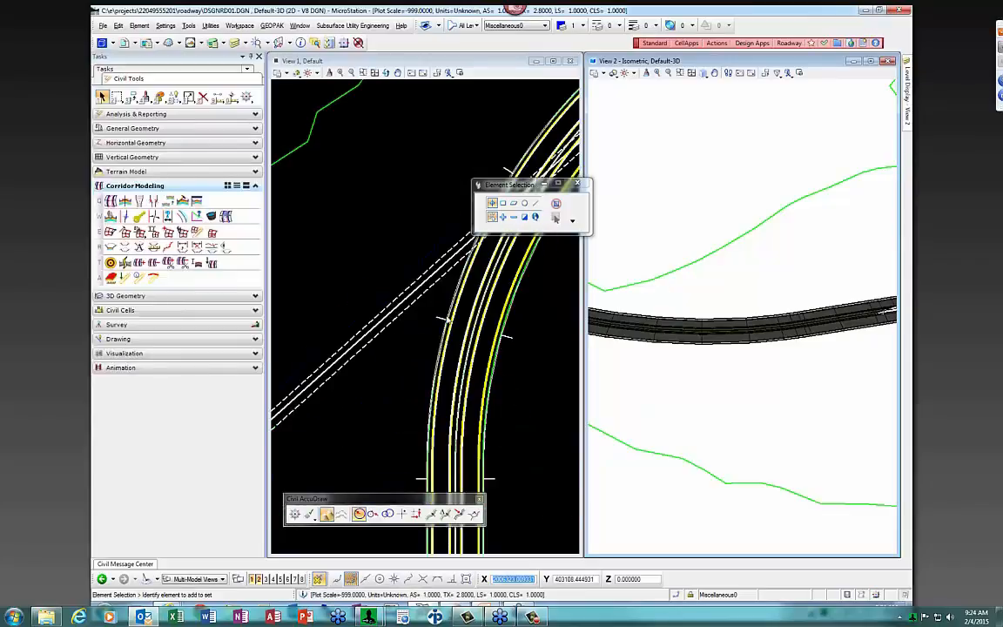
pyautogui.click(439, 321)
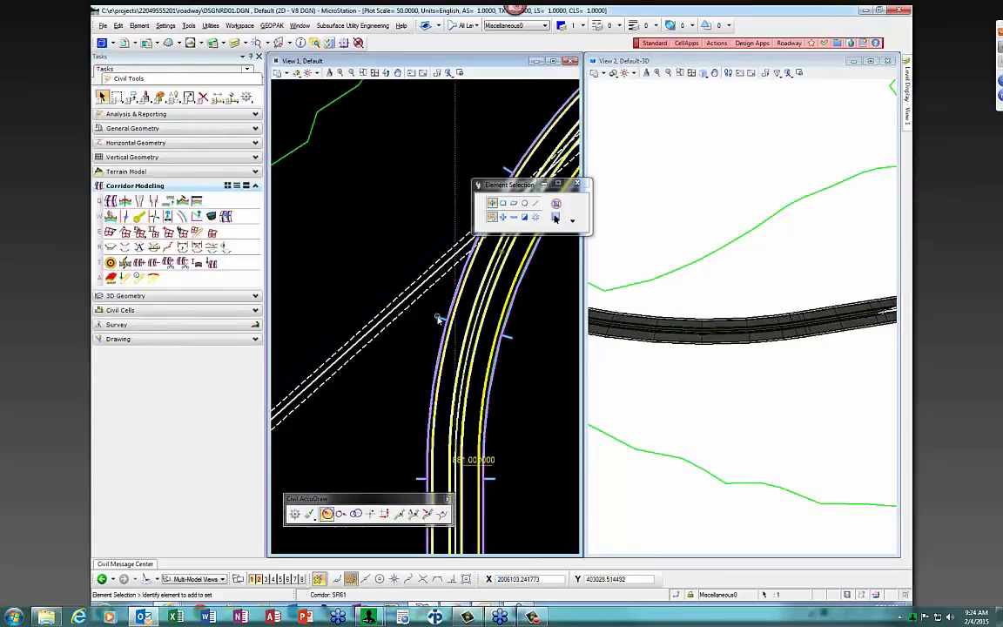
# Open a cross-section model of the SR61 corridor in View 4
pyautogui.moveTo(442, 317)
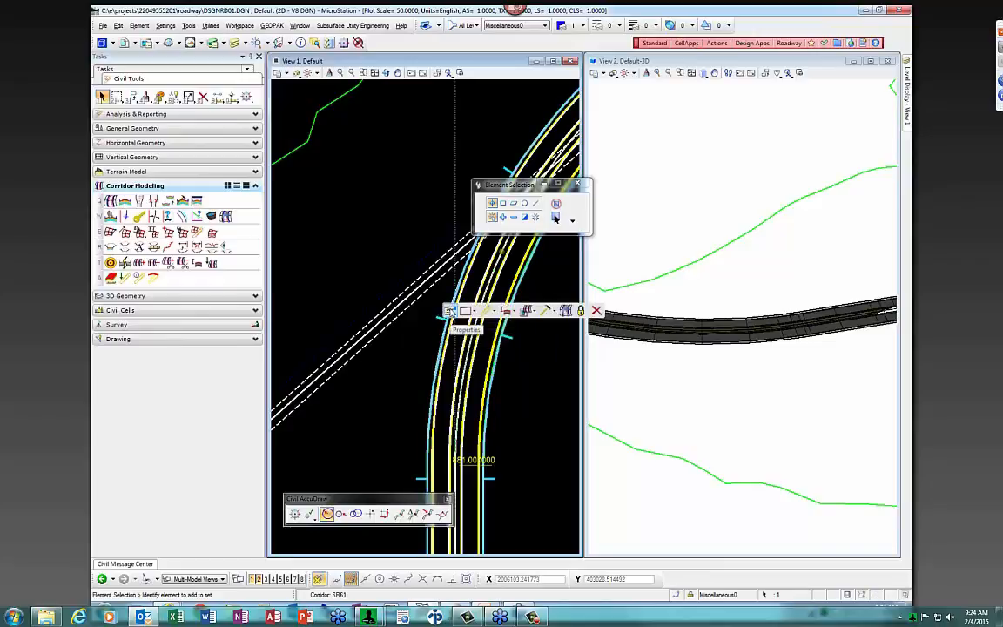
pyautogui.click(470, 311)
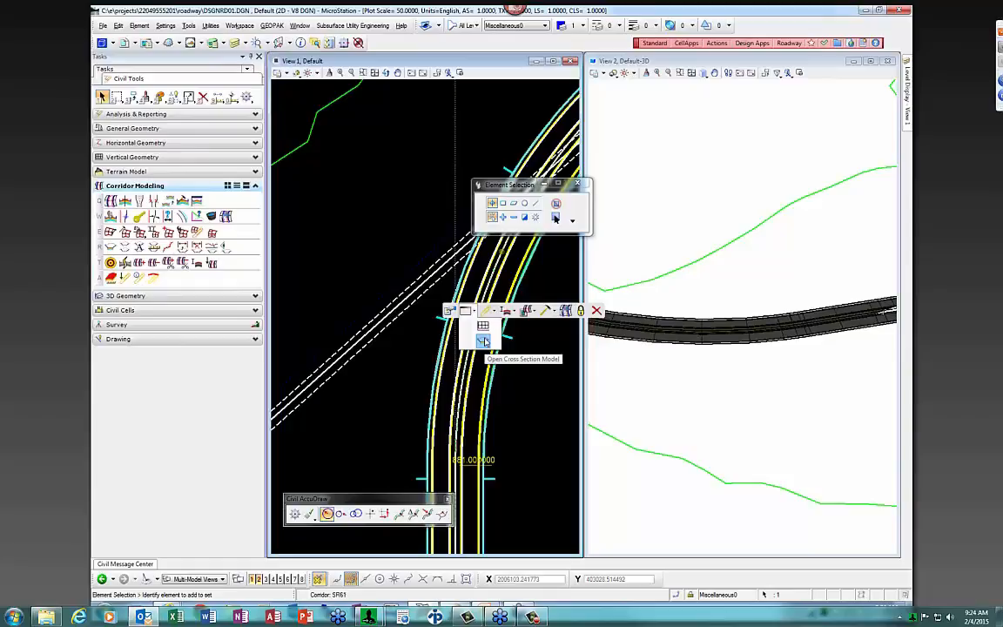
pyautogui.click(483, 341)
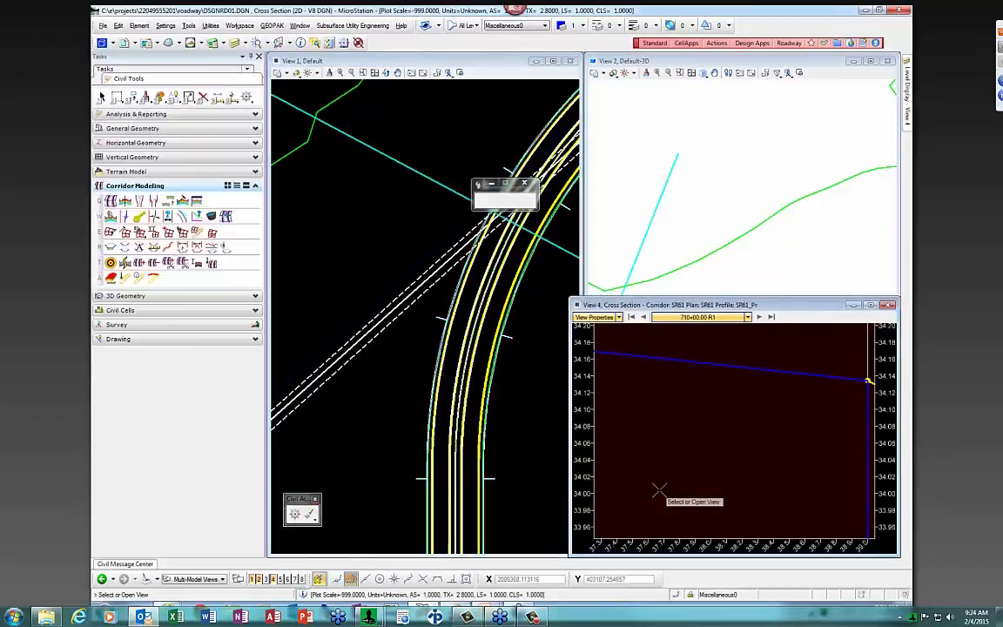
pyautogui.scroll(-7, 751, 450)
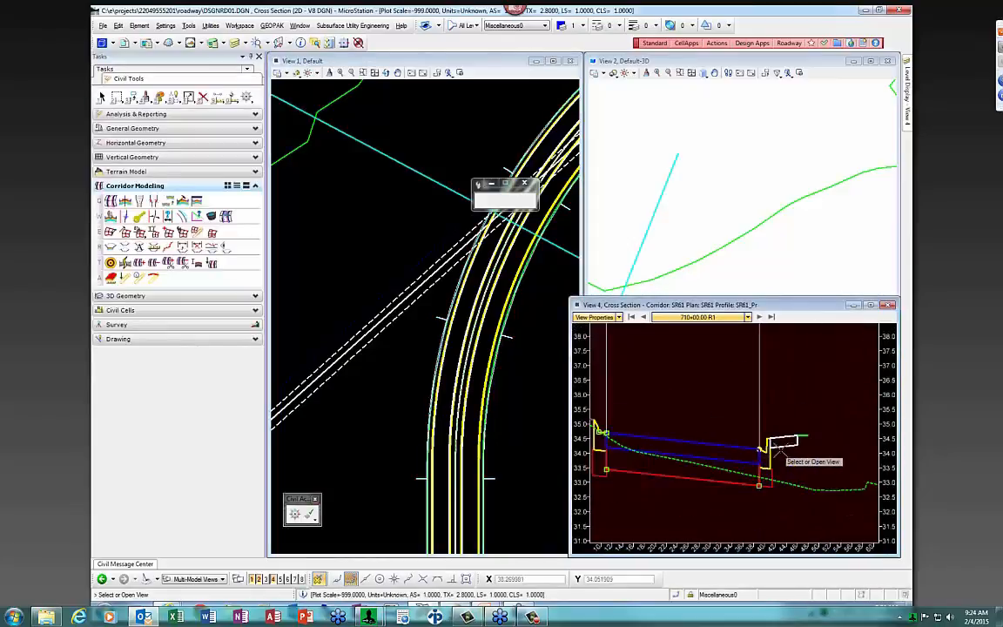
pyautogui.scroll(4, 707, 461)
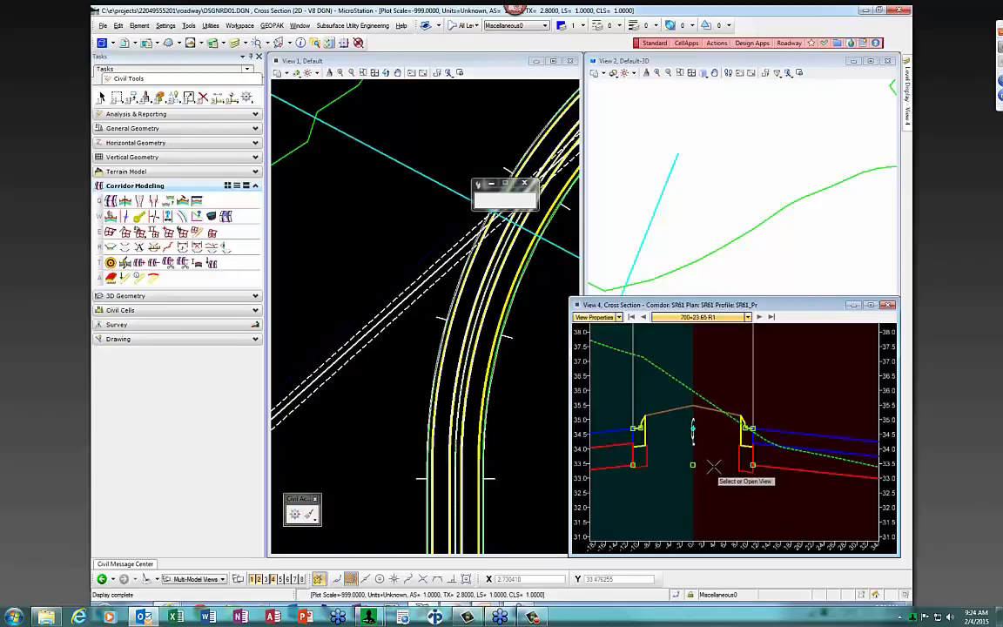
pyautogui.click(699, 466)
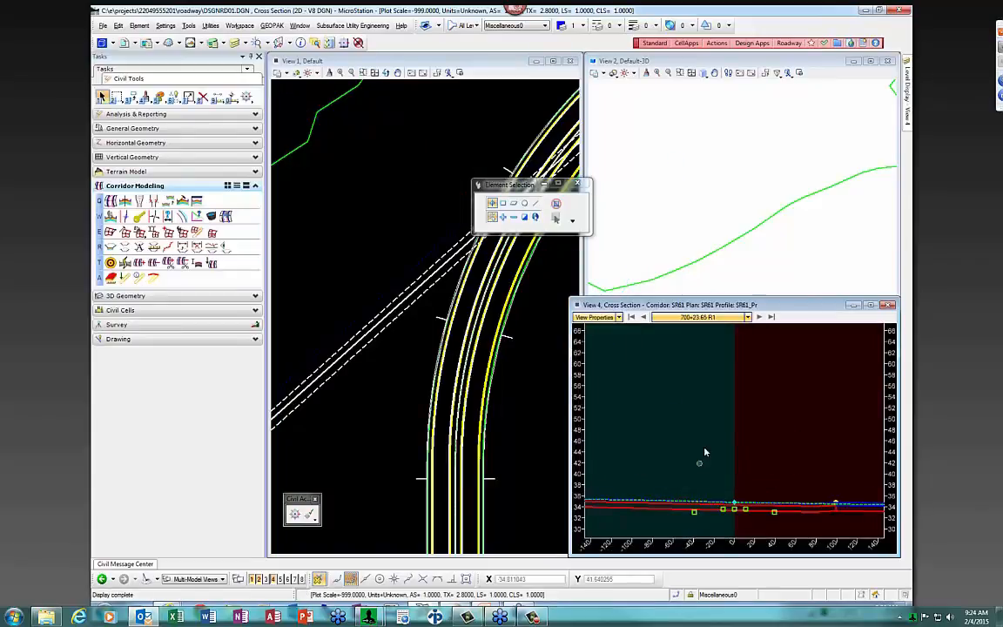
# Jump to station 712+00, step to 712+36.98, then back to 711+87.60
pyautogui.click(746, 318)
pyautogui.write('71200')
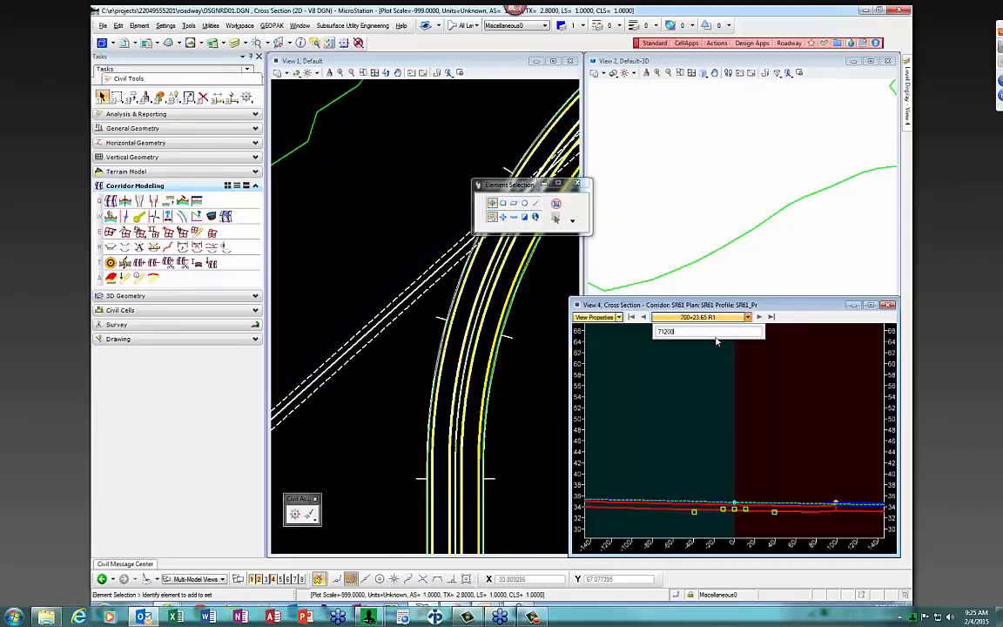
pyautogui.press('Return')
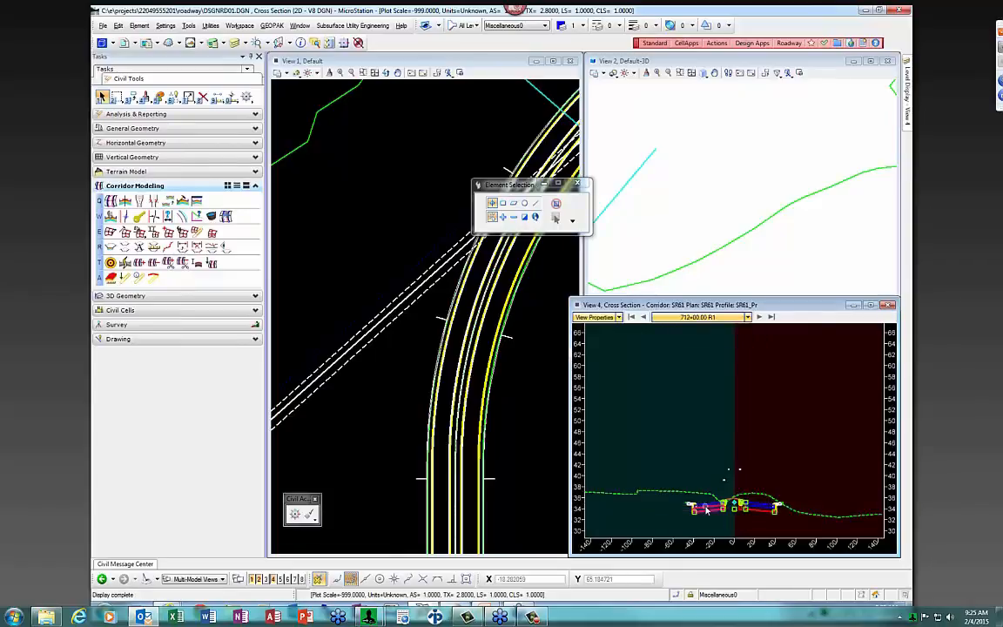
pyautogui.scroll(2, 725, 521)
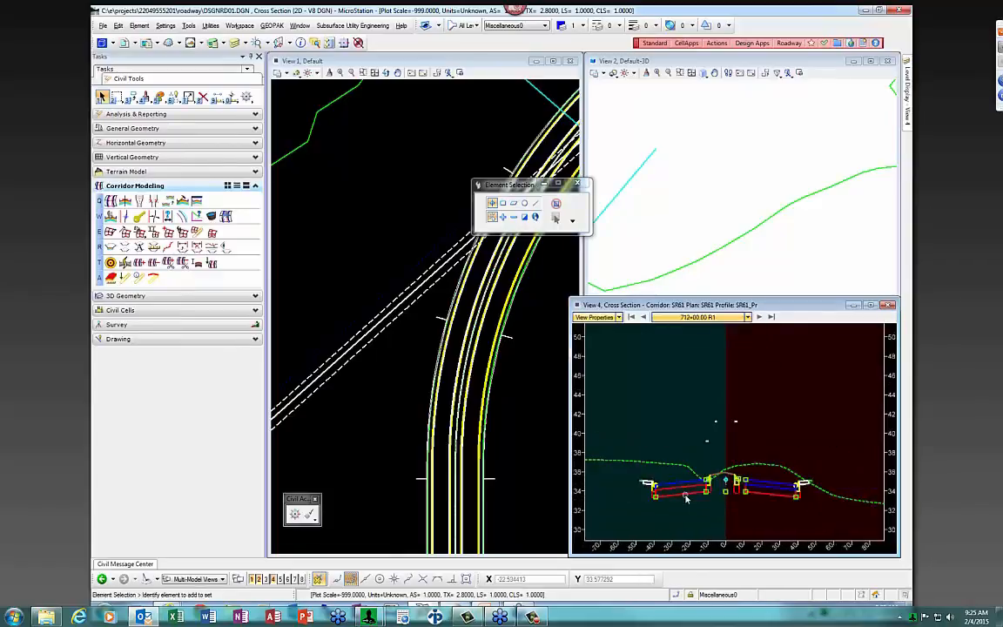
pyautogui.scroll(2, 716, 519)
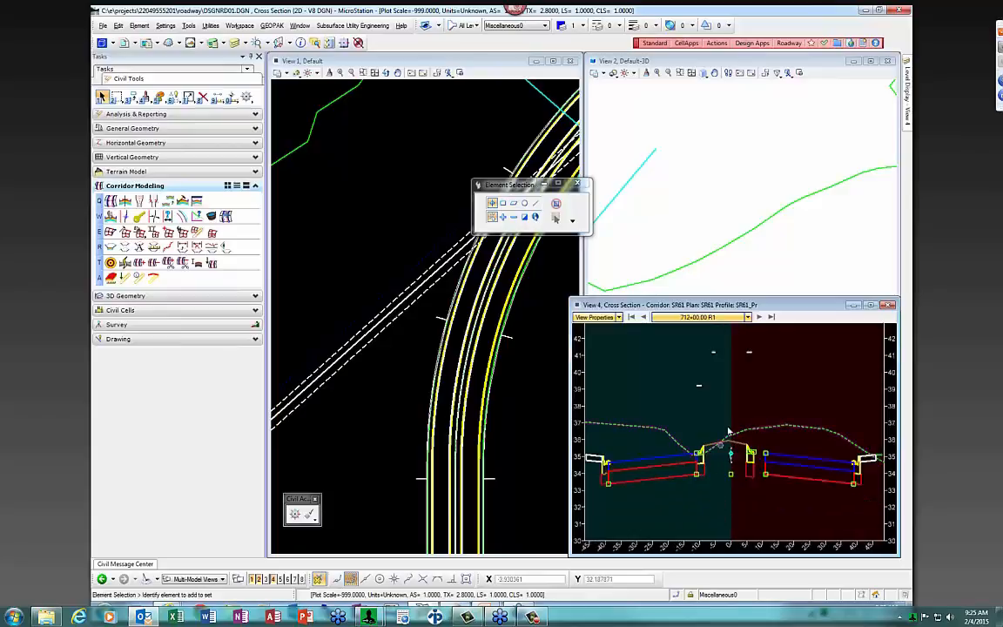
pyautogui.click(758, 317)
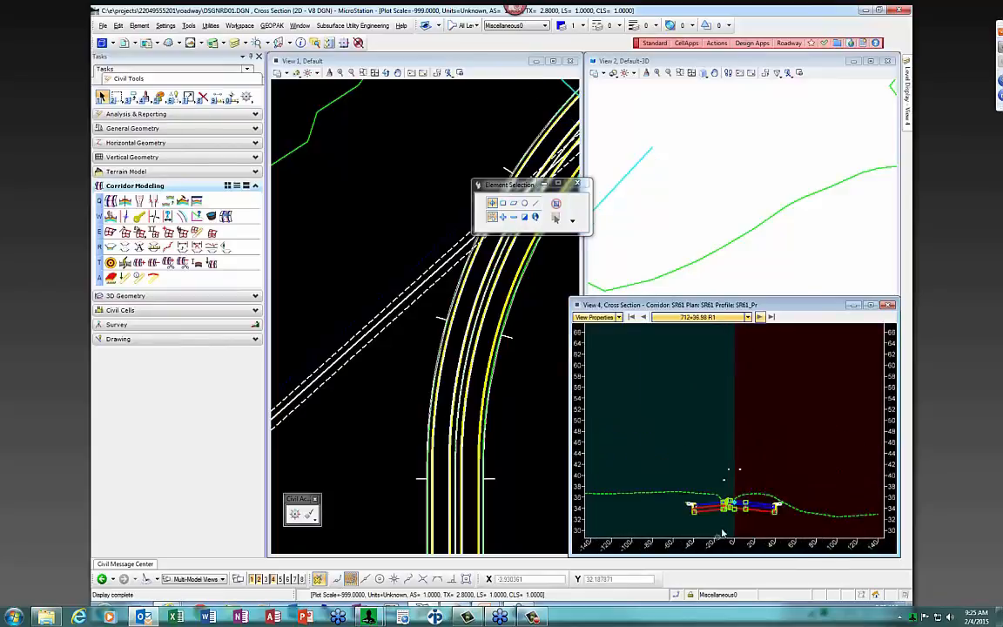
pyautogui.scroll(2, 727, 525)
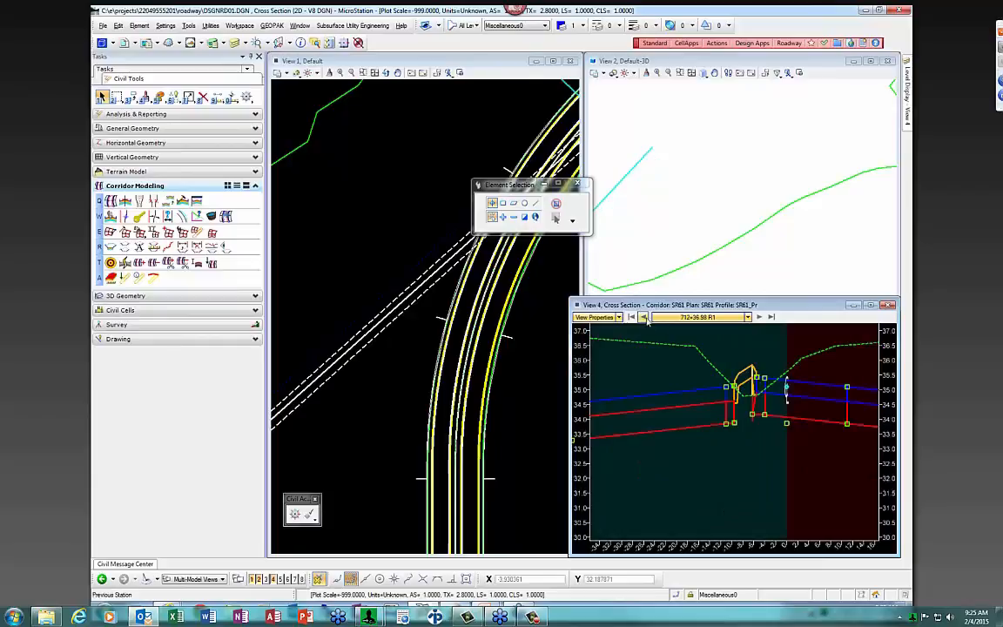
pyautogui.click(644, 317)
pyautogui.click(644, 318)
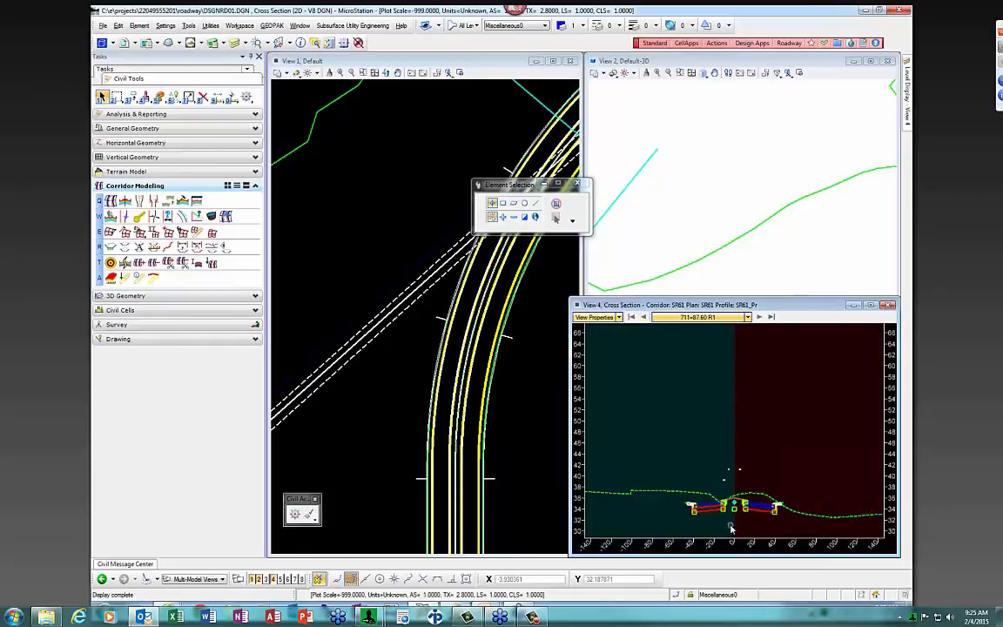
# Center the cross section on the current offsets via View Properties
pyautogui.scroll(2, 740, 523)
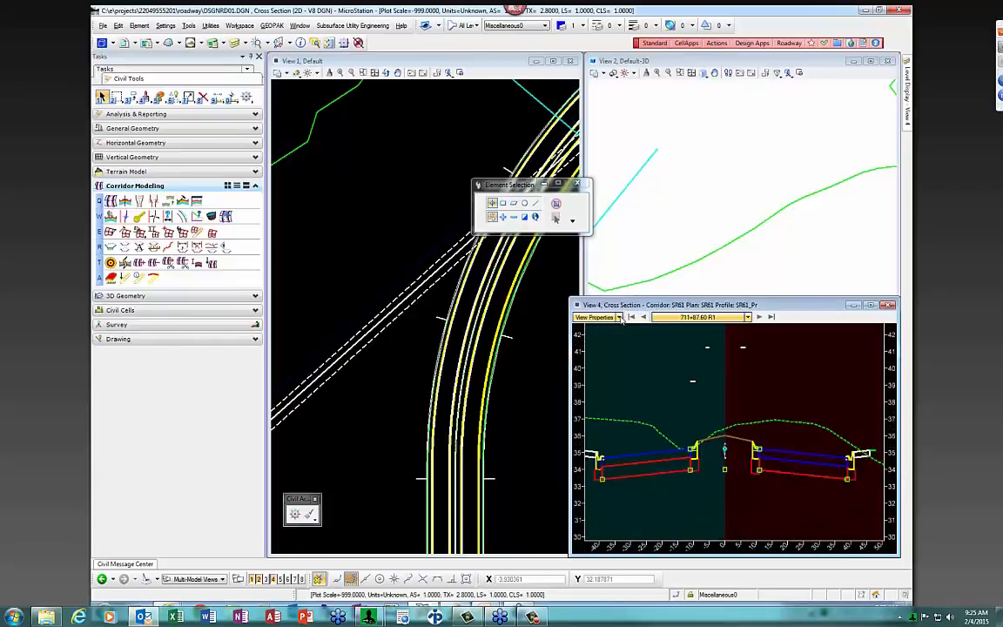
pyautogui.click(618, 318)
pyautogui.click(581, 350)
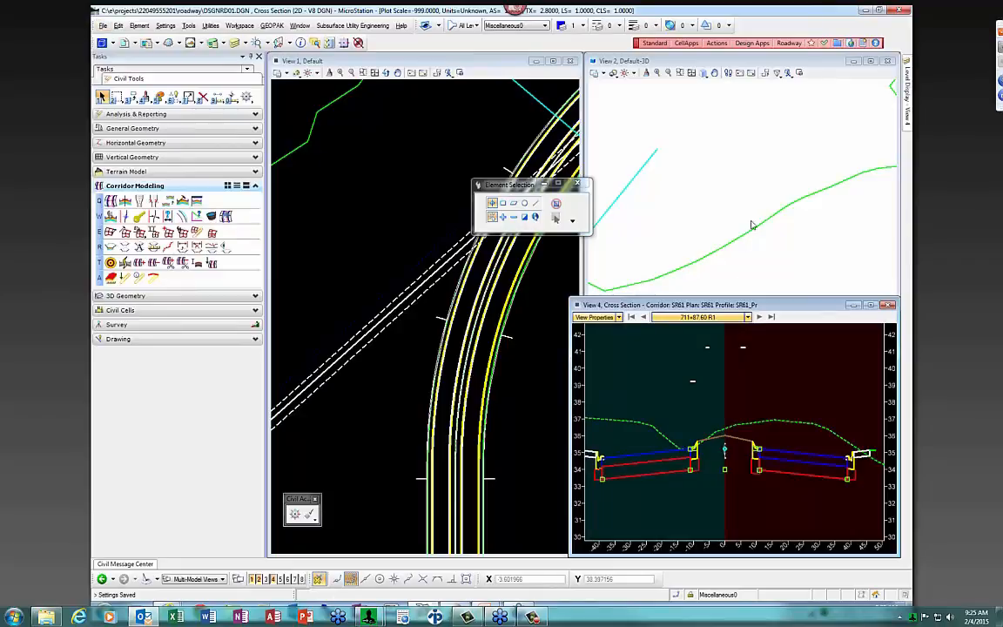
pyautogui.scroll(-3, 748, 218)
pyautogui.scroll(-2, 766, 200)
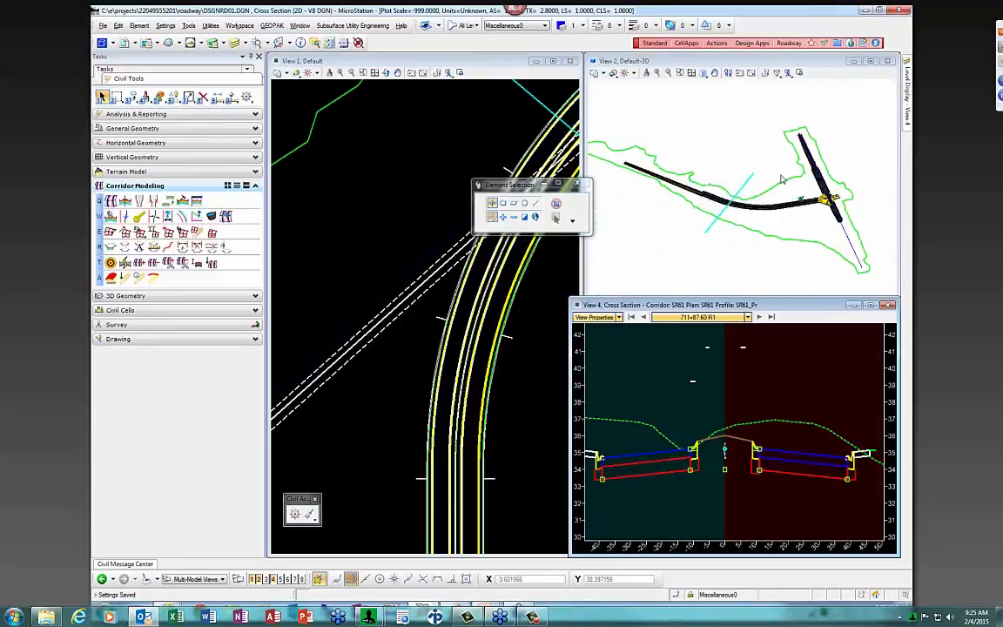
pyautogui.scroll(3, 718, 213)
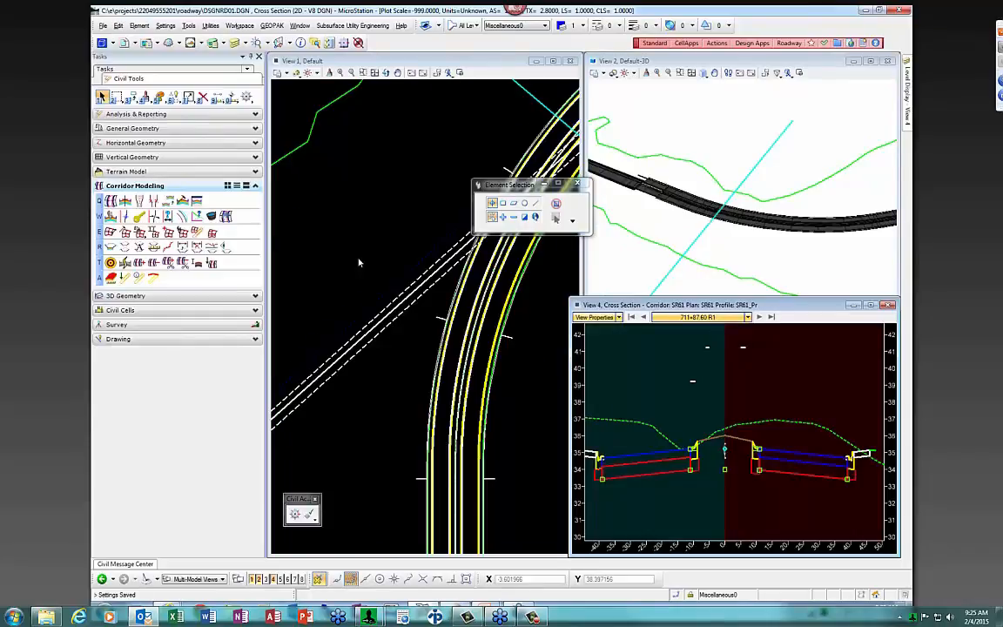
pyautogui.scroll(-2, 359, 261)
pyautogui.scroll(2, 443, 230)
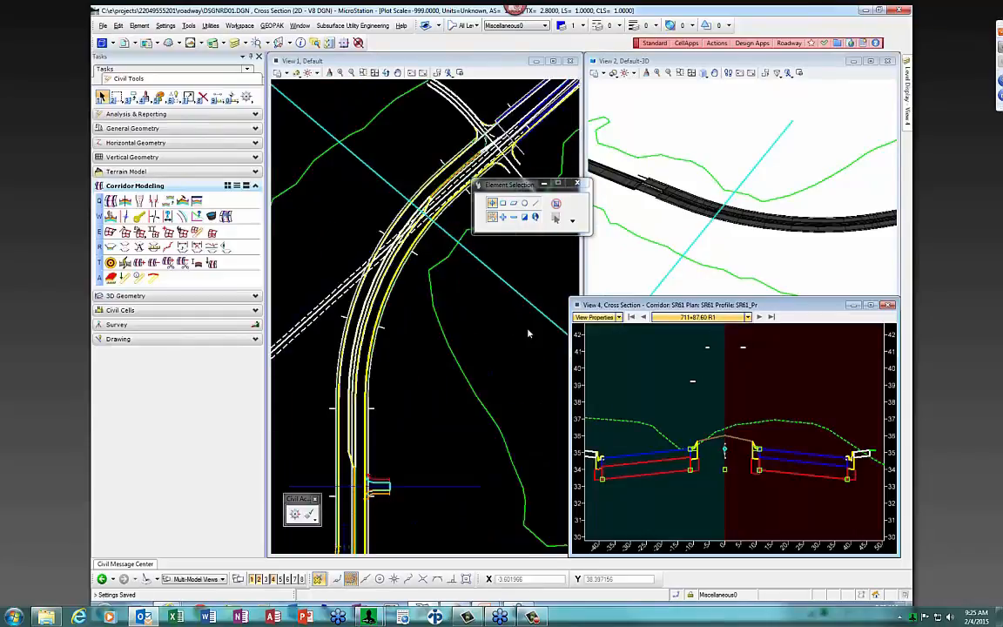
# Step back through station 710+00.00 to 709+50.00, then reactivate the plan view
pyautogui.click(645, 318)
pyautogui.click(645, 318)
pyautogui.click(645, 318)
pyautogui.click(645, 319)
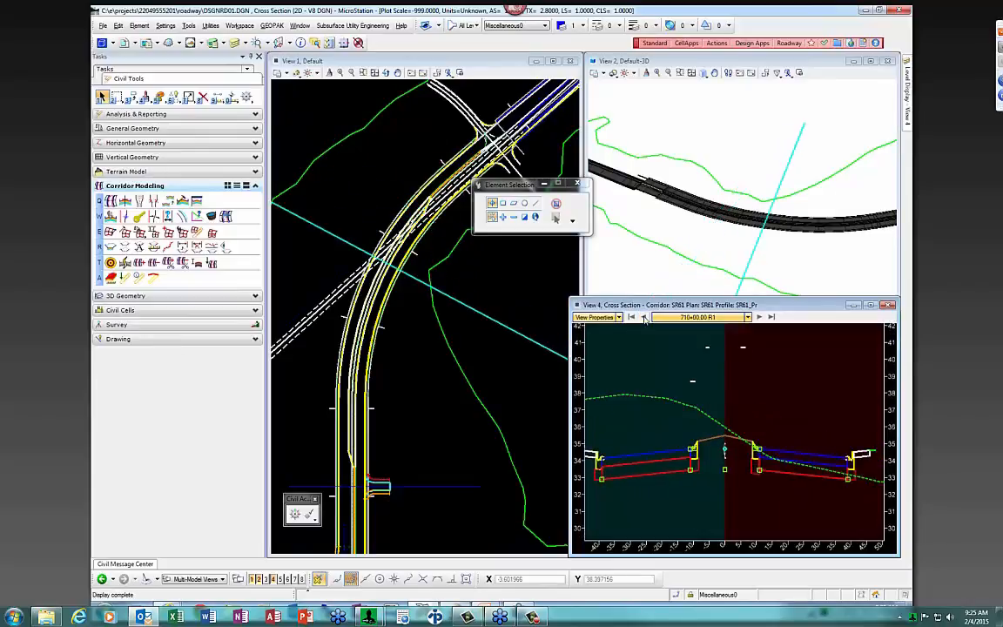
pyautogui.click(644, 318)
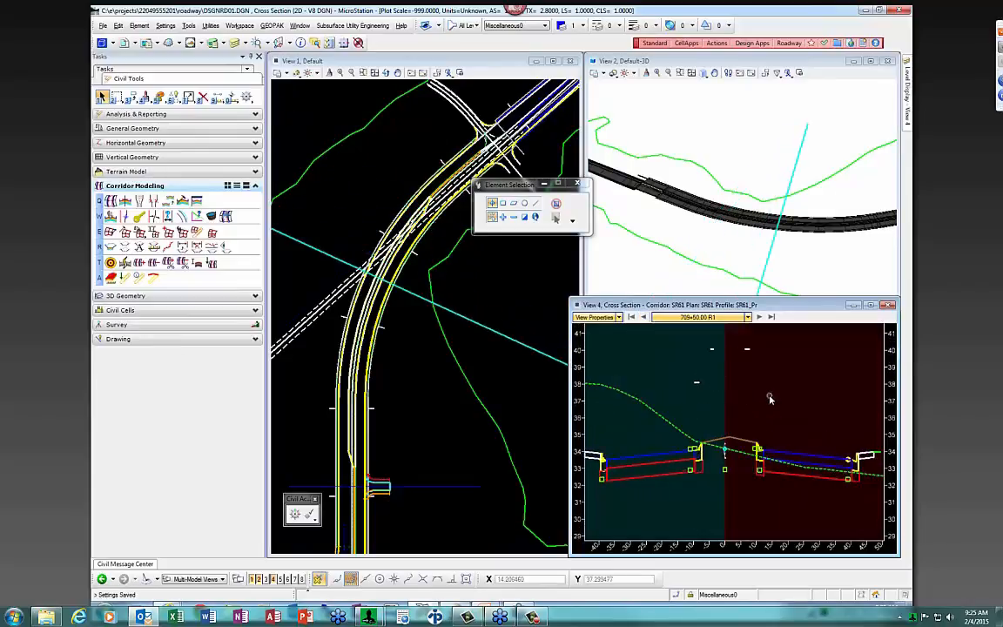
pyautogui.click(414, 351)
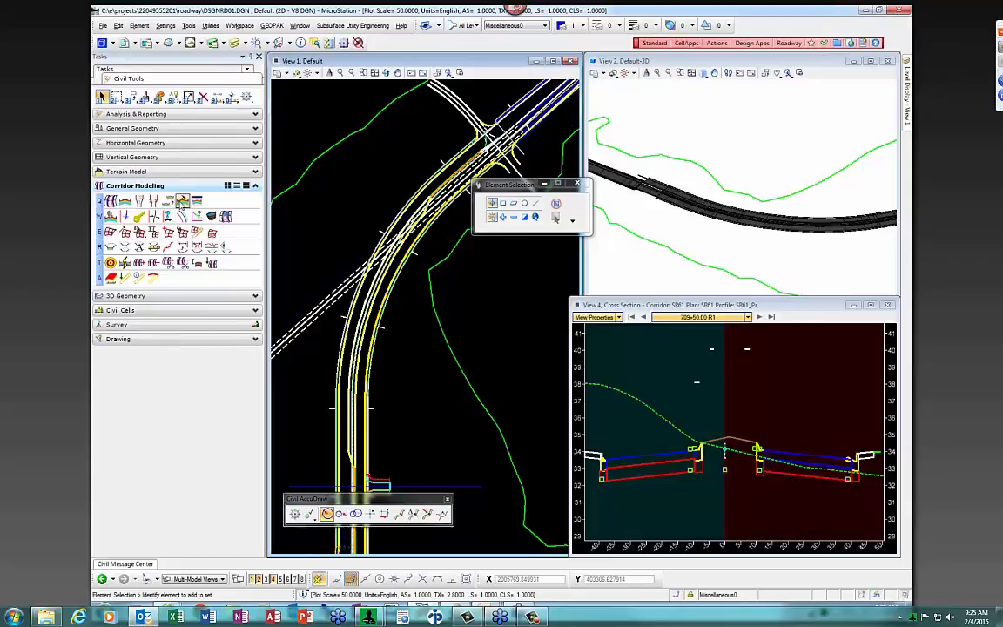
pyautogui.click(183, 200)
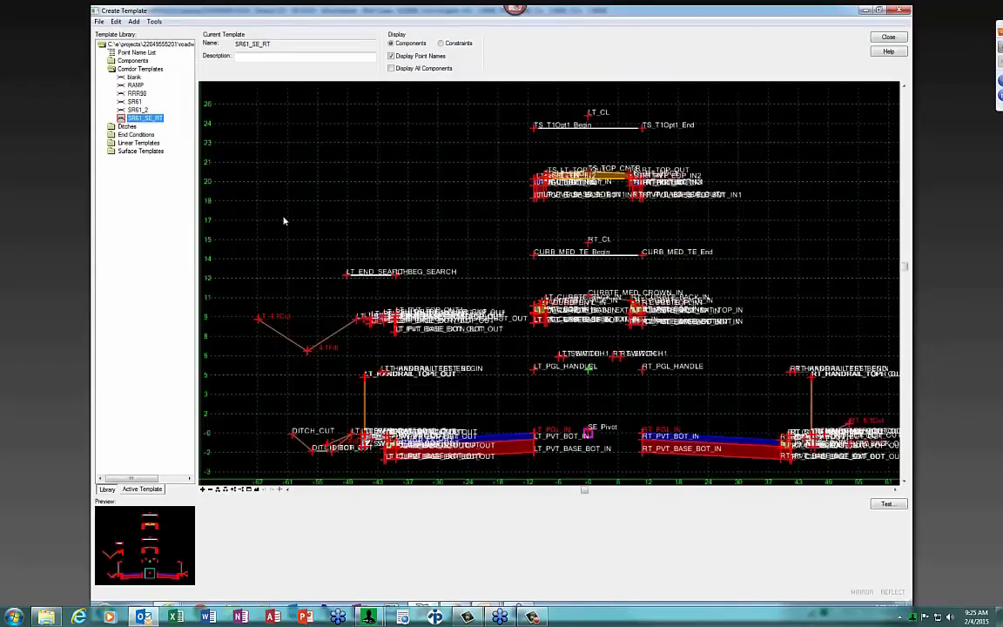
pyautogui.click(133, 102)
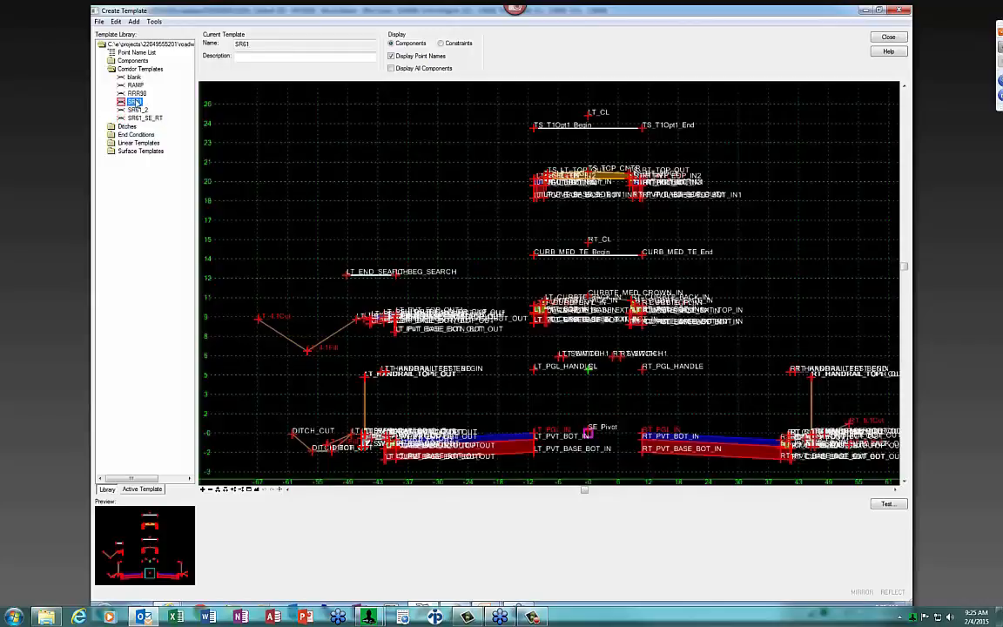
pyautogui.click(391, 55)
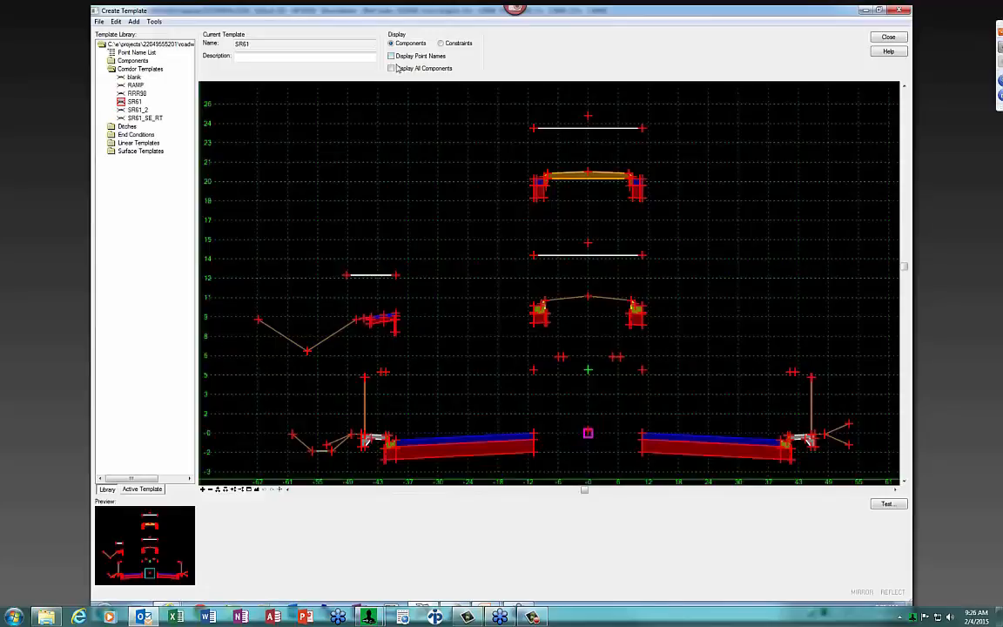
pyautogui.scroll(2, 588, 432)
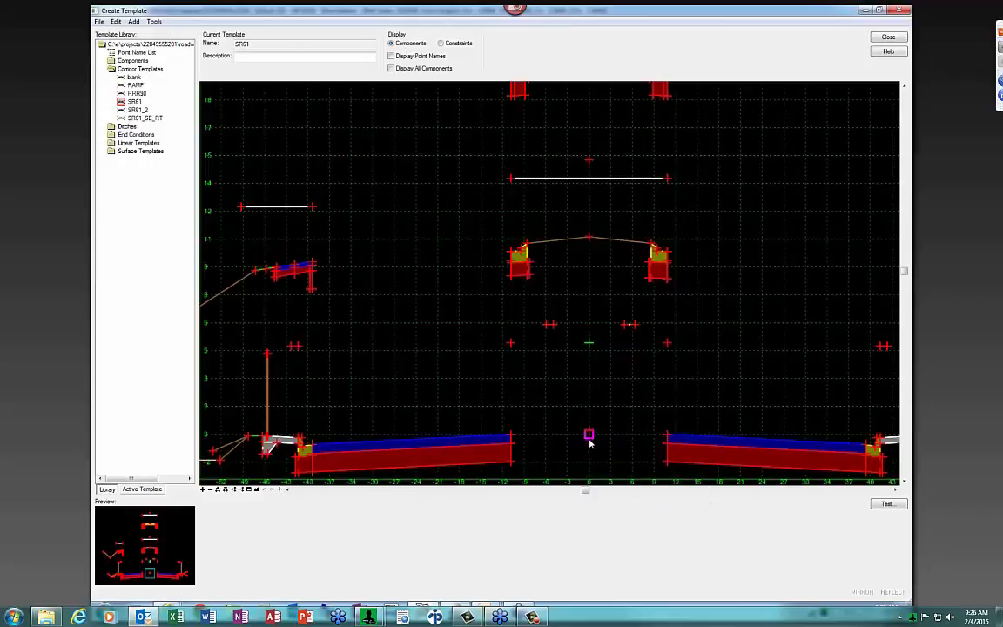
pyautogui.scroll(-1, 587, 311)
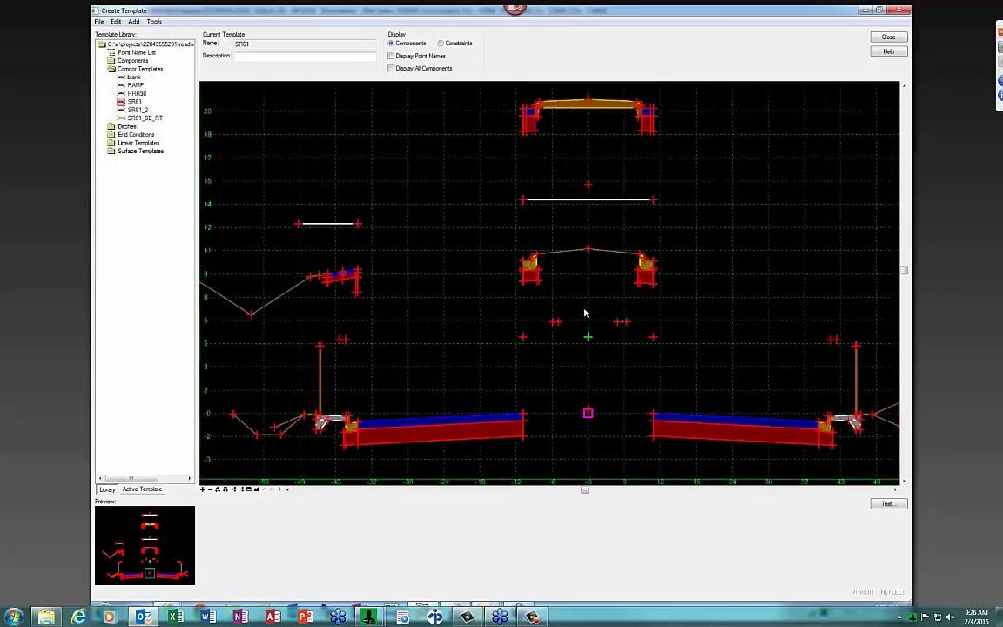
pyautogui.scroll(1, 584, 419)
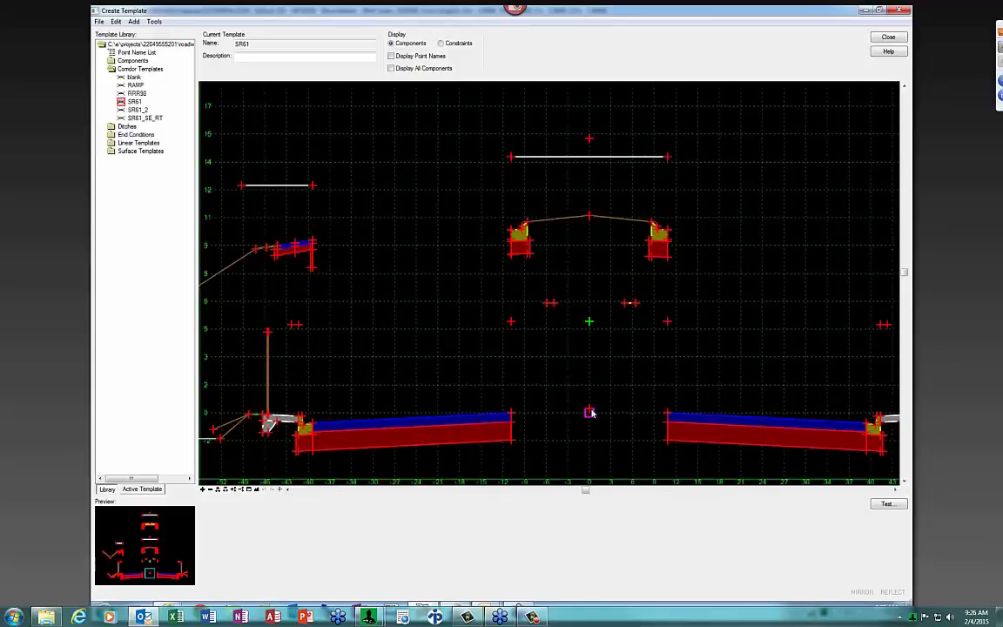
pyautogui.moveTo(590, 412)
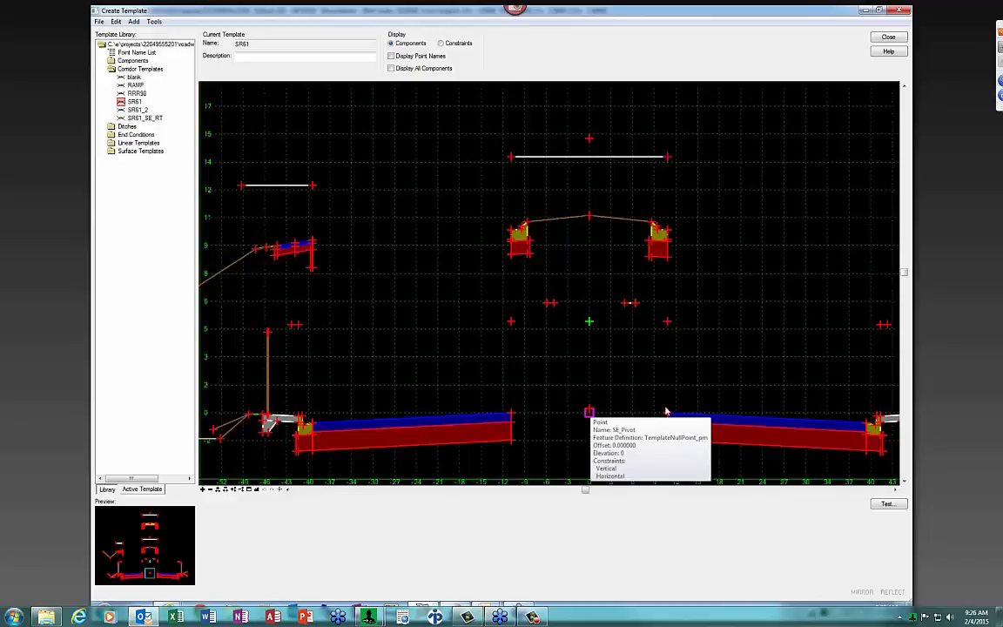
pyautogui.moveTo(665, 416)
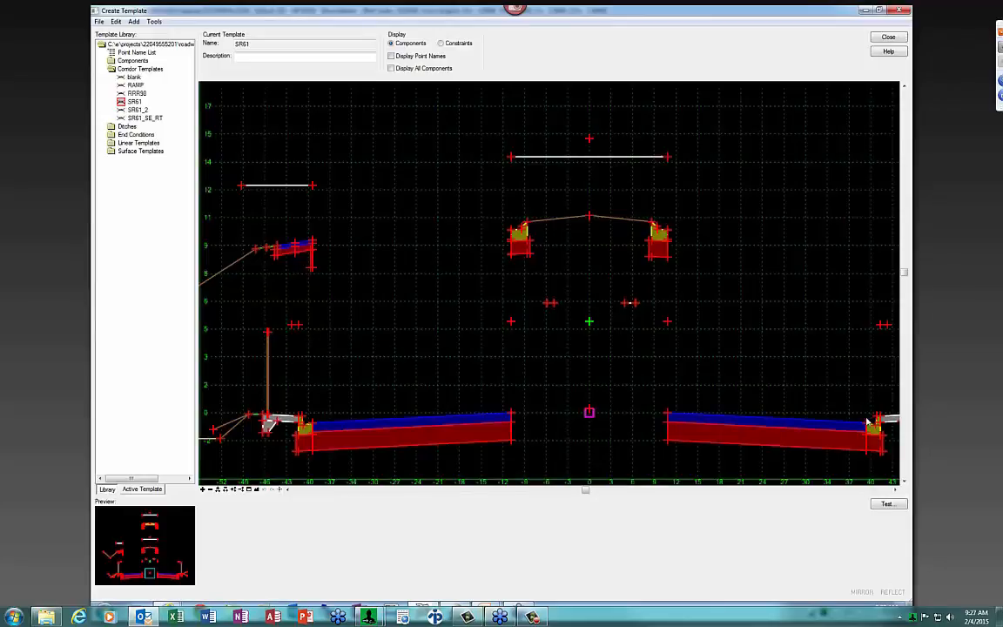
pyautogui.moveTo(866, 424)
pyautogui.doubleClick(139, 119)
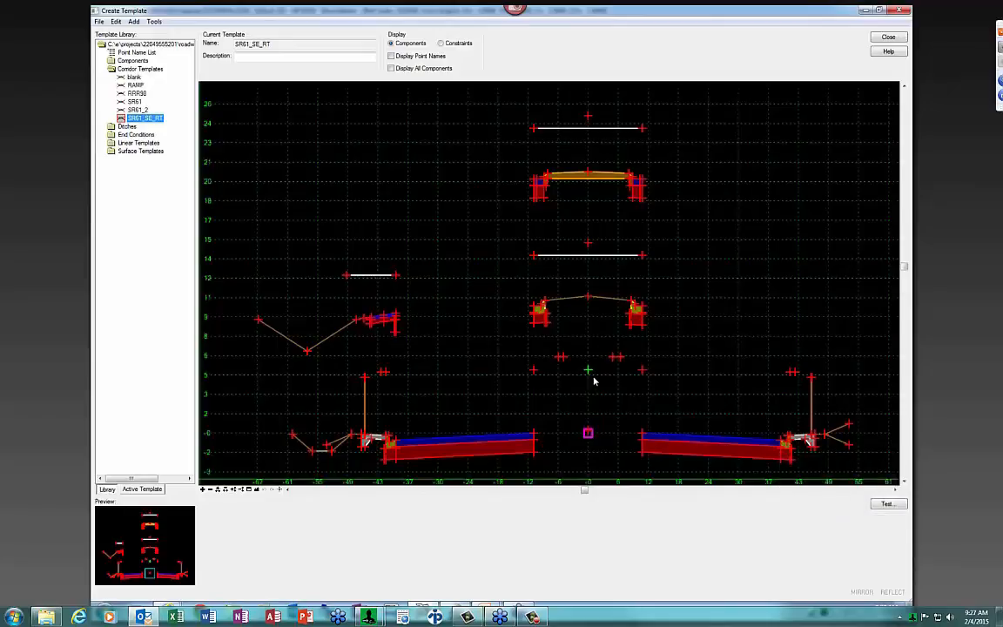
pyautogui.click(392, 57)
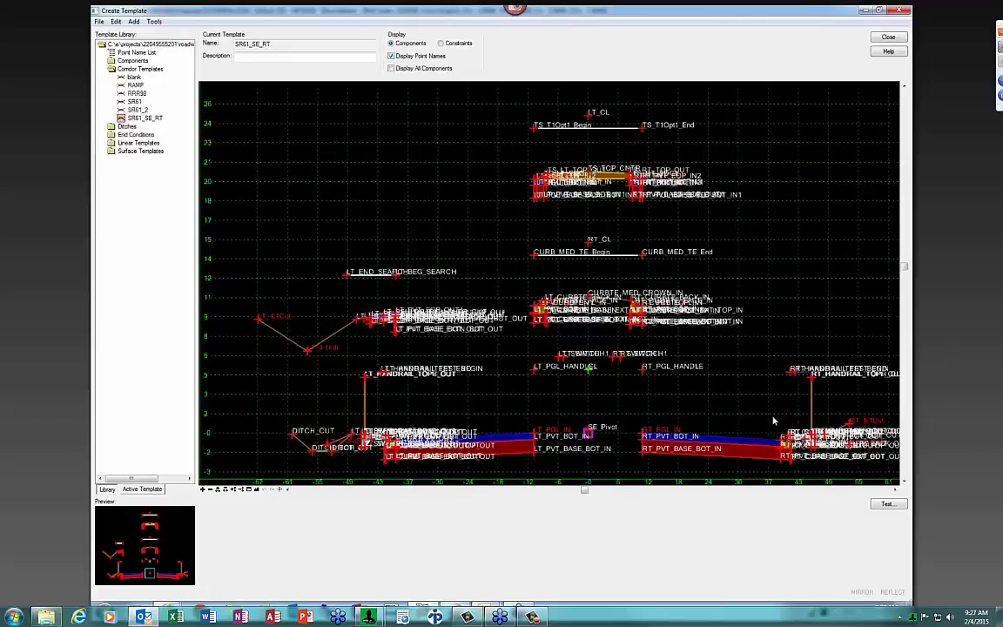
# Inspect SR61_SE_RT's point constraints without name labels, then load SR61 displayed as components
pyautogui.click(392, 56)
pyautogui.click(440, 44)
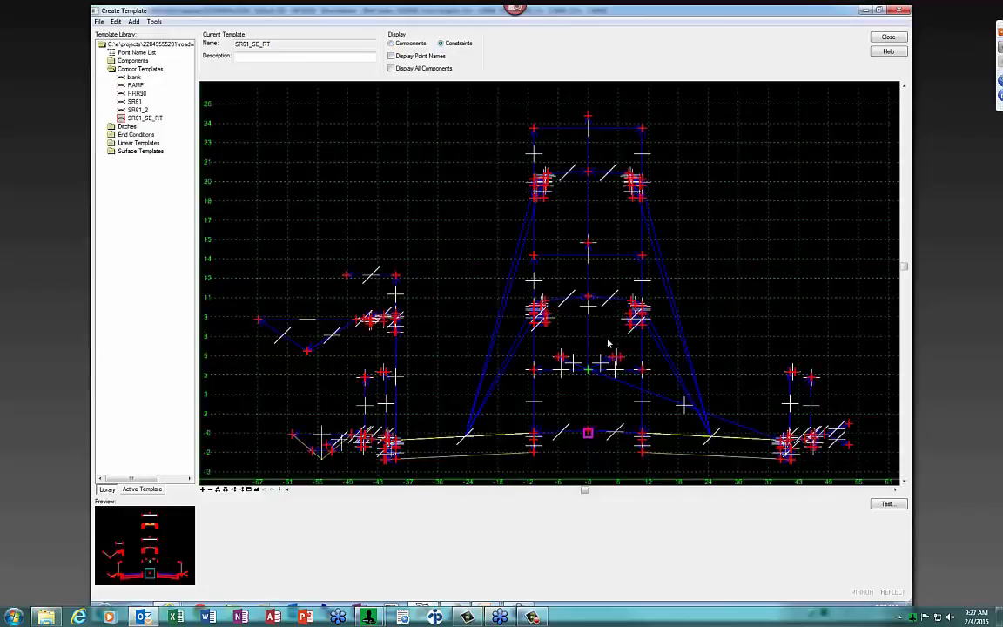
pyautogui.moveTo(587, 372)
pyautogui.moveTo(731, 441)
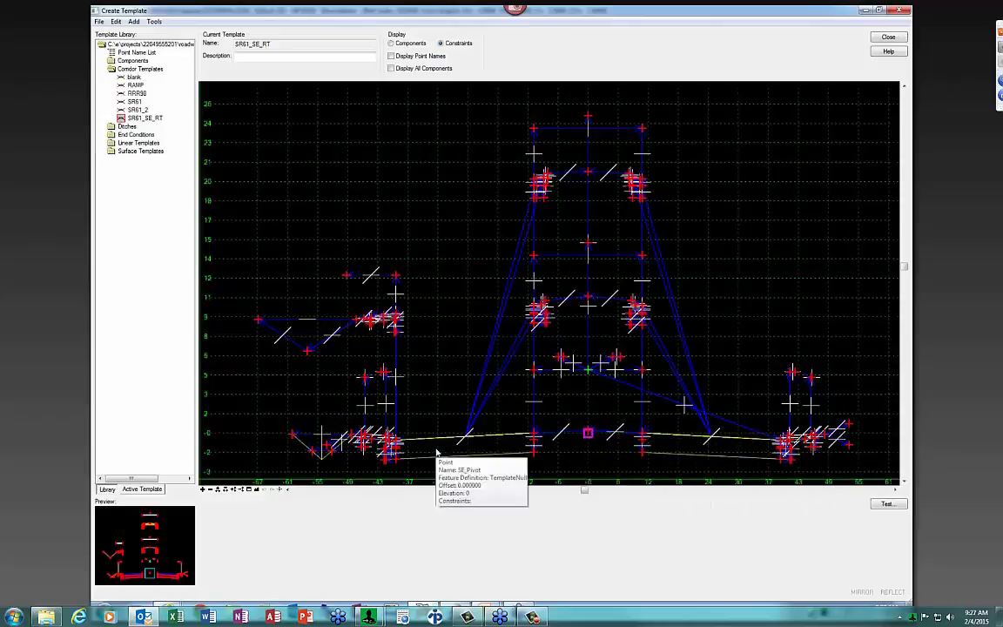
pyautogui.moveTo(782, 441)
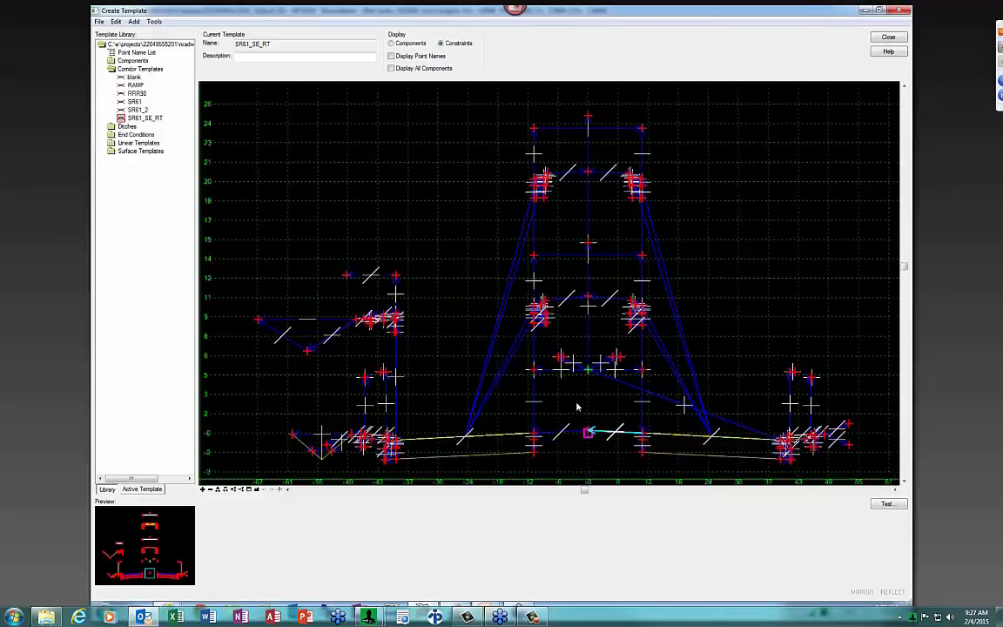
pyautogui.doubleClick(134, 102)
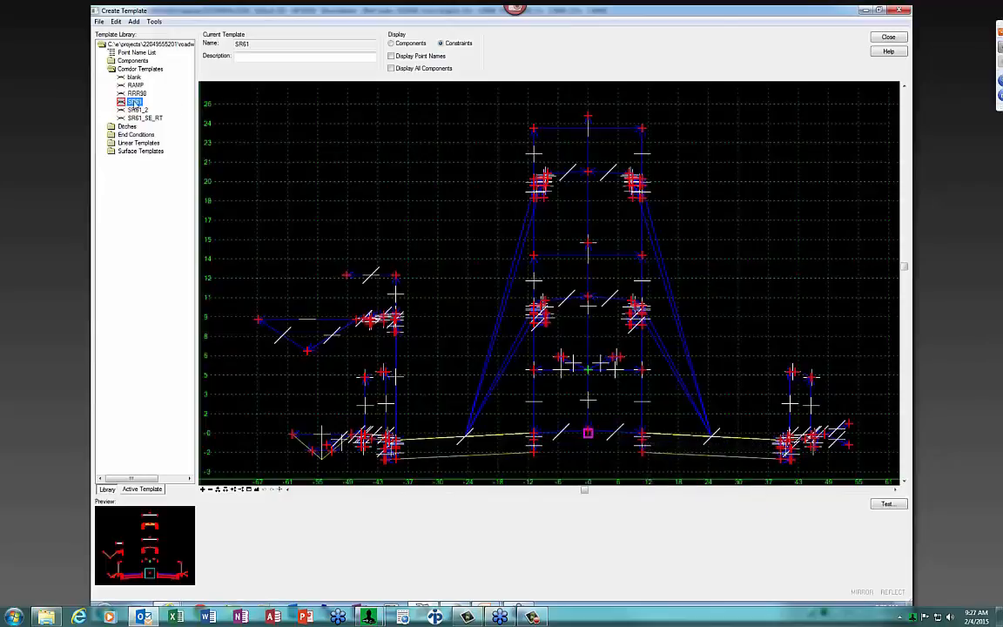
pyautogui.click(392, 44)
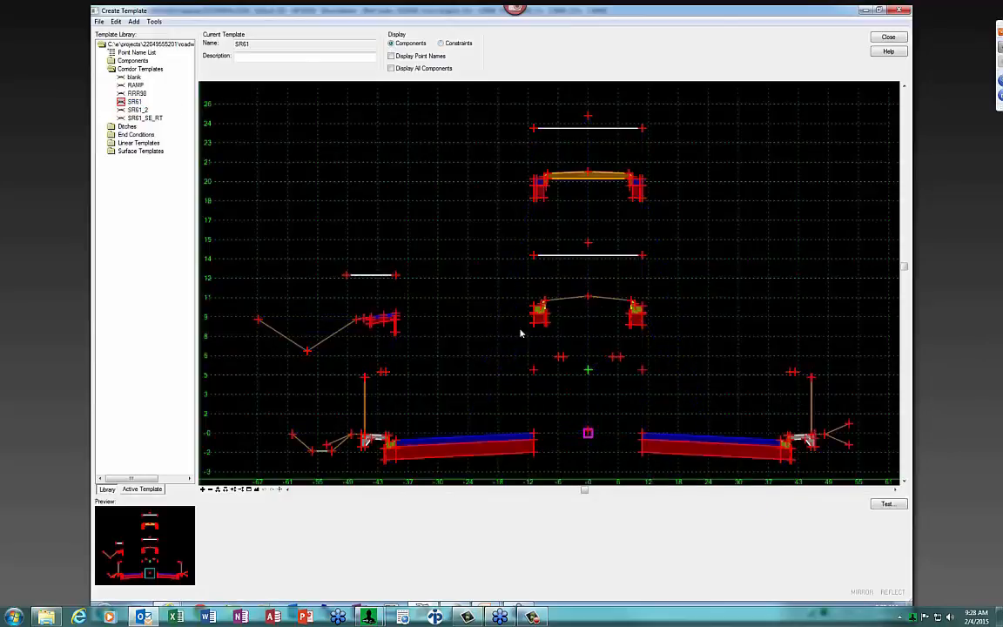
pyautogui.moveTo(588, 433)
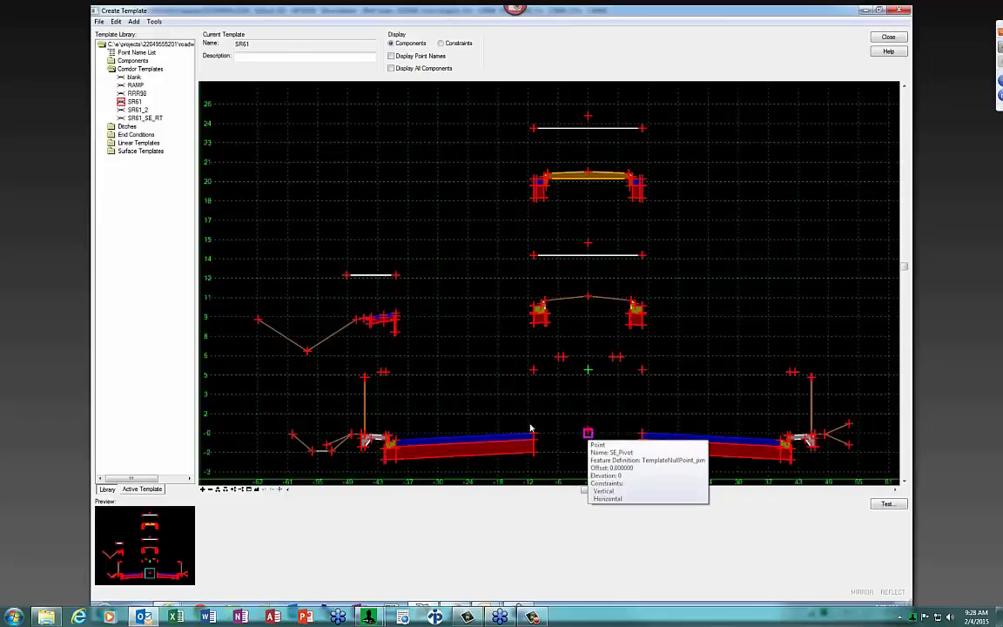
pyautogui.moveTo(533, 434)
pyautogui.moveTo(642, 434)
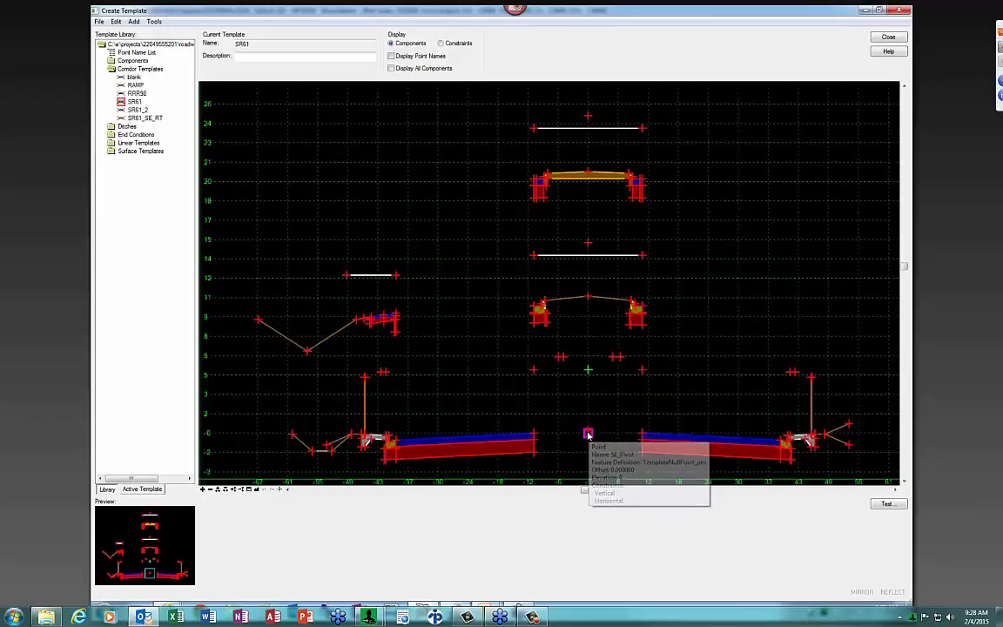
pyautogui.doubleClick(587, 433)
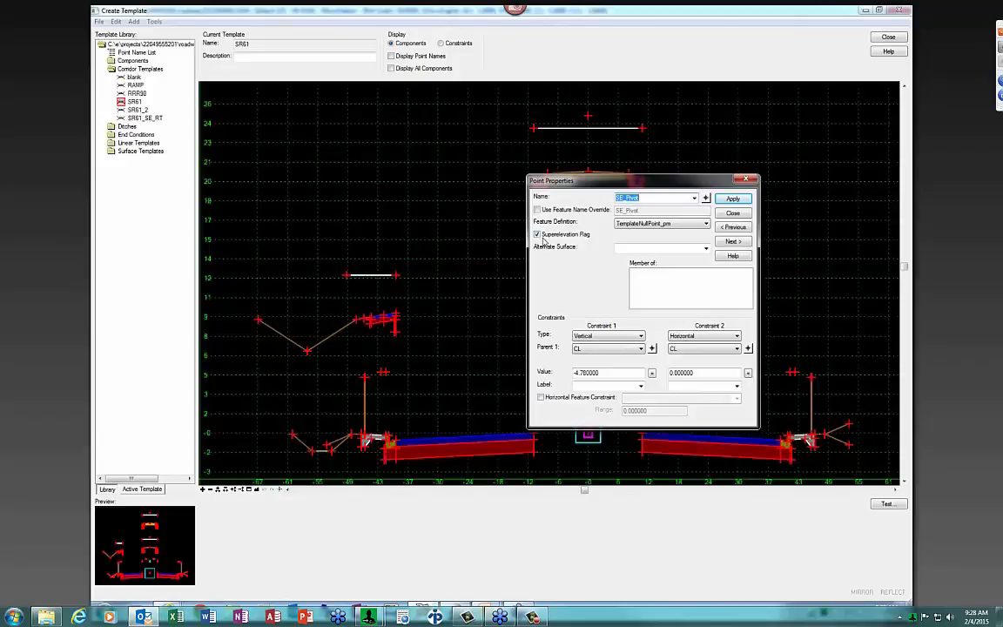
pyautogui.click(706, 199)
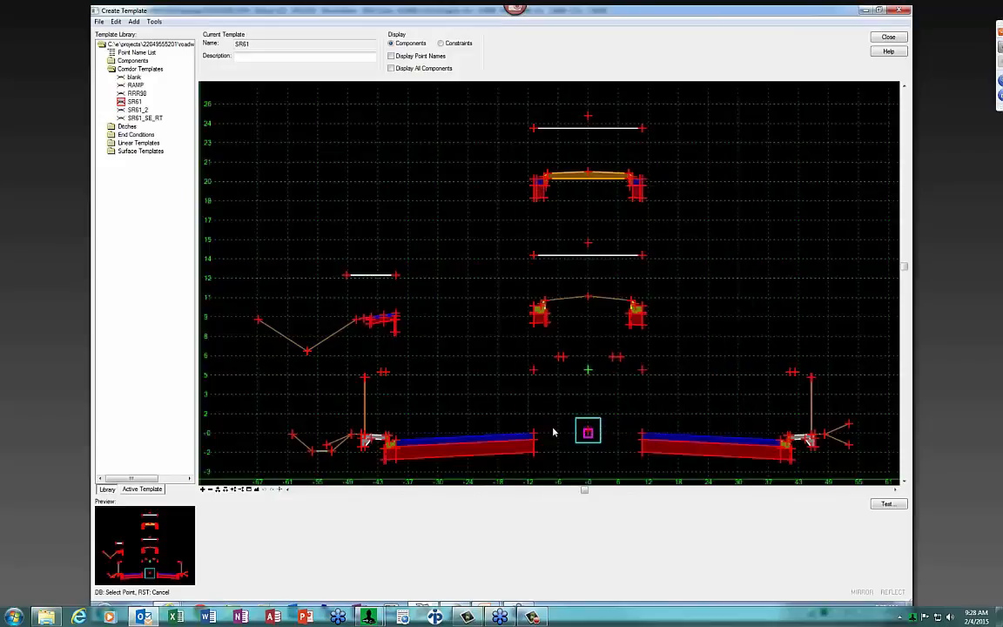
pyautogui.click(535, 434)
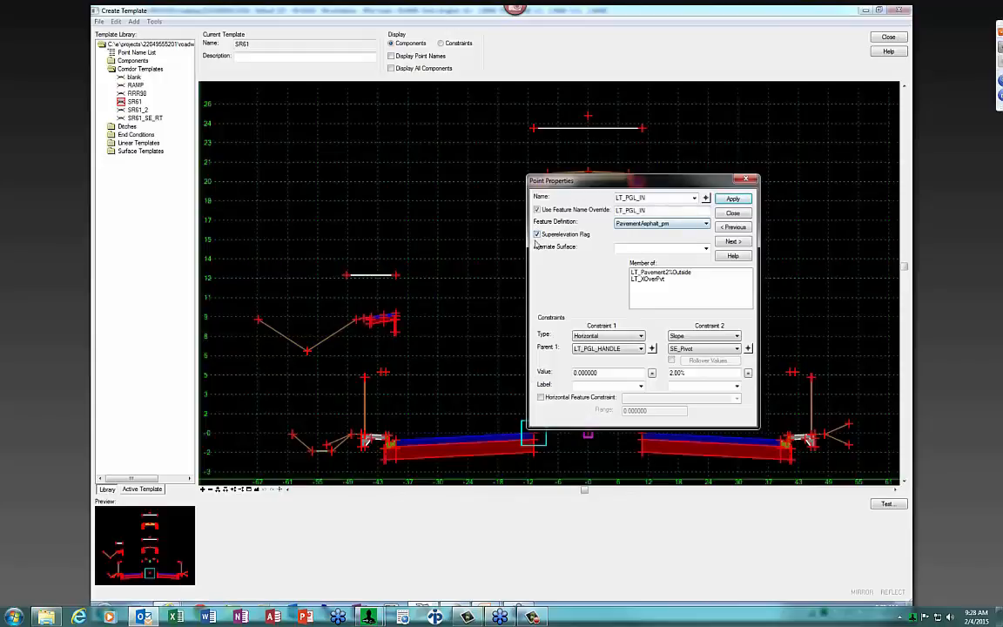
pyautogui.click(733, 213)
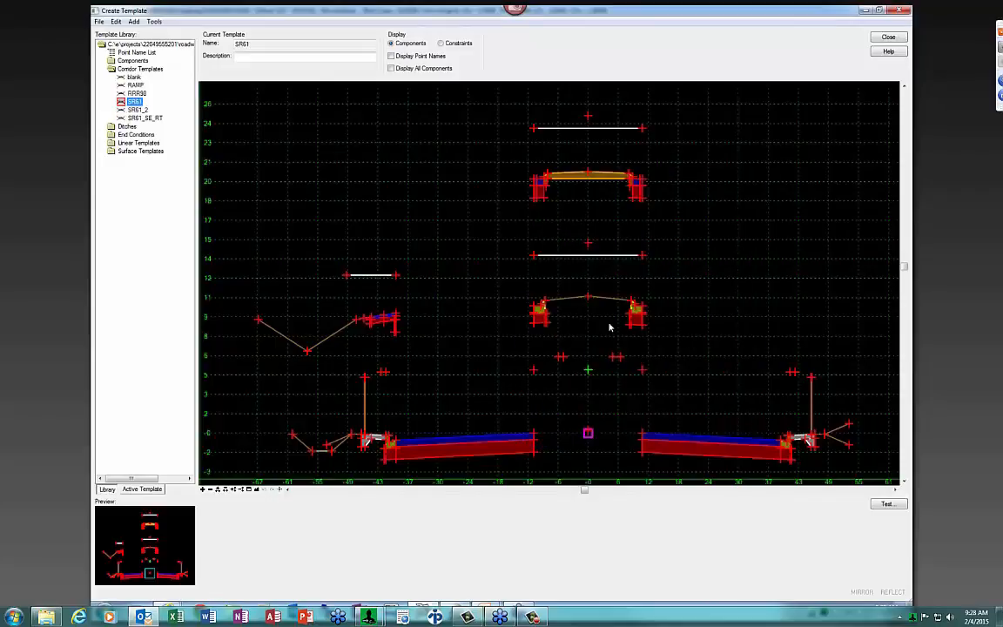
pyautogui.moveTo(542, 310)
pyautogui.scroll(3, 542, 310)
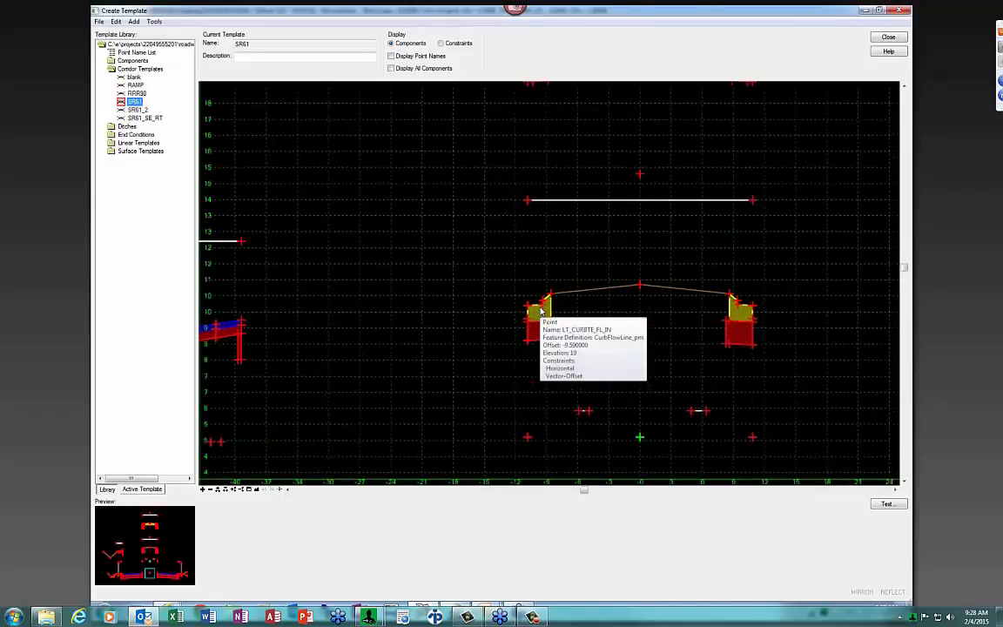
pyautogui.doubleClick(541, 310)
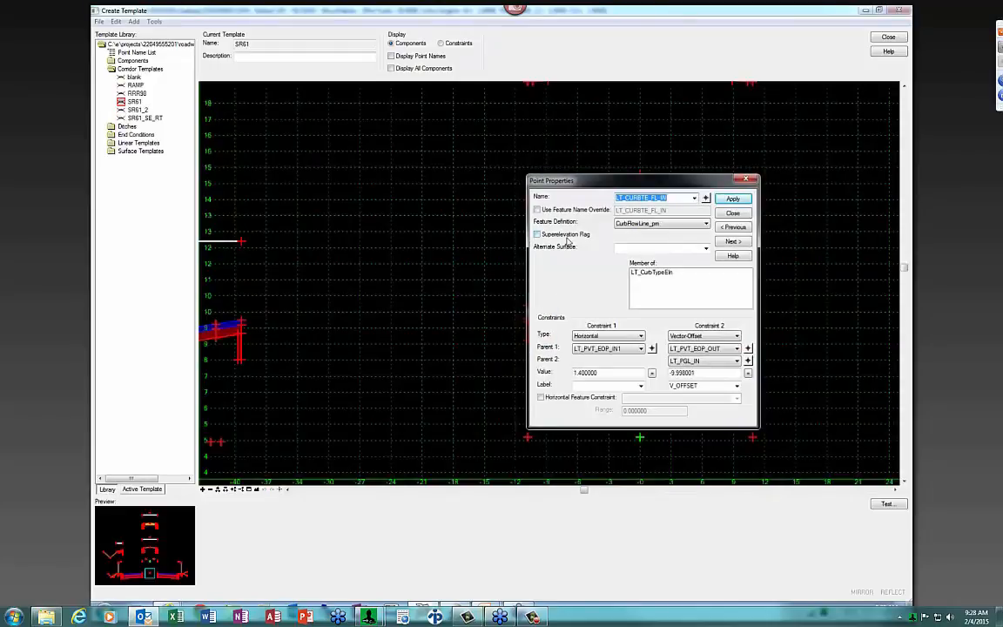
pyautogui.click(733, 212)
pyautogui.scroll(1, 523, 312)
pyautogui.moveTo(528, 310)
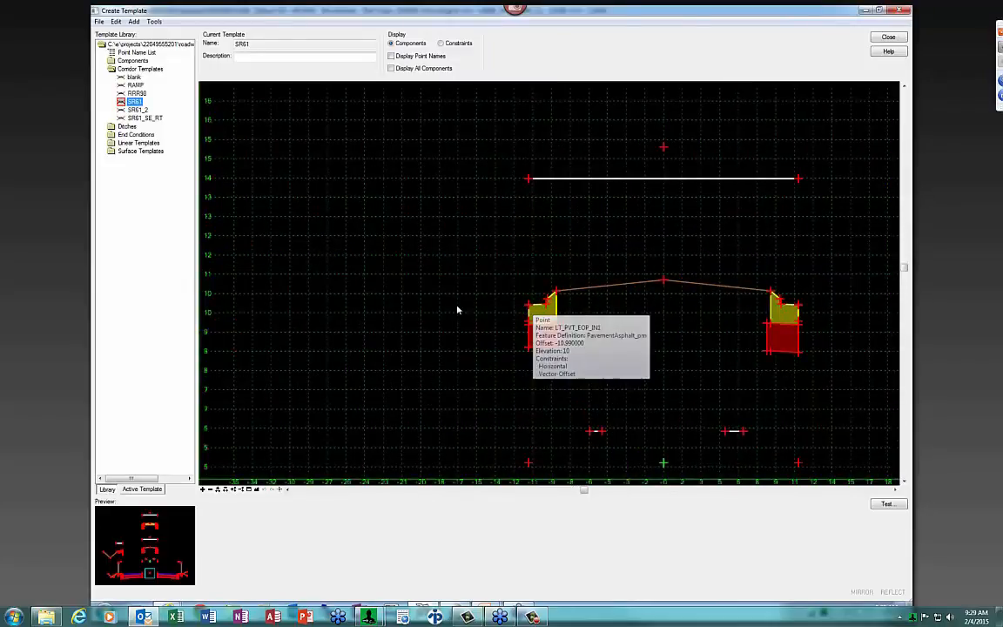
pyautogui.doubleClick(546, 309)
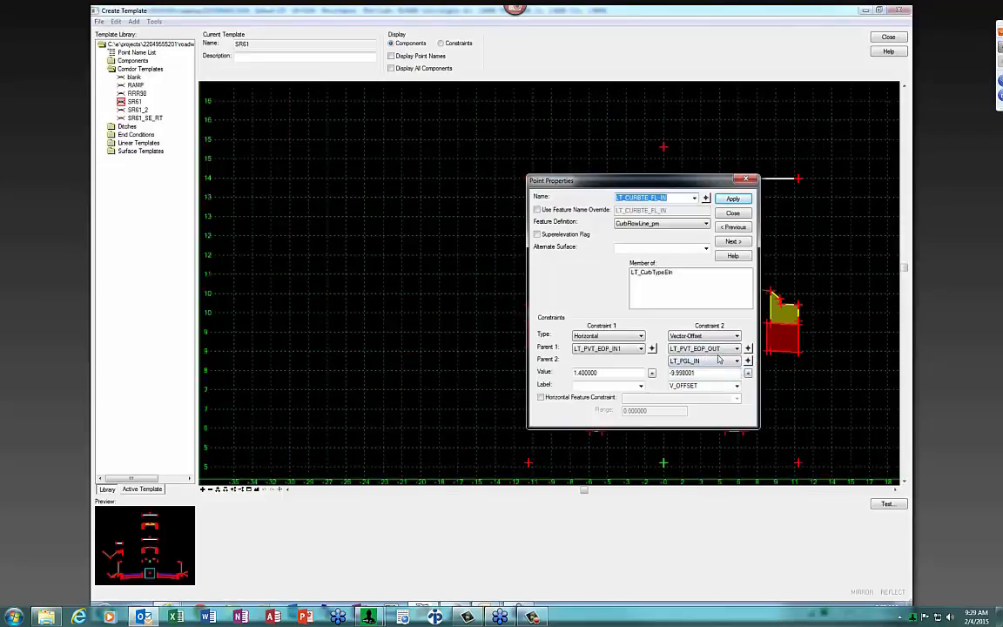
pyautogui.click(744, 216)
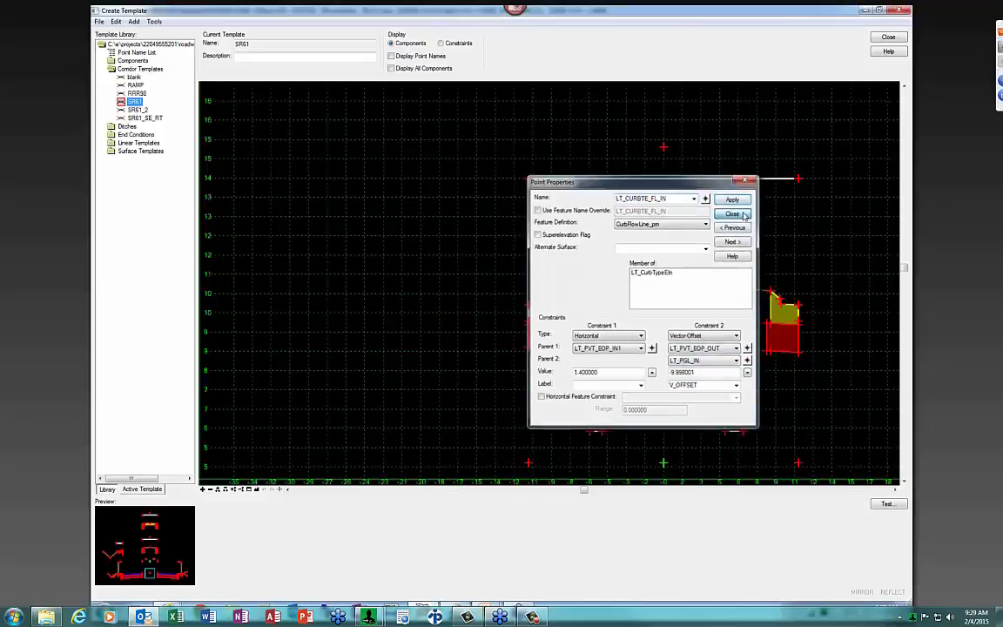
pyautogui.scroll(-5, 749, 223)
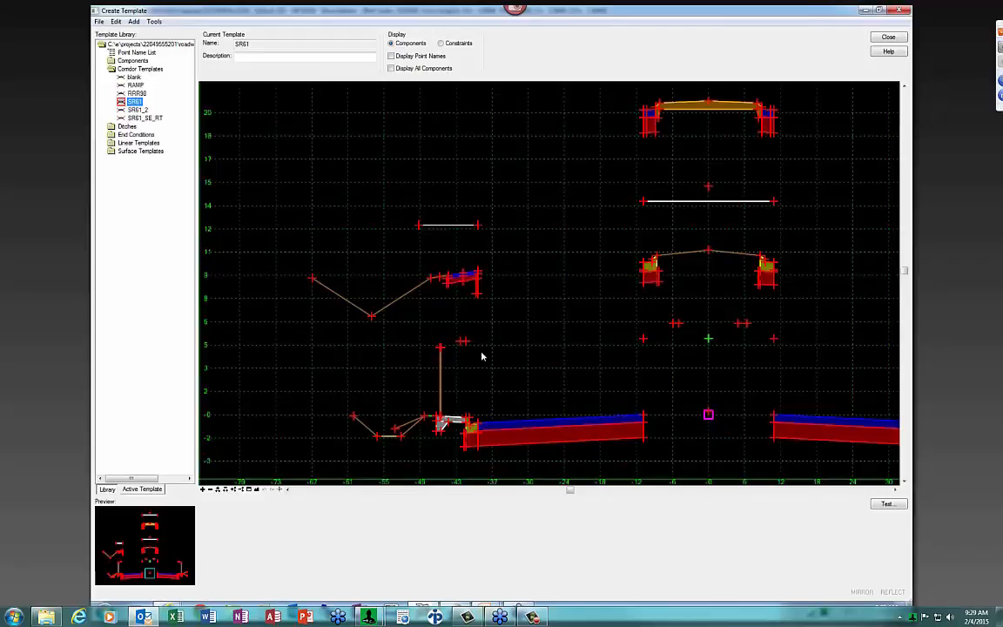
pyautogui.moveTo(475, 425)
pyautogui.moveTo(422, 418)
pyautogui.scroll(-1, 403, 305)
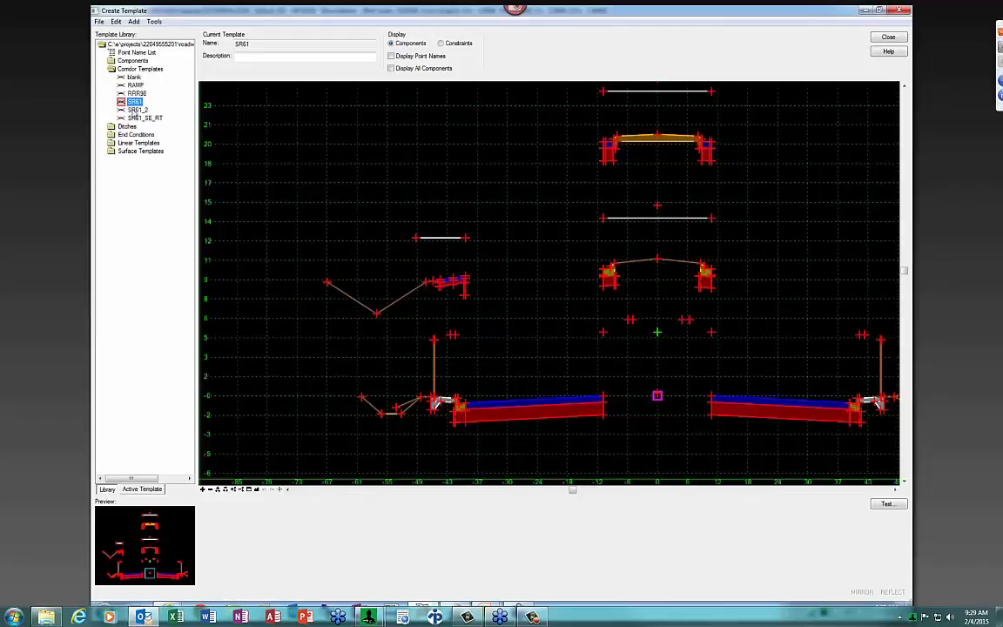
# Load SR61_2 and zoom in to examine its edge-of-pavement and shoulder points
pyautogui.doubleClick(136, 109)
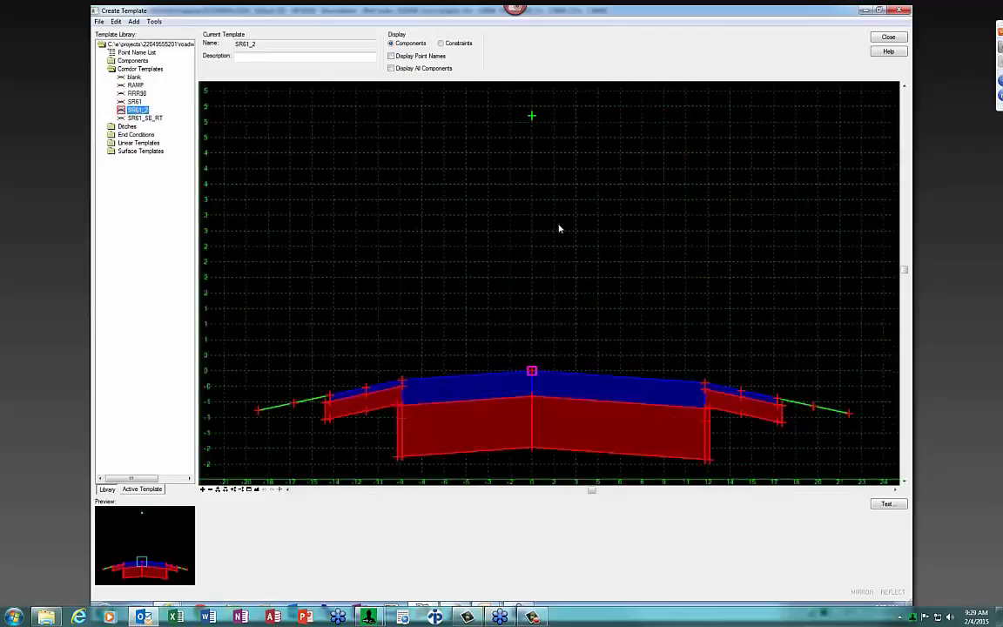
pyautogui.scroll(-1, 557, 232)
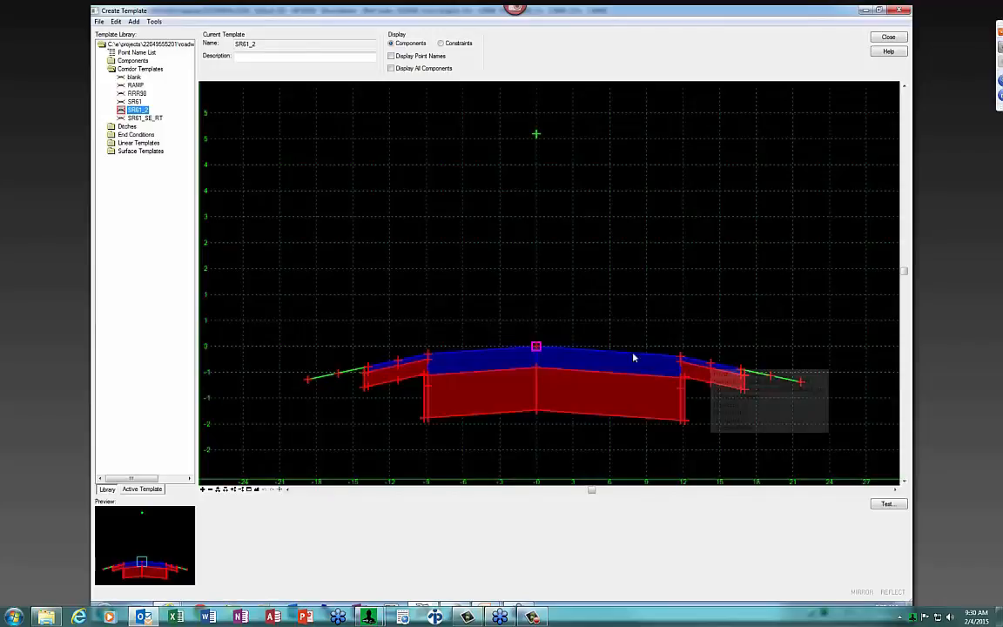
pyautogui.moveTo(440, 356)
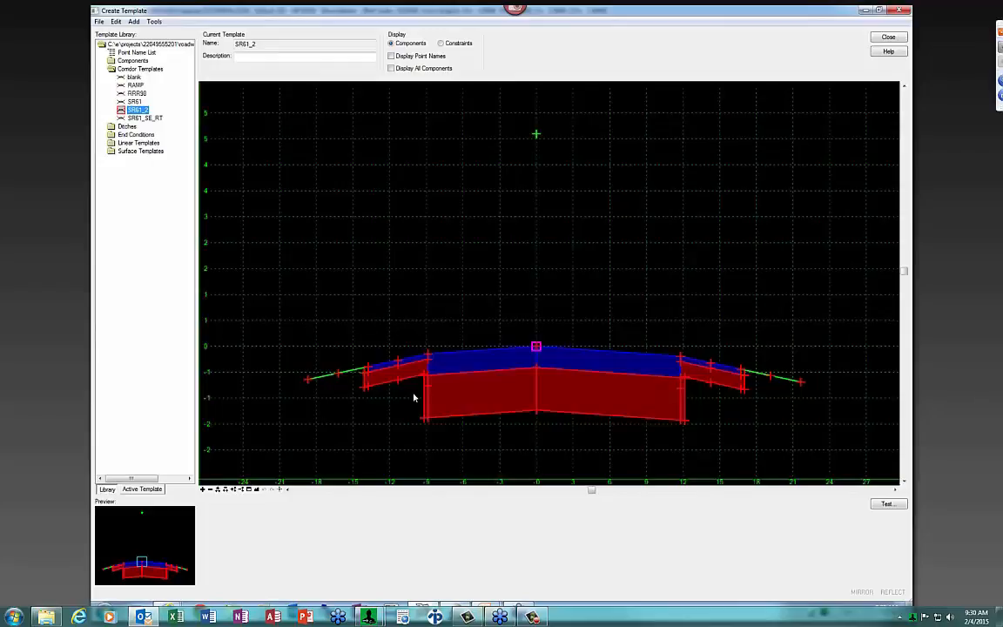
pyautogui.moveTo(369, 369)
pyautogui.scroll(4, 336, 381)
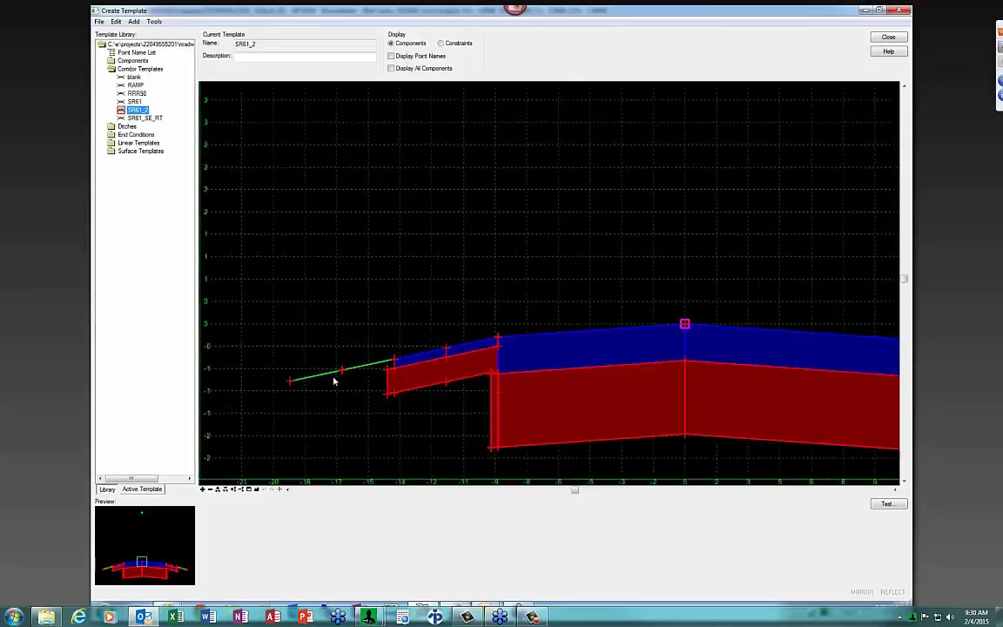
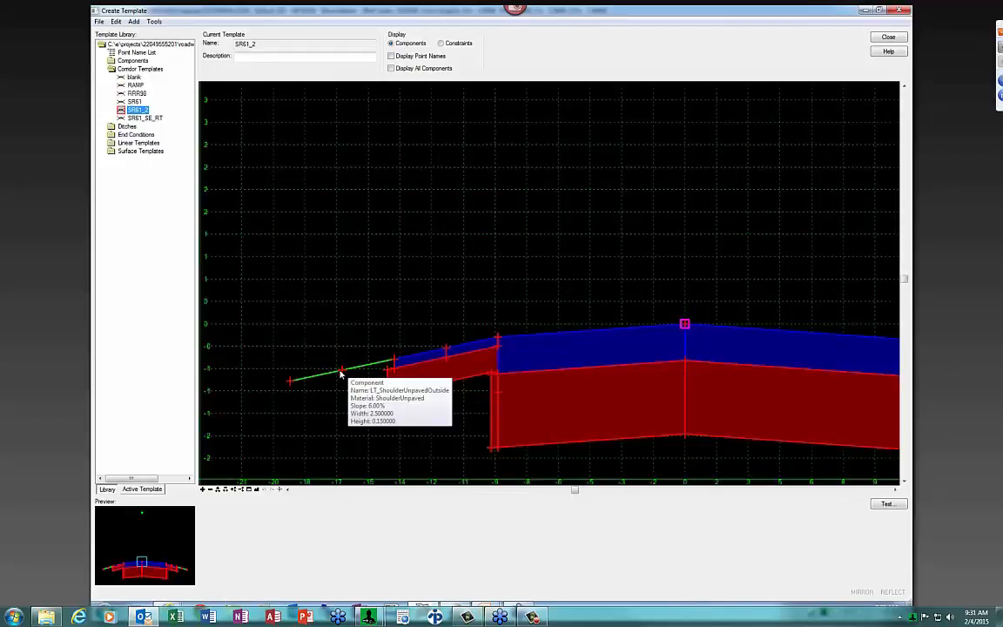
# Delete the extra point from SR61_2's green left unpaved-shoulder line
pyautogui.rightClick(342, 373)
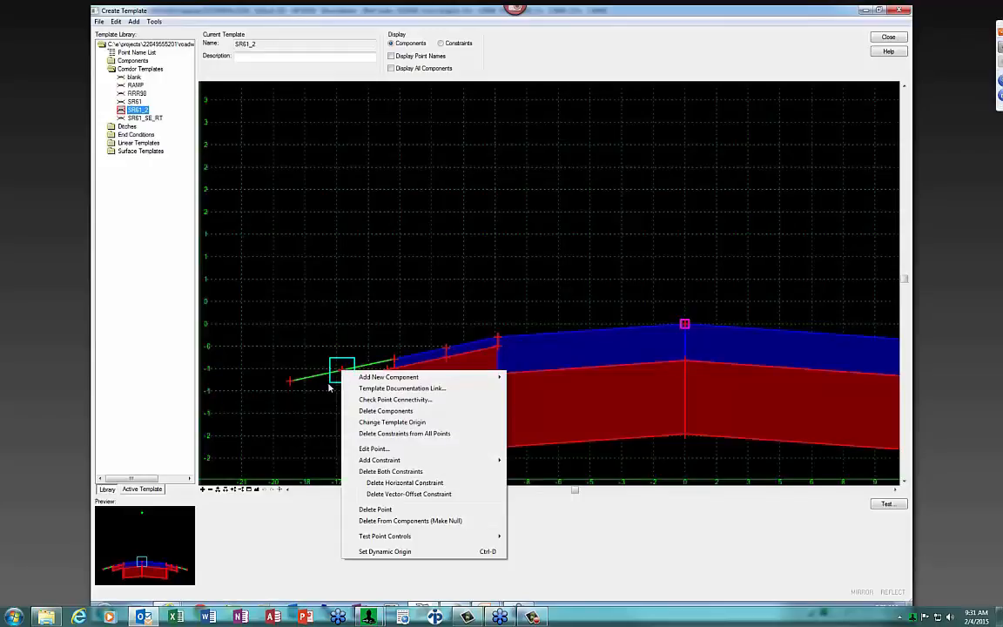
pyautogui.moveTo(378, 538)
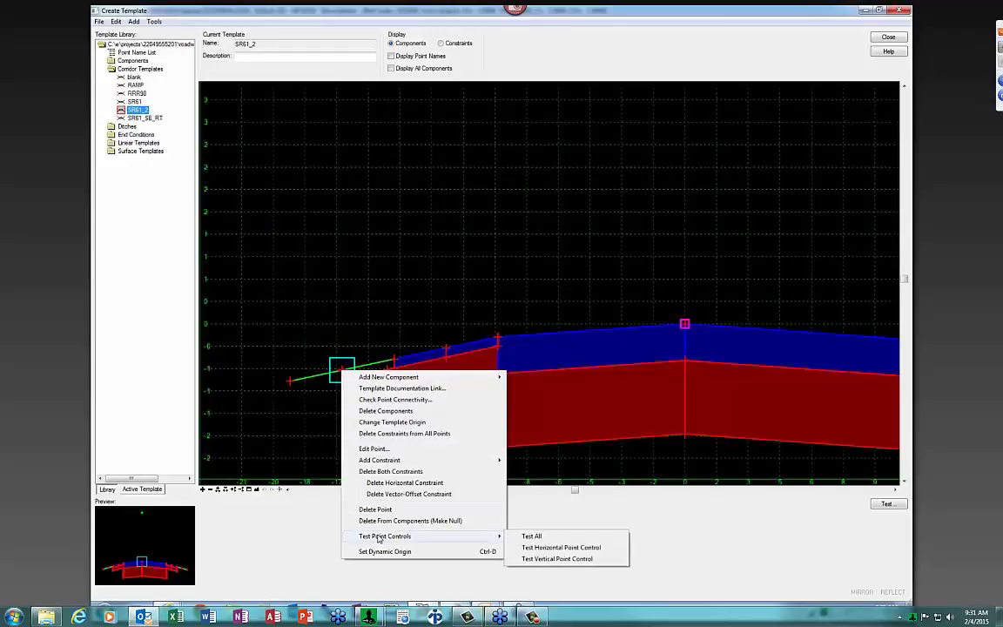
pyautogui.click(377, 509)
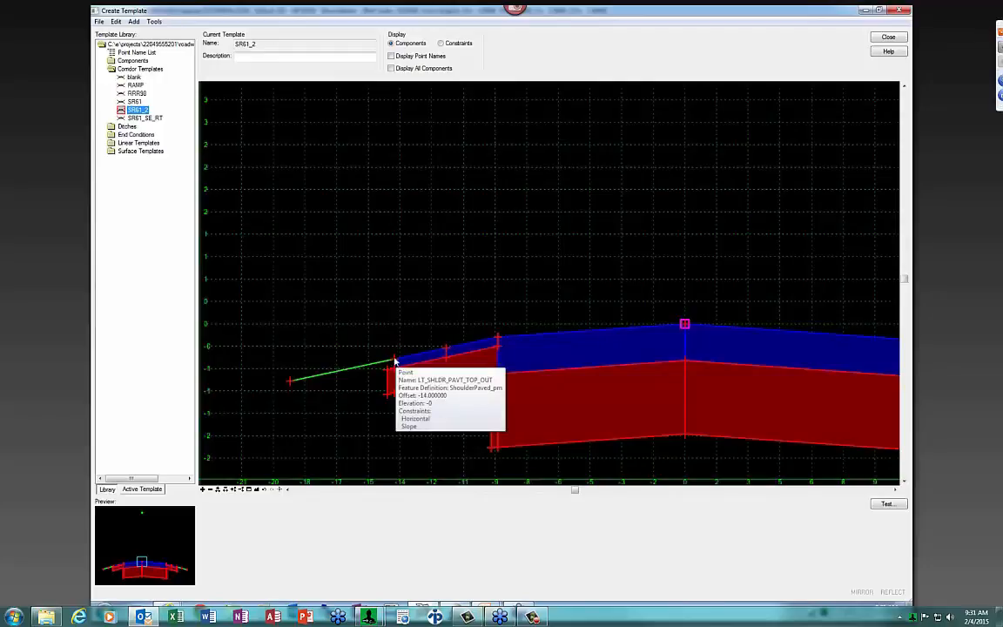
# Enable rollover on the 6.00% slope constraint of point LT_SHLDR_PAVT_TOP_OUT
pyautogui.doubleClick(394, 360)
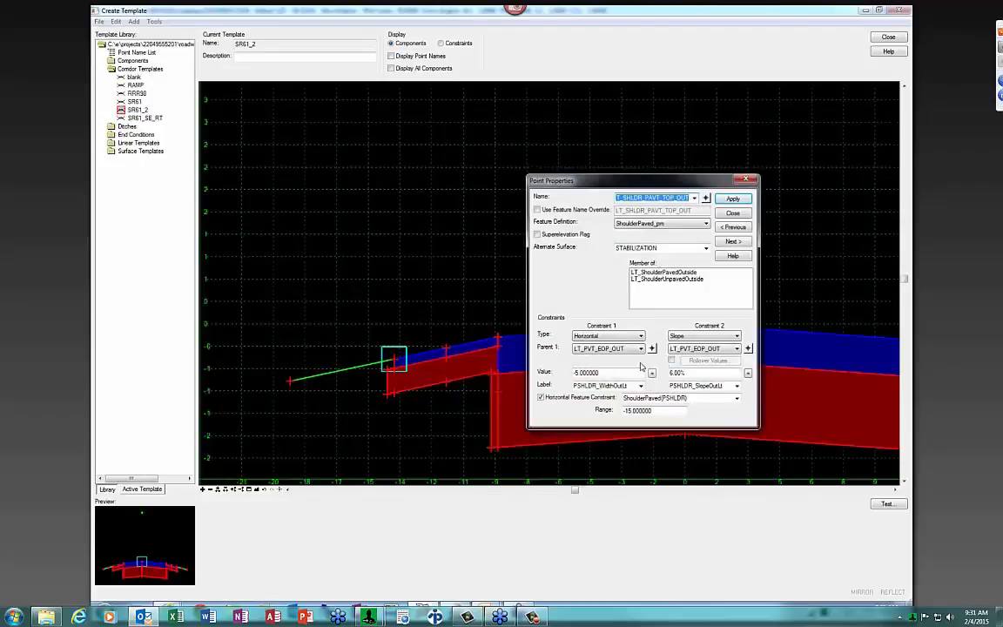
pyautogui.doubleClick(684, 373)
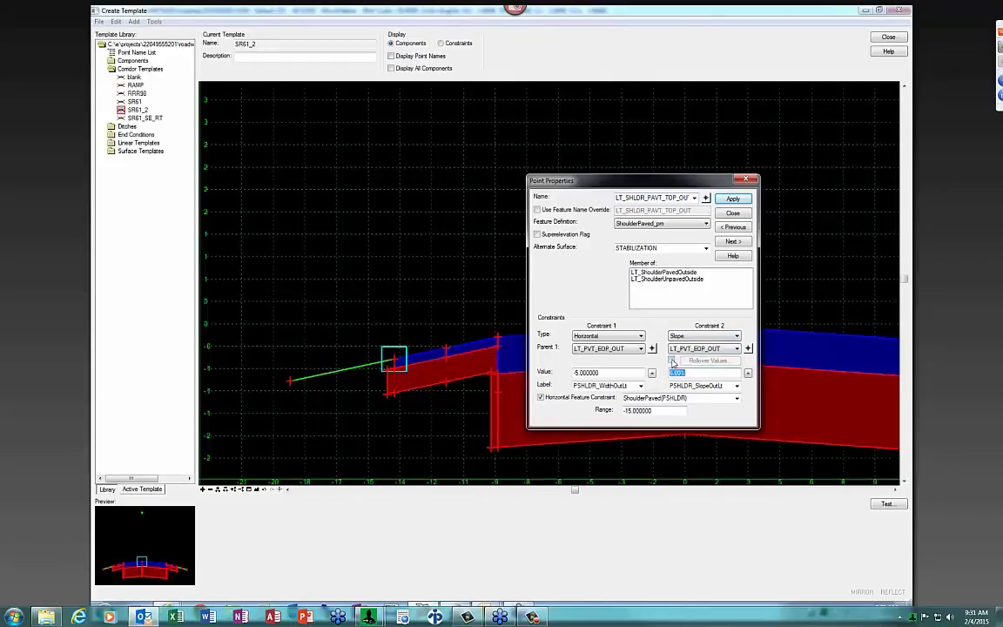
pyautogui.click(671, 361)
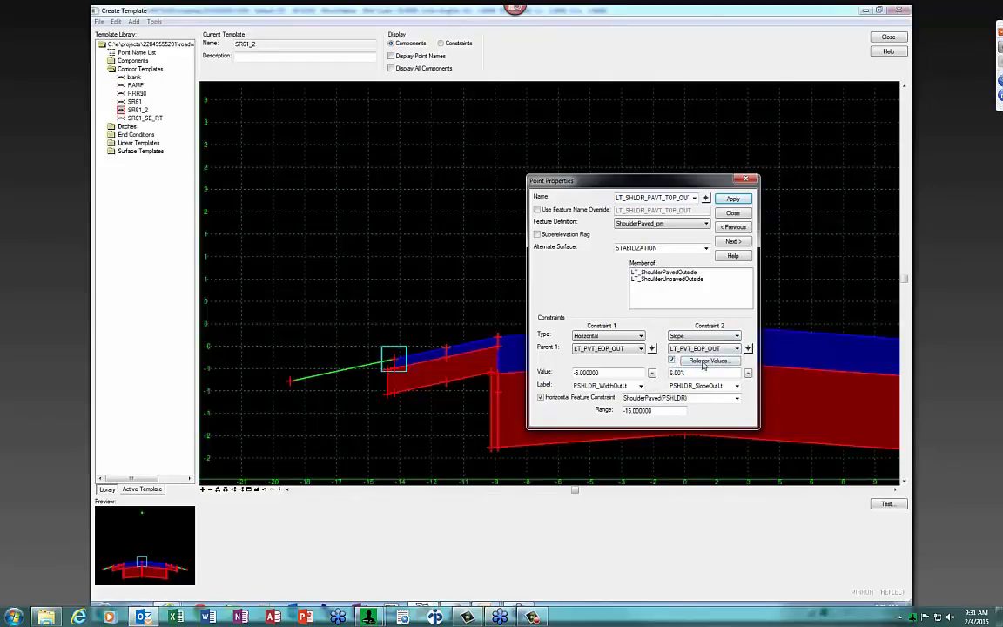
pyautogui.click(708, 361)
pyautogui.moveTo(658, 201); pyautogui.dragTo(426, 93)
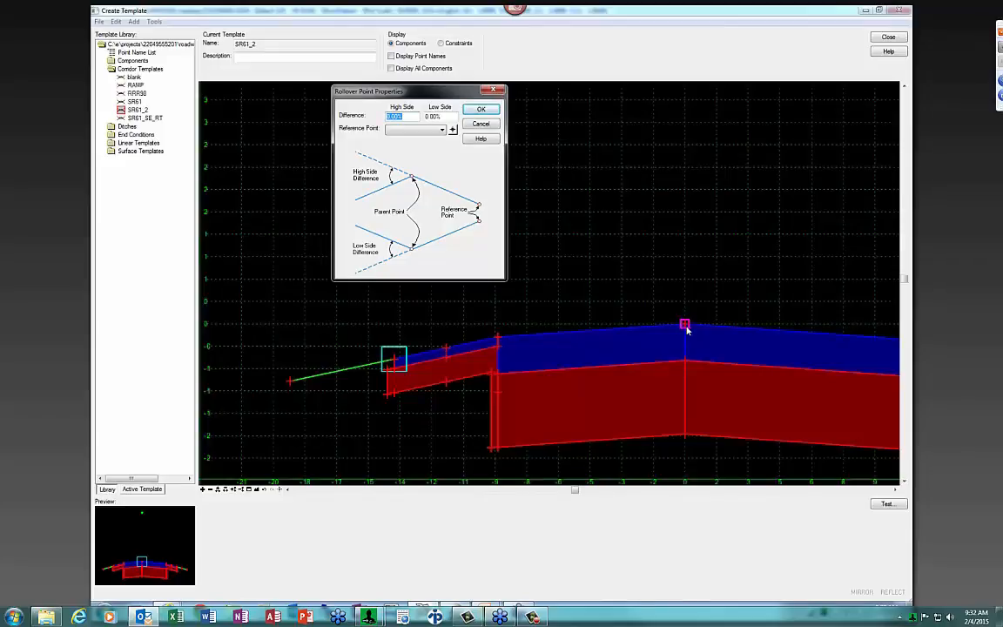
# Set PVT_CROWN as rollover reference with a 7.00% high-side difference and apply
pyautogui.click(453, 131)
pyautogui.moveTo(409, 118); pyautogui.dragTo(360, 119)
pyautogui.write('07')
pyautogui.press('Tab')
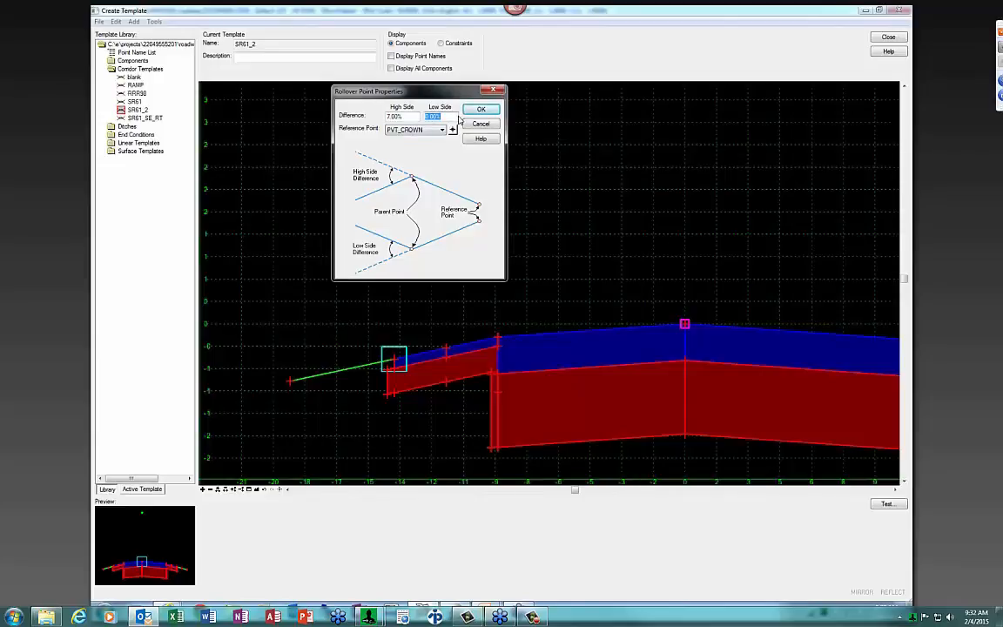
pyautogui.click(481, 110)
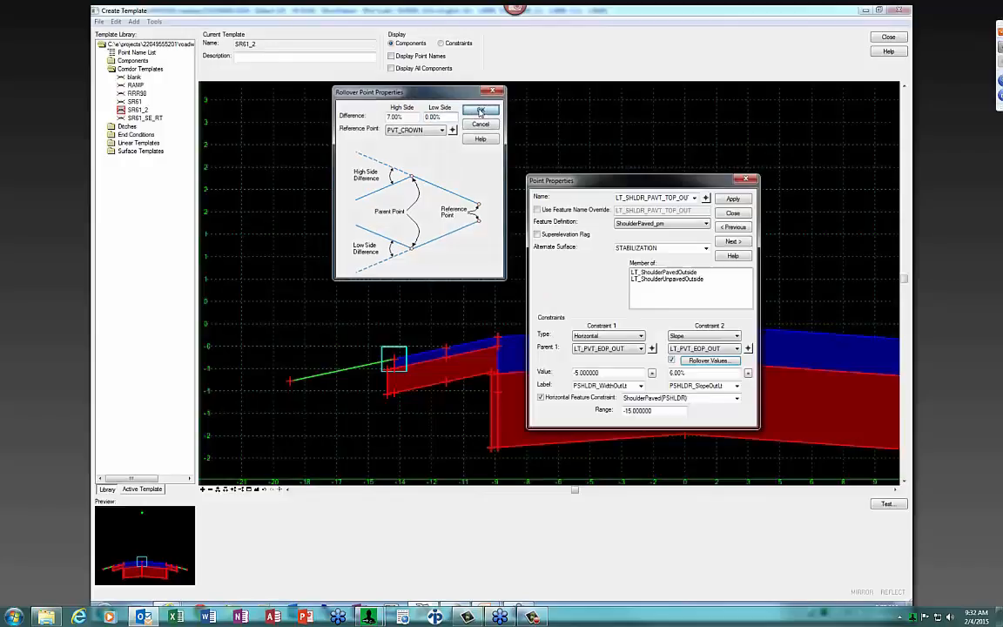
pyautogui.click(733, 199)
pyautogui.click(733, 213)
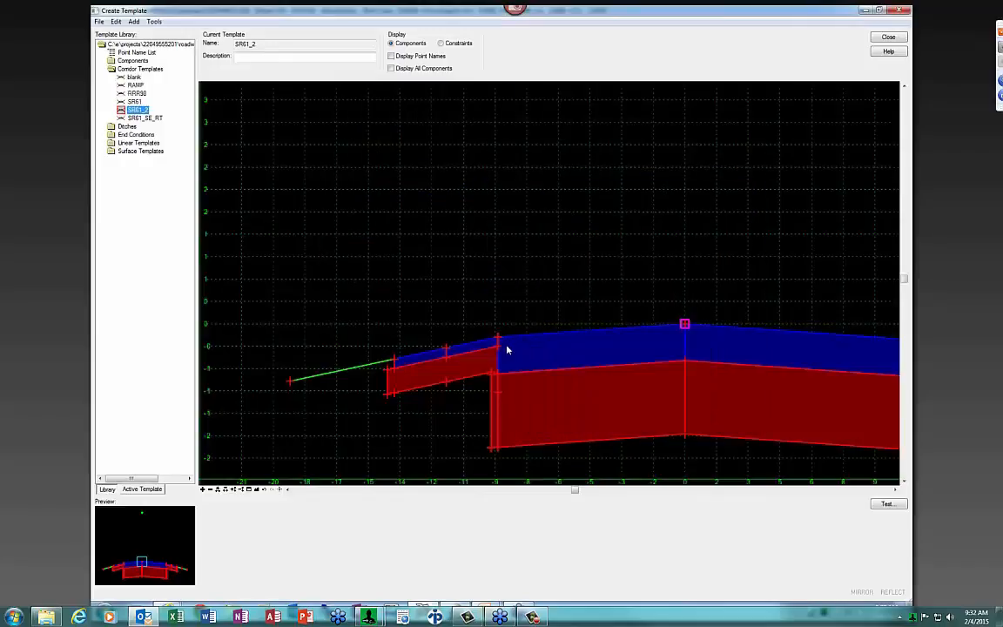
pyautogui.rightClick(497, 340)
pyautogui.moveTo(648, 503)
pyautogui.click(711, 525)
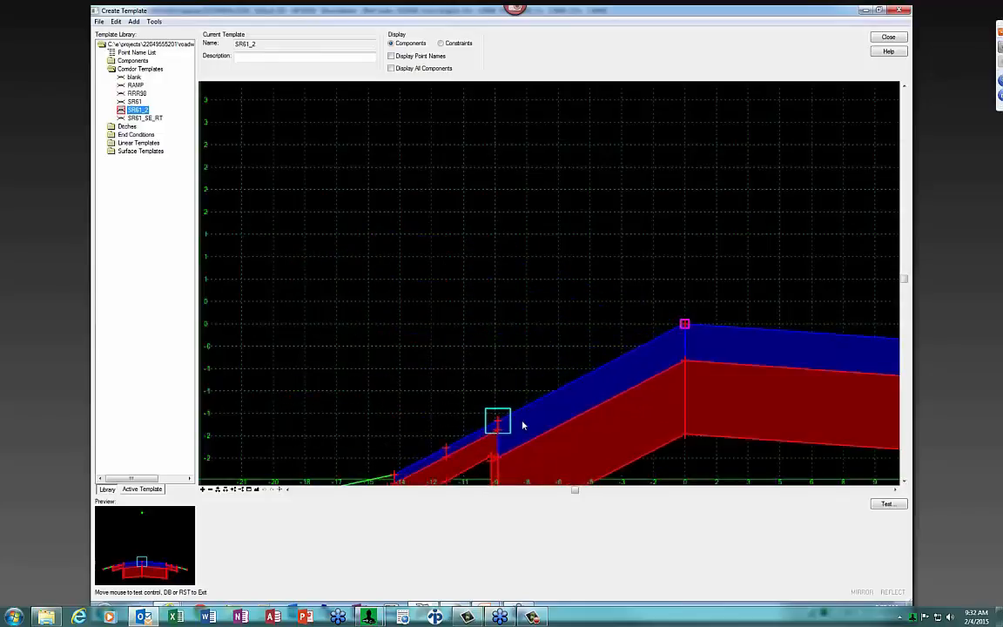
pyautogui.click(509, 286)
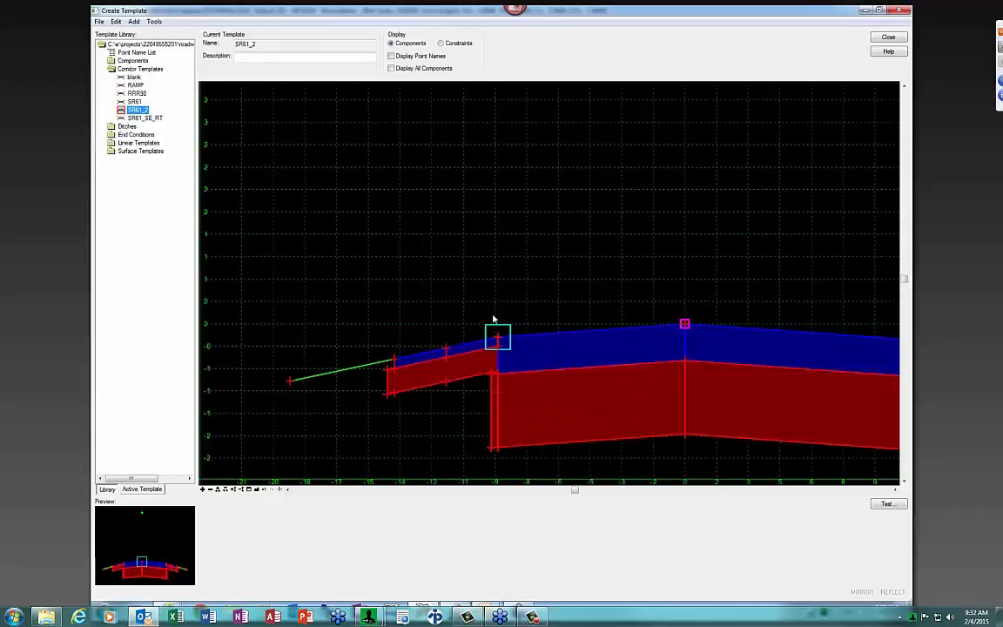
pyautogui.doubleClick(394, 362)
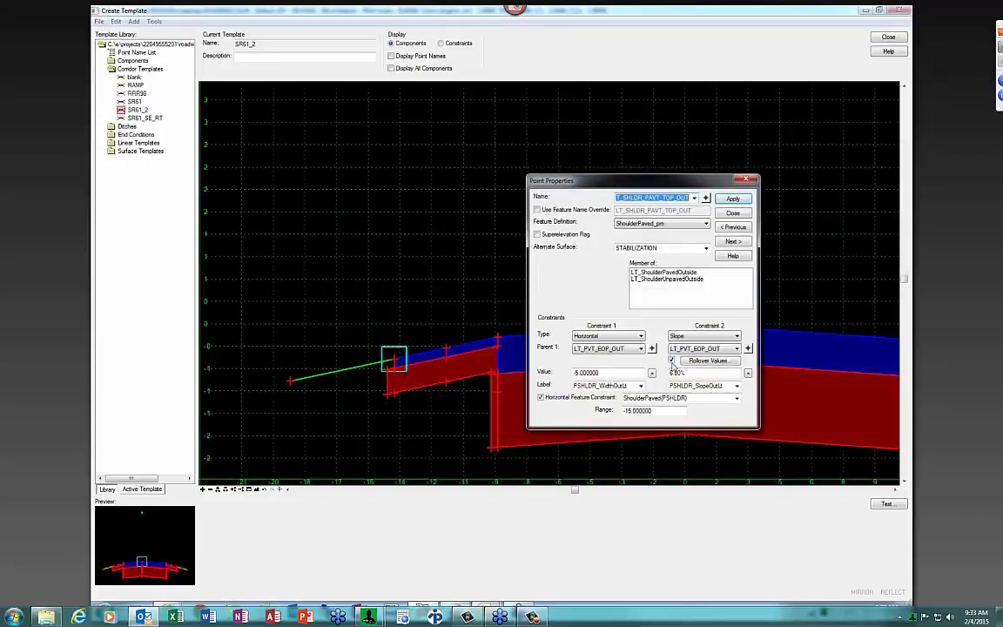
pyautogui.click(706, 360)
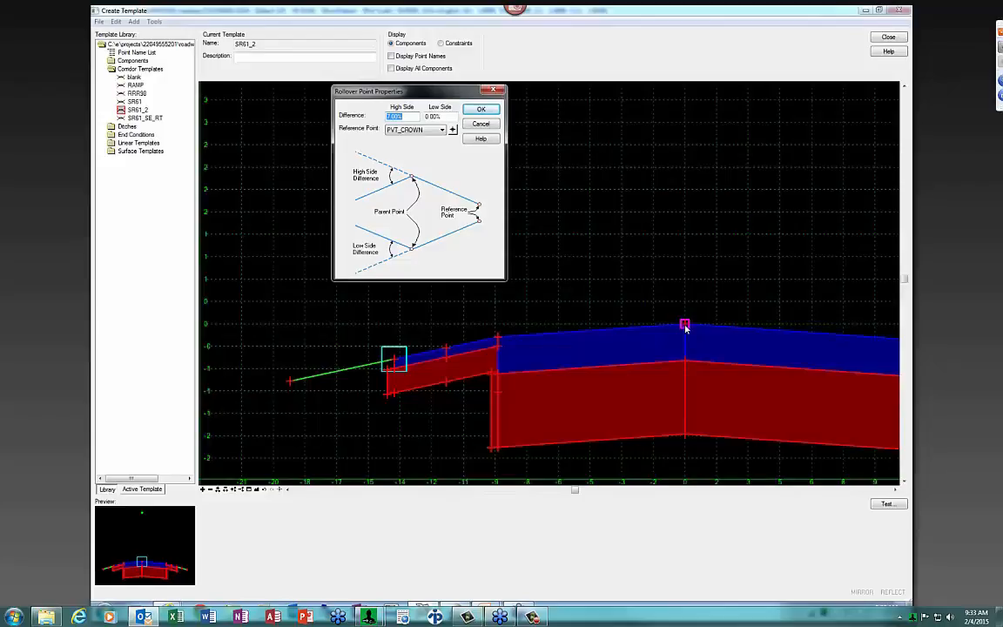
pyautogui.click(481, 110)
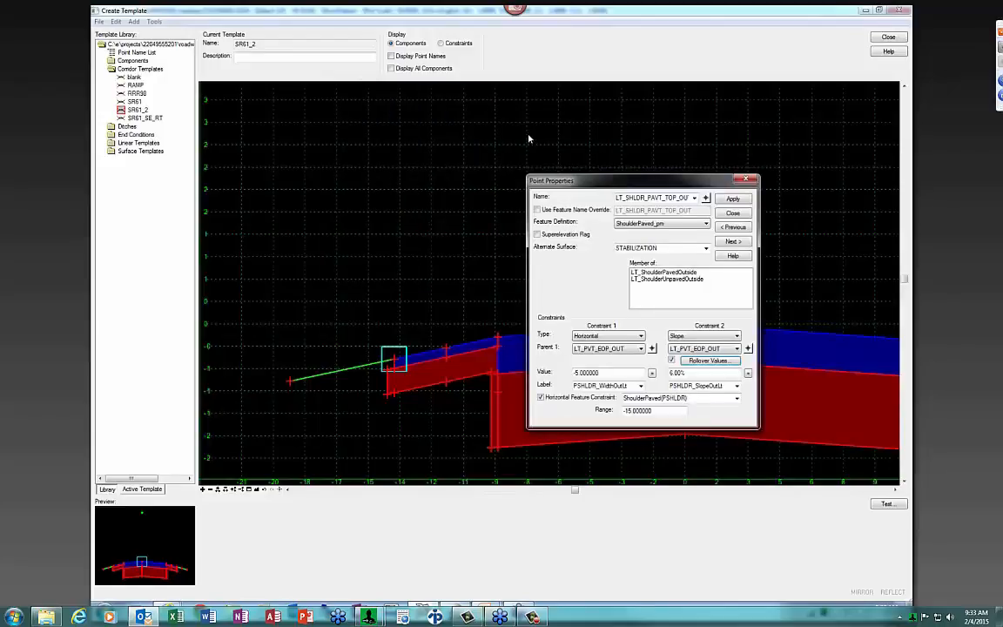
pyautogui.click(732, 199)
pyautogui.click(732, 215)
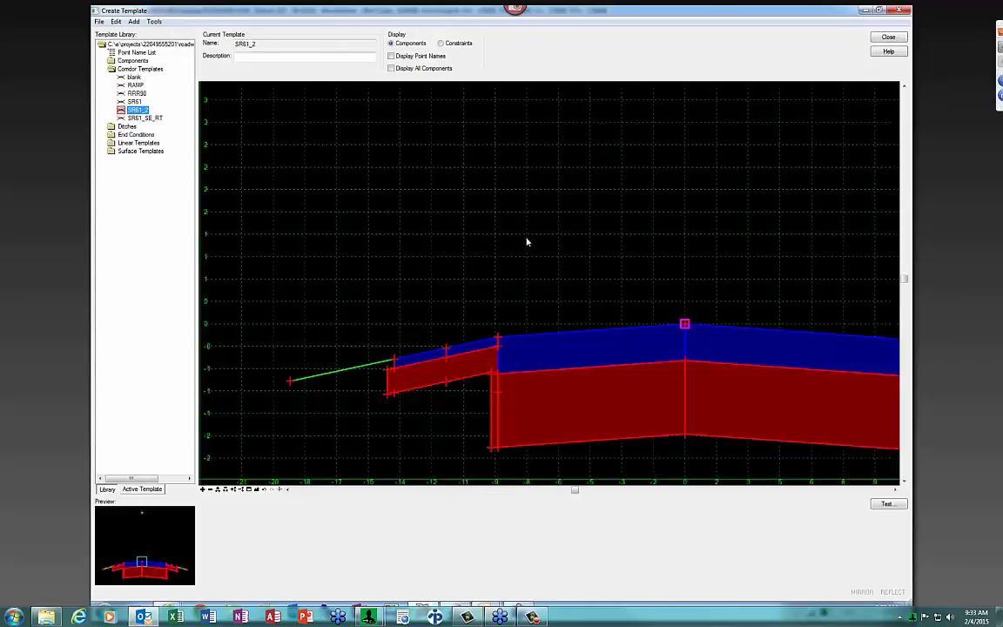
# Enable rollover on the LT_SHLDR_UNPAV_OUT point's slope constraint
pyautogui.scroll(-1, 512, 247)
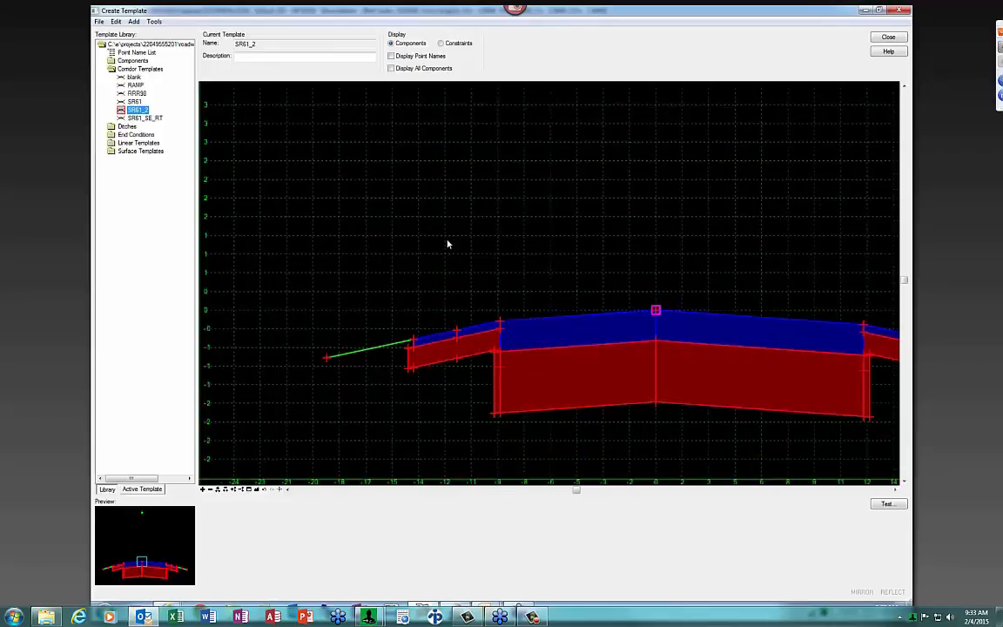
pyautogui.scroll(-1, 448, 241)
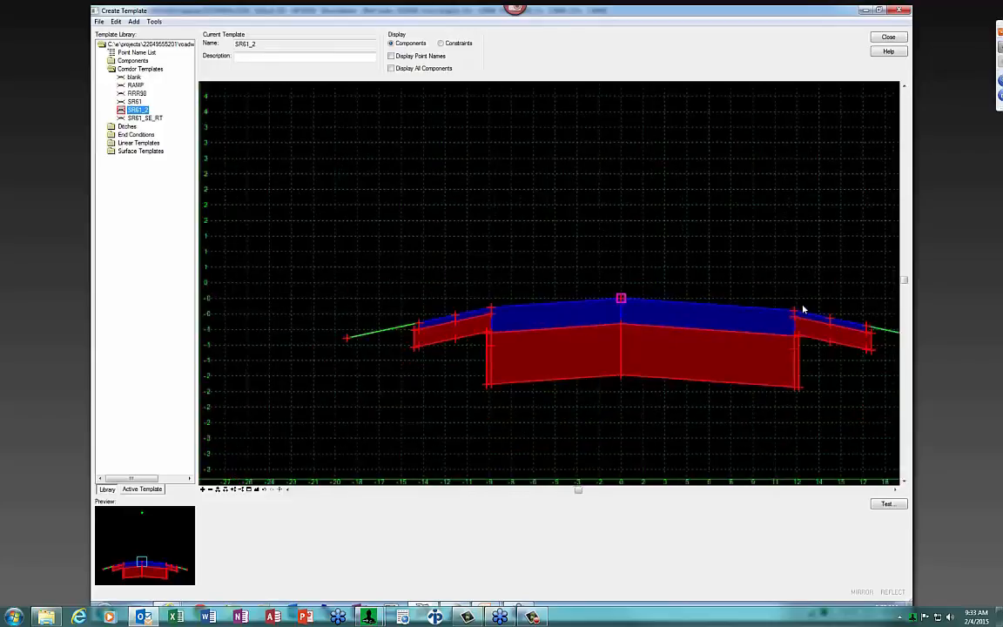
pyautogui.doubleClick(346, 340)
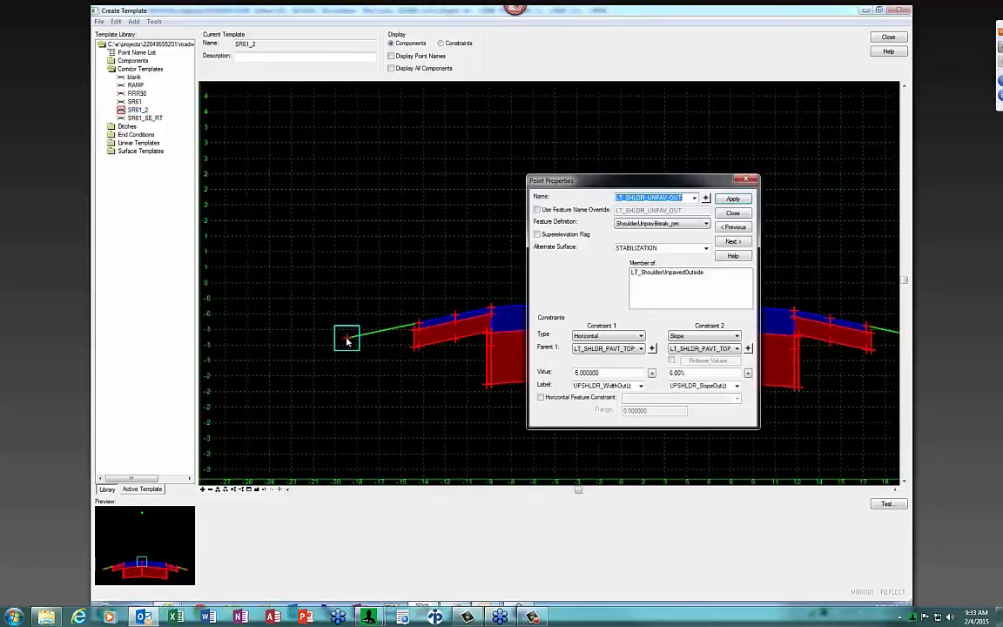
pyautogui.click(671, 360)
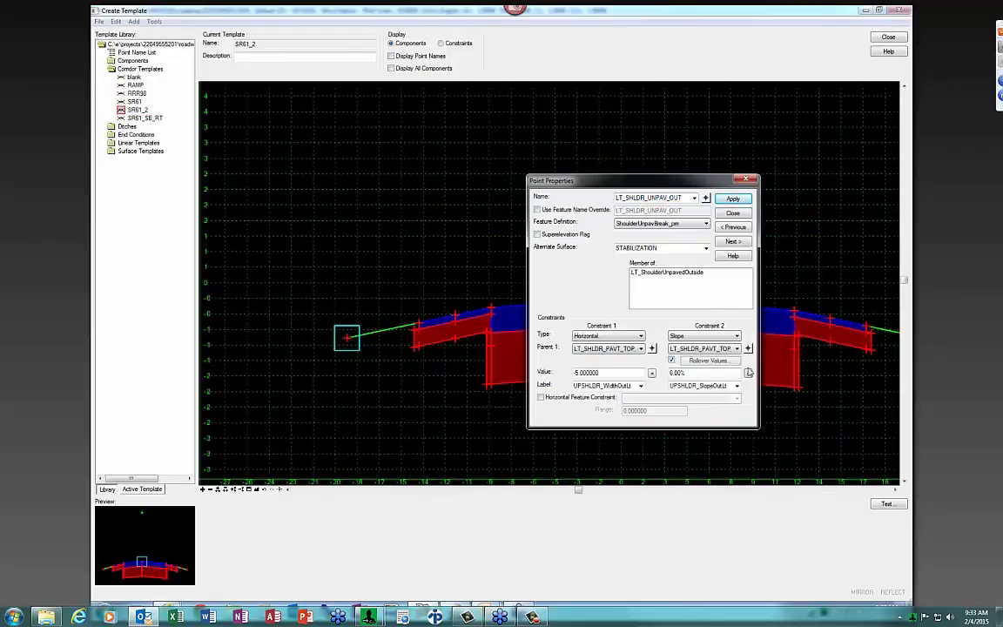
pyautogui.click(719, 363)
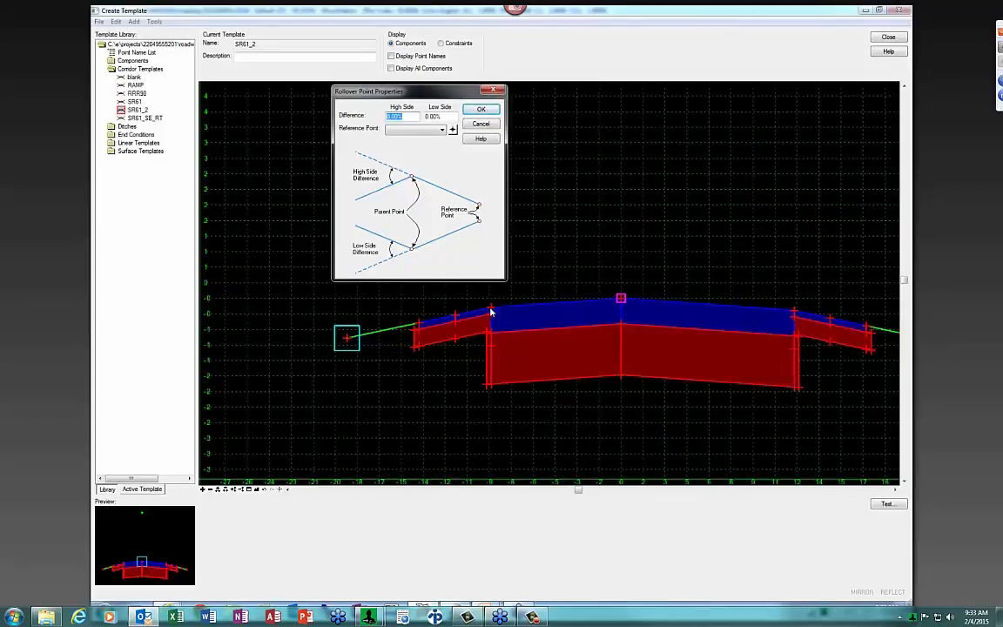
# Use LT_PVT_EOP_OUT as rollover reference with a 4.00% high-side difference, then close properties
pyautogui.click(453, 129)
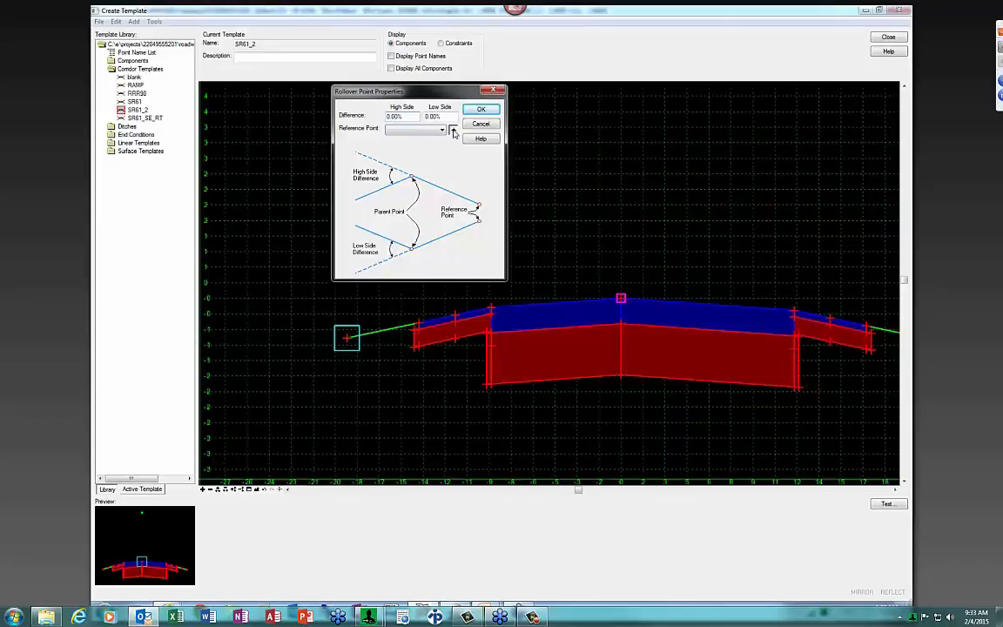
pyautogui.click(492, 310)
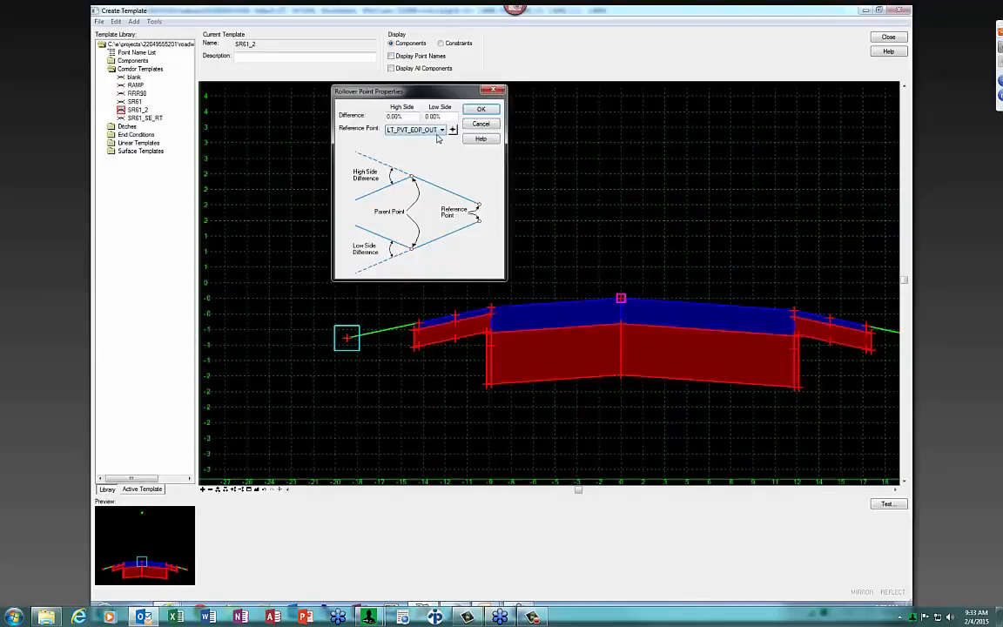
pyautogui.moveTo(400, 116); pyautogui.dragTo(365, 121)
pyautogui.press('BackSpace')
pyautogui.press('Tab')
pyautogui.click(480, 110)
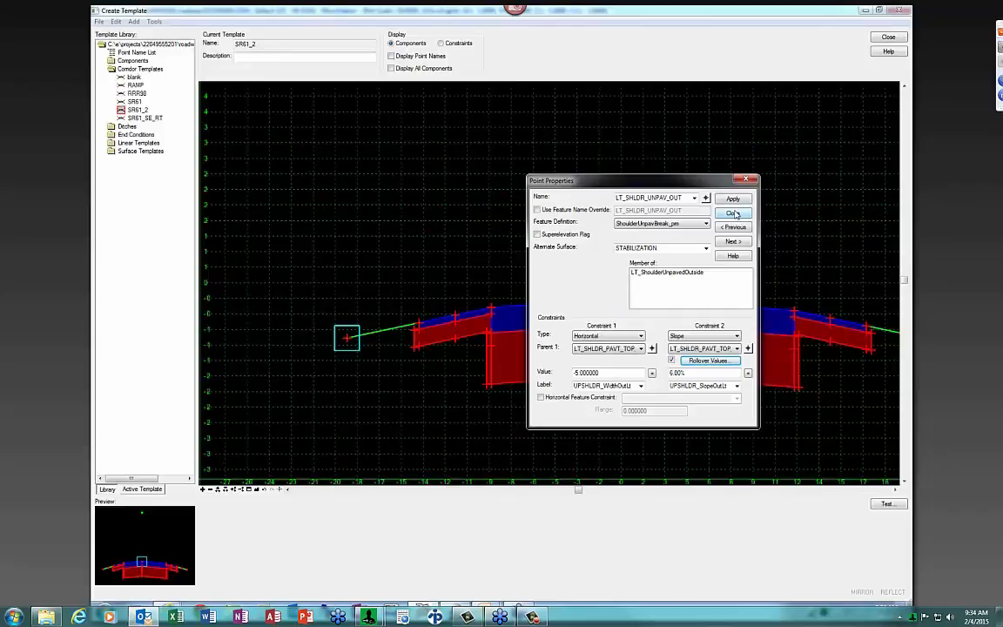
pyautogui.click(404, 308)
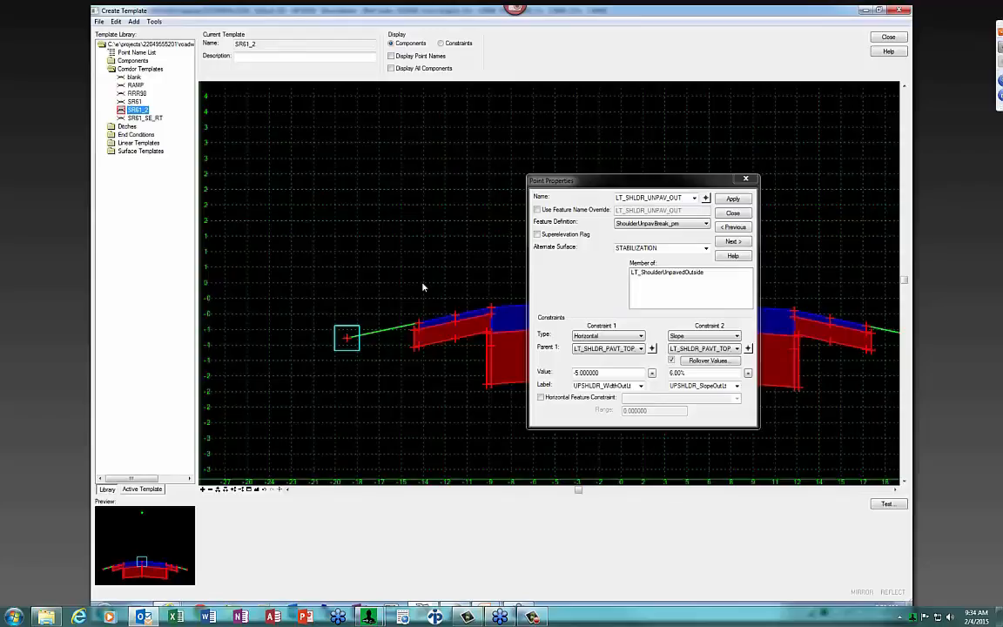
pyautogui.click(733, 213)
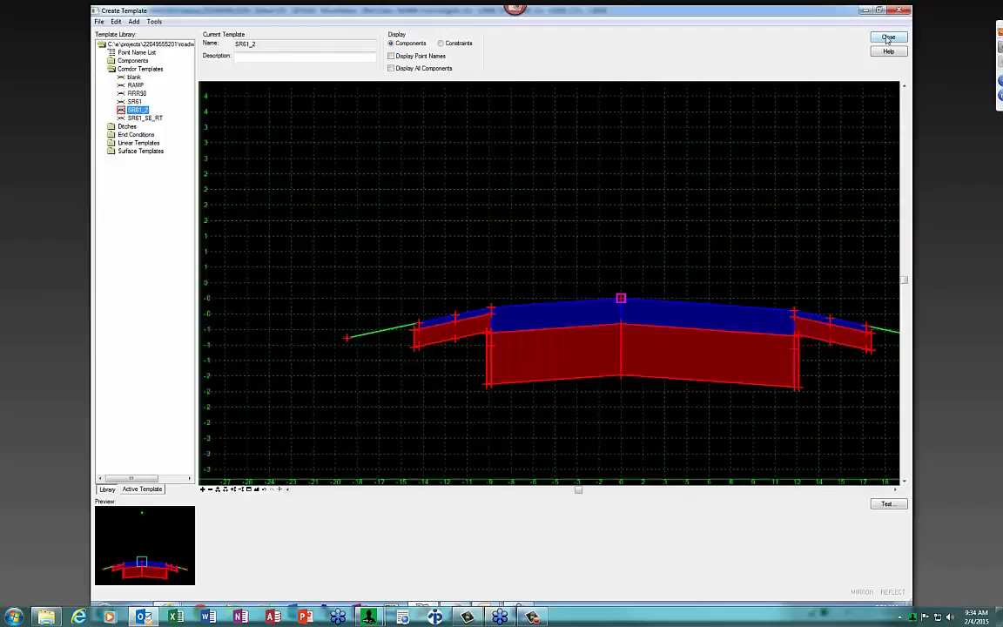
# Review the LT_PVT_EOP_OUT point properties in SR61_2 without changes
pyautogui.moveTo(414, 328)
pyautogui.doubleClick(490, 310)
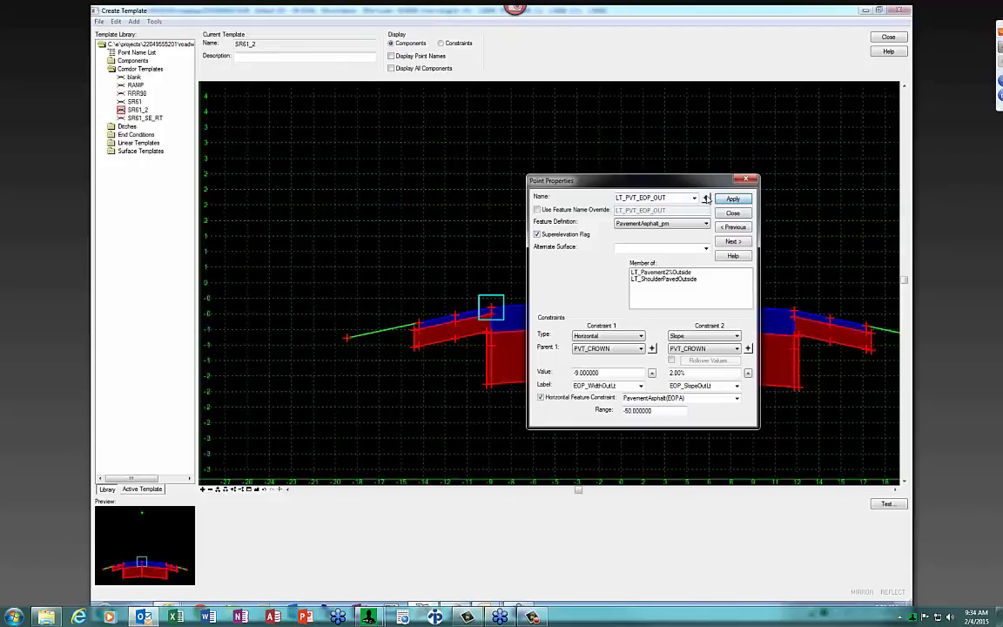
pyautogui.click(733, 213)
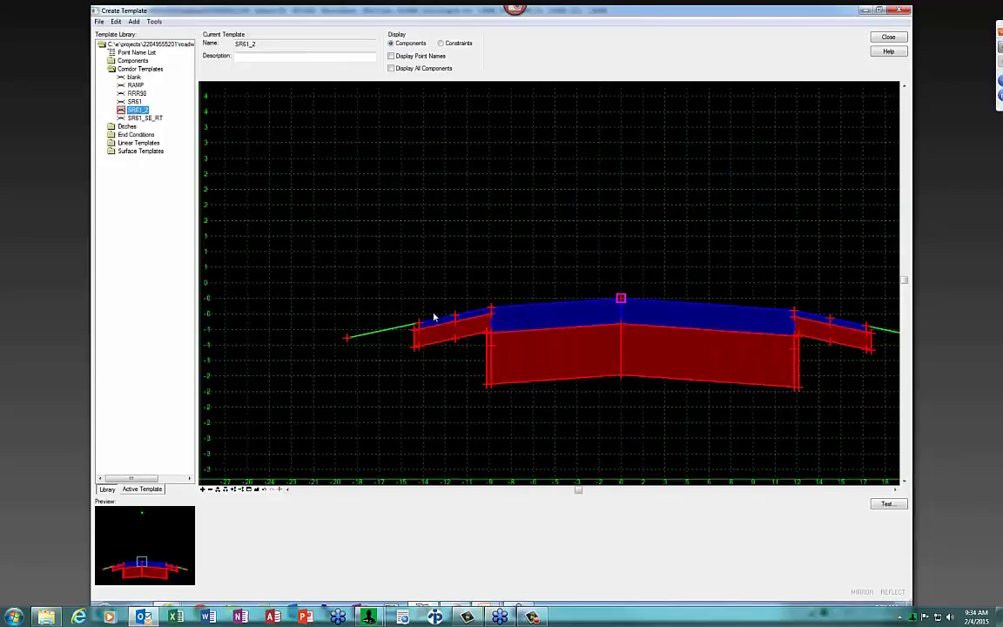
# Load the SR61 template and review its LT_CURBTE_FL_IN point properties
pyautogui.doubleClick(134, 102)
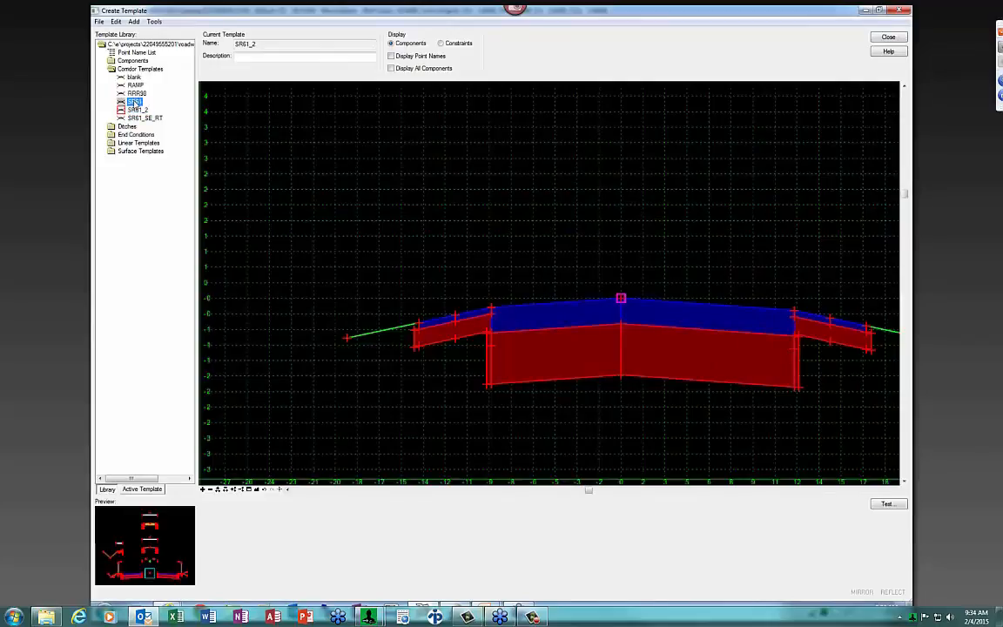
pyautogui.scroll(2, 527, 319)
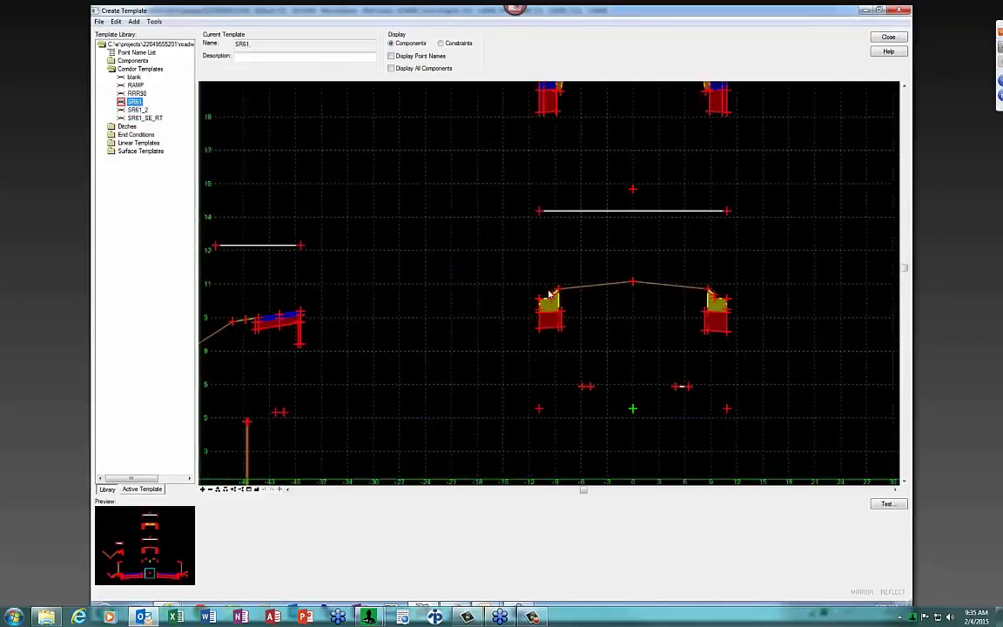
pyautogui.moveTo(553, 302)
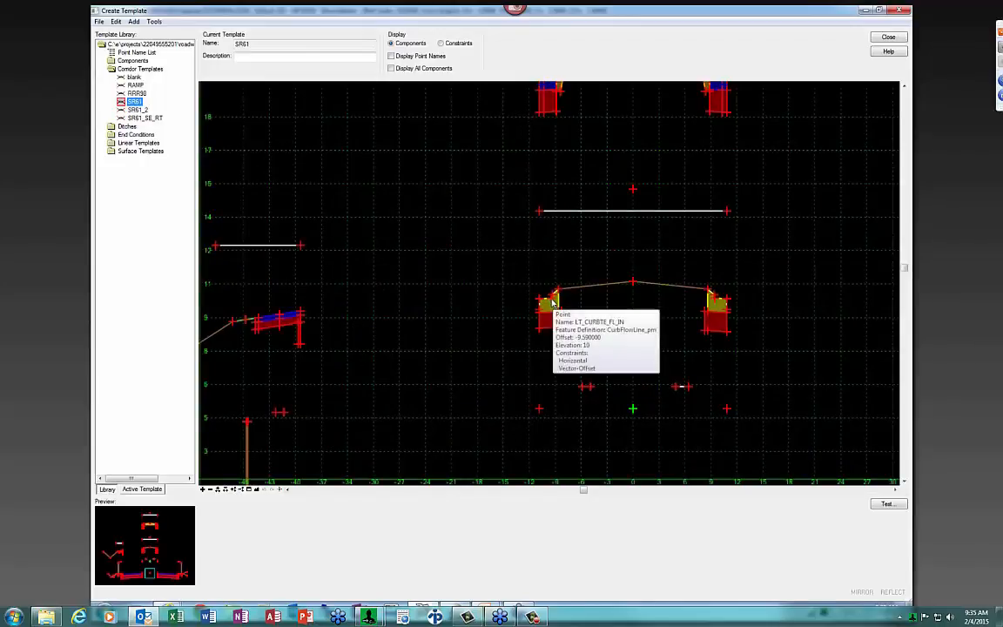
pyautogui.doubleClick(554, 302)
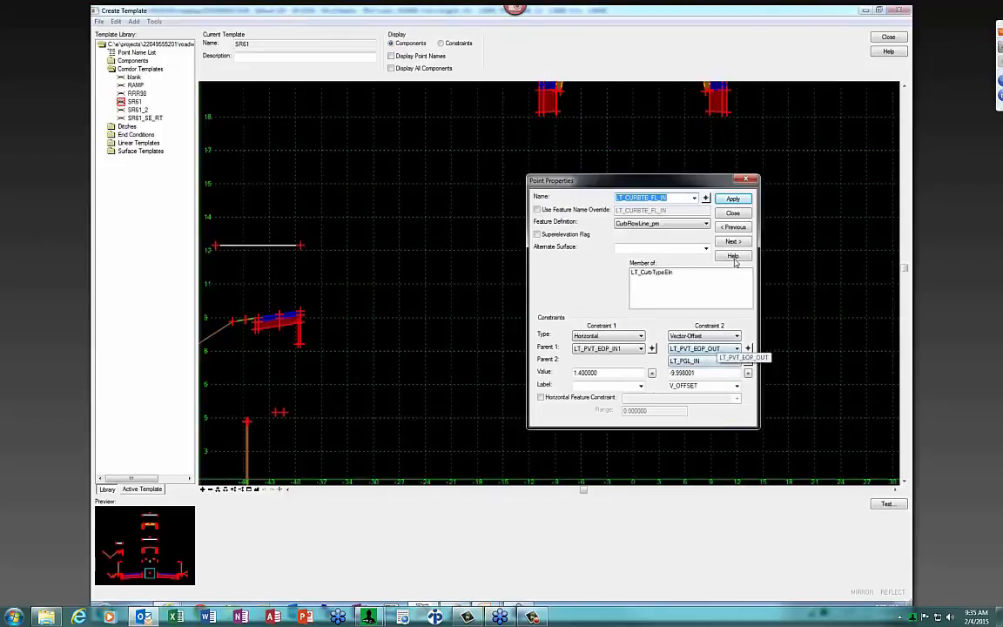
pyautogui.click(735, 215)
pyautogui.scroll(-3, 651, 258)
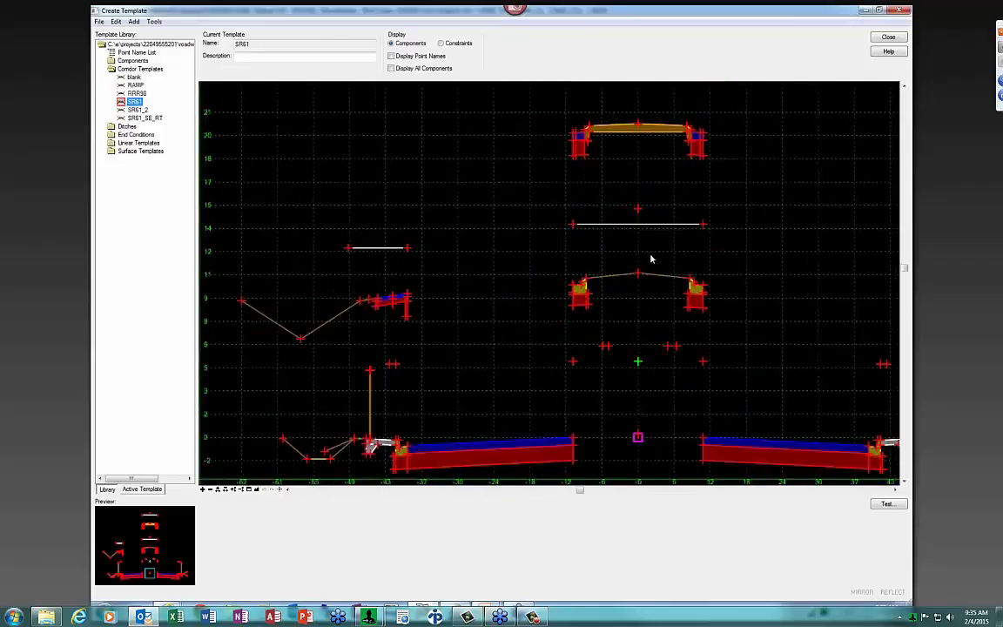
pyautogui.rightClick(553, 239)
pyautogui.click(549, 248)
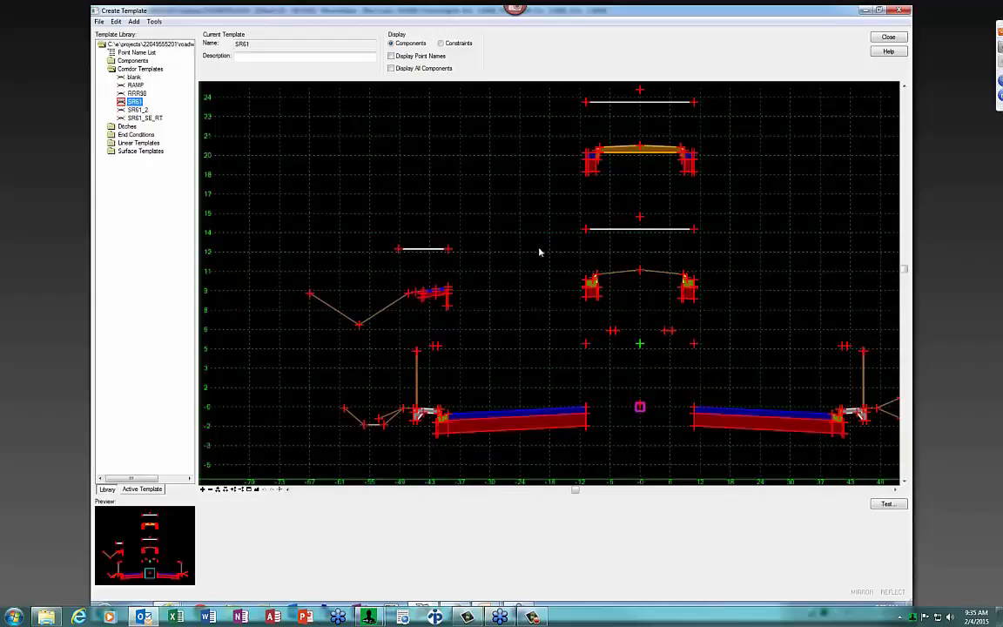
# Close the template editor, saving changes to the template library
pyautogui.scroll(-1, 537, 253)
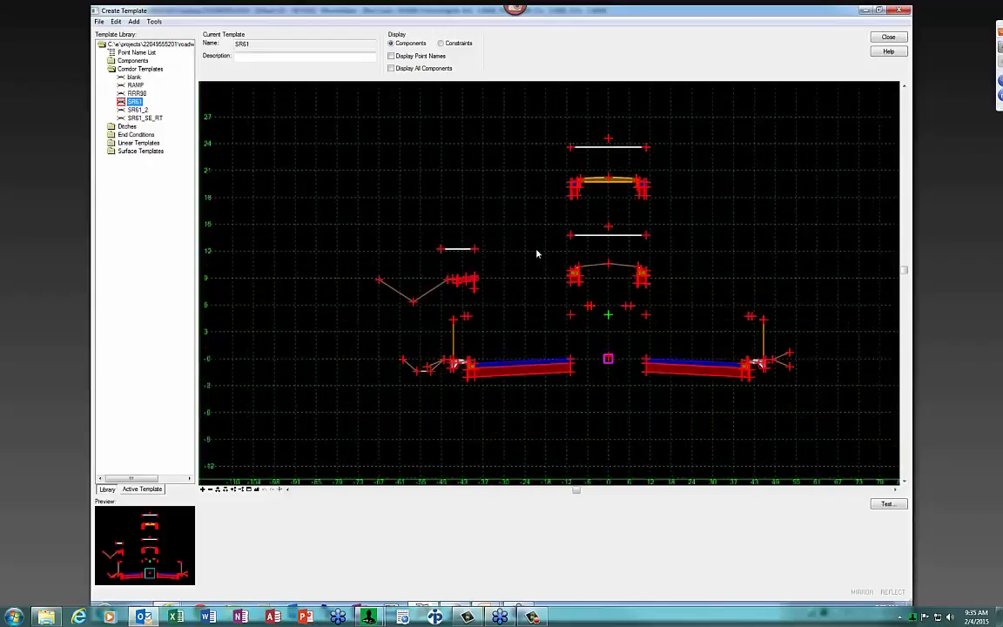
pyautogui.click(888, 36)
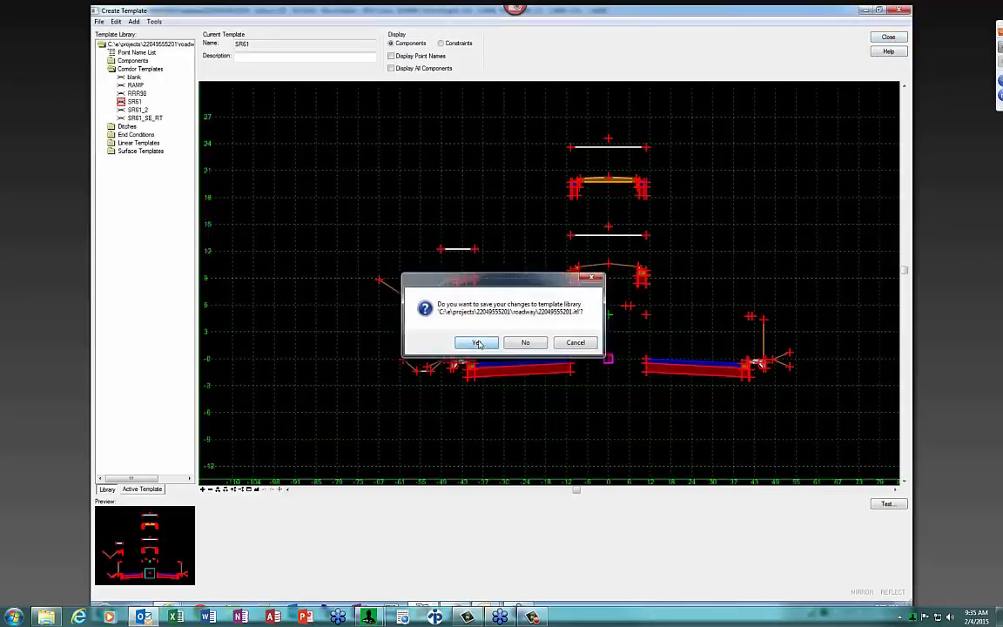
pyautogui.click(477, 342)
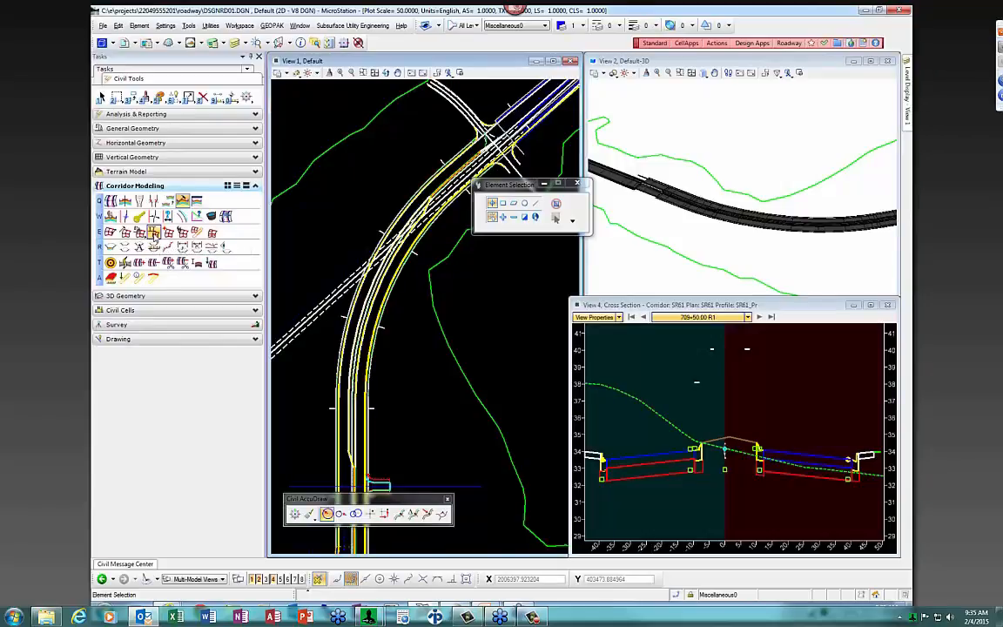
# Cancel Assign Superelevation and choose RDXSRD01.DGN from the roadway folder as a new reference
pyautogui.click(153, 232)
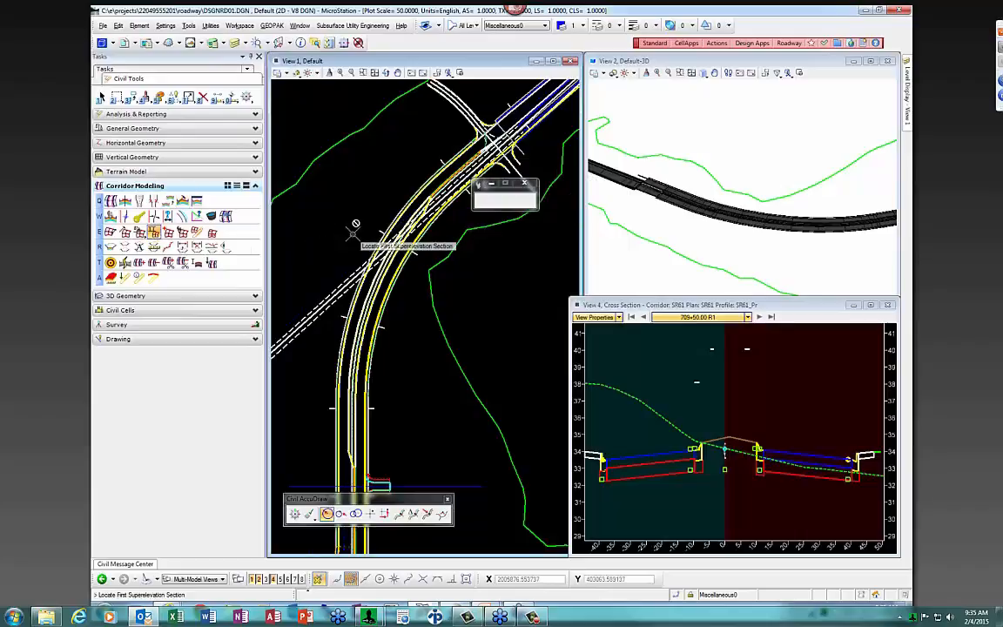
pyautogui.rightClick(347, 228)
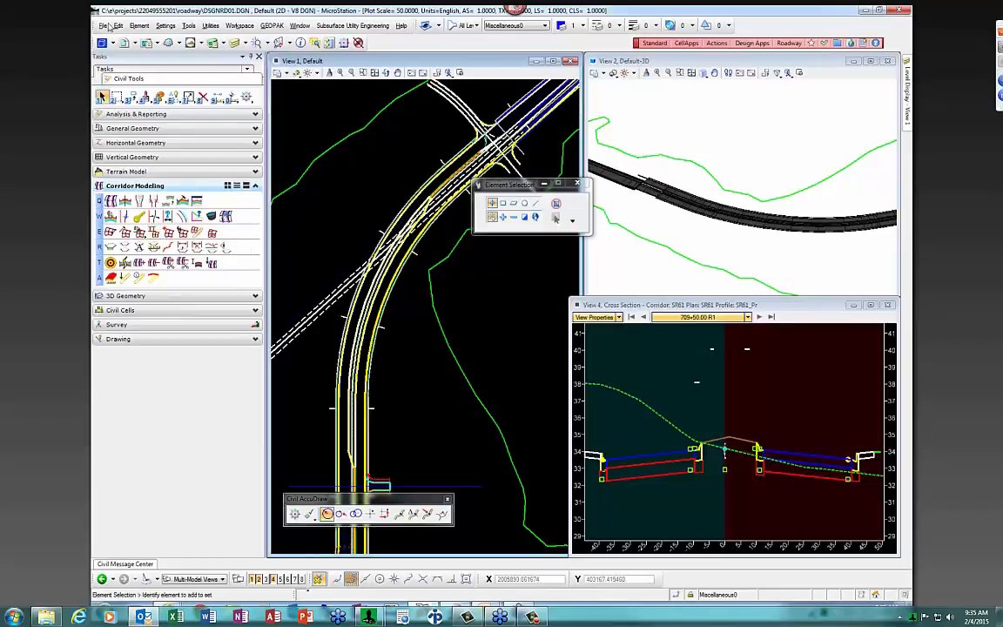
pyautogui.click(126, 45)
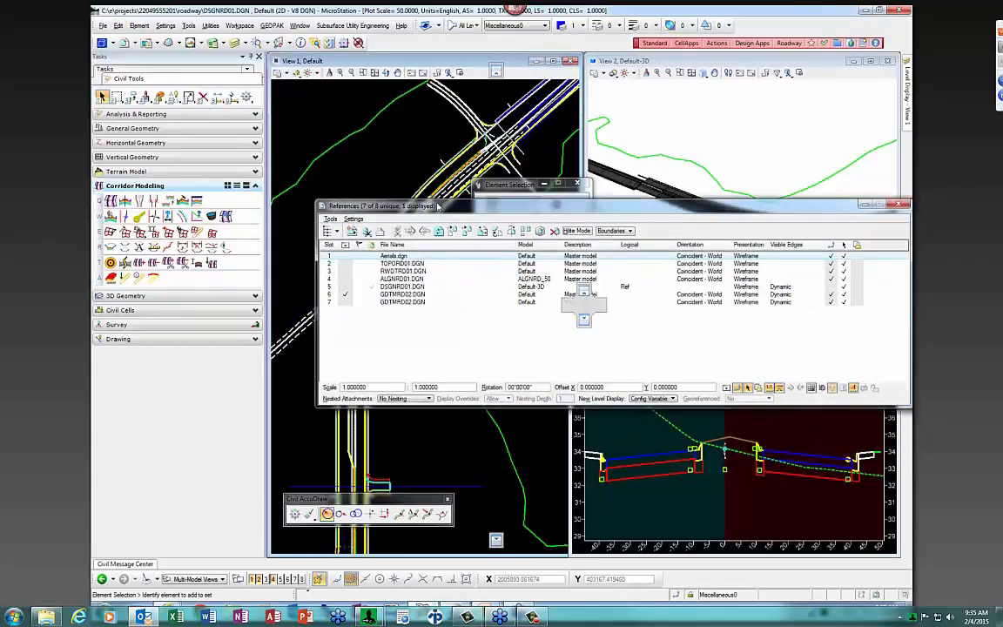
pyautogui.click(330, 229)
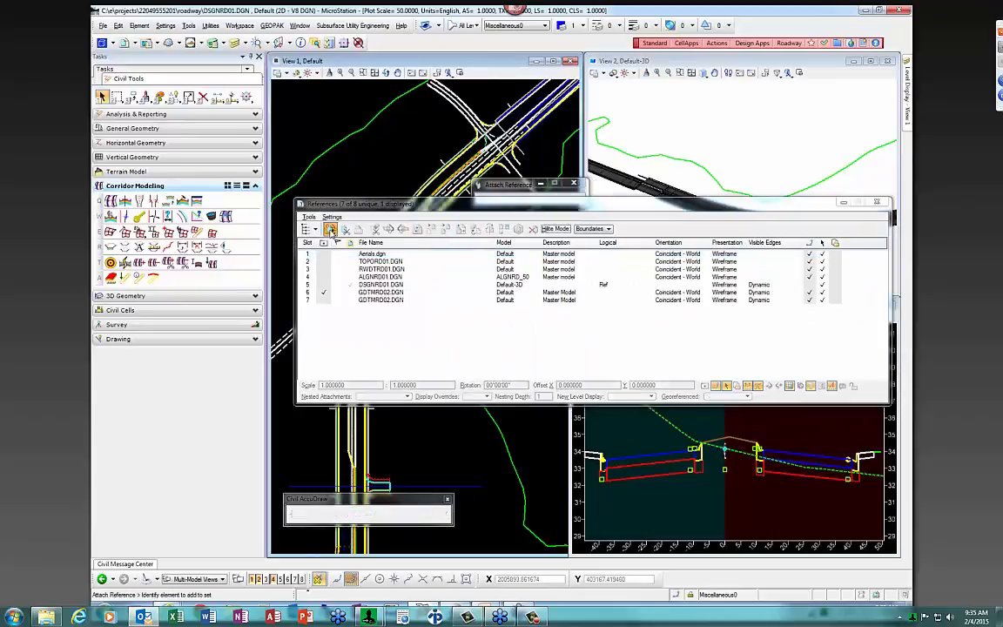
pyautogui.click(447, 336)
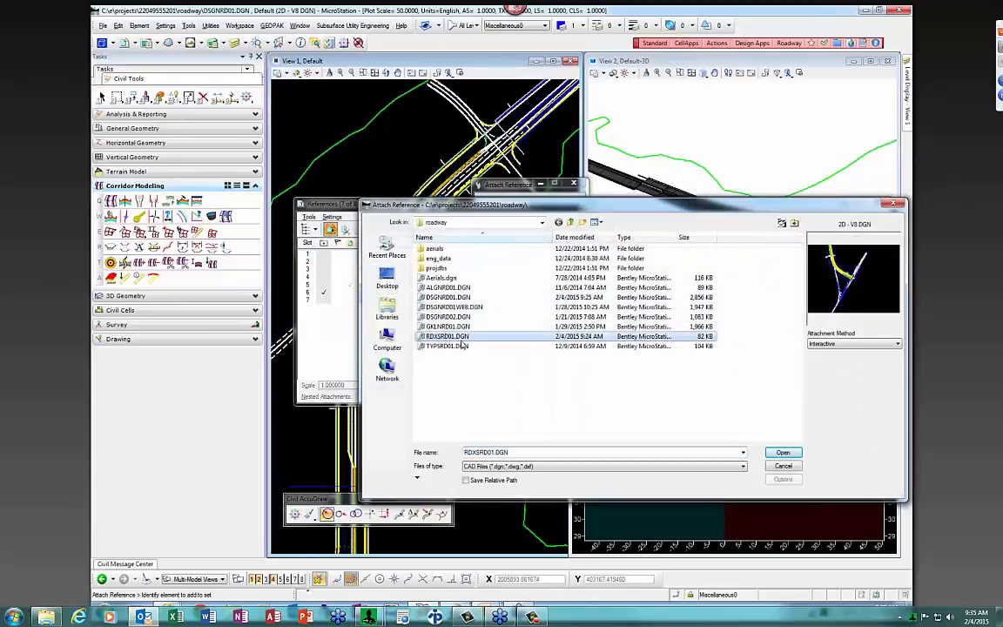
# Attach RDXSRD01.DGN model Xsshrd as reference 8, described as 'Superelevation Shapes'
pyautogui.click(782, 454)
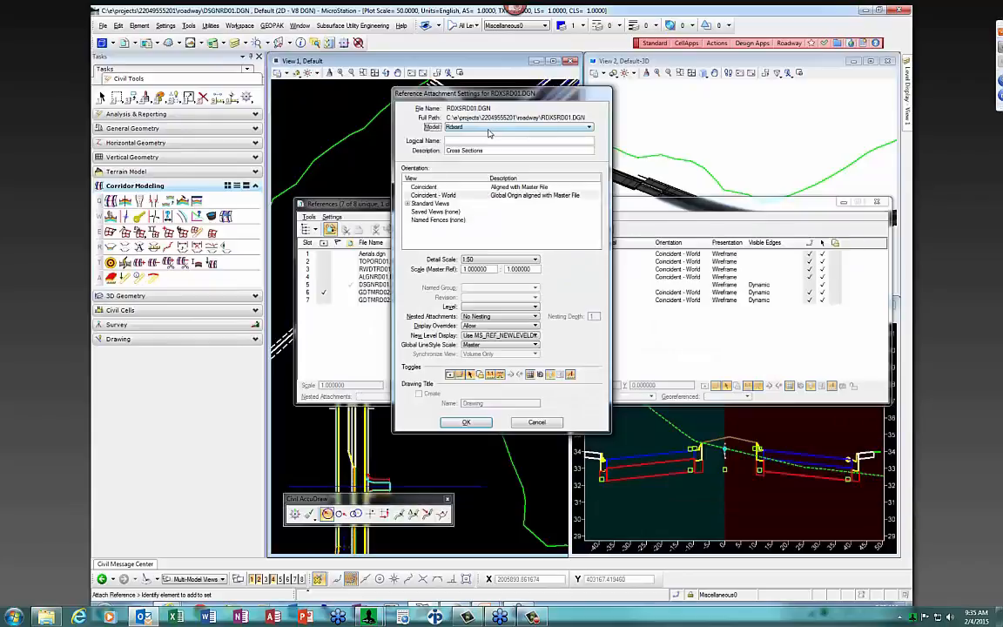
pyautogui.click(489, 128)
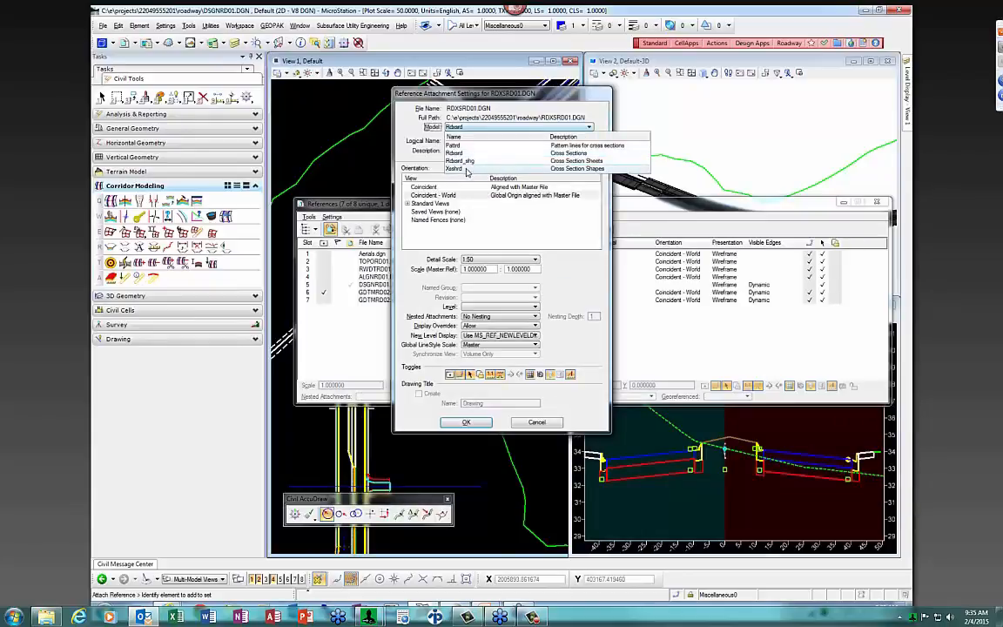
pyautogui.click(461, 168)
pyautogui.moveTo(480, 151); pyautogui.dragTo(444, 154)
pyautogui.write('Super')
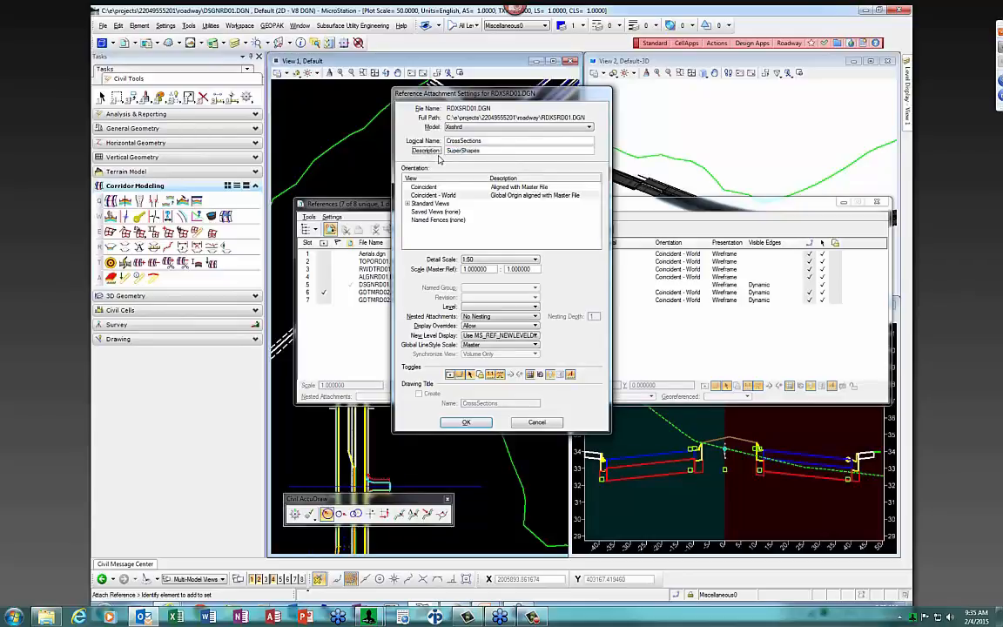
pyautogui.write('elevation')
pyautogui.click(467, 422)
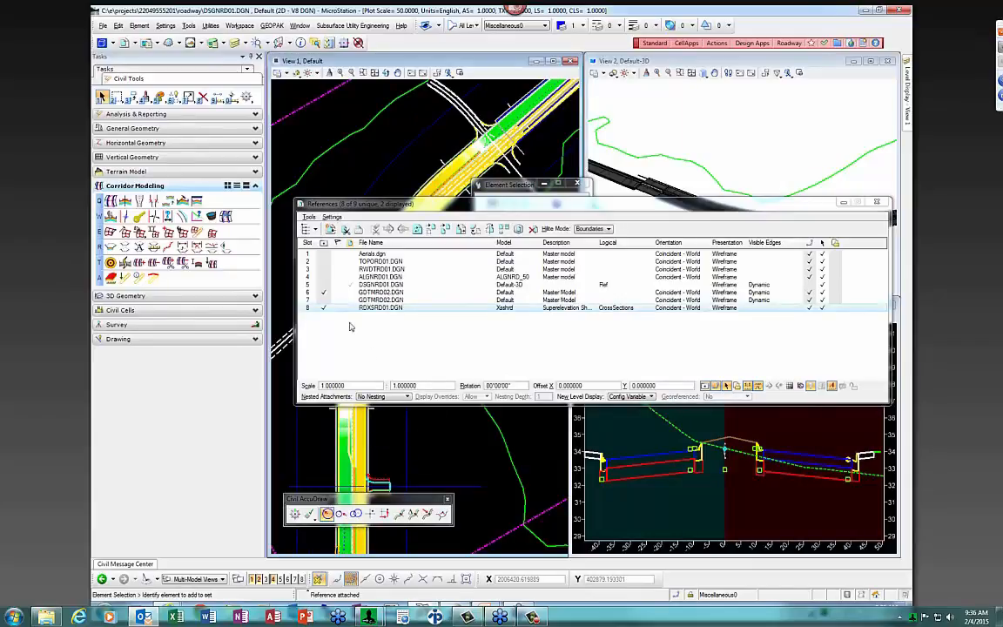
pyautogui.click(324, 310)
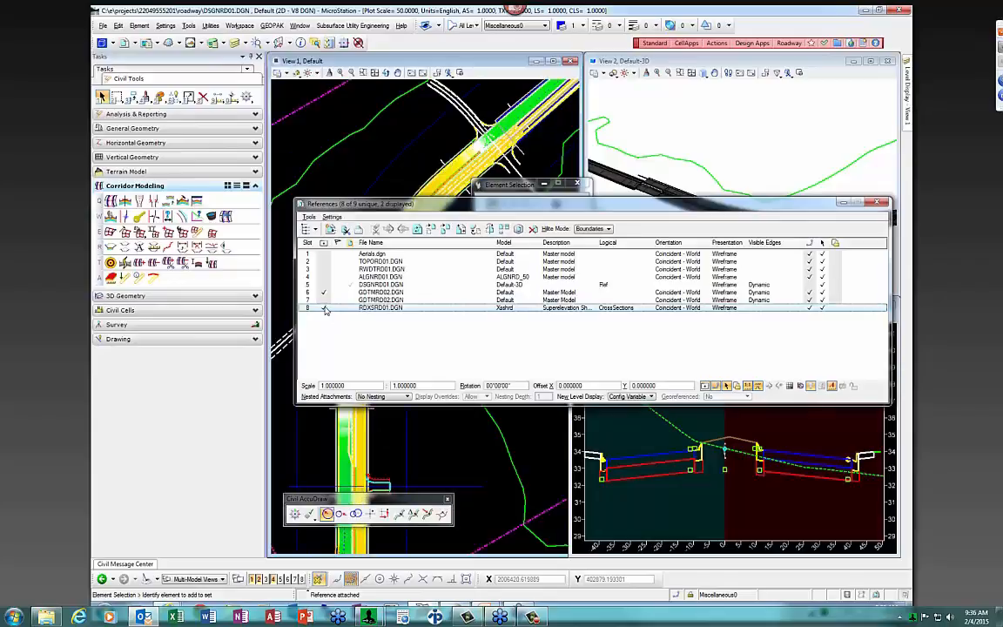
# Close the references list and run Associate Superelevation, picking the superelevation section and corridor SR61
pyautogui.click(877, 203)
pyautogui.scroll(-1, 533, 340)
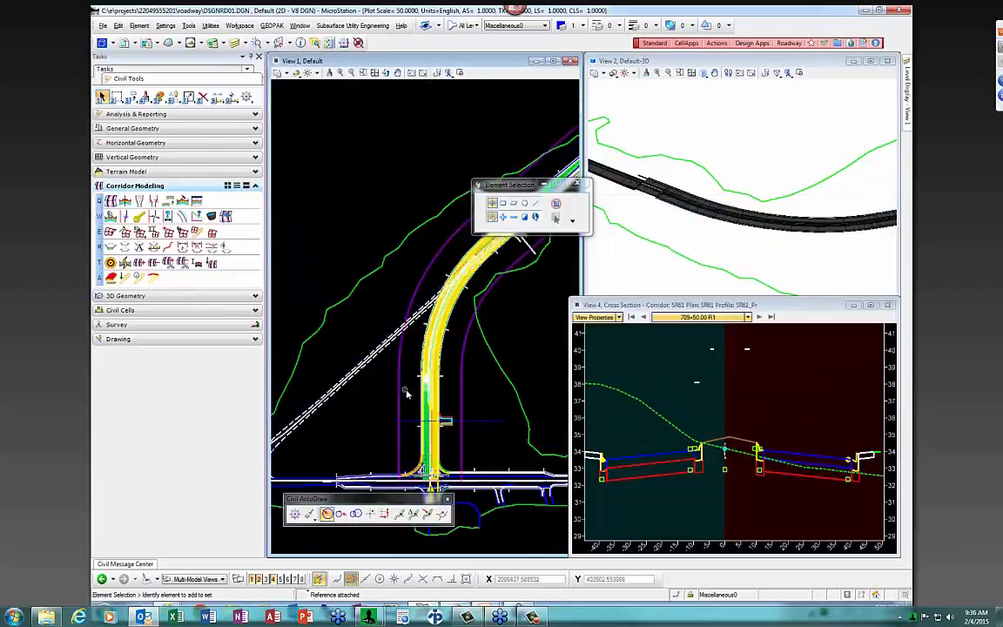
pyautogui.scroll(2, 401, 389)
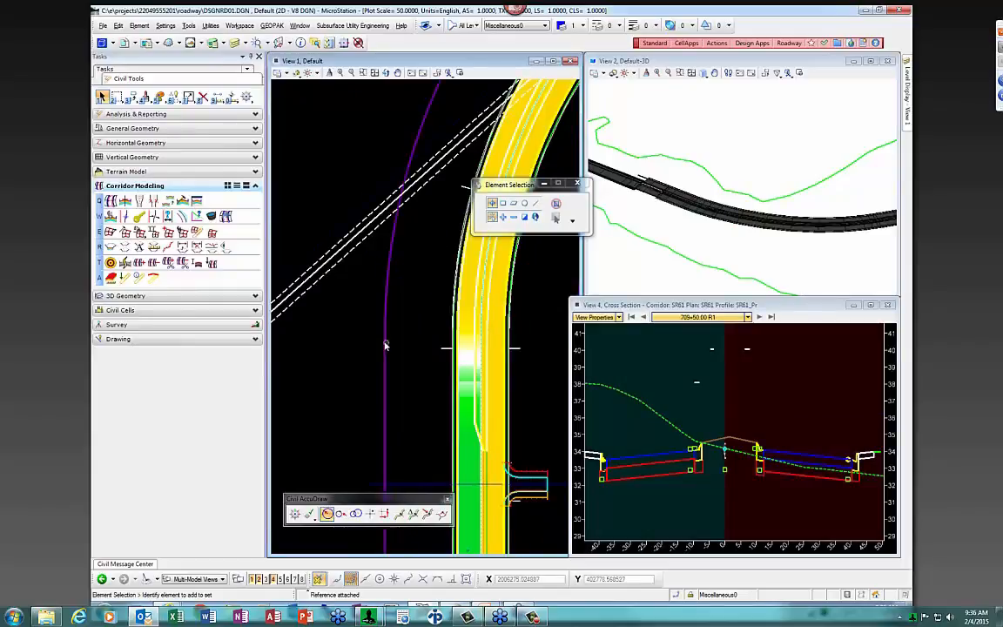
pyautogui.scroll(-1, 385, 345)
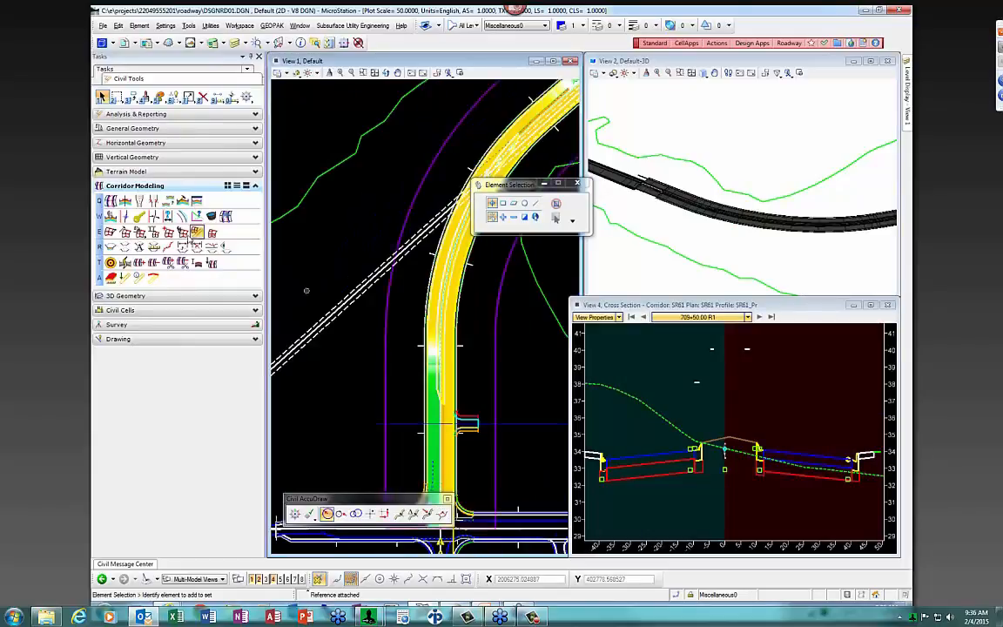
pyautogui.click(153, 232)
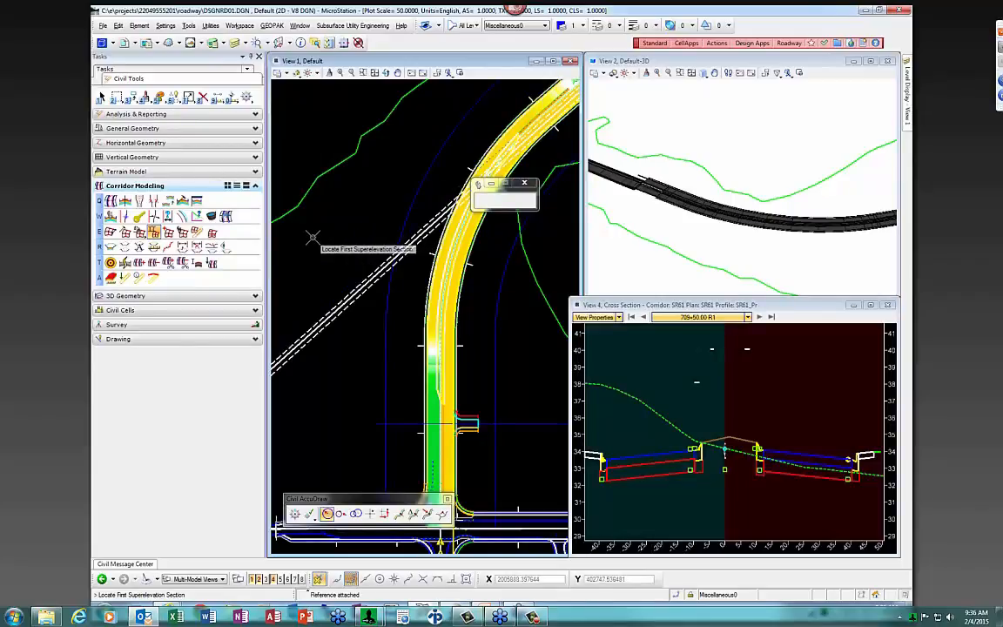
pyautogui.click(386, 340)
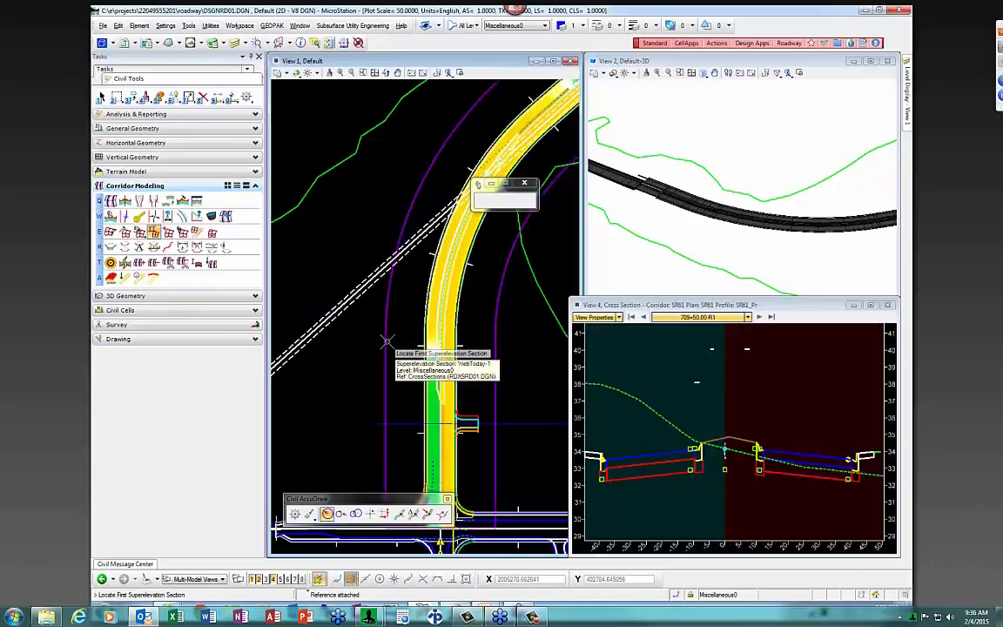
pyautogui.rightClick(302, 252)
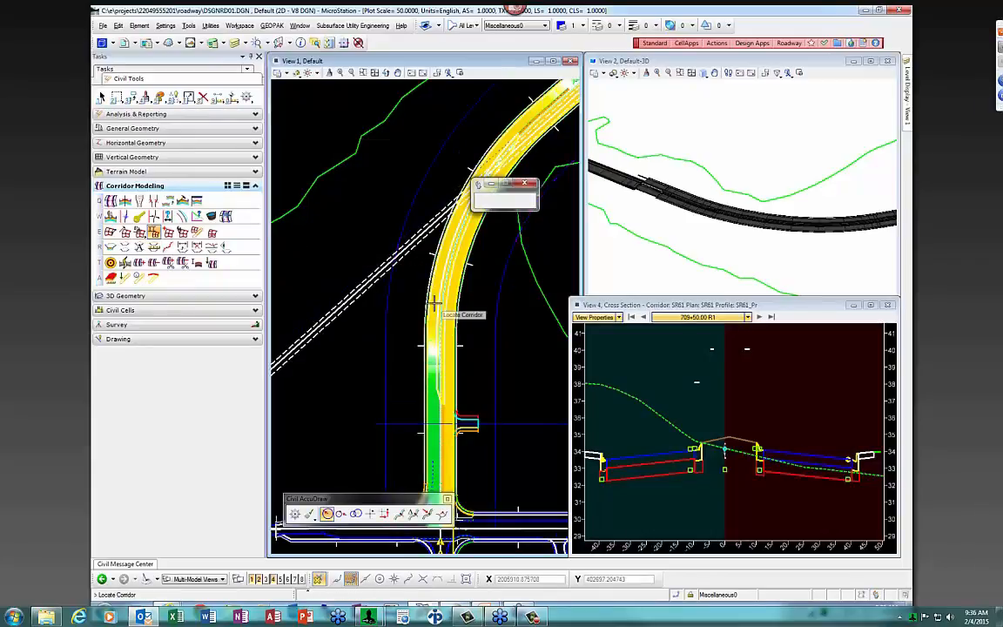
pyautogui.click(427, 253)
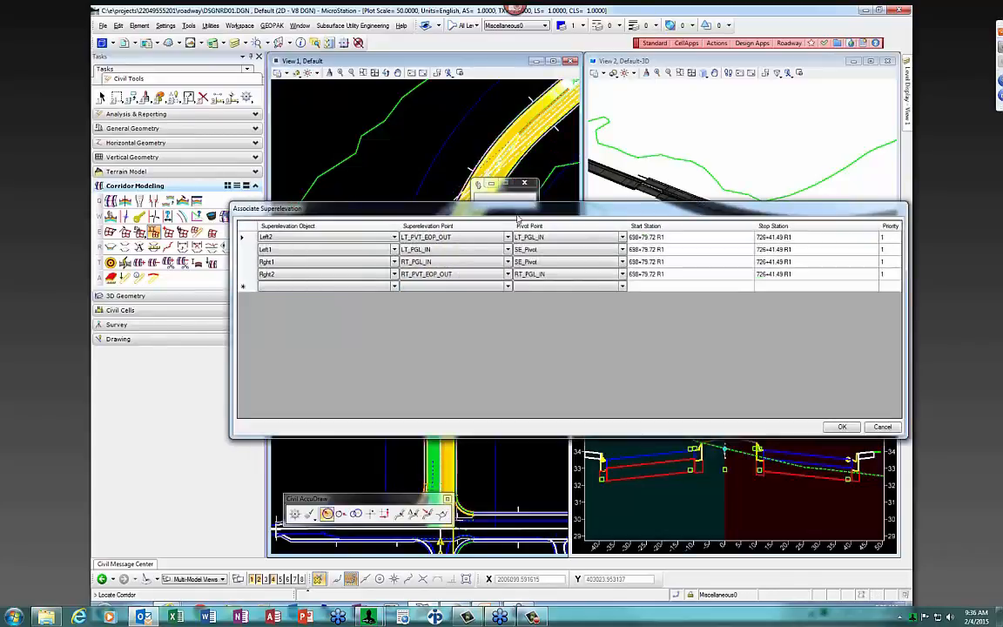
# Review the Left2, Left1, Rght1 and Rght2 rows and apply them to corridor SR61
pyautogui.moveTo(528, 212); pyautogui.dragTo(474, 202)
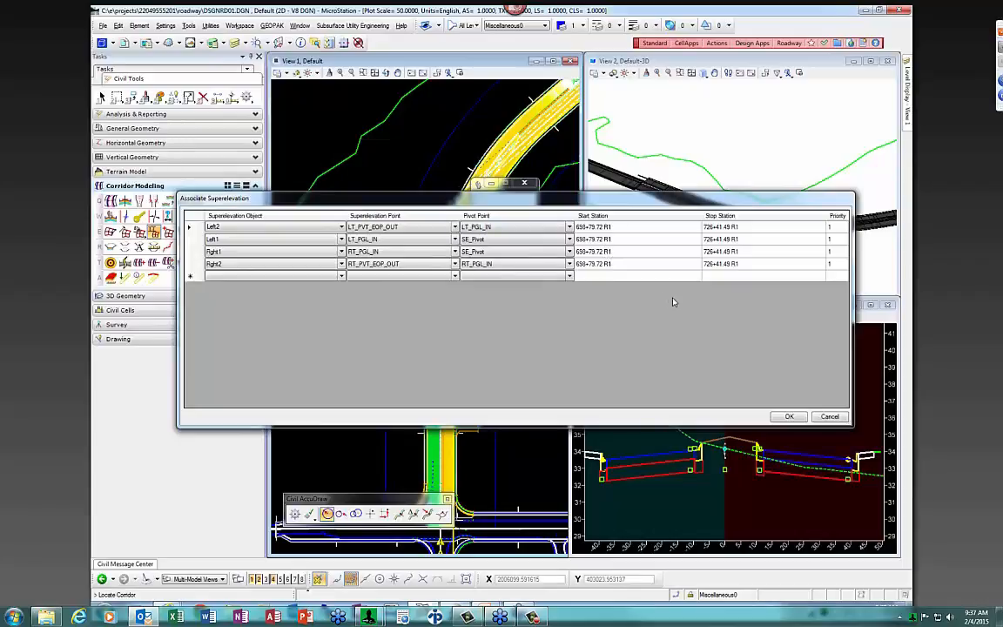
pyautogui.click(790, 417)
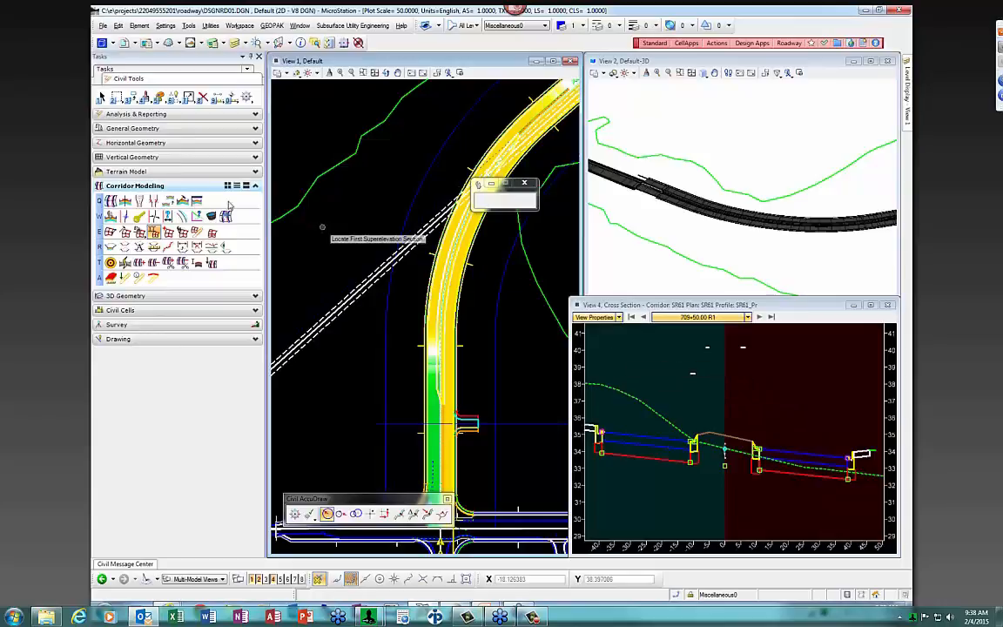
# Step the cross-section view from 709+50 through 710+00 and 711+00 to 711+50, then reactivate the plan view
pyautogui.click(102, 97)
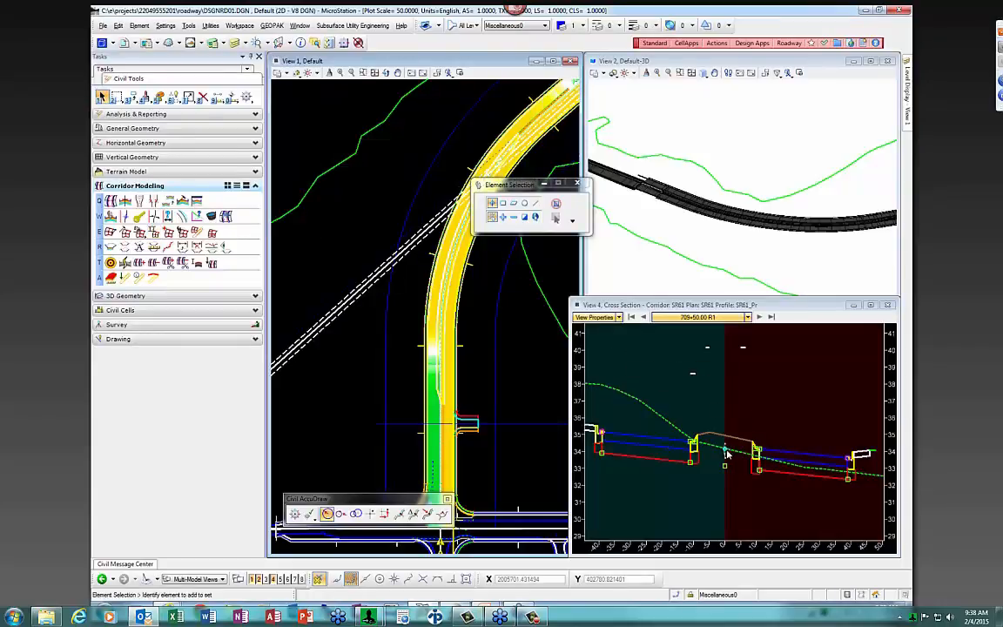
pyautogui.click(758, 407)
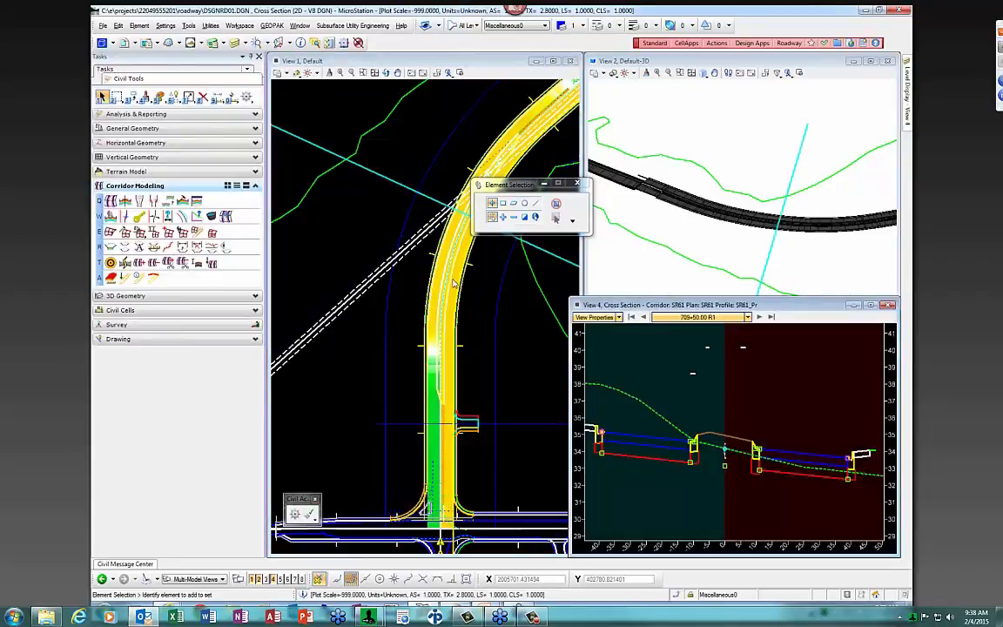
pyautogui.click(758, 317)
pyautogui.click(759, 316)
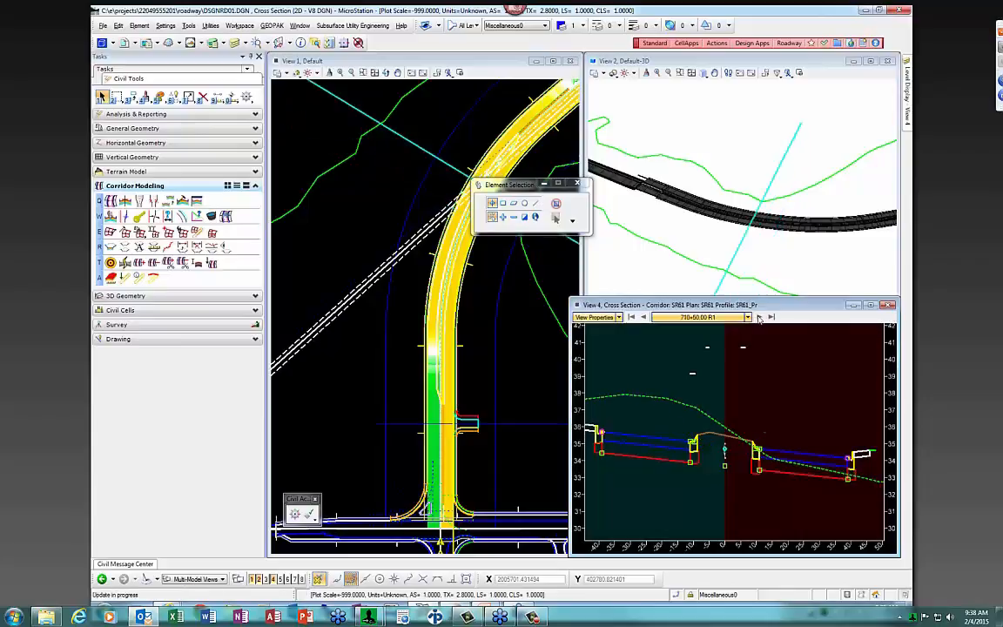
pyautogui.click(758, 317)
pyautogui.click(758, 316)
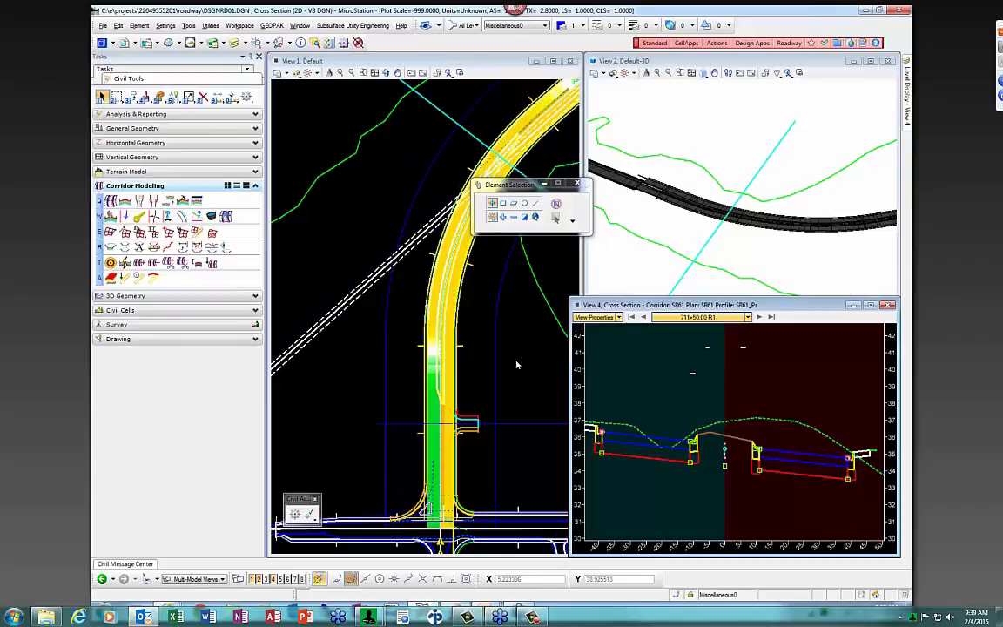
pyautogui.click(516, 365)
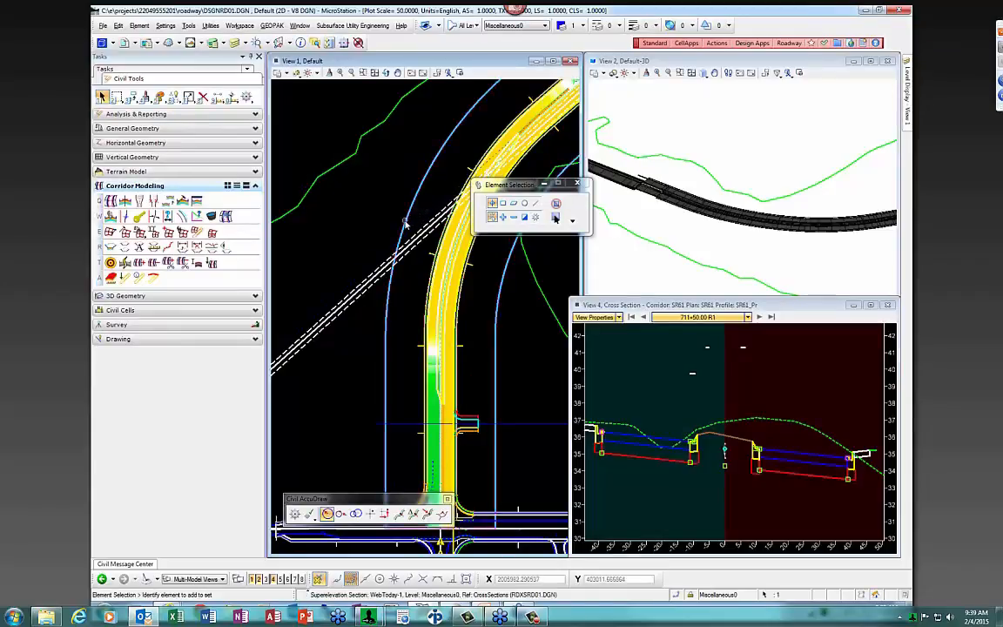
# Exchange into the cross-sections reference file and select superelevation section WebToday-1
pyautogui.rightClick(411, 222)
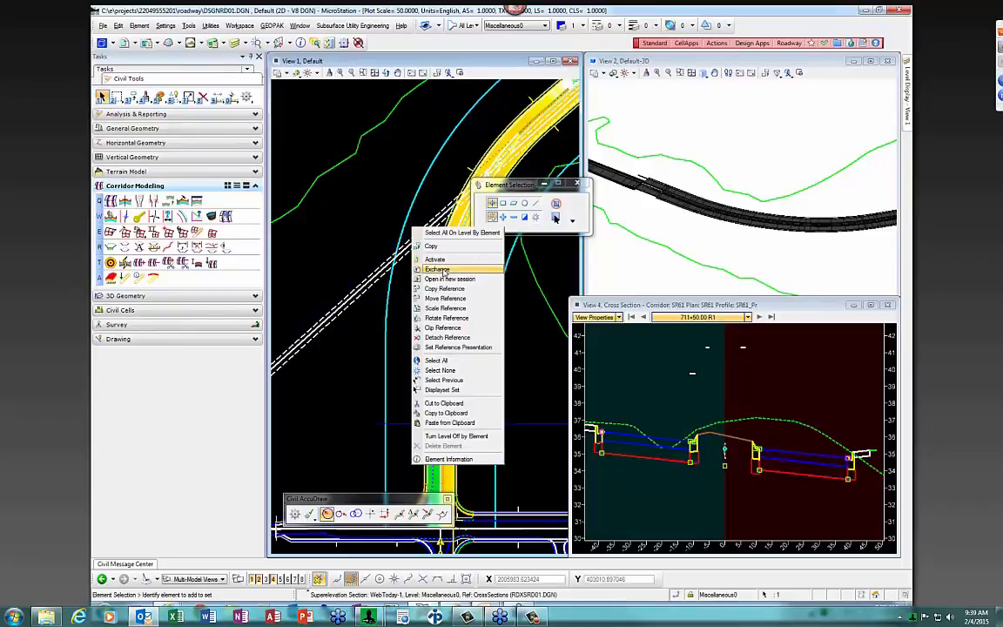
pyautogui.click(447, 260)
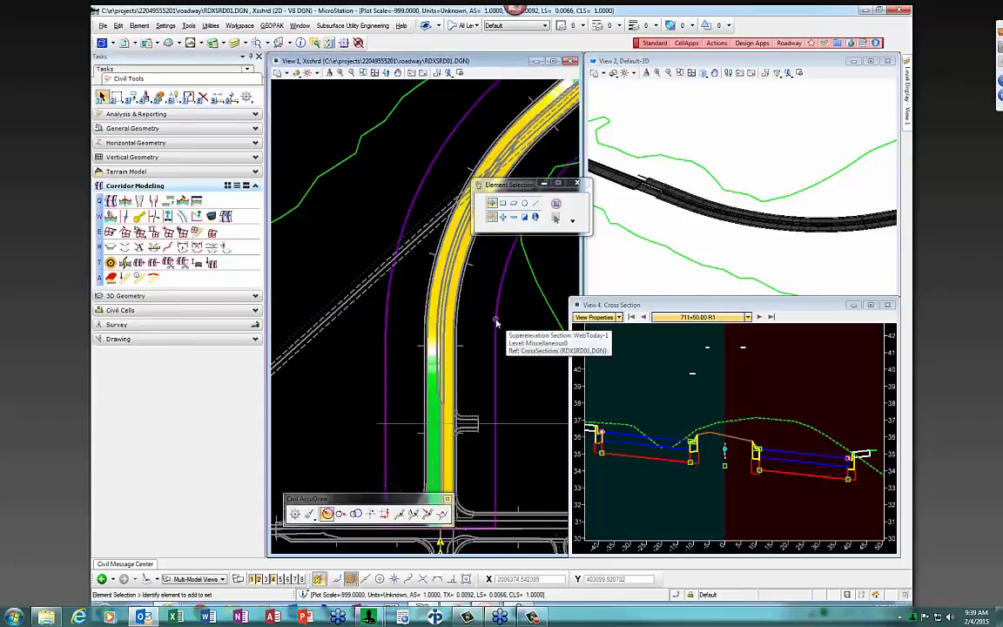
pyautogui.click(496, 322)
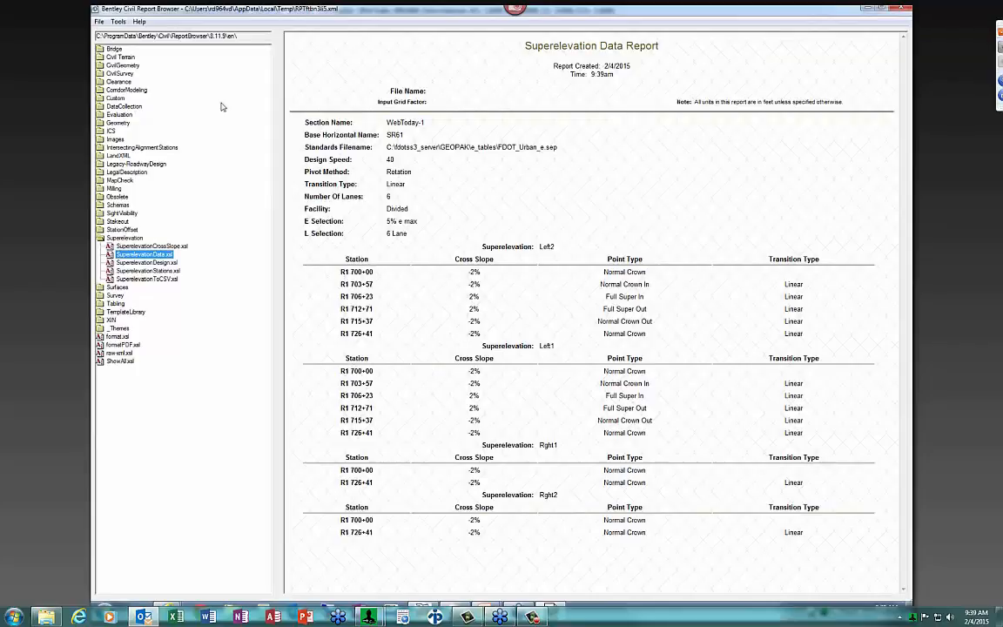
# Cycle through the Superelevation XSL reports, ending on SuperelevationToCSV.xsl for comma-separated station lines
pyautogui.click(98, 22)
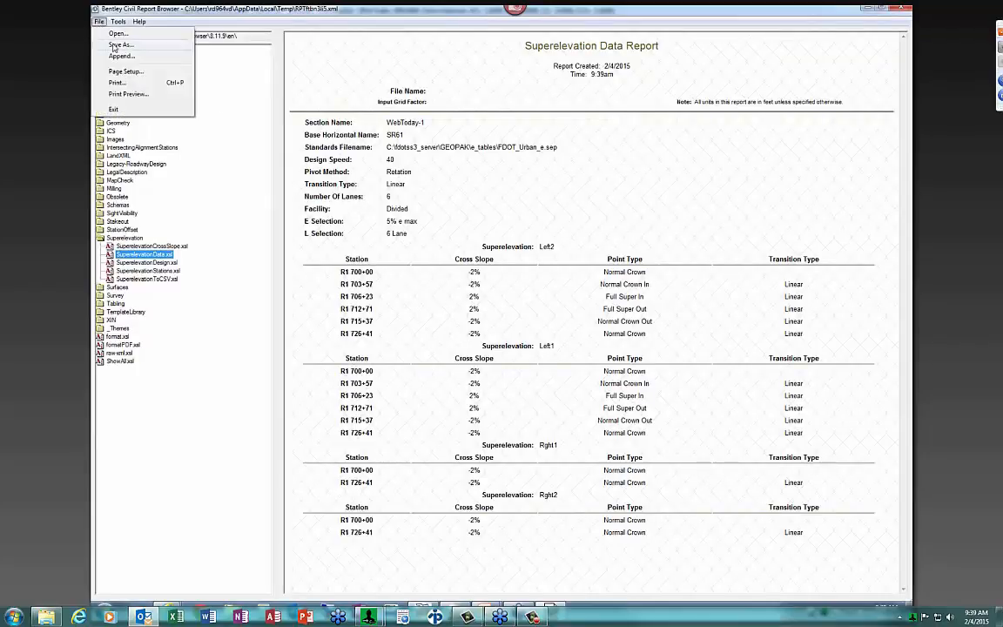
pyautogui.click(672, 218)
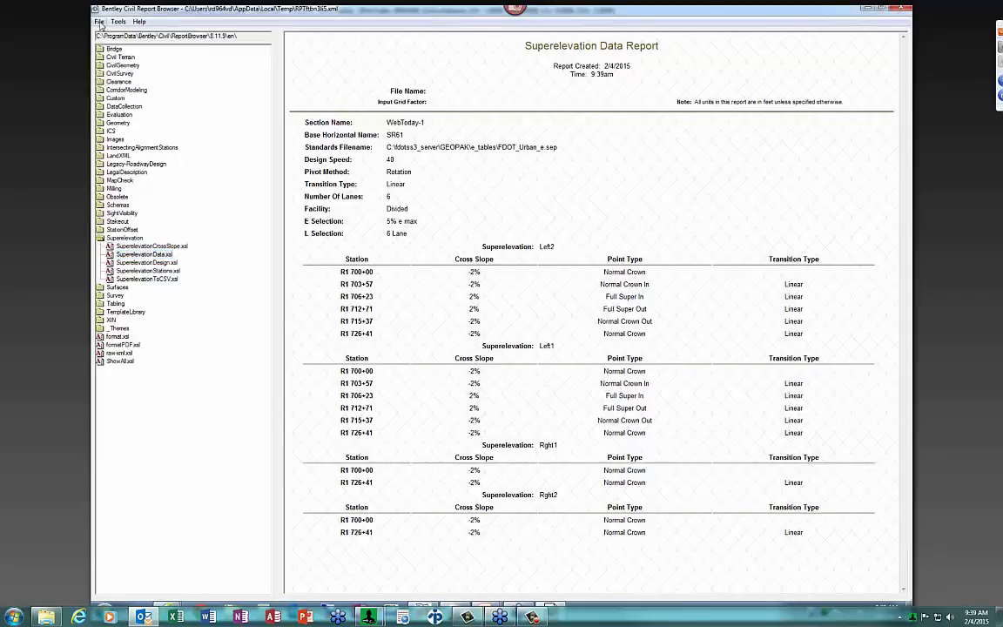
pyautogui.click(160, 270)
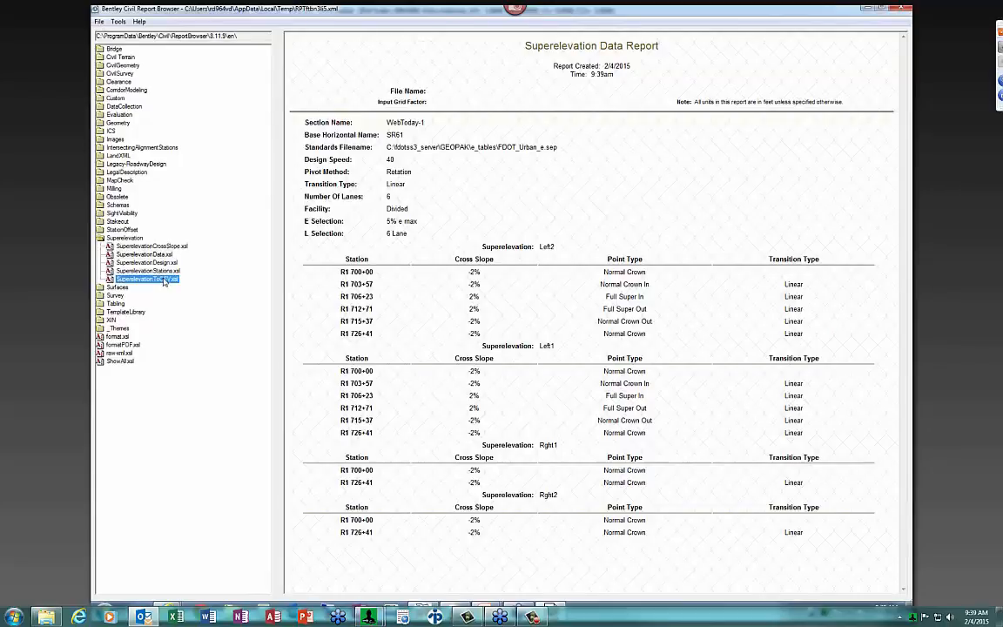
pyautogui.click(163, 263)
pyautogui.click(163, 255)
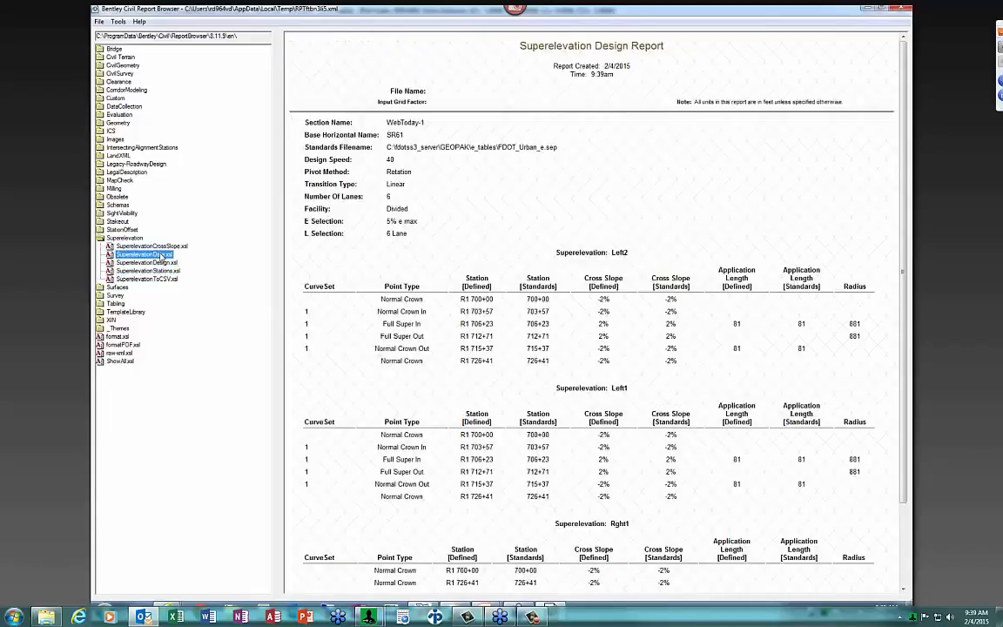
pyautogui.click(163, 248)
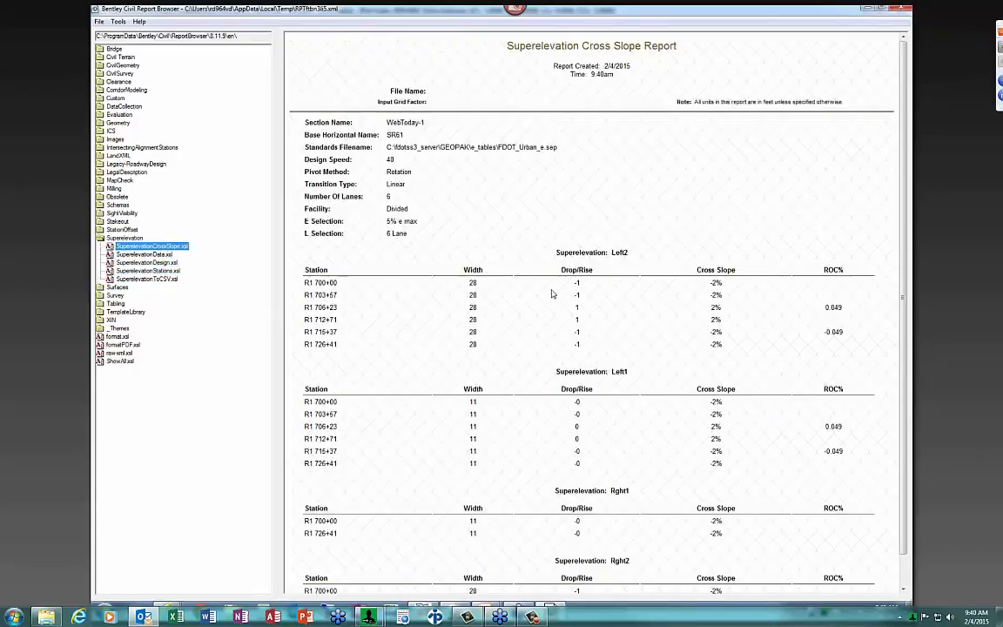
pyautogui.click(161, 255)
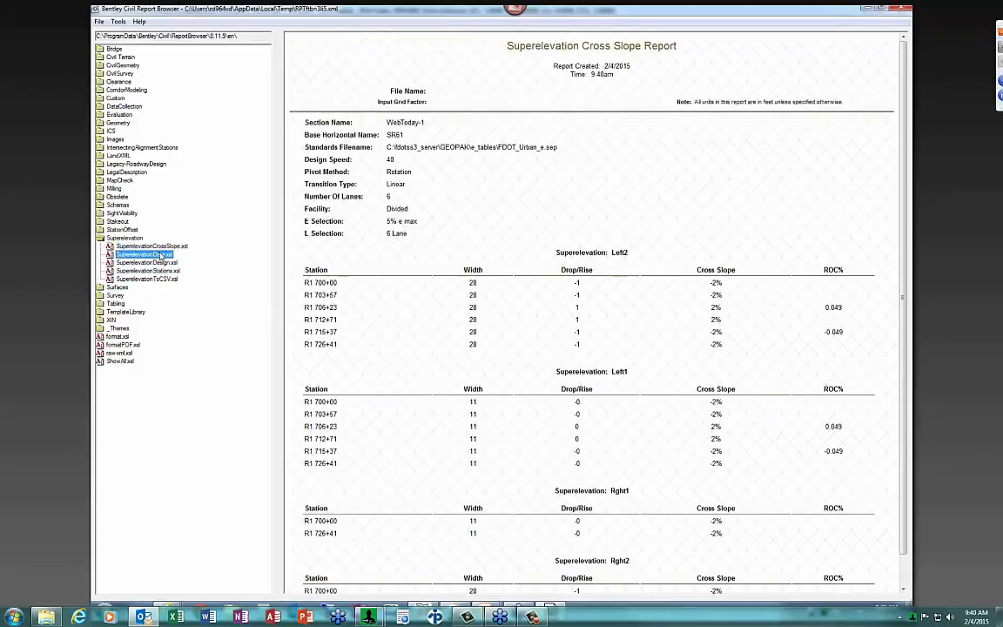
pyautogui.click(161, 263)
pyautogui.click(147, 279)
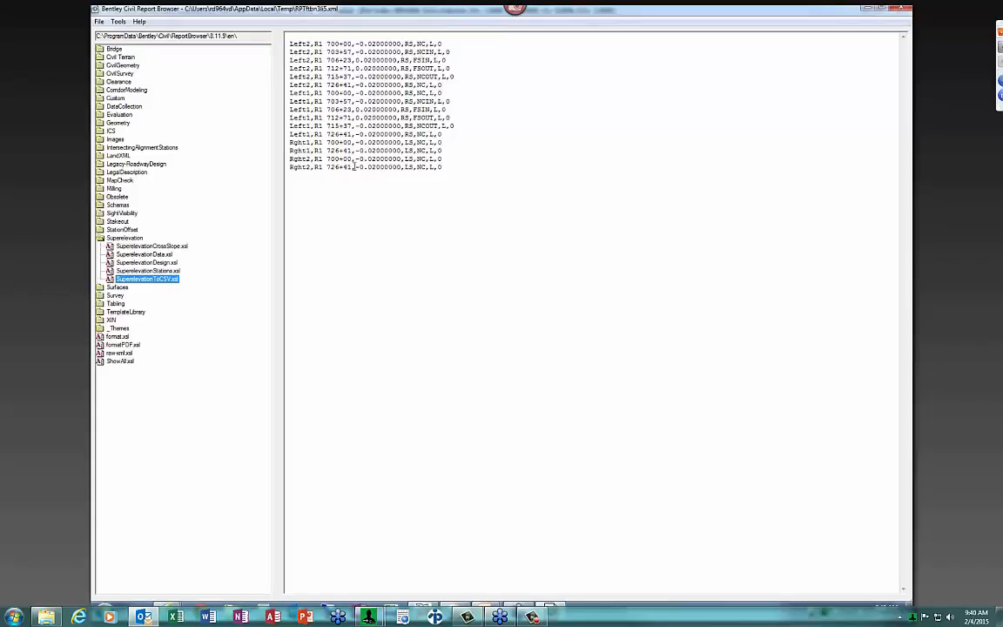
# Highlight and review the station values on the Left1 and last Rght2 CSV lines
pyautogui.moveTo(327, 108); pyautogui.dragTo(345, 111)
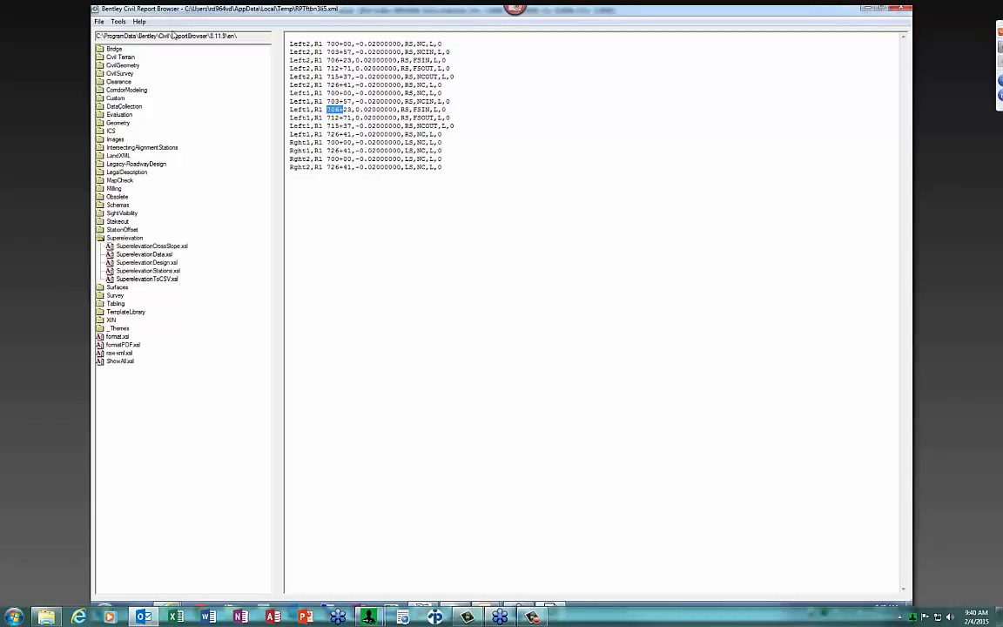
pyautogui.click(291, 287)
pyautogui.doubleClick(319, 167)
pyautogui.click(328, 167)
pyautogui.moveTo(328, 167); pyautogui.dragTo(401, 167)
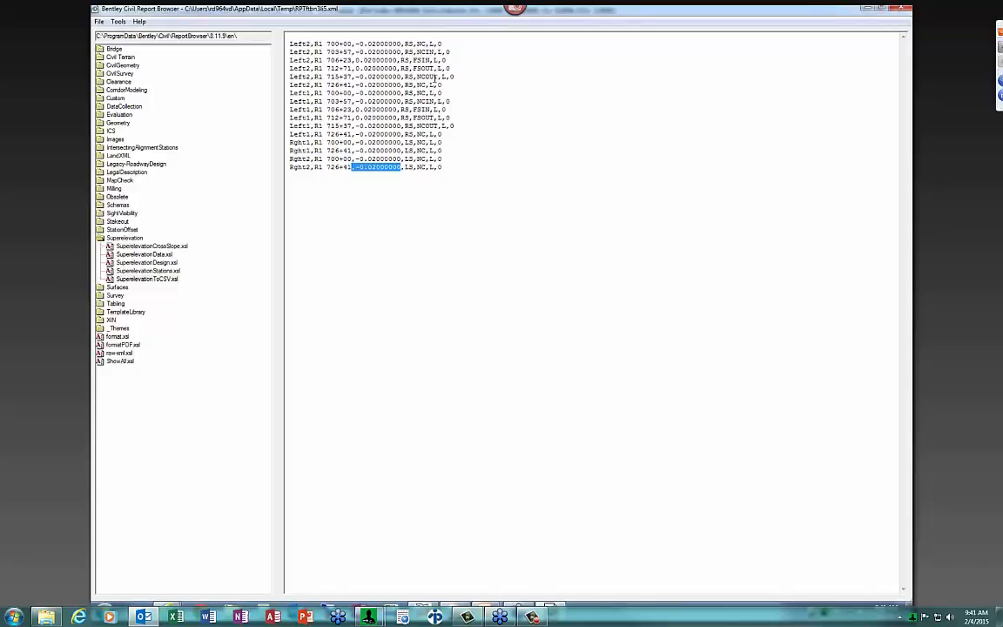
pyautogui.click(505, 220)
# Save the report as Text File SR61.txt in temp, replacing the existing copy
pyautogui.click(98, 21)
pyautogui.click(118, 44)
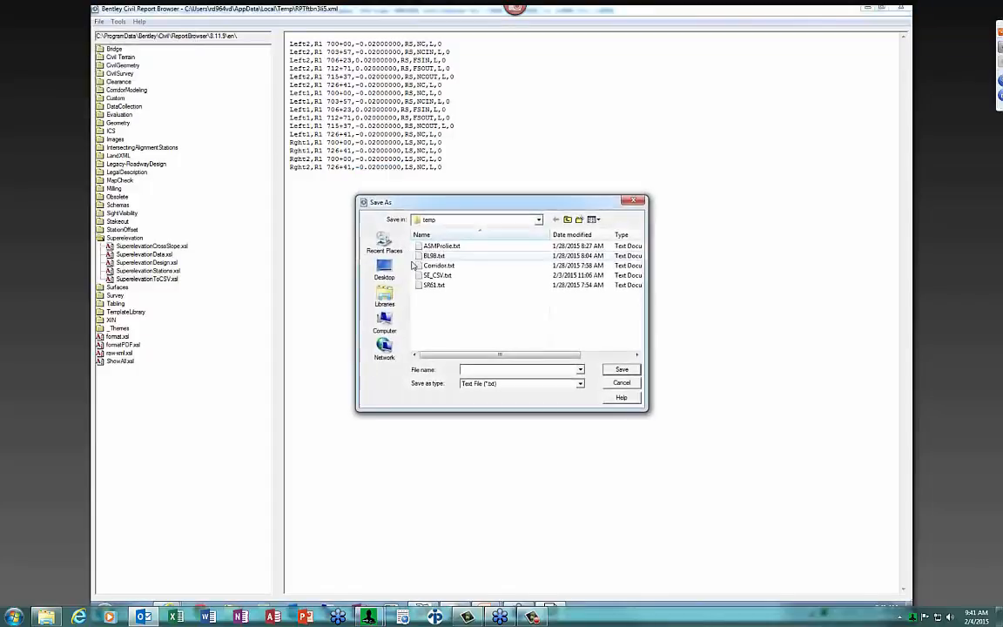
pyautogui.click(438, 288)
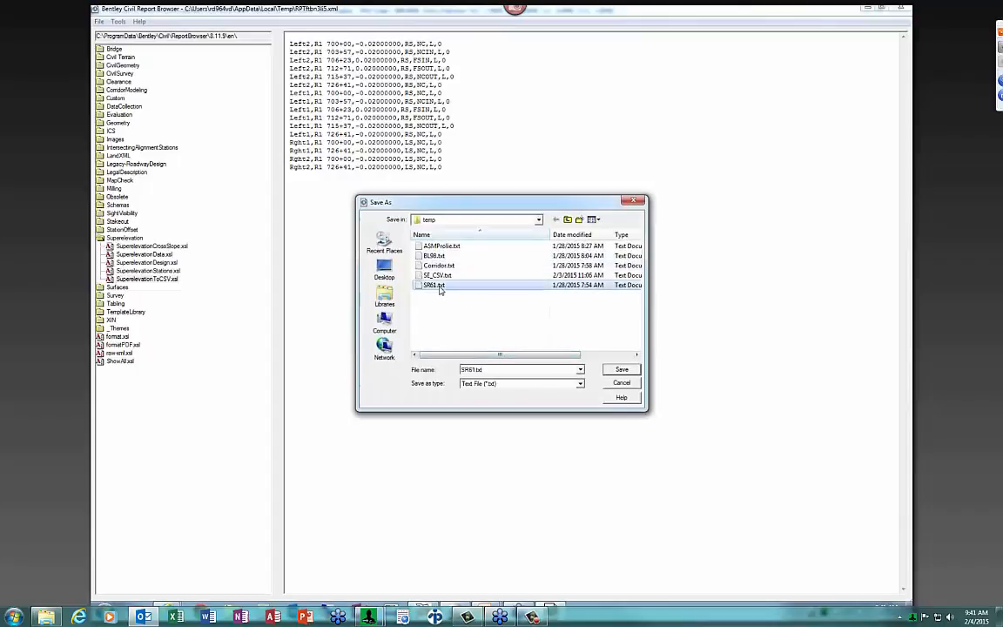
pyautogui.click(535, 384)
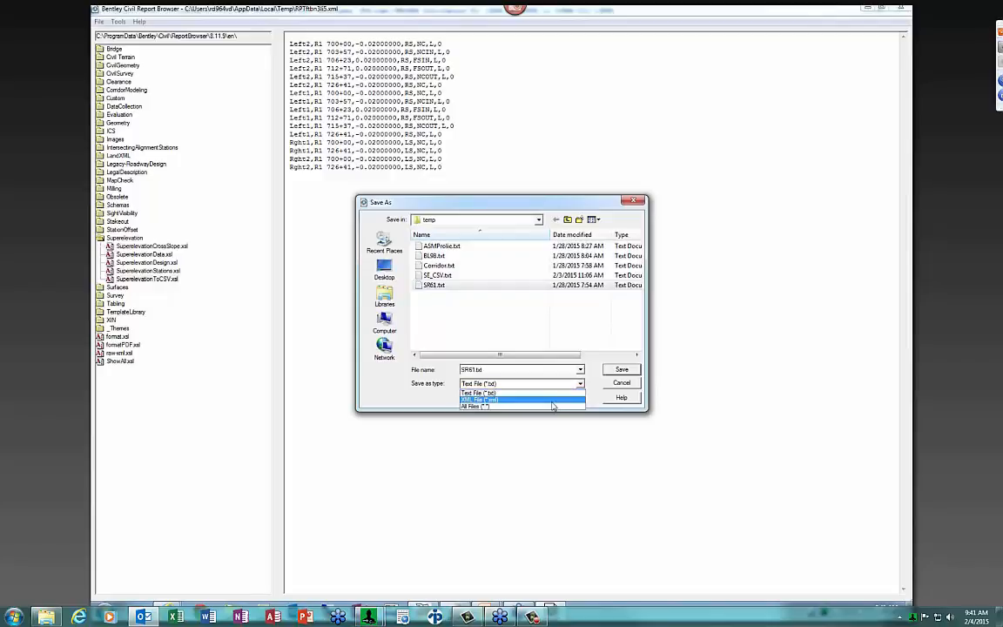
pyautogui.click(490, 369)
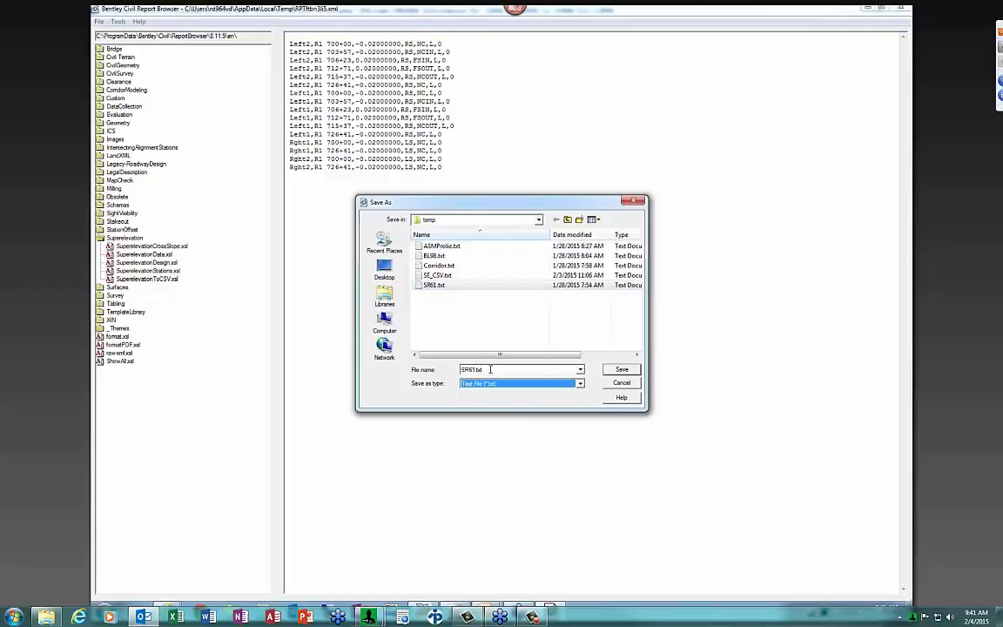
pyautogui.click(623, 372)
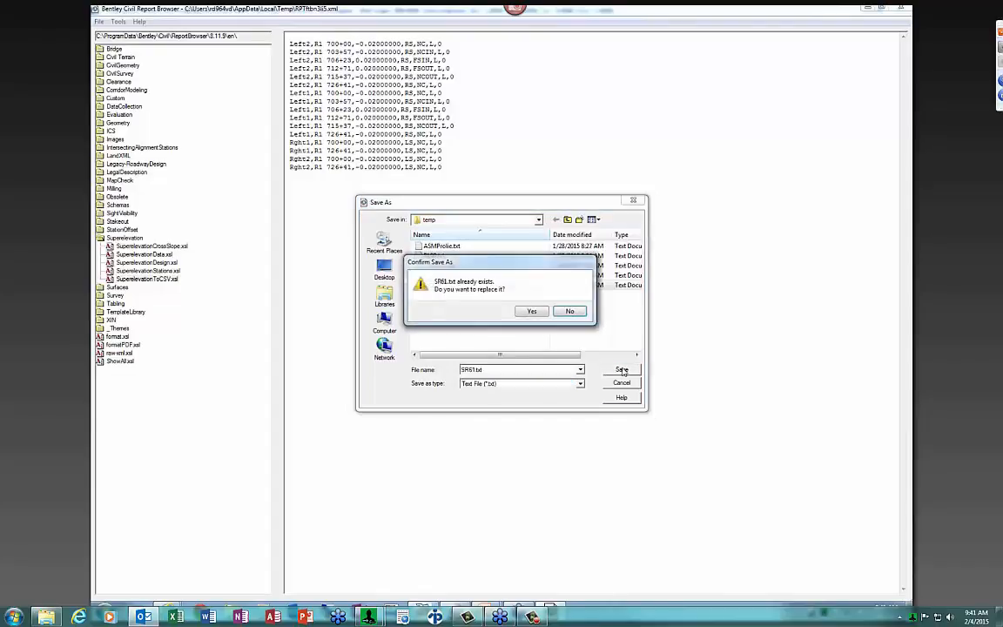
pyautogui.click(532, 311)
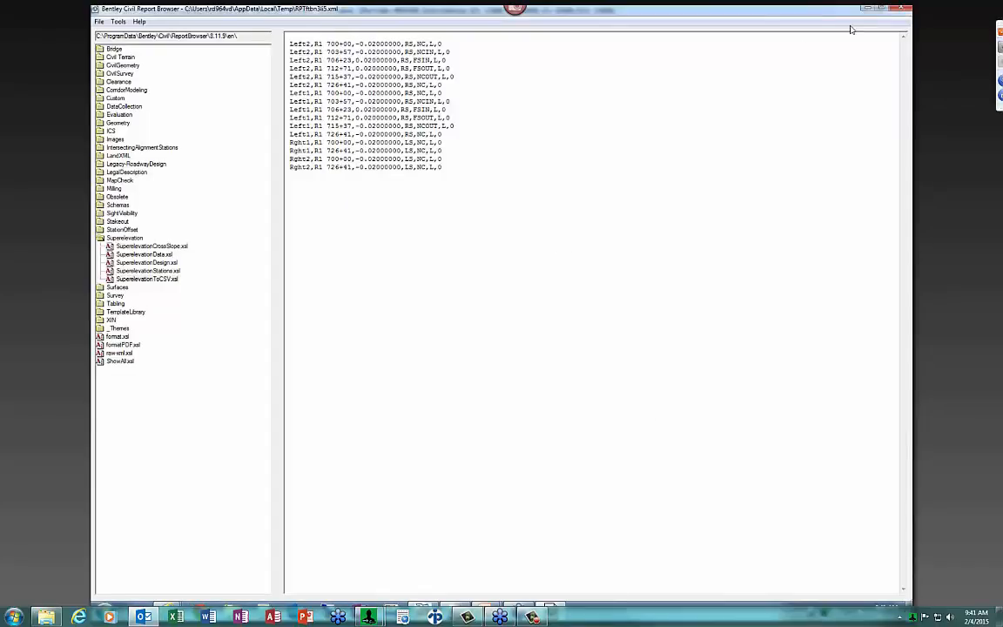
# Close the Report Browser, then start and cancel the calculate and locate superelevation commands
pyautogui.click(905, 10)
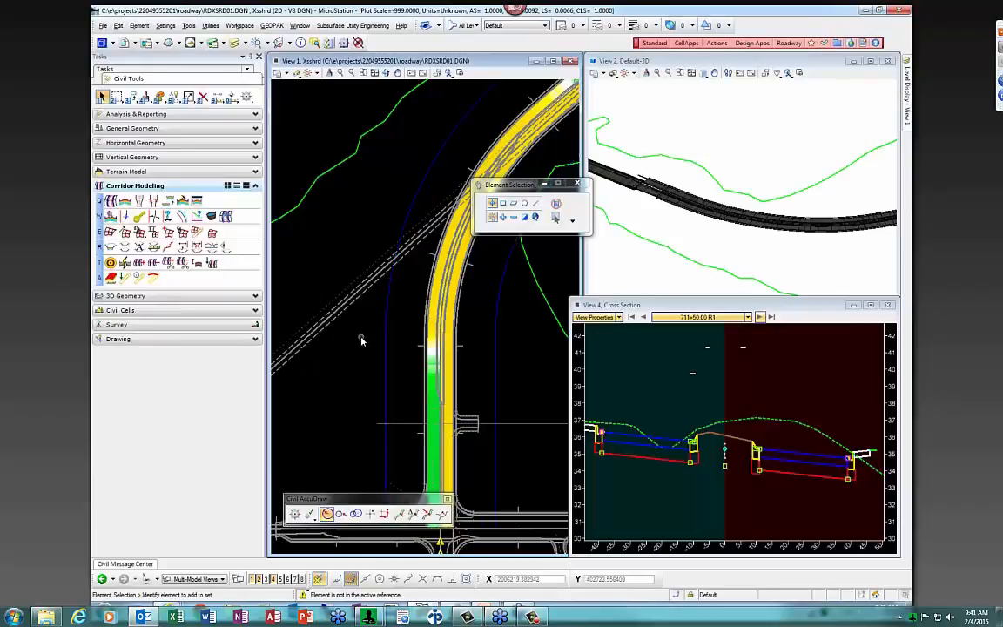
pyautogui.click(139, 233)
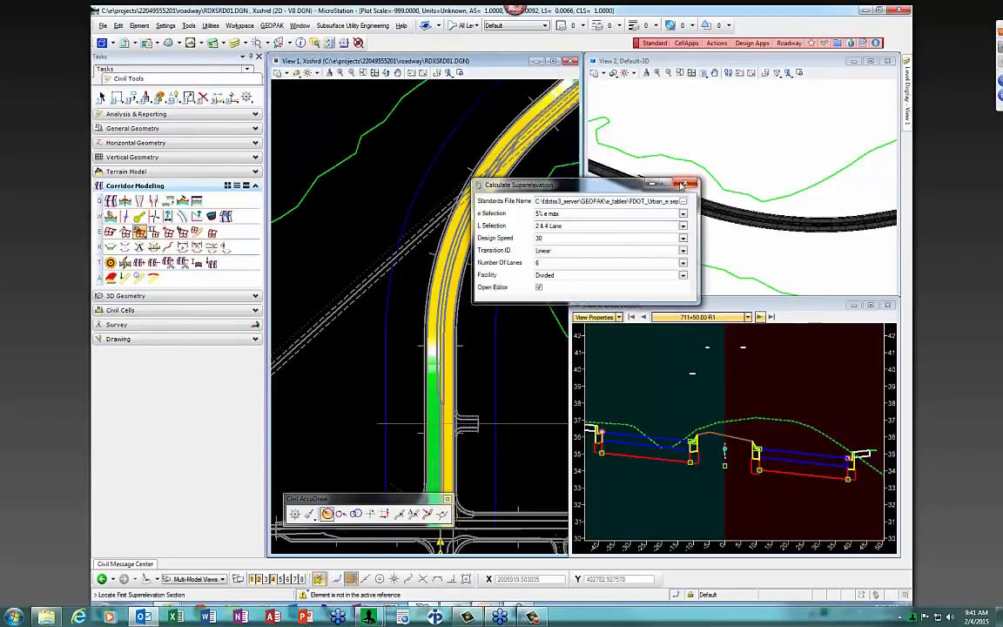
pyautogui.press('Escape')
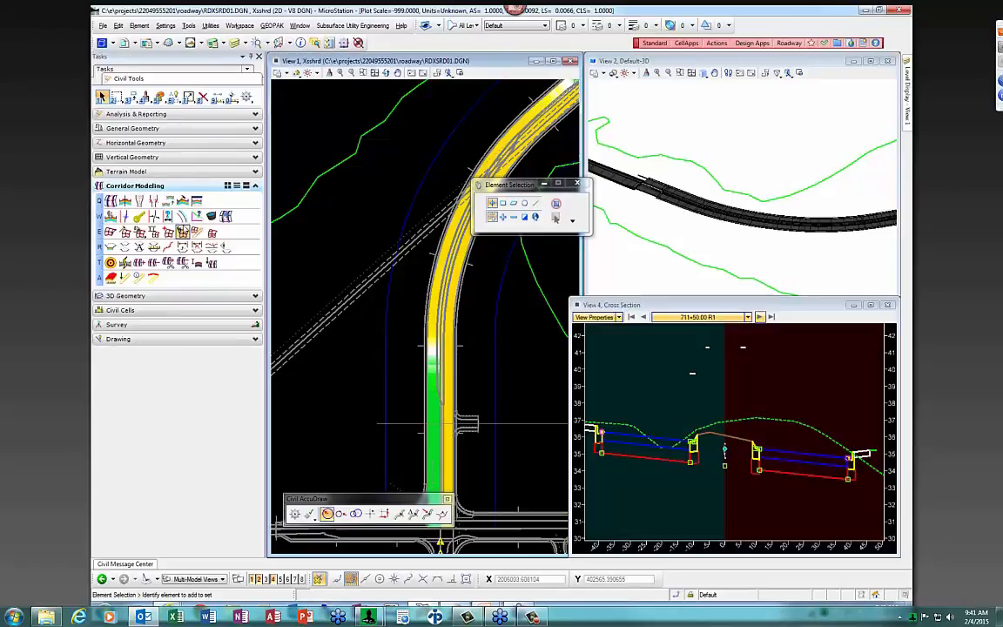
pyautogui.click(182, 231)
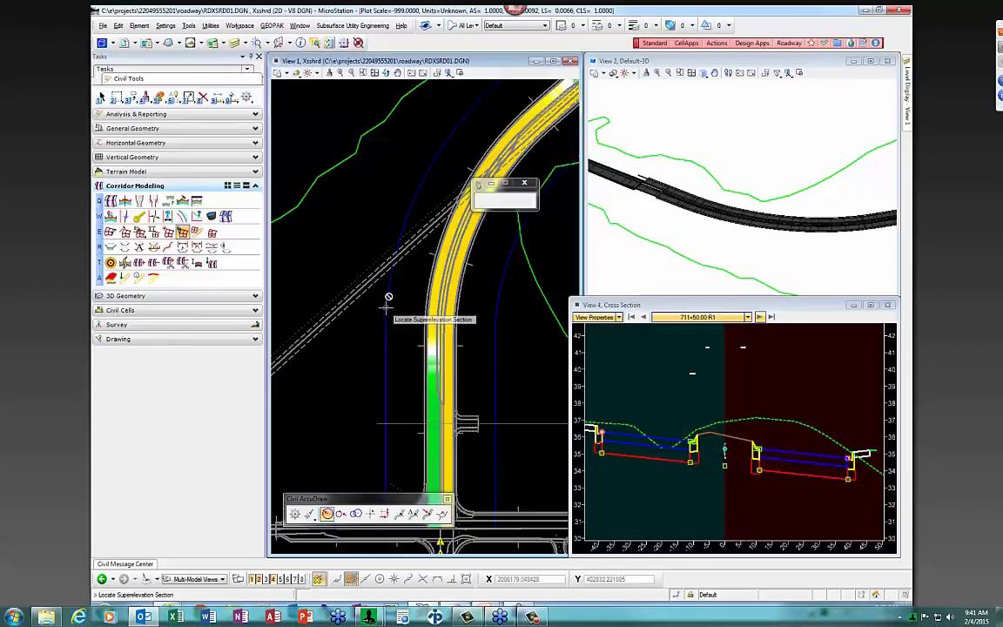
pyautogui.press('Escape')
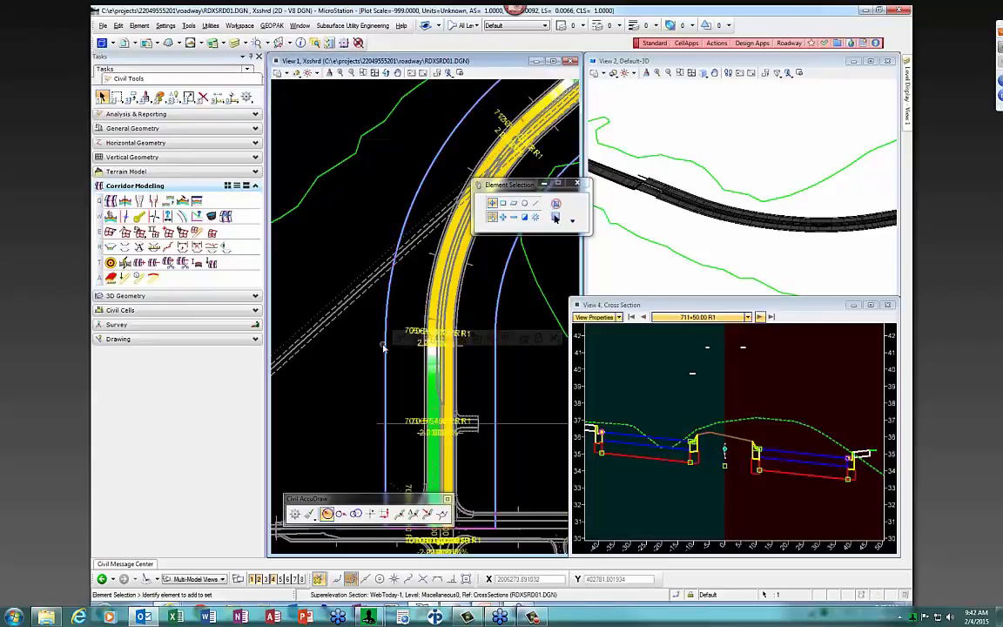
# Open the WebToday-1 section in the Superelevation Editor, review its 16 points, and close it
pyautogui.click(388, 347)
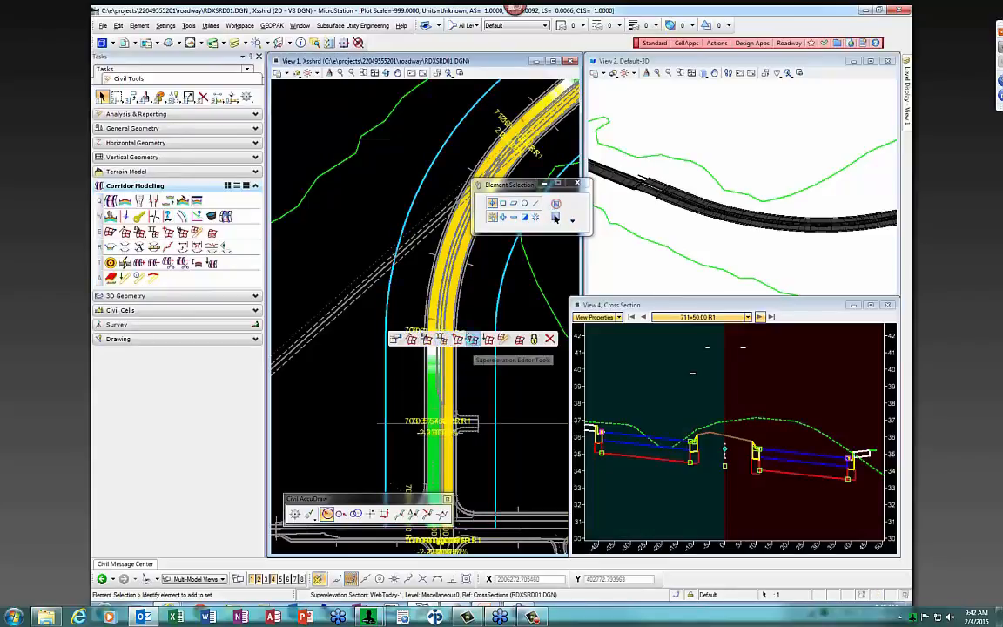
pyautogui.click(466, 339)
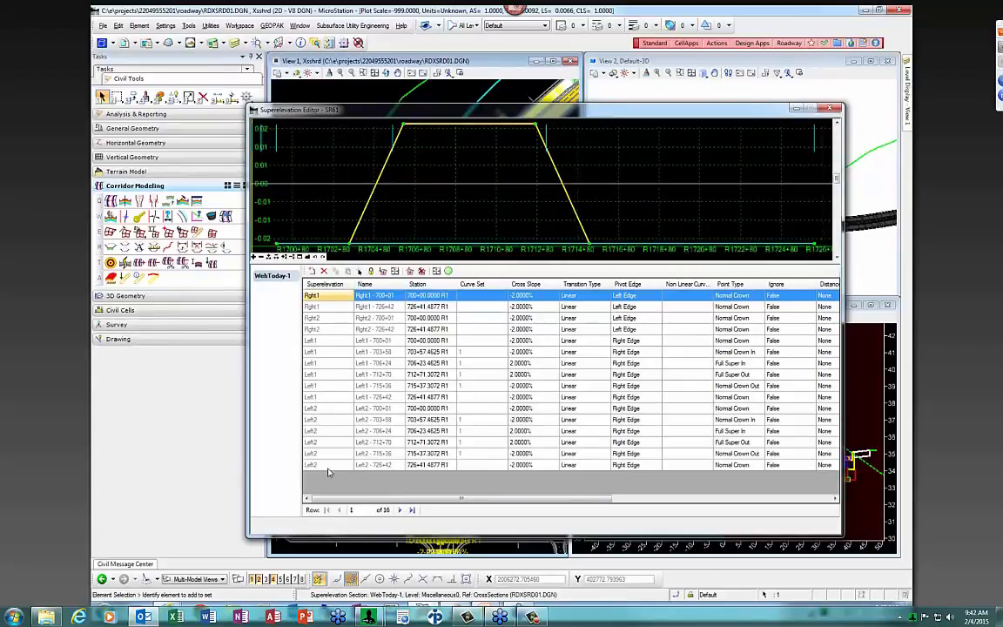
pyautogui.click(435, 340)
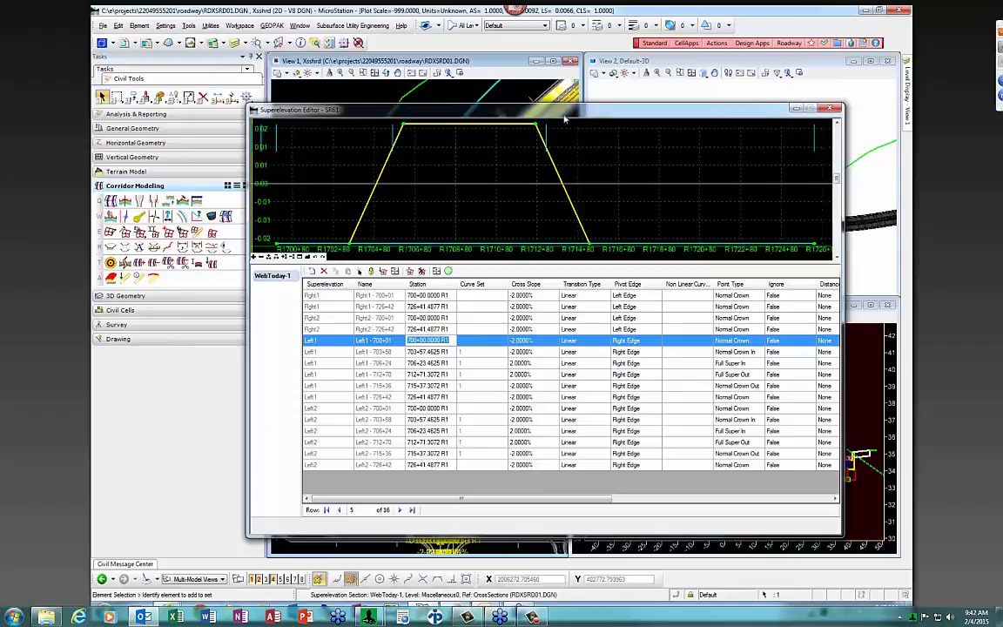
pyautogui.click(831, 108)
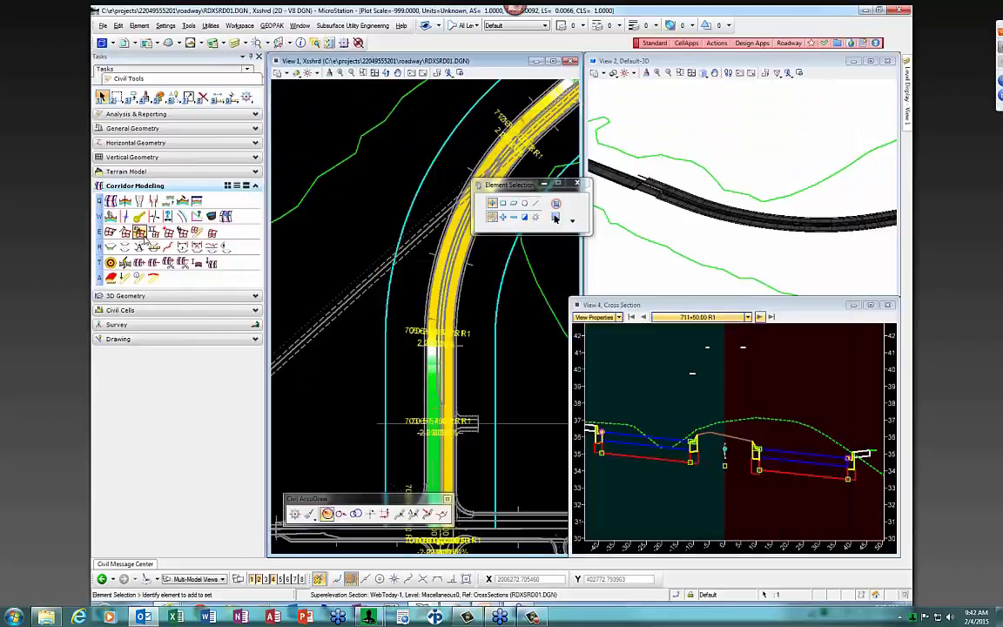
# Start Import Superelevation and browse for a file with all file types shown
pyautogui.click(139, 233)
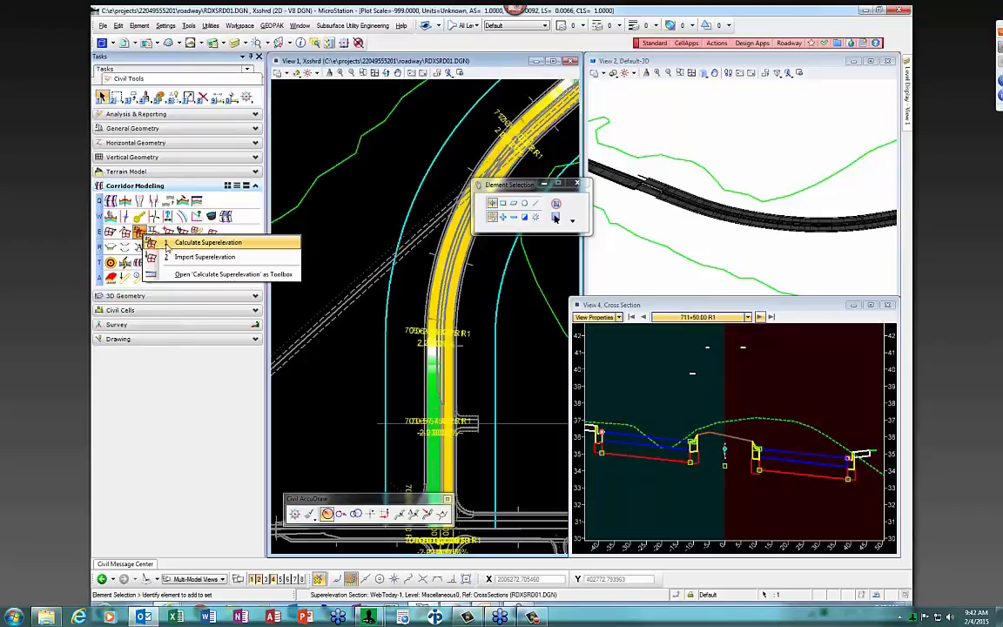
pyautogui.click(187, 258)
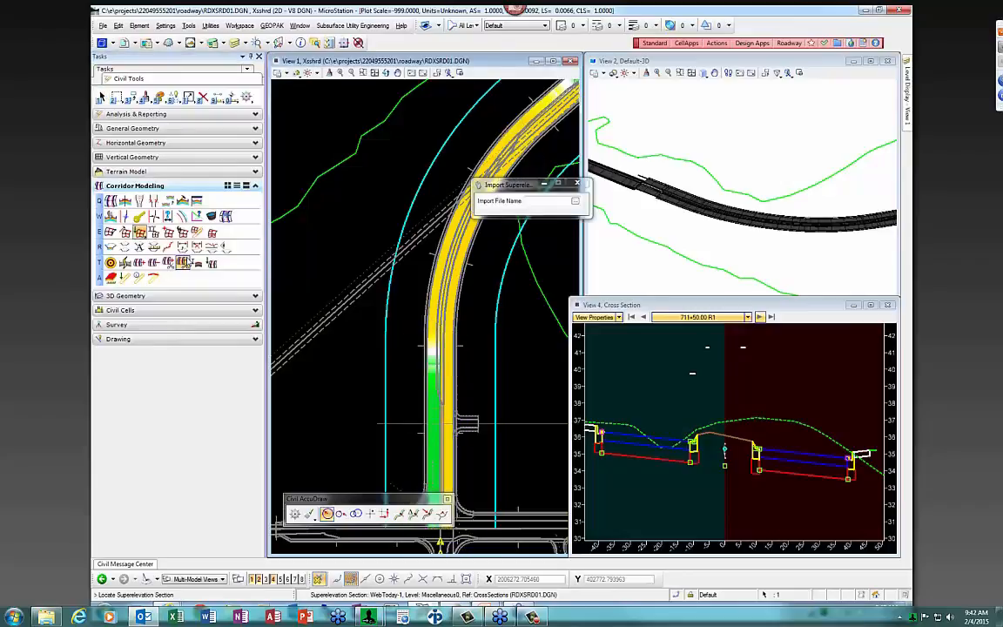
pyautogui.click(574, 202)
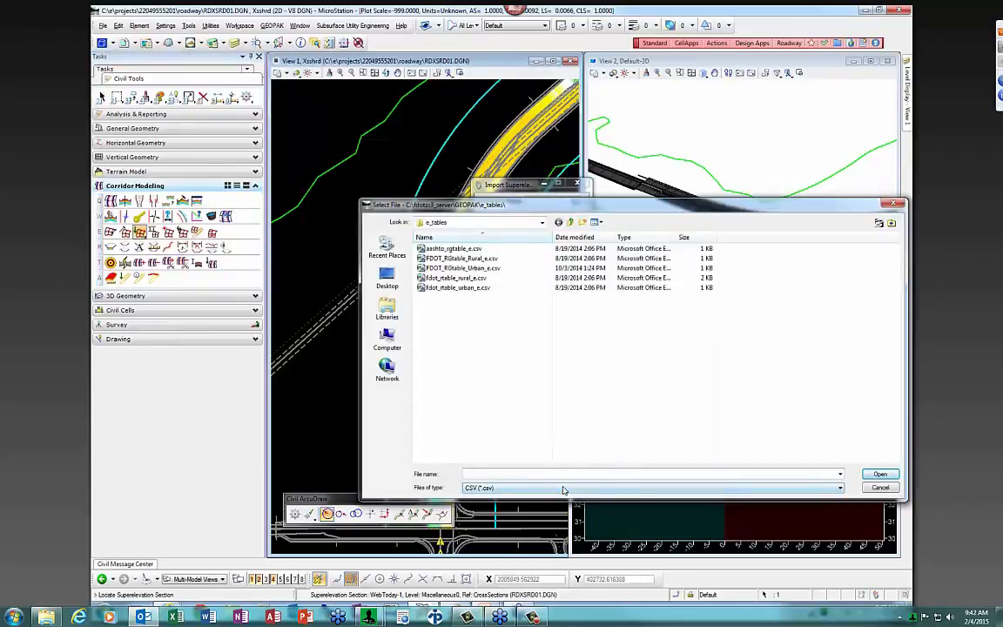
pyautogui.click(562, 489)
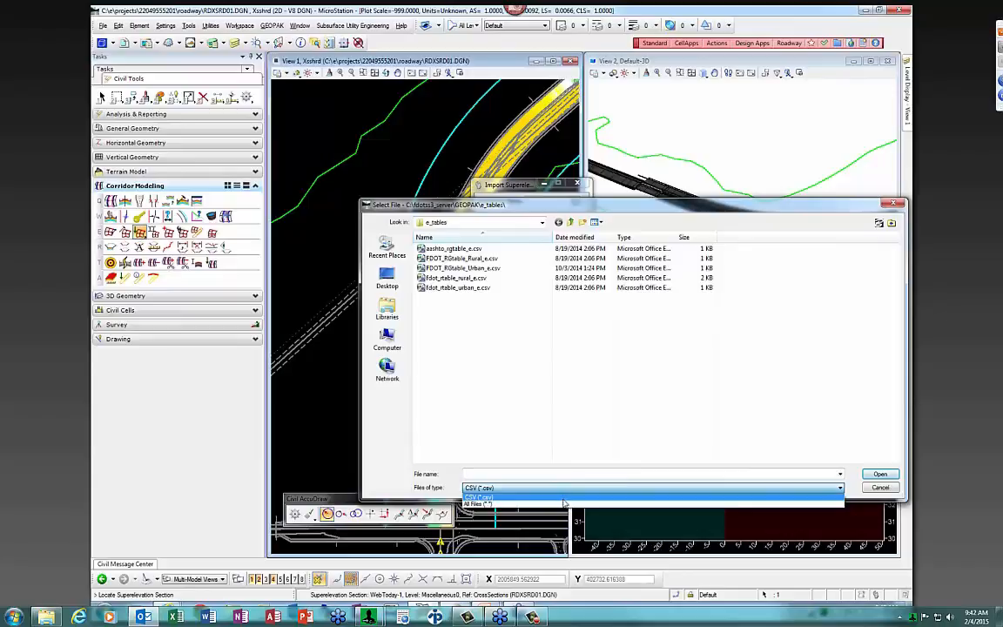
pyautogui.click(563, 503)
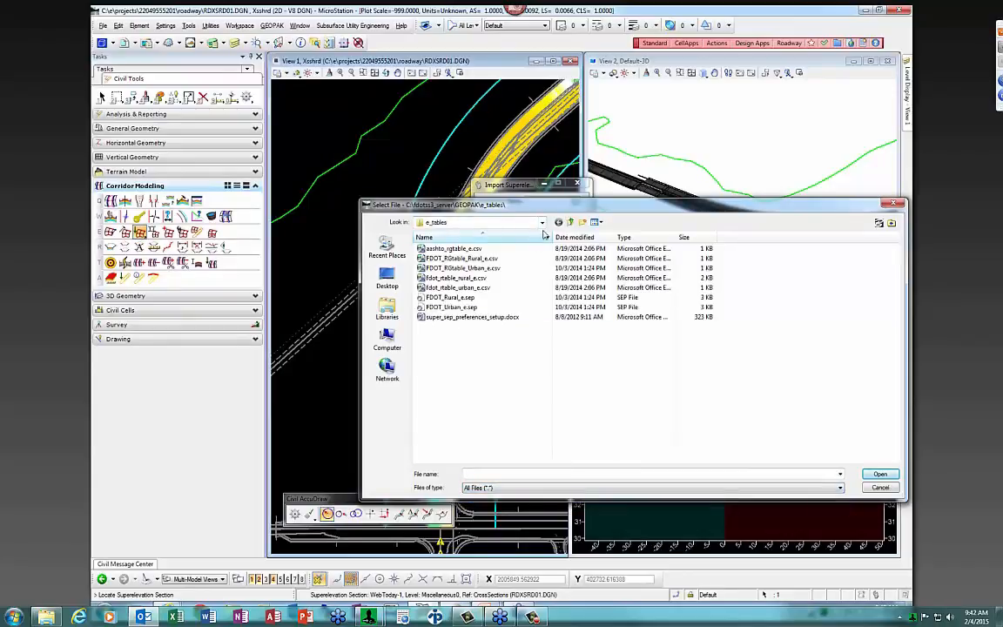
# Navigate to C:\temp and choose SR61.txt as the import file
pyautogui.click(466, 222)
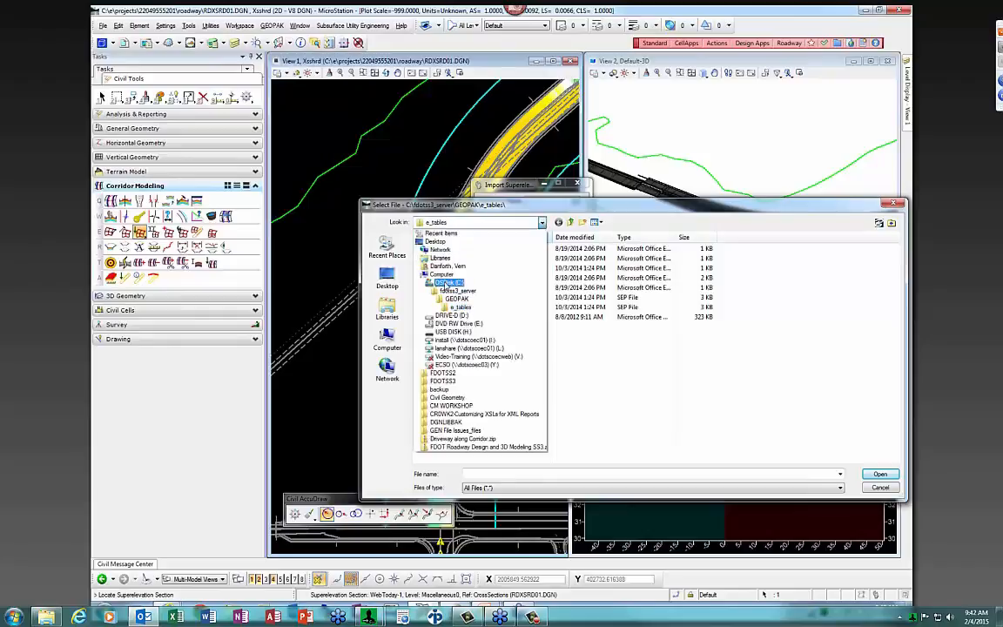
pyautogui.click(445, 284)
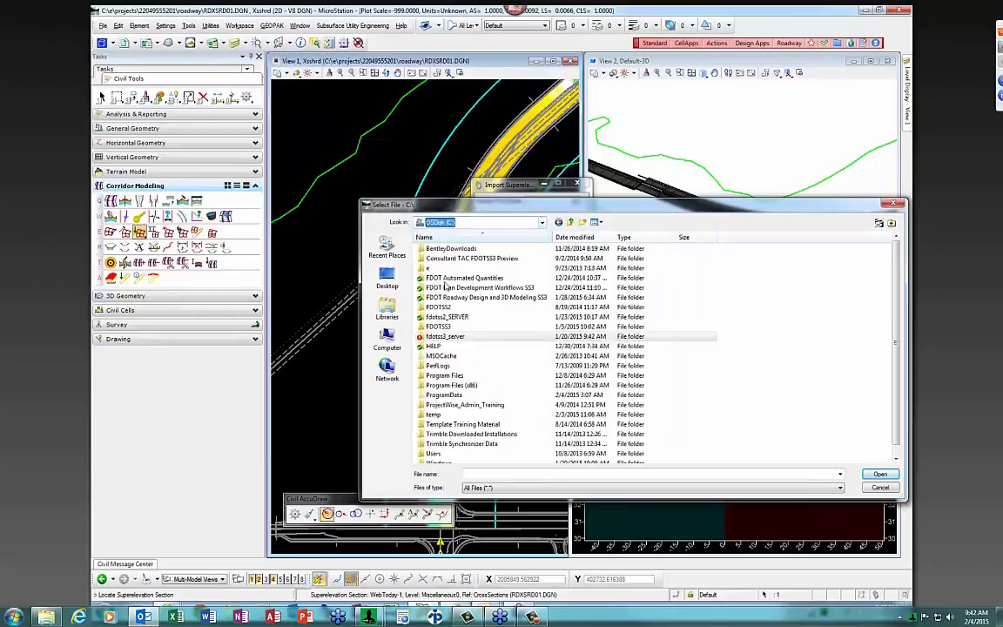
pyautogui.doubleClick(427, 267)
pyautogui.doubleClick(436, 250)
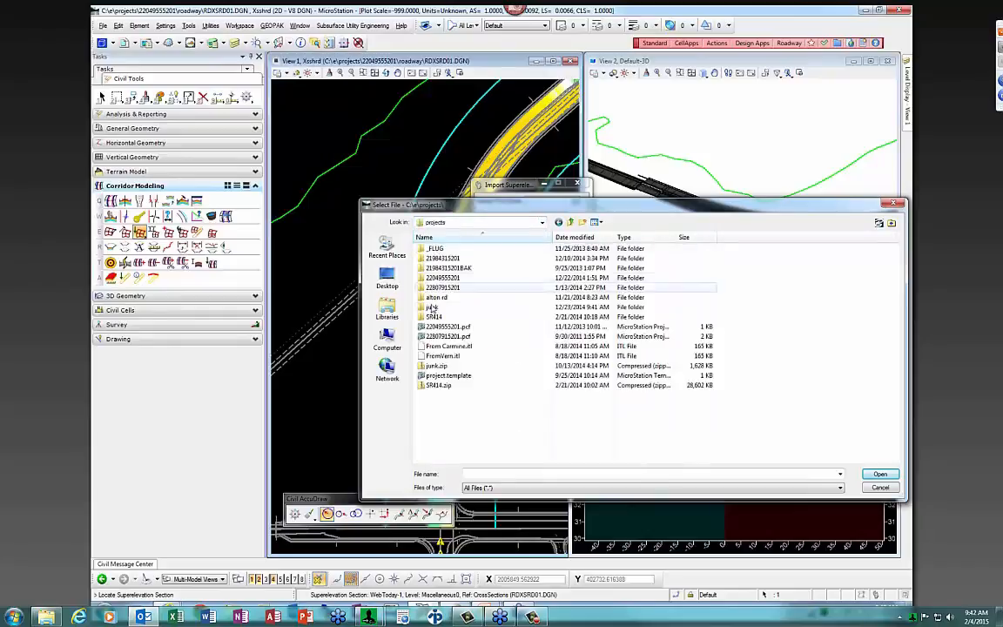
pyautogui.doubleClick(439, 277)
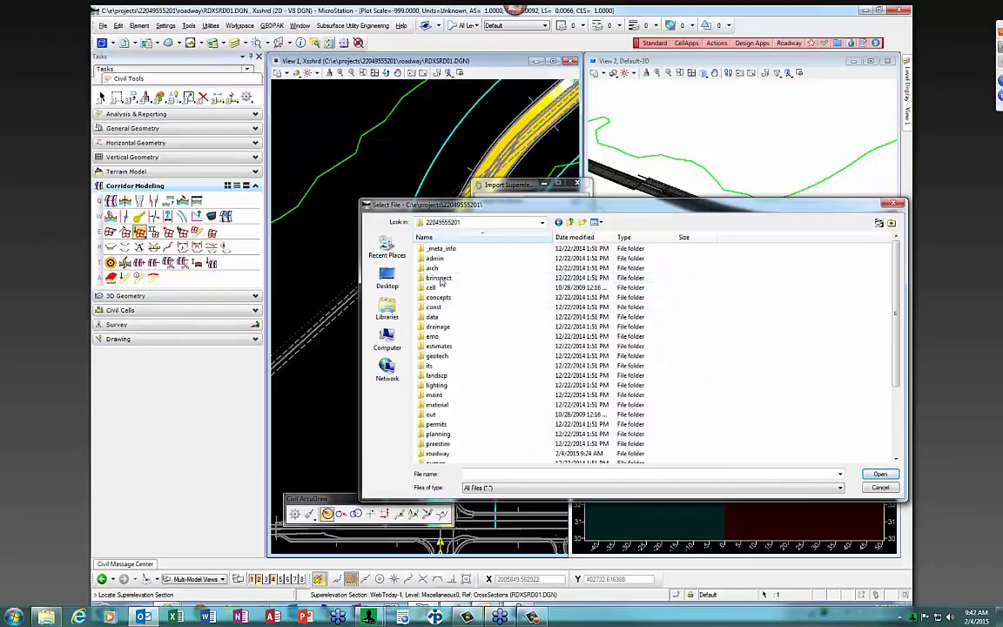
pyautogui.doubleClick(442, 453)
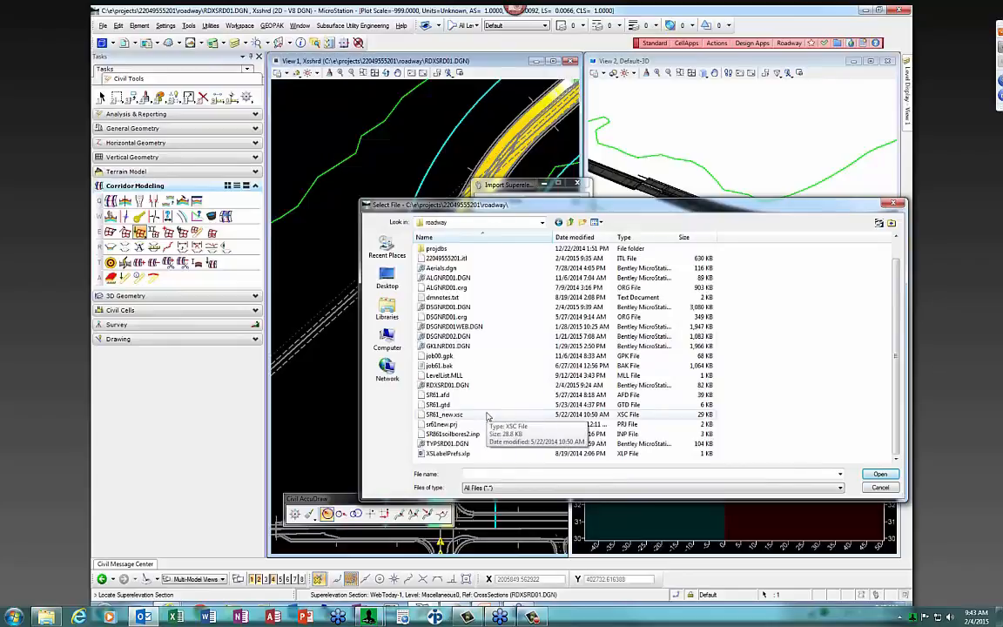
pyautogui.click(387, 341)
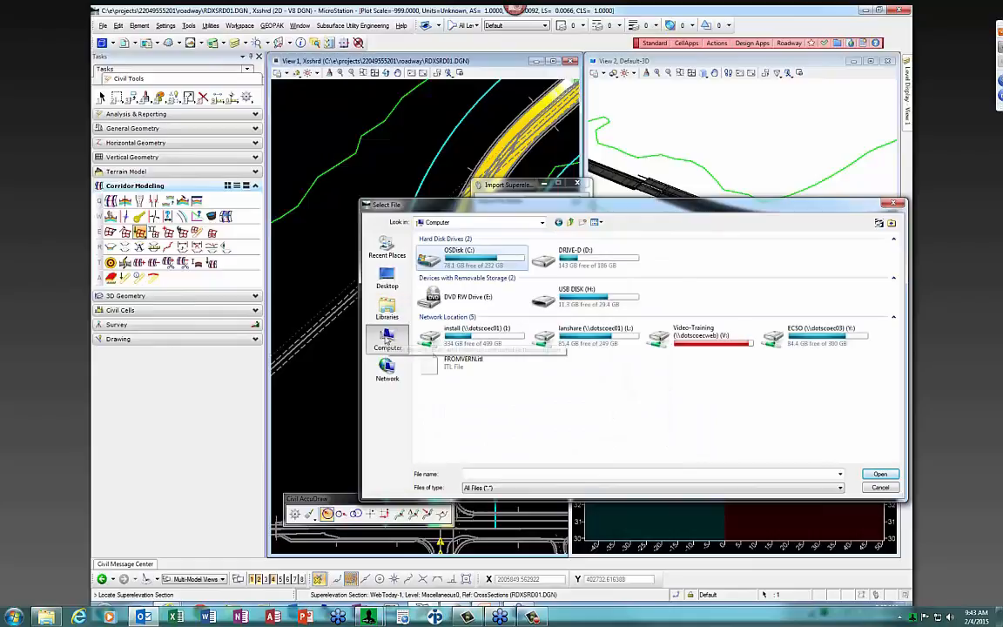
pyautogui.doubleClick(470, 258)
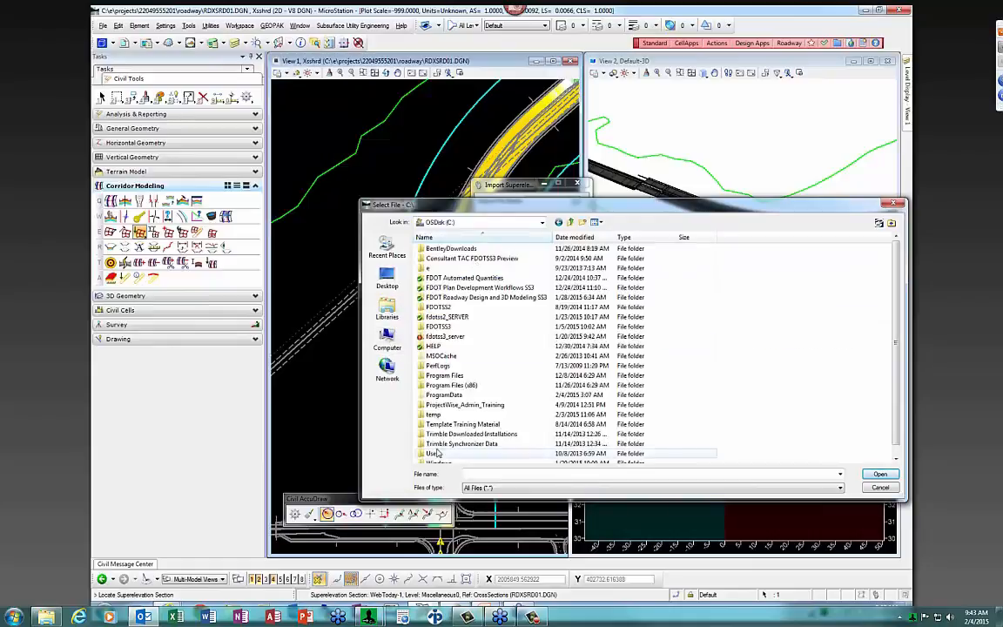
pyautogui.scroll(-1, 435, 435)
pyautogui.doubleClick(431, 405)
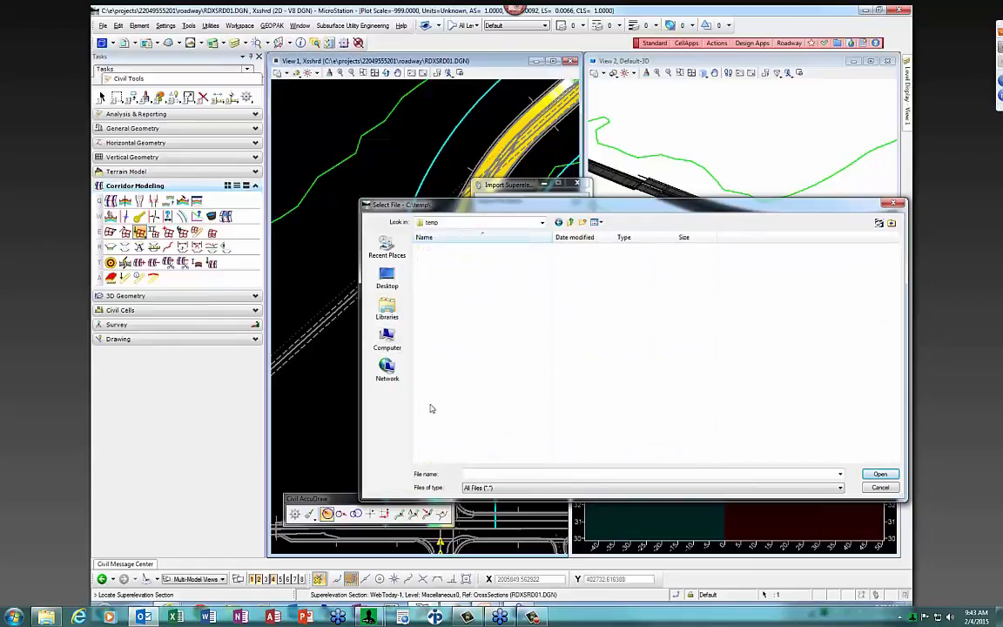
pyautogui.click(436, 414)
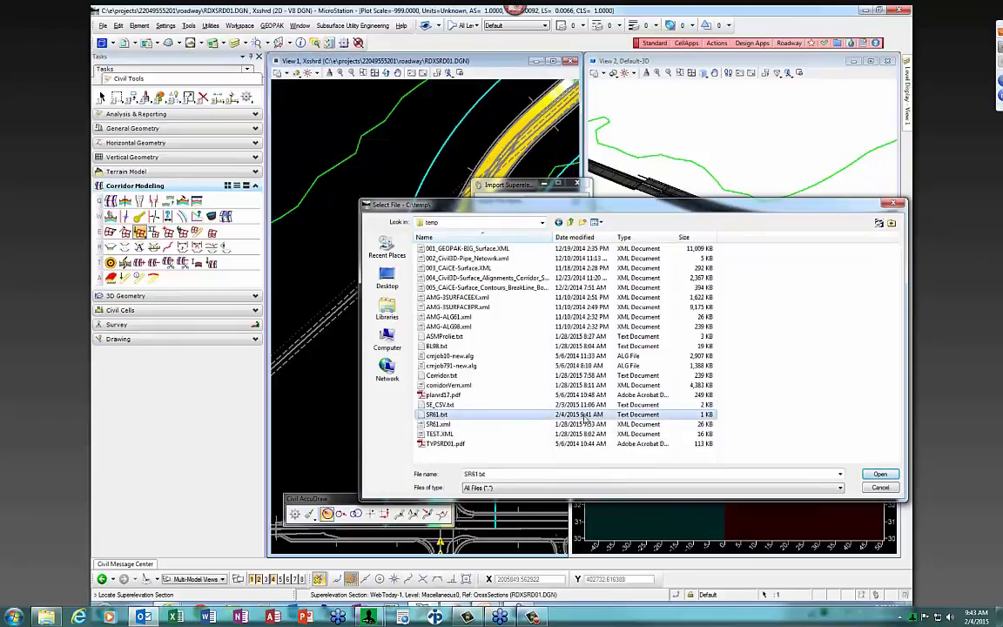
pyautogui.click(880, 475)
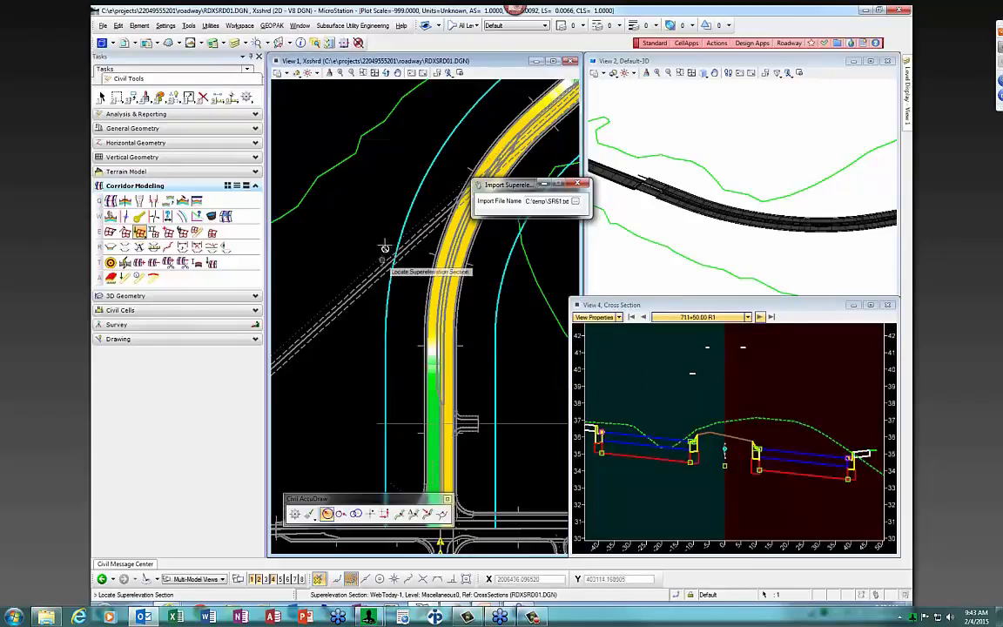
# Apply the SR61.txt superelevation import to the roadway, running it a second time
pyautogui.click(379, 209)
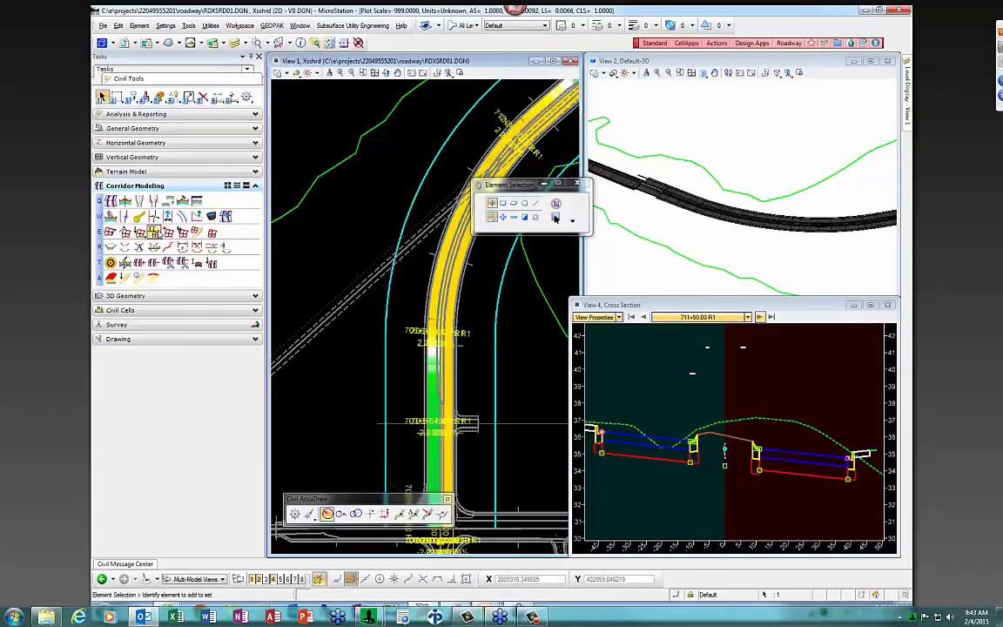
pyautogui.moveTo(408, 209)
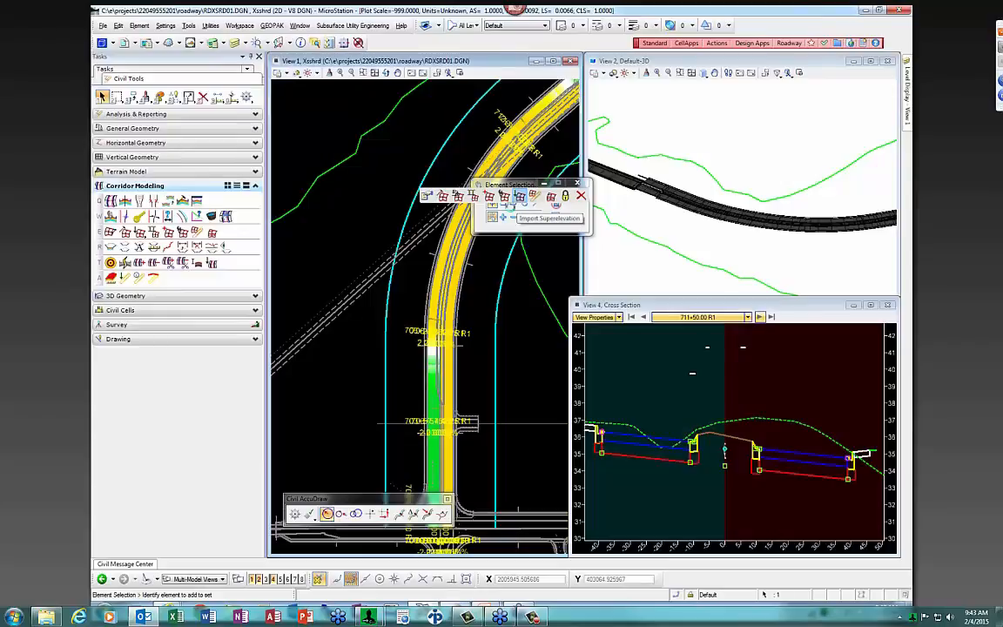
pyautogui.click(519, 197)
pyautogui.click(326, 252)
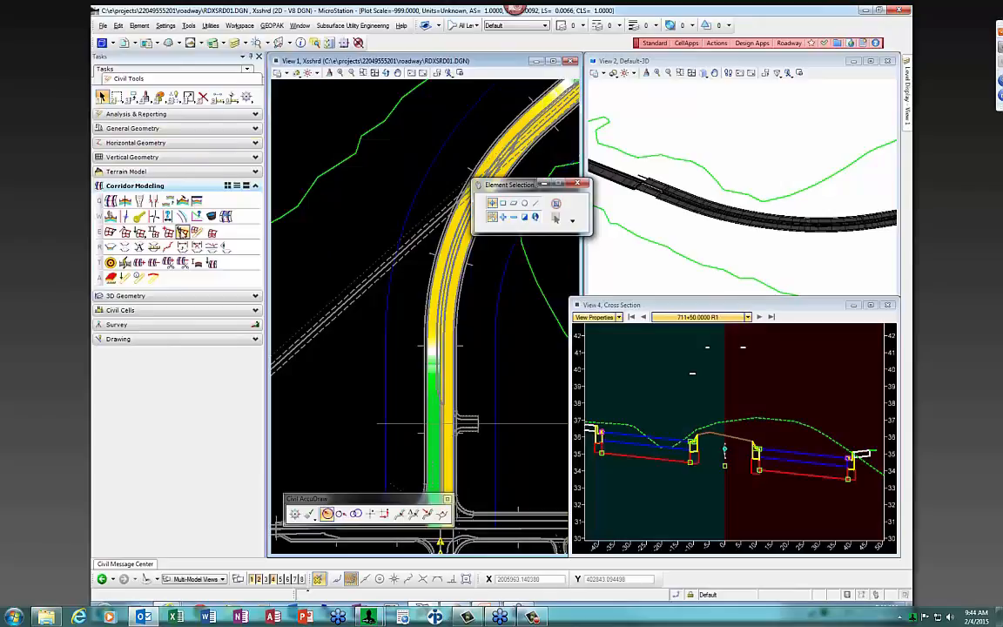
# Select the WebToday-1 superelevation section and open it in the Superelevation Editor
pyautogui.click(165, 208)
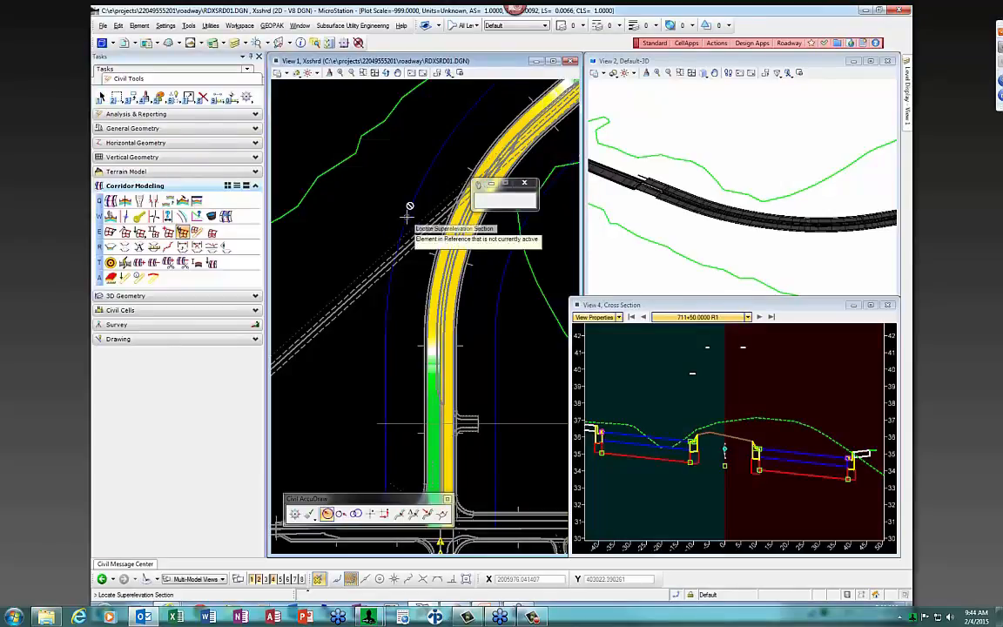
pyautogui.rightClick(368, 215)
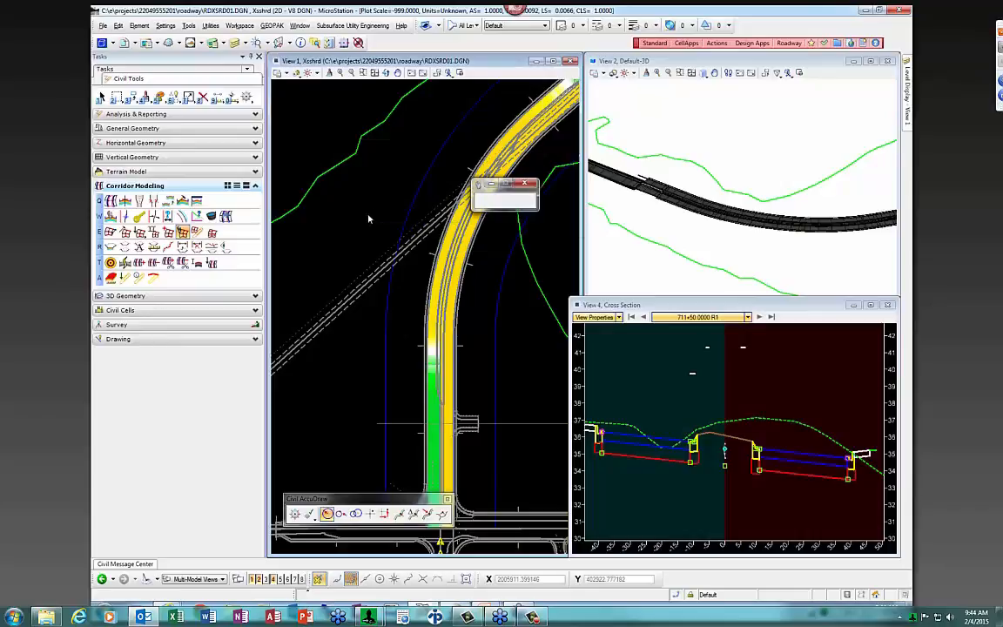
pyautogui.click(413, 209)
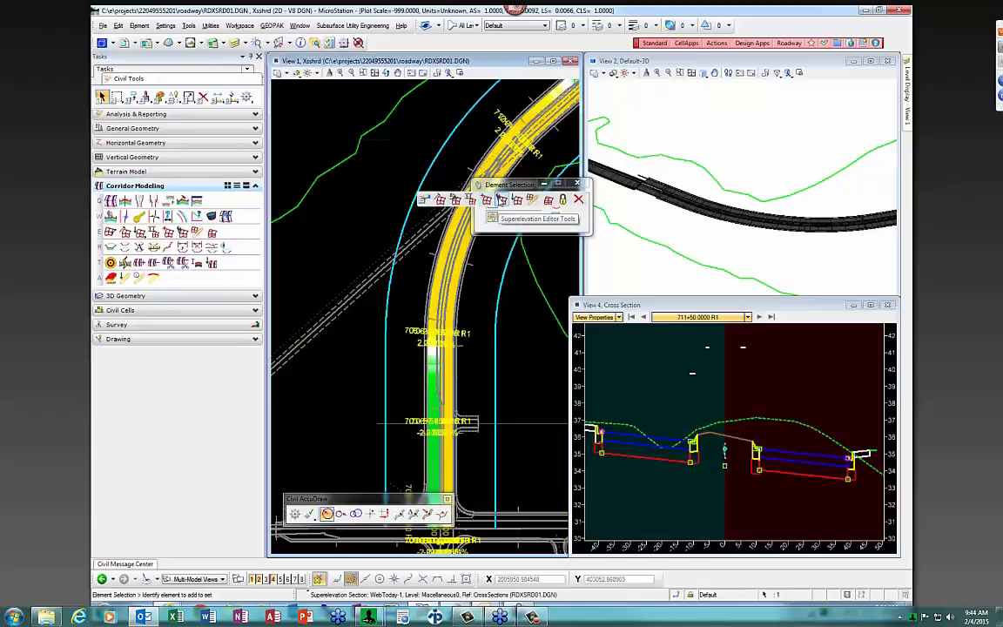
pyautogui.click(501, 201)
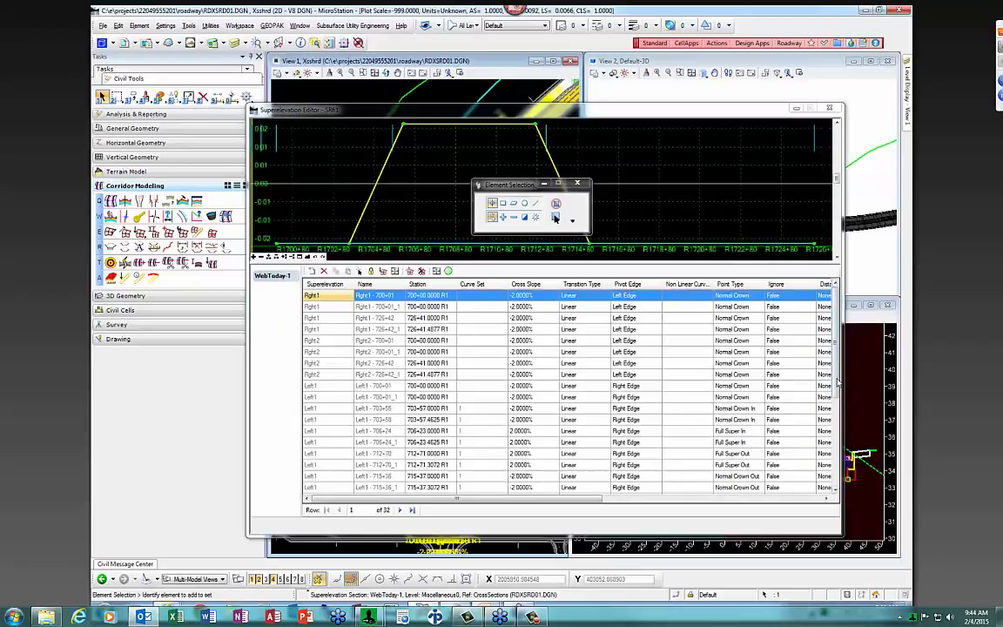
# Inspect the duplicated Right1 points at 700+01 and 726+42 in the editor table
pyautogui.moveTo(837, 381); pyautogui.dragTo(832, 478)
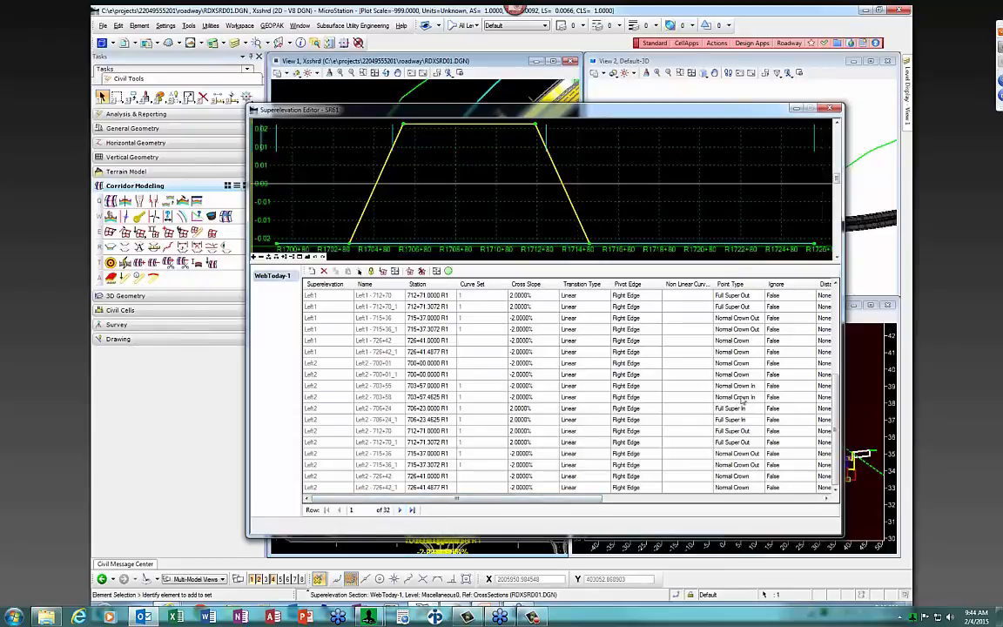
pyautogui.scroll(3, 834, 369)
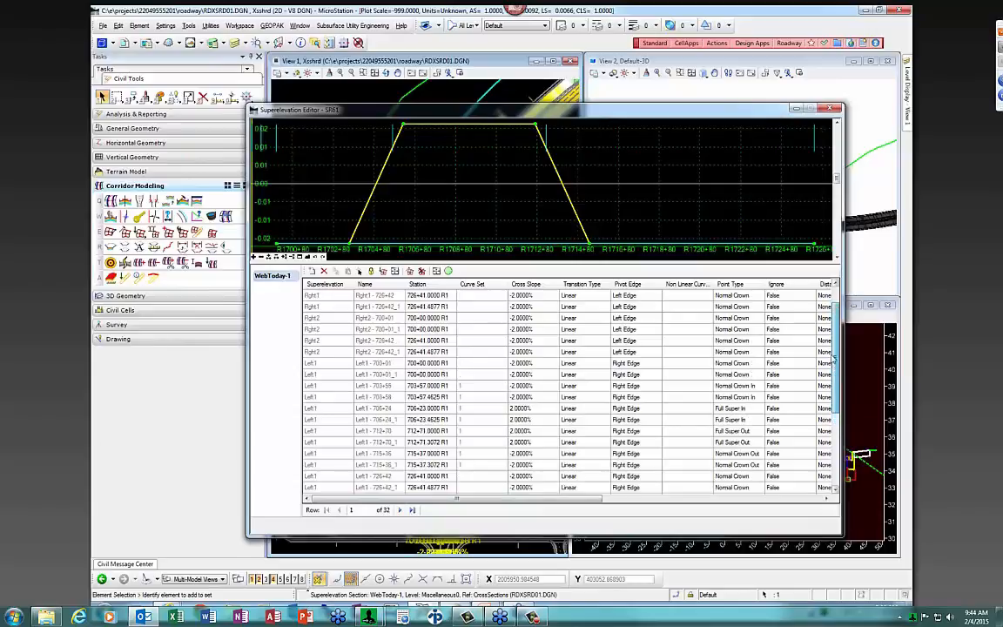
pyautogui.scroll(2, 787, 347)
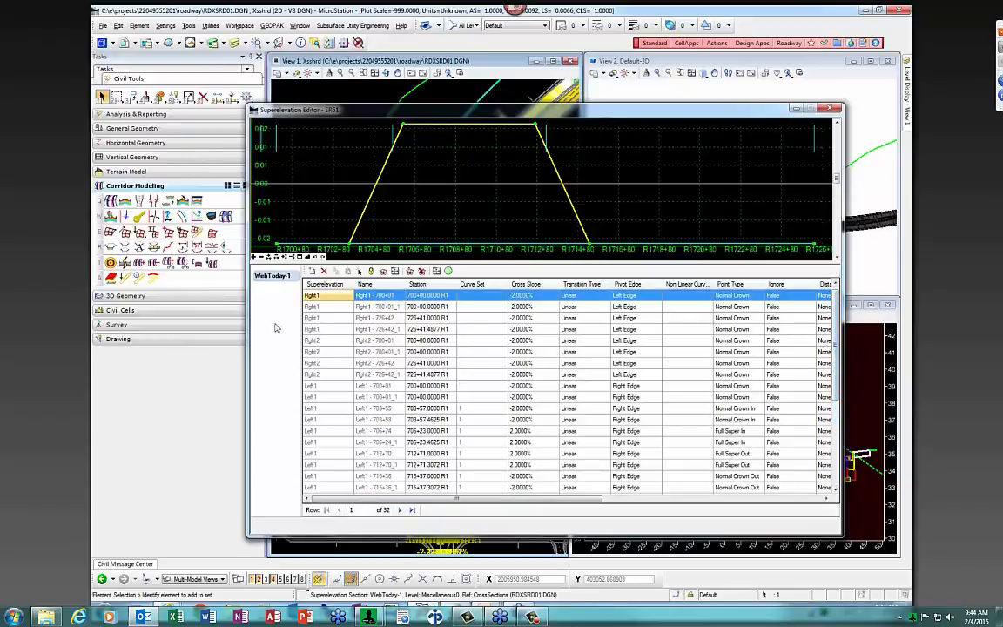
pyautogui.click(306, 309)
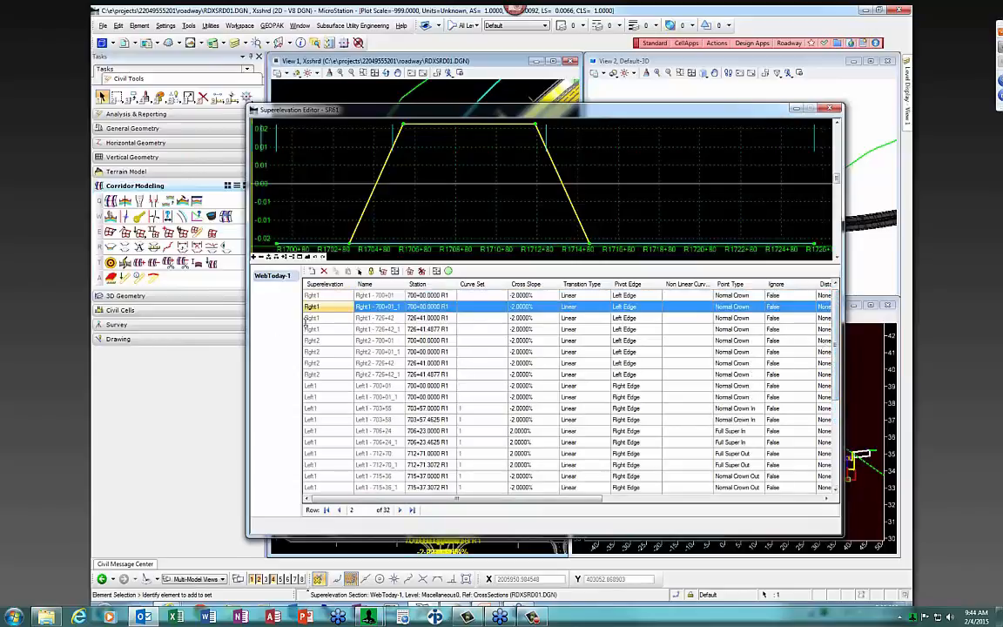
pyautogui.click(323, 330)
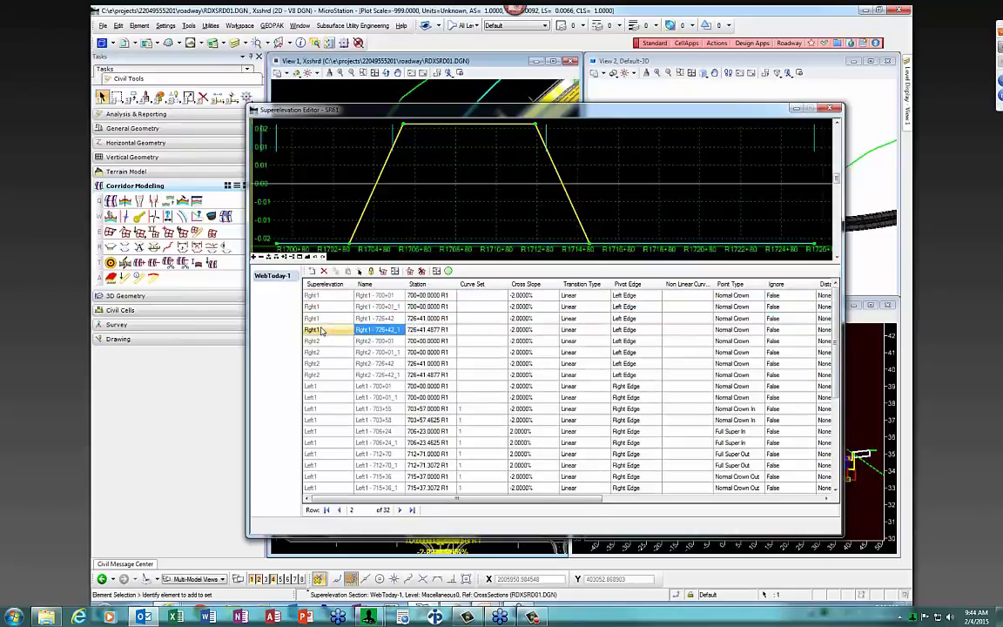
pyautogui.click(318, 319)
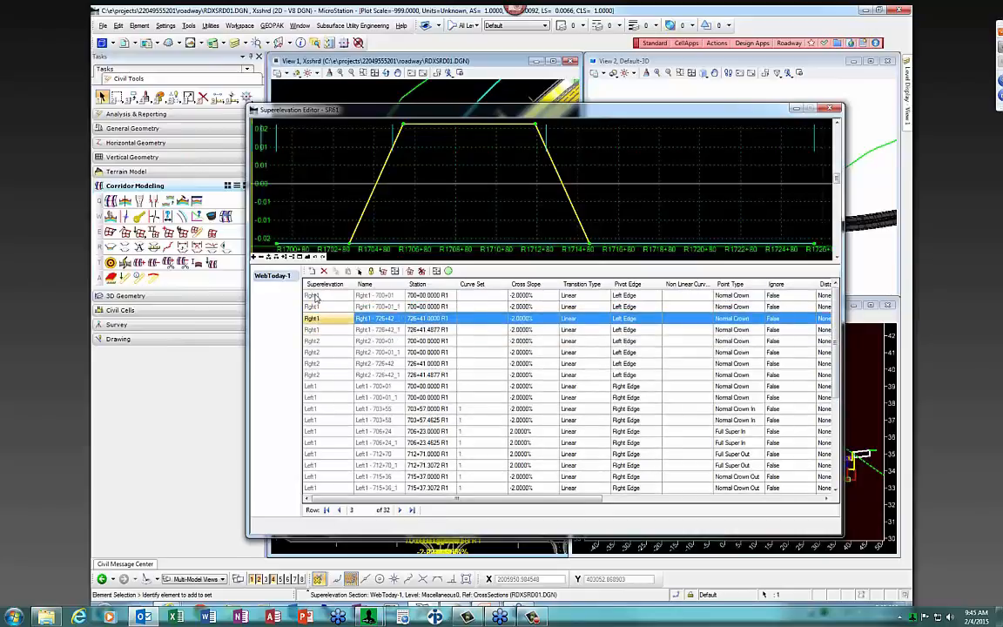
pyautogui.click(315, 296)
# Select all 32 superelevation points and delete them
pyautogui.moveTo(835, 379); pyautogui.dragTo(836, 477)
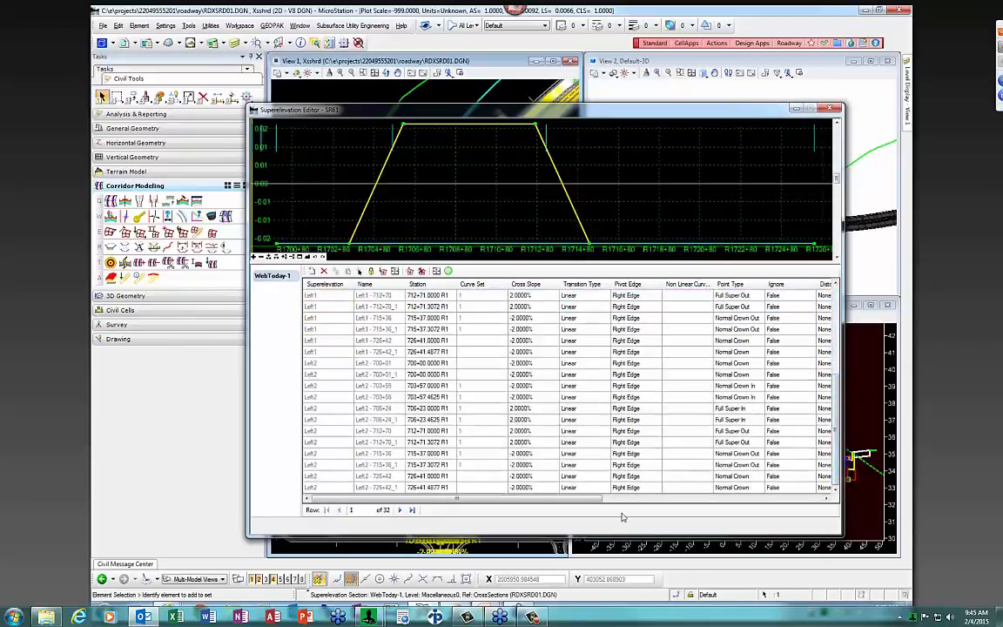
pyautogui.keyDown('shift'); pyautogui.click(317, 489); pyautogui.keyUp('shift')
pyautogui.keyDown('shift'); pyautogui.click(316, 488); pyautogui.keyUp('shift')
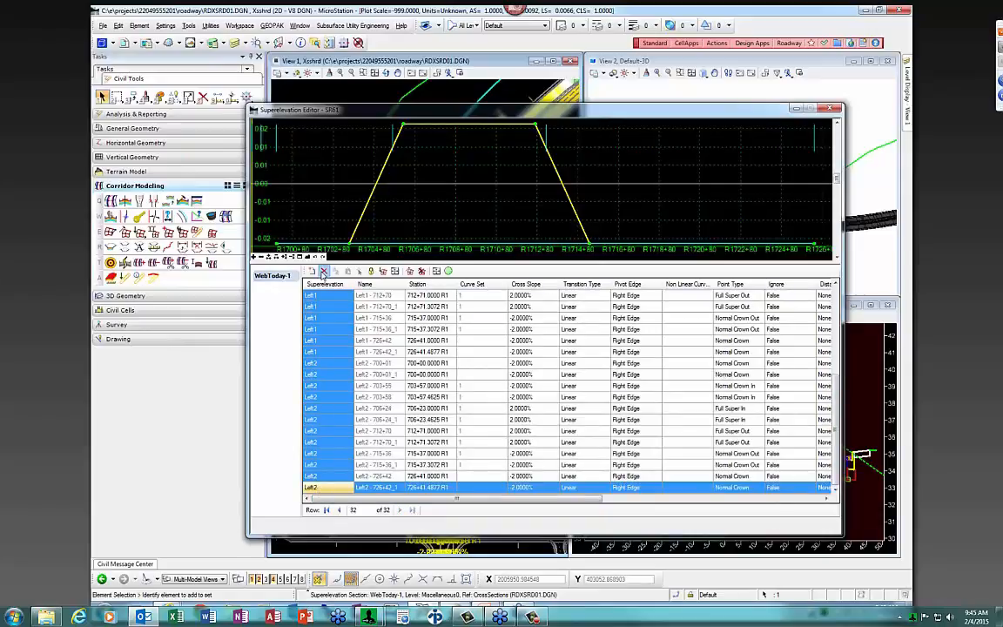
pyautogui.click(323, 271)
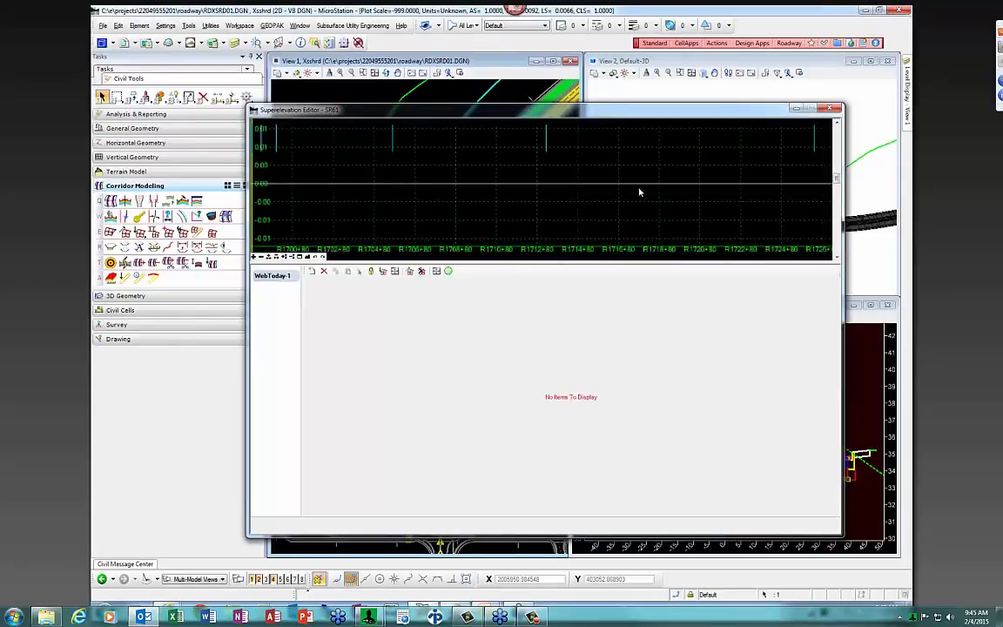
# Close the emptied editor and re-import the superelevation from C:\temp\SR61.txt
pyautogui.click(830, 109)
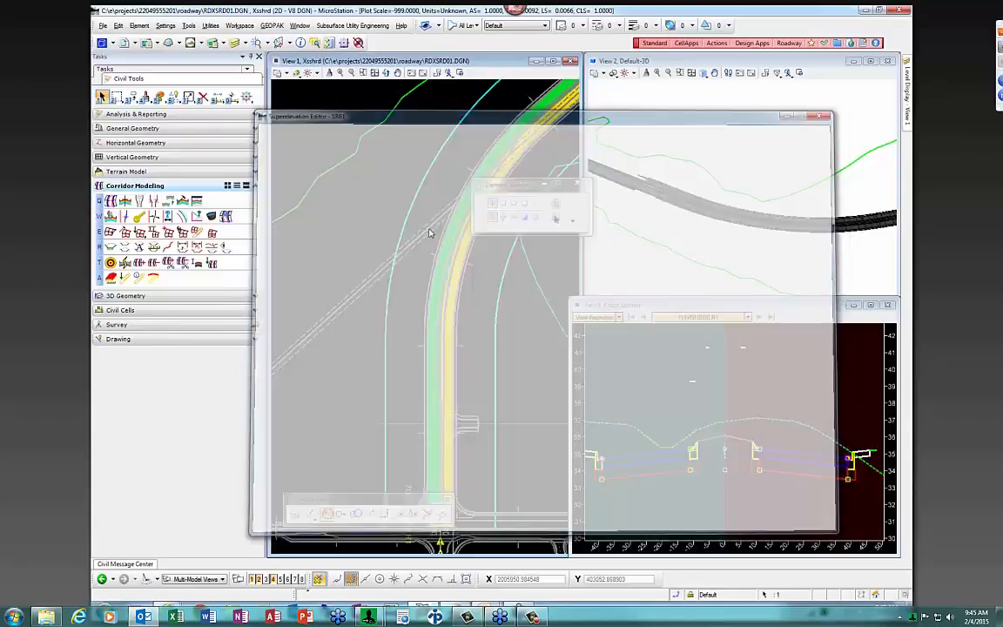
pyautogui.moveTo(366, 200)
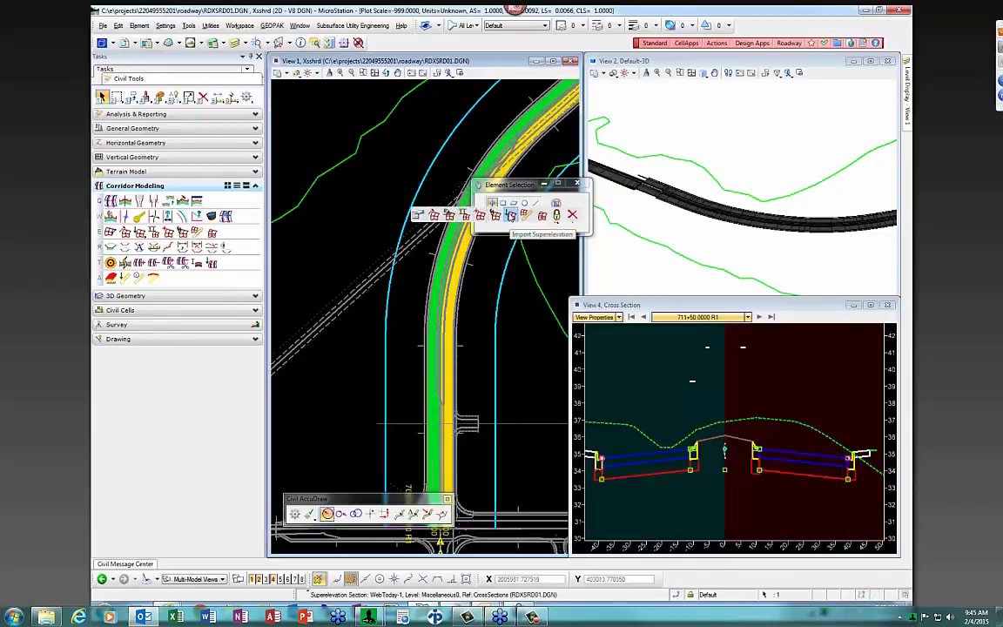
pyautogui.click(461, 214)
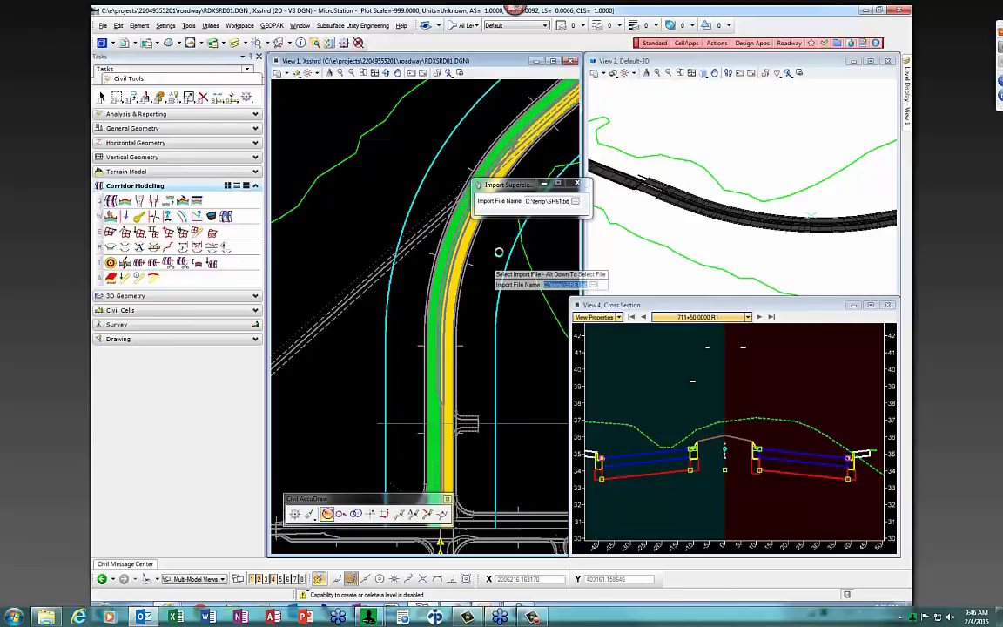
pyautogui.click(498, 251)
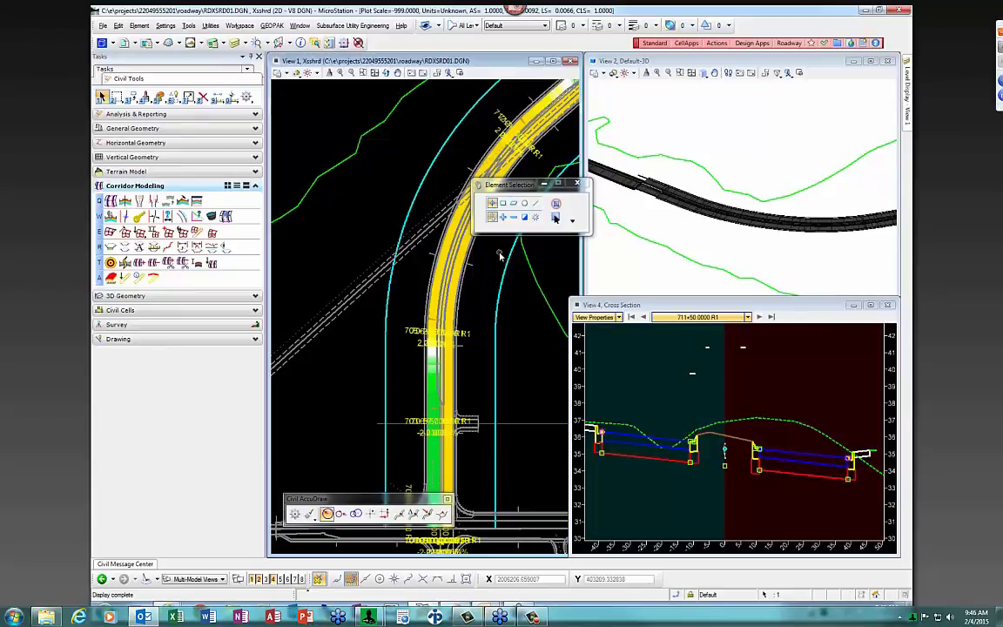
pyautogui.click(510, 262)
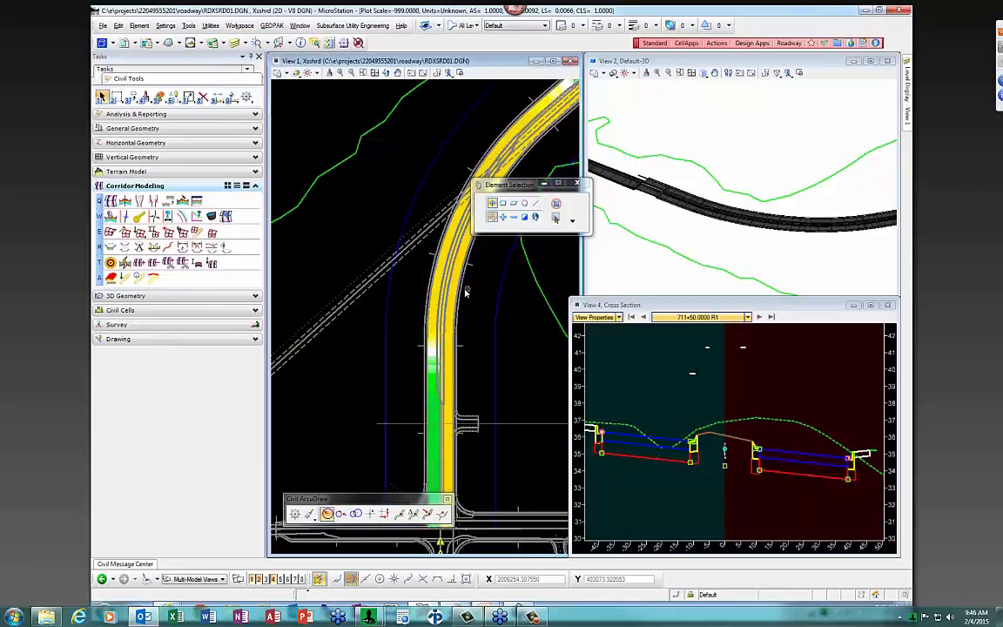
pyautogui.click(413, 207)
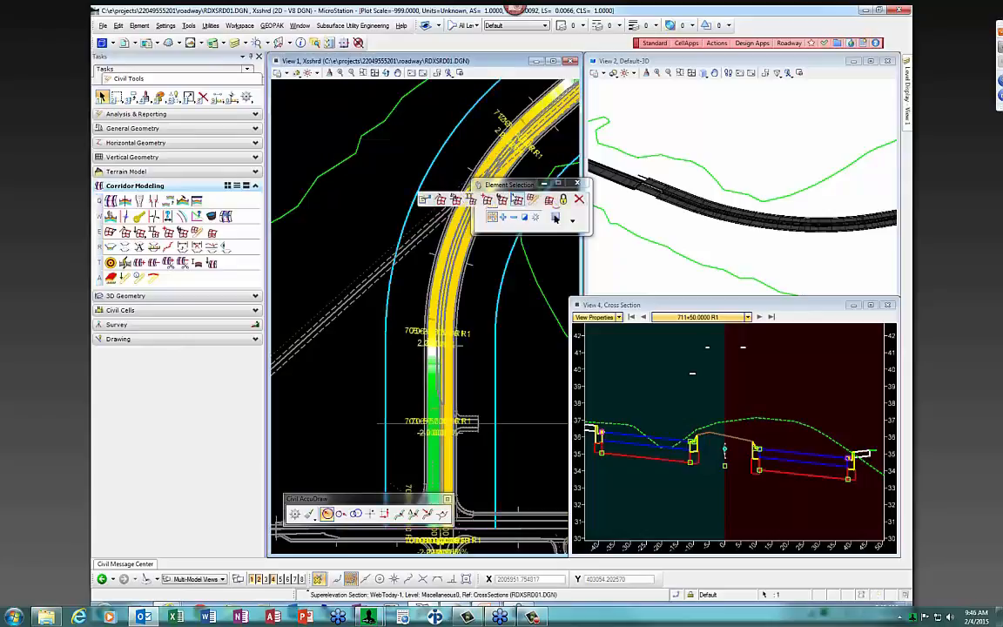
pyautogui.click(556, 217)
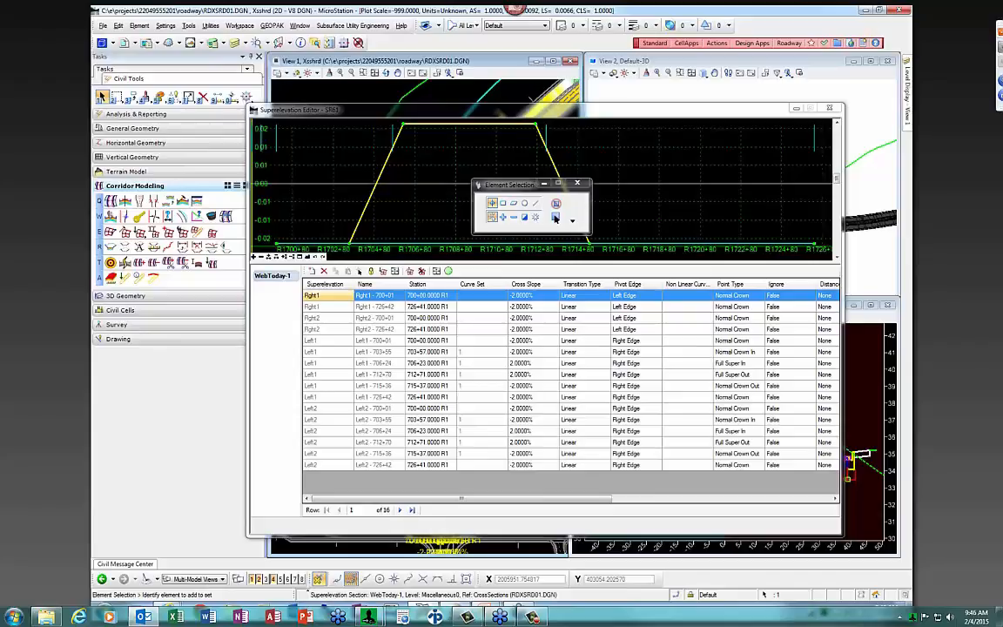
pyautogui.click(829, 110)
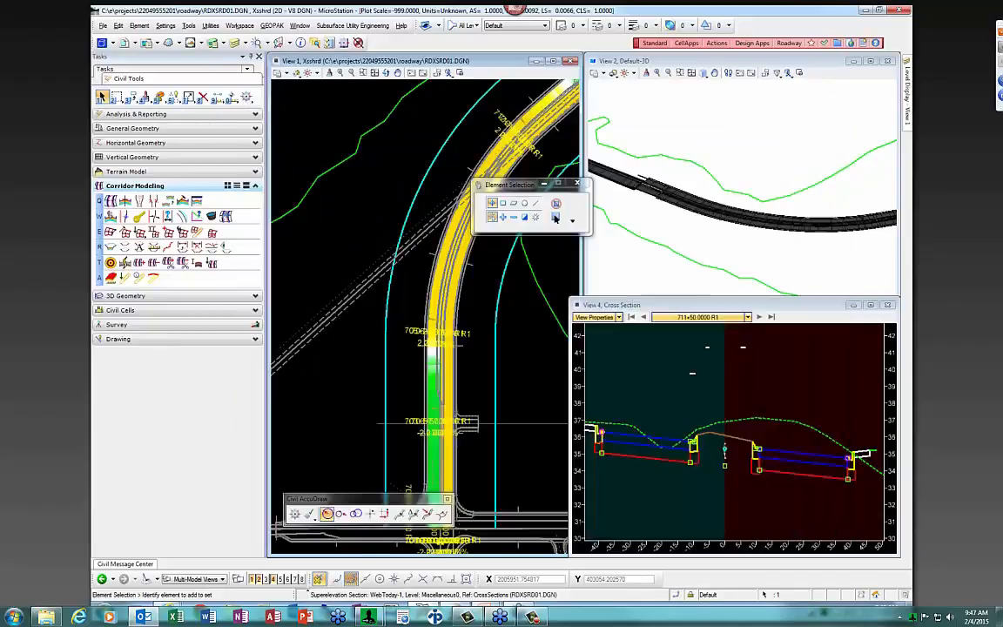
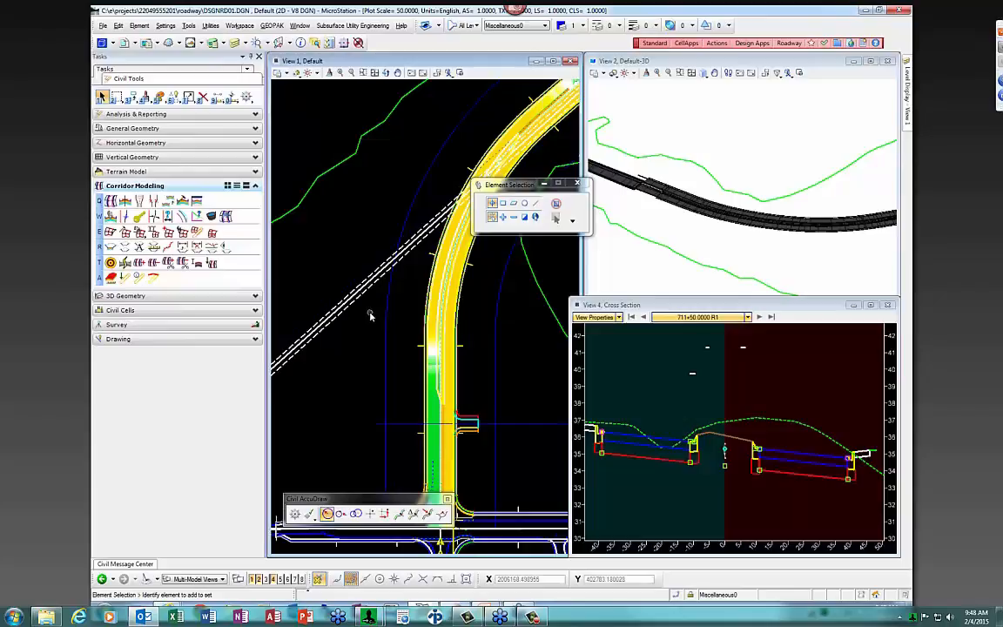
# Open the SR61 corridor's objects and list the point controls for the SR61_2 template drop
pyautogui.click(211, 217)
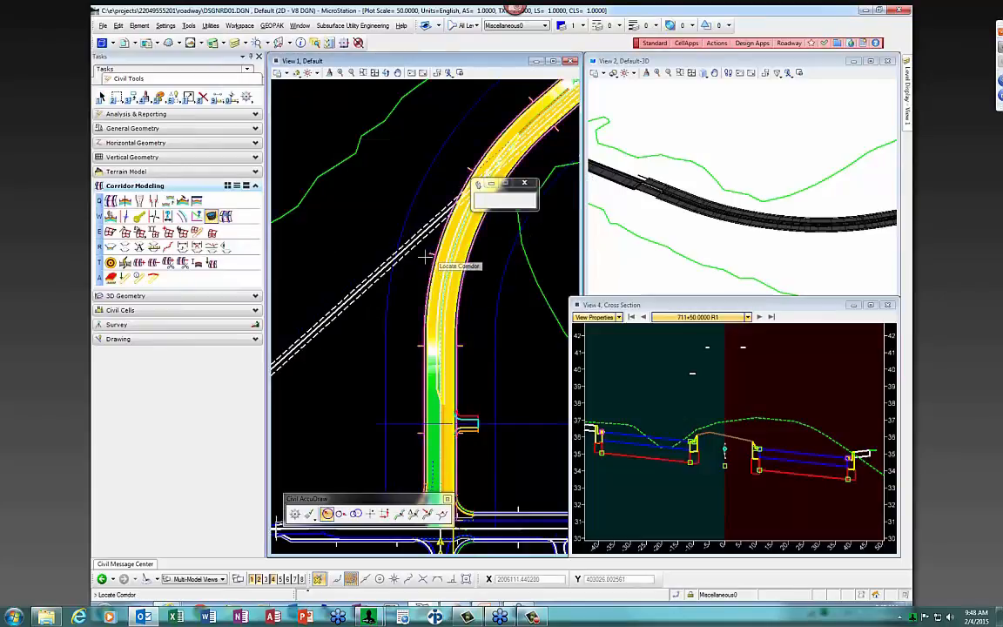
pyautogui.click(388, 298)
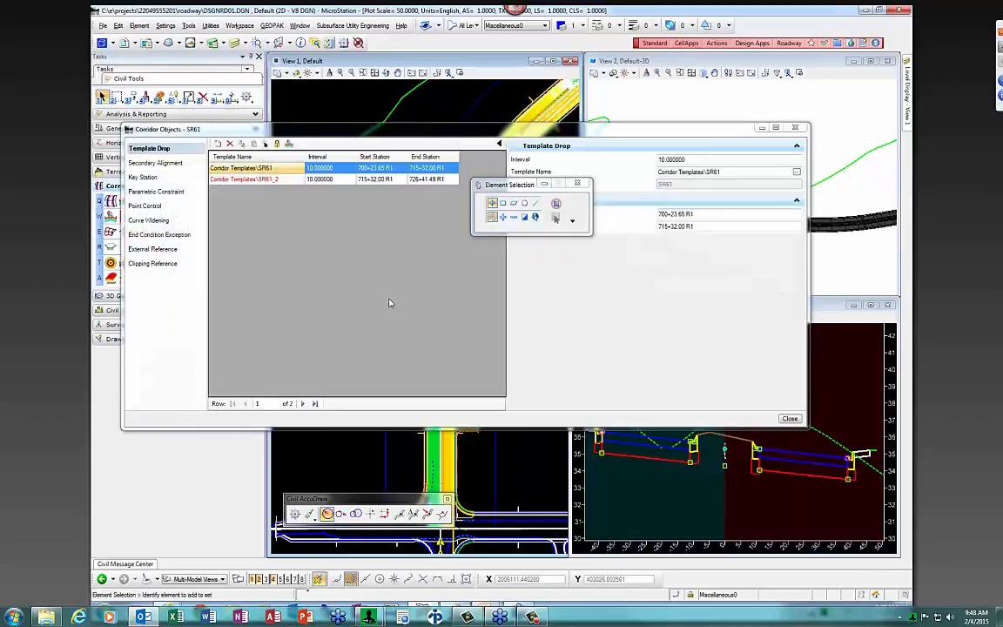
pyautogui.click(238, 181)
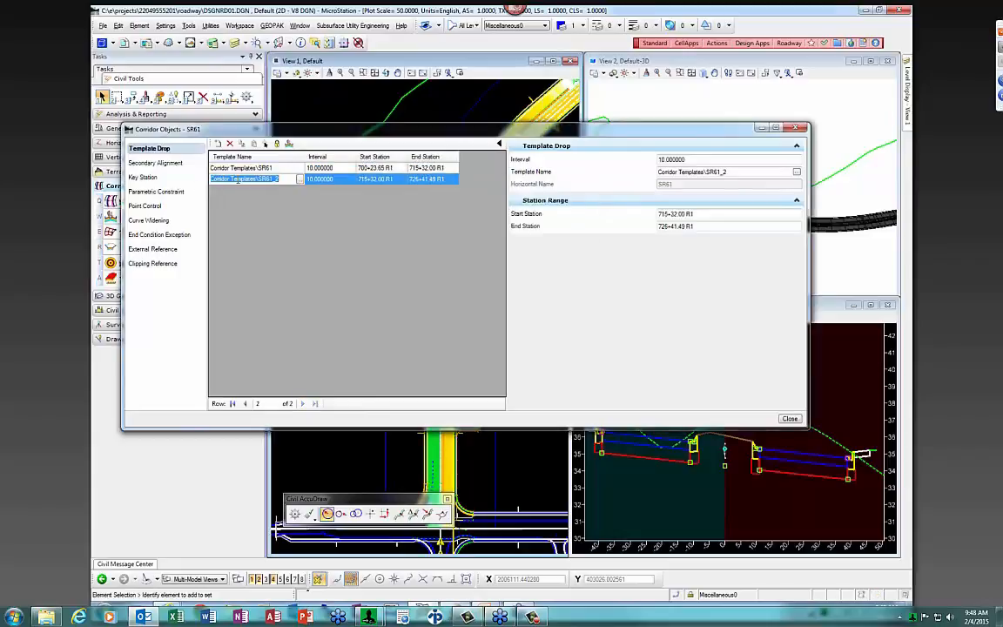
pyautogui.click(145, 207)
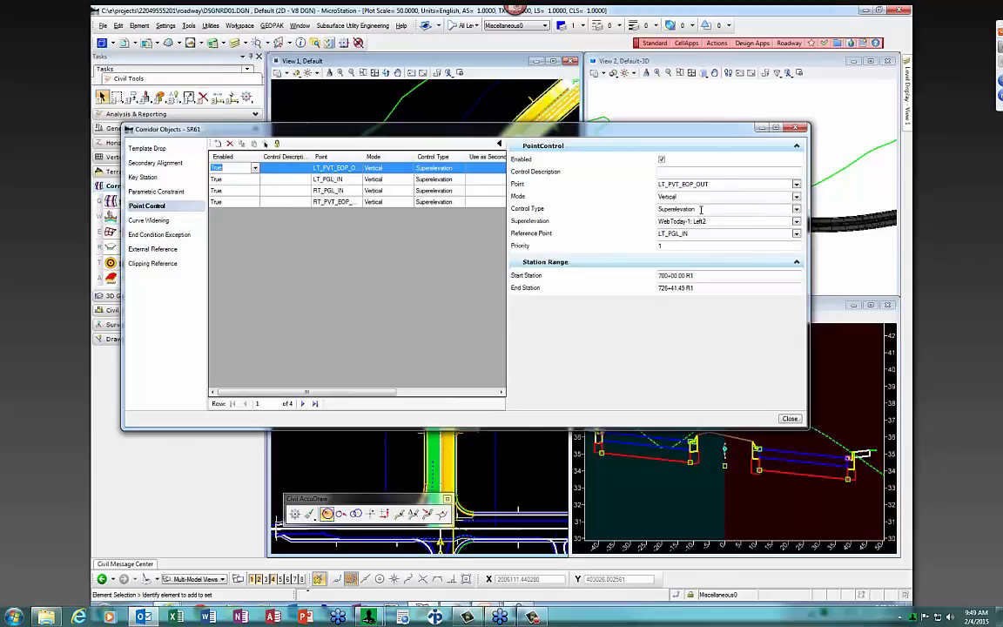
# Keep Superelevation as the LT_PVT_EOP_OUT control type and confirm its Left2 superelevation link
pyautogui.click(795, 210)
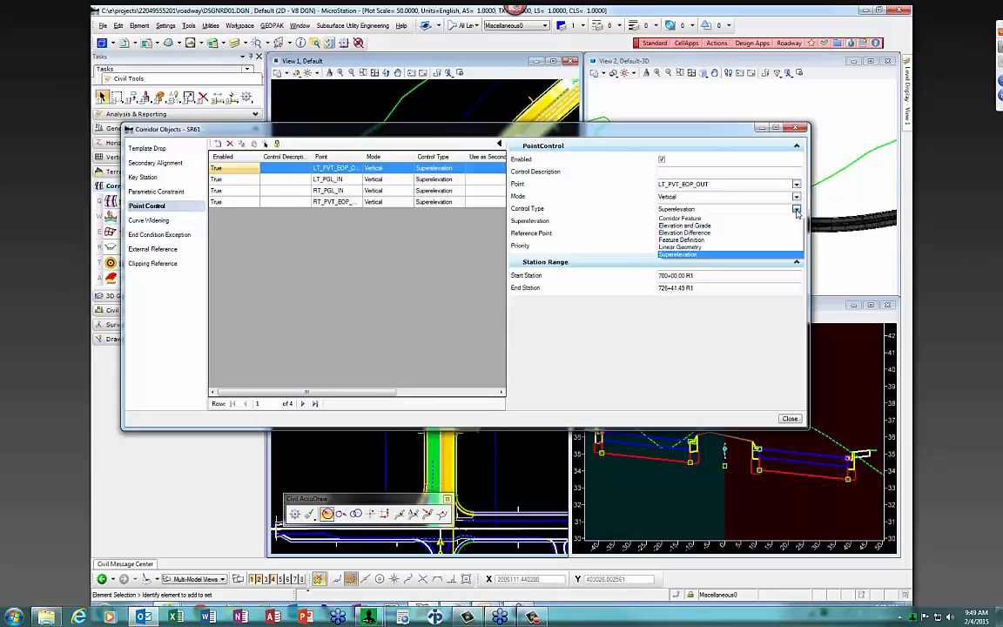
pyautogui.click(764, 208)
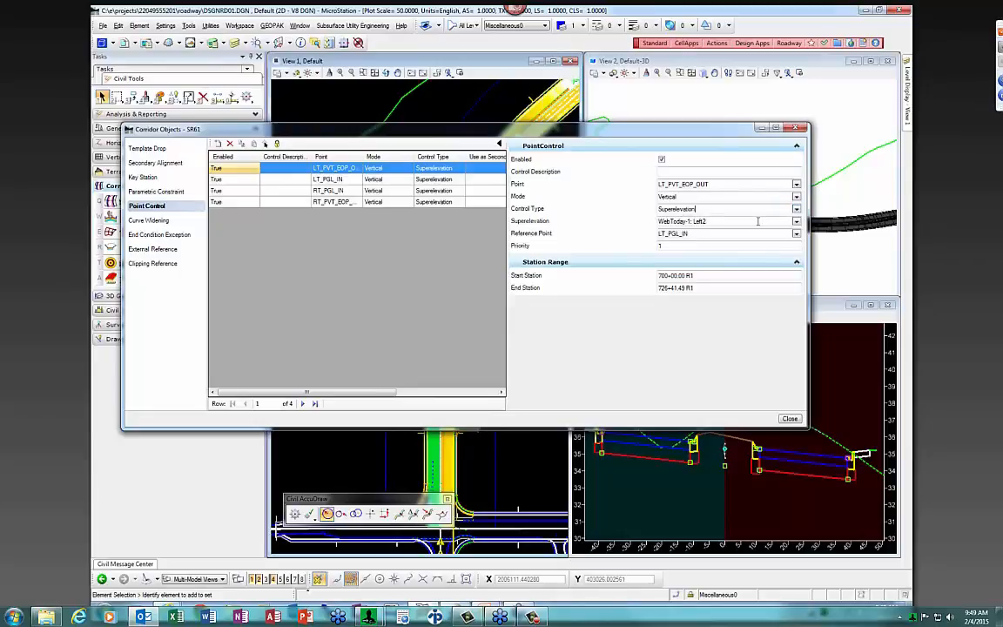
pyautogui.click(707, 221)
pyautogui.doubleClick(696, 221)
# Confirm LT_PGL_IN uses Left1 on SE_Pivot, review RT_PGL_IN (Right1), then make View 4 current
pyautogui.click(328, 180)
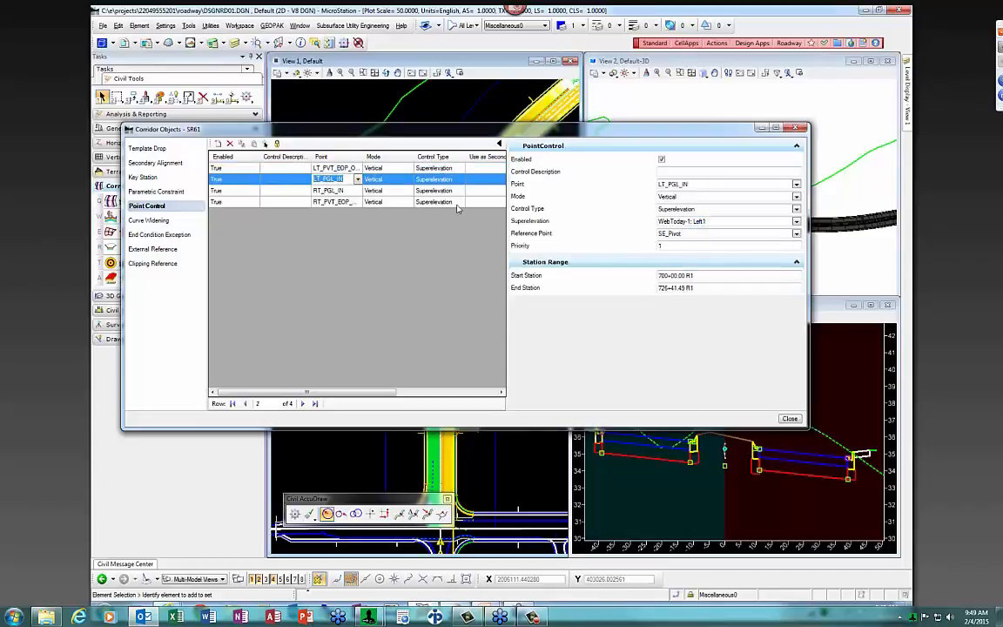
pyautogui.click(690, 184)
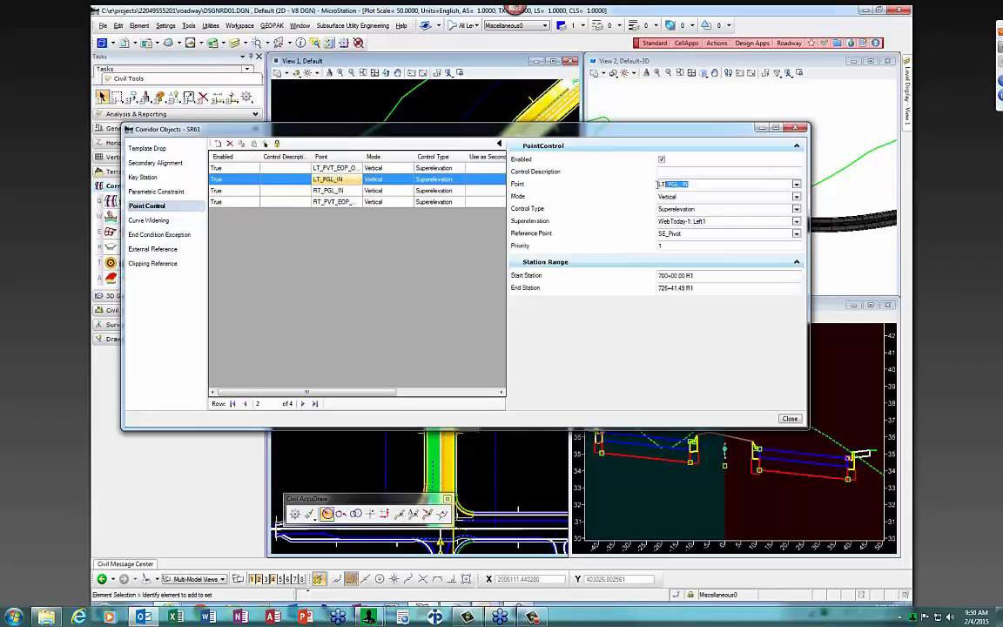
pyautogui.doubleClick(699, 221)
pyautogui.click(676, 234)
pyautogui.doubleClick(676, 233)
pyautogui.click(250, 191)
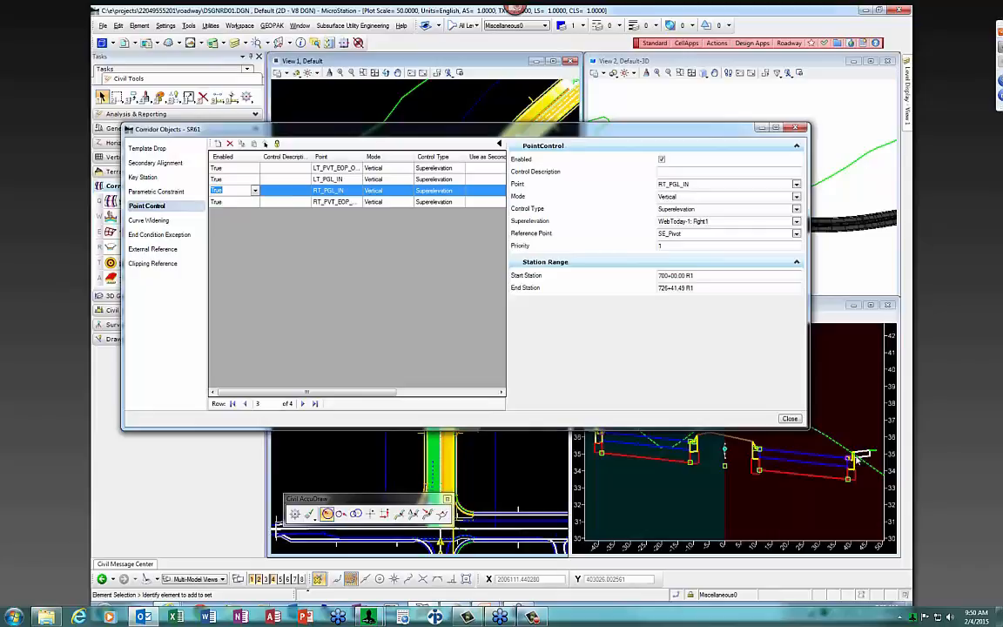
pyautogui.click(860, 459)
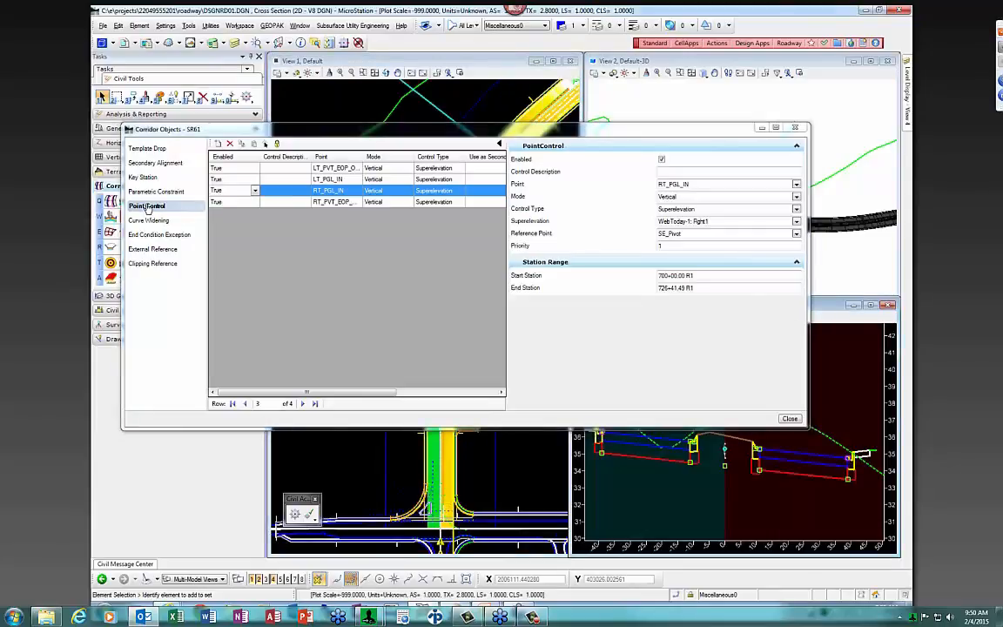
# Close Corridor Objects and zoom through the 711+50.00 R1 cross section and the plan view
pyautogui.click(796, 128)
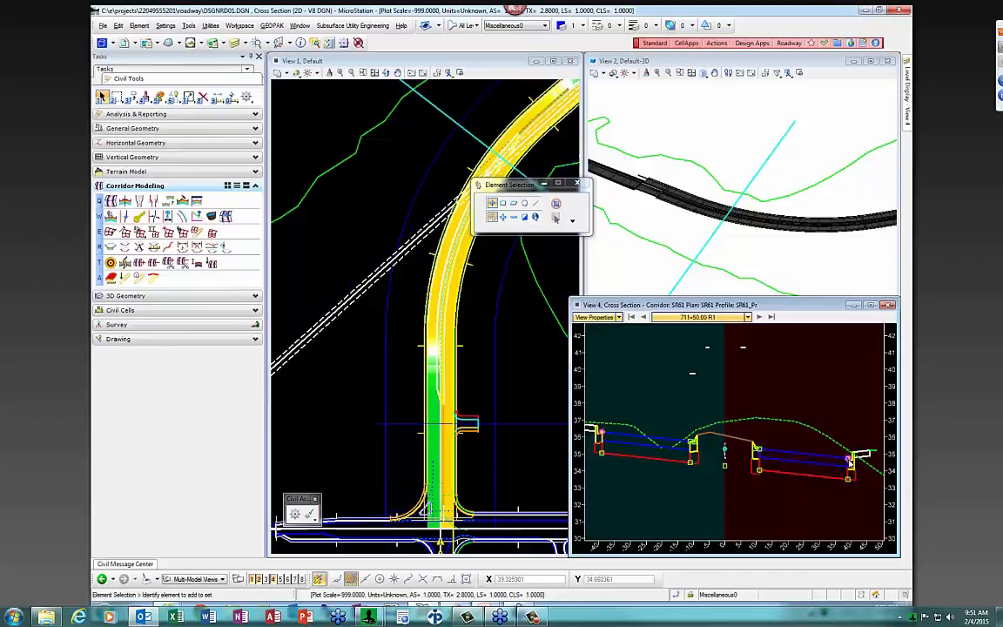
pyautogui.scroll(4, 593, 430)
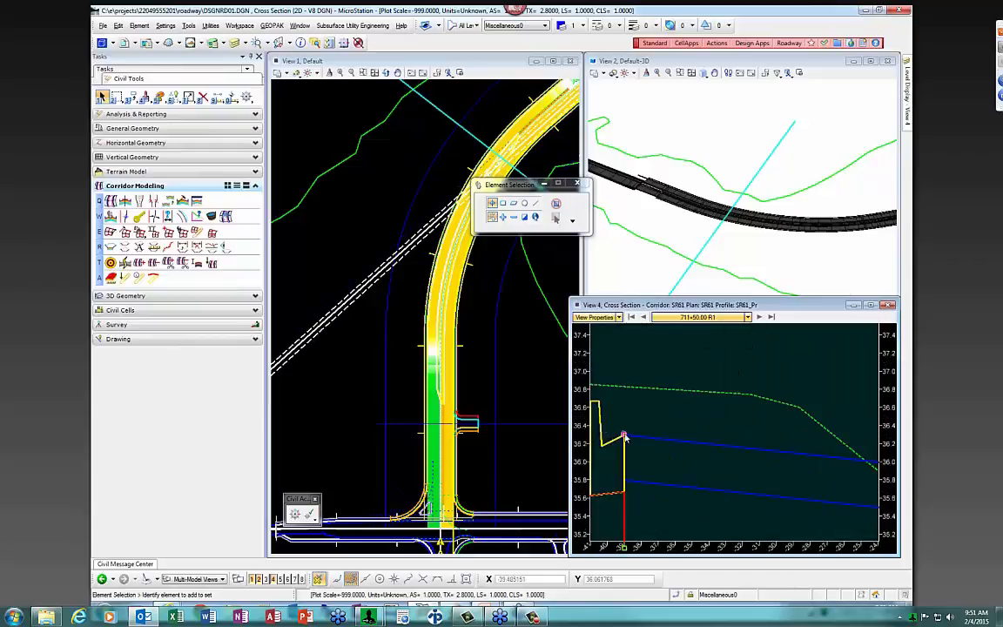
pyautogui.scroll(-4, 632, 422)
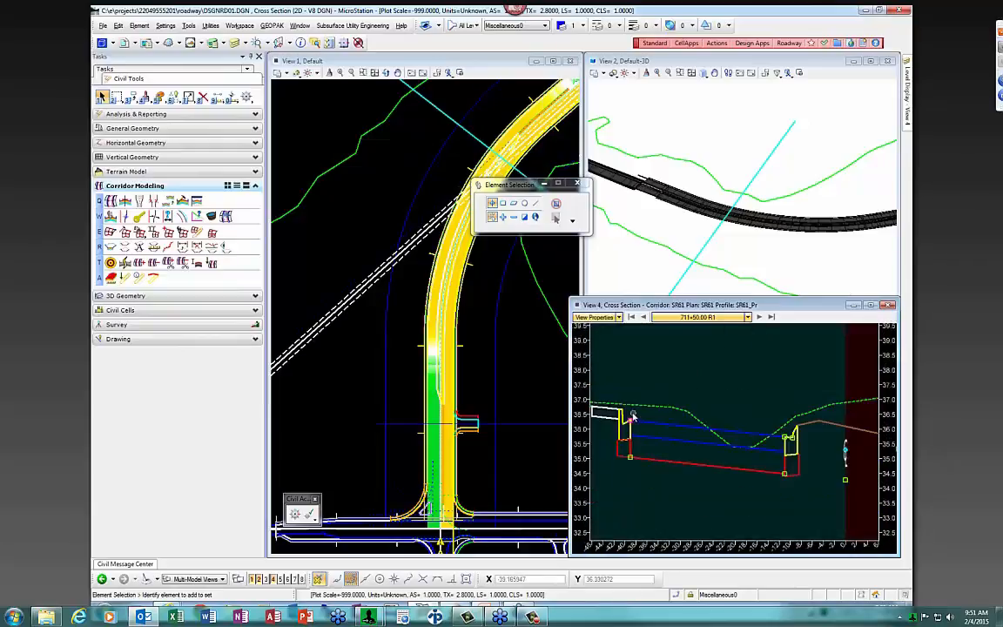
pyautogui.scroll(-2, 632, 420)
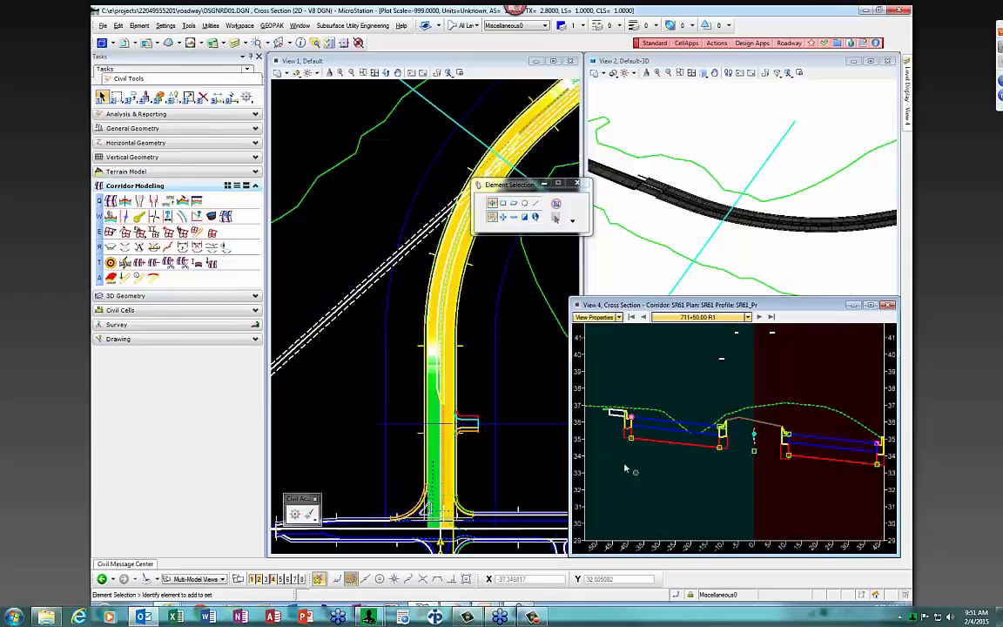
pyautogui.click(484, 372)
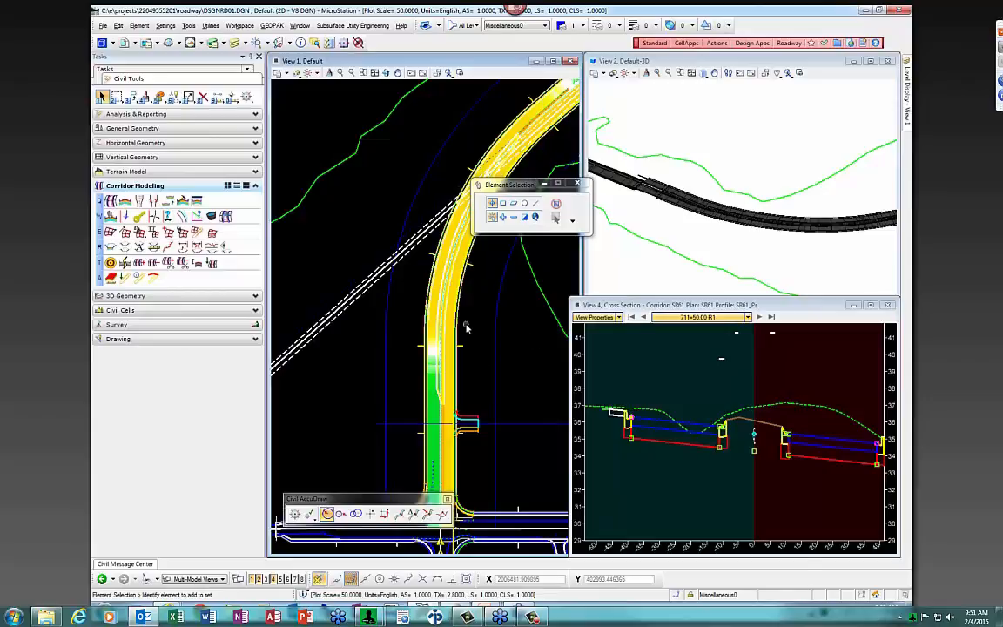
pyautogui.scroll(-3, 475, 297)
pyautogui.scroll(3, 470, 300)
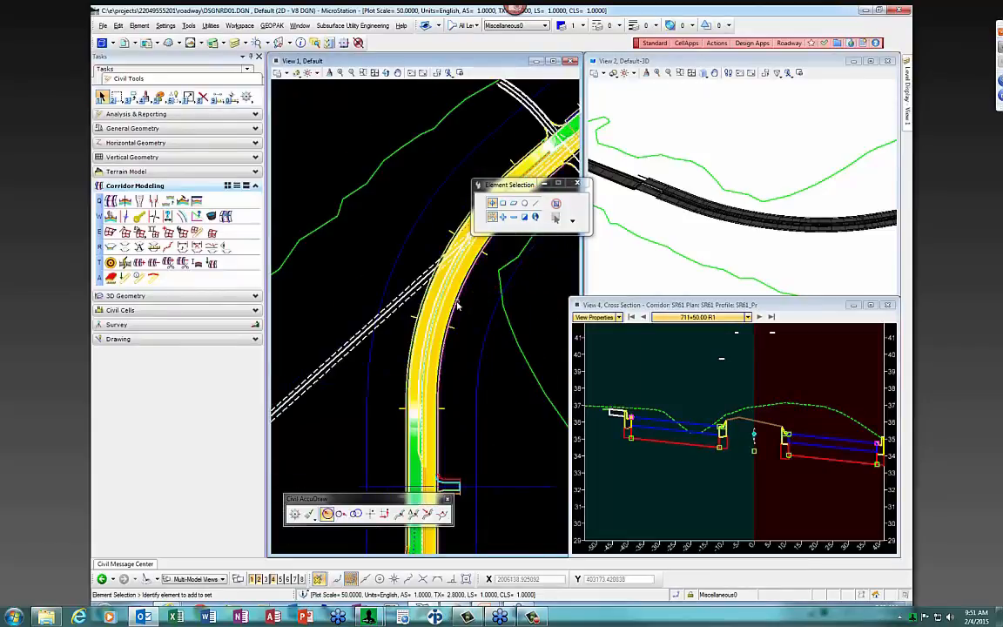
# Review sheet 2 of FDOT Index 511 urban superelevation transitions, then minimize the browser
pyautogui.moveTo(269, 611)
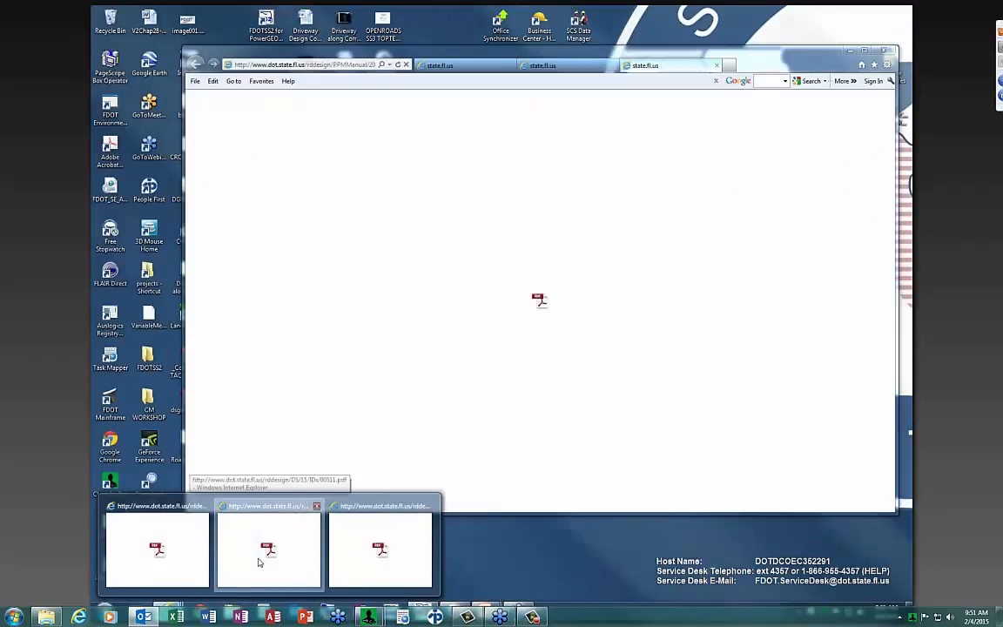
pyautogui.click(258, 562)
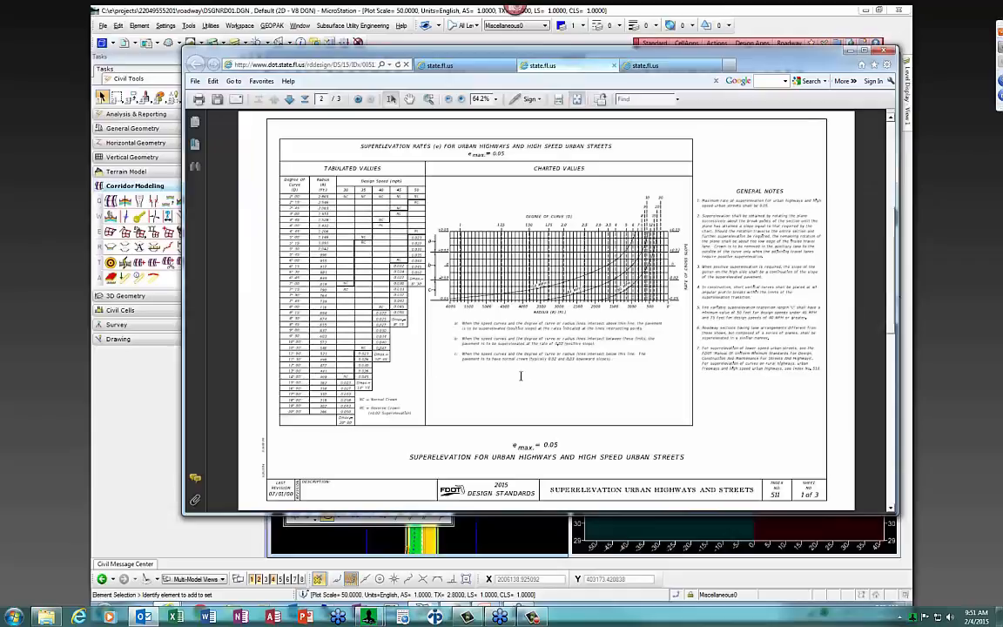
pyautogui.scroll(-3, 508, 377)
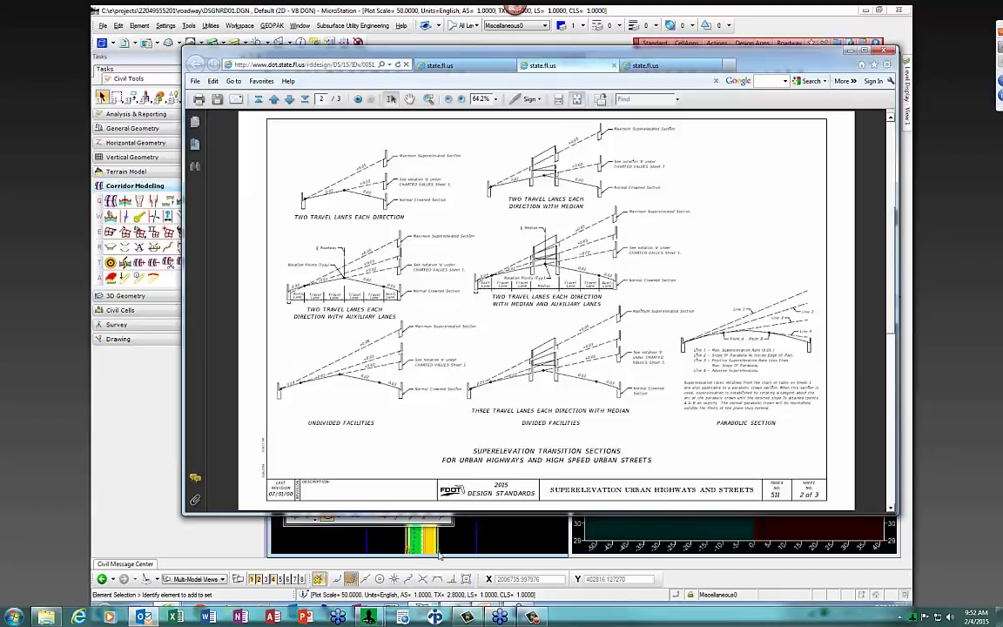
pyautogui.click(849, 52)
pyautogui.scroll(1, 494, 368)
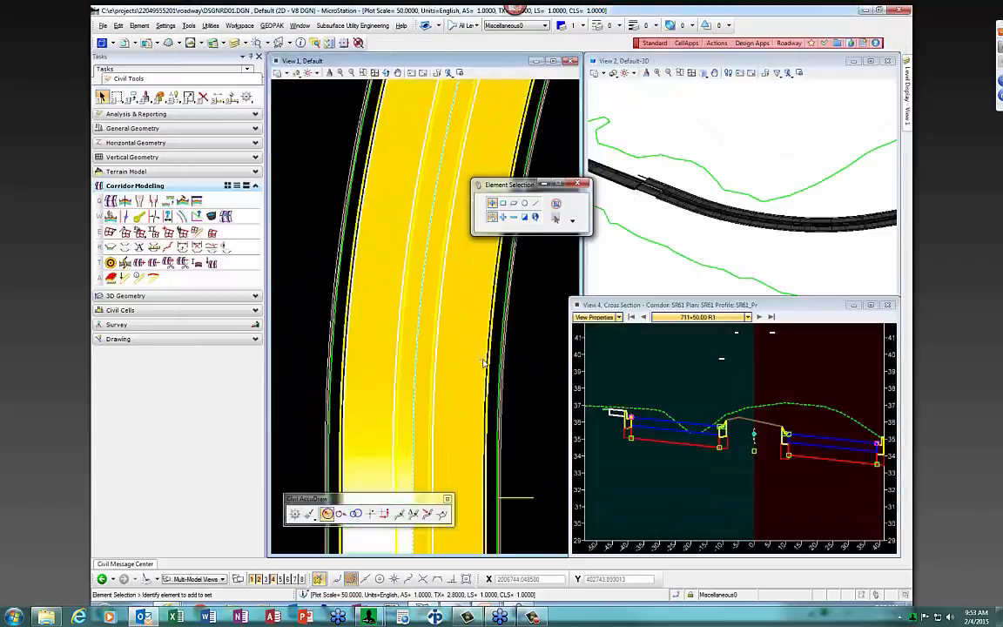
pyautogui.scroll(-1, 494, 367)
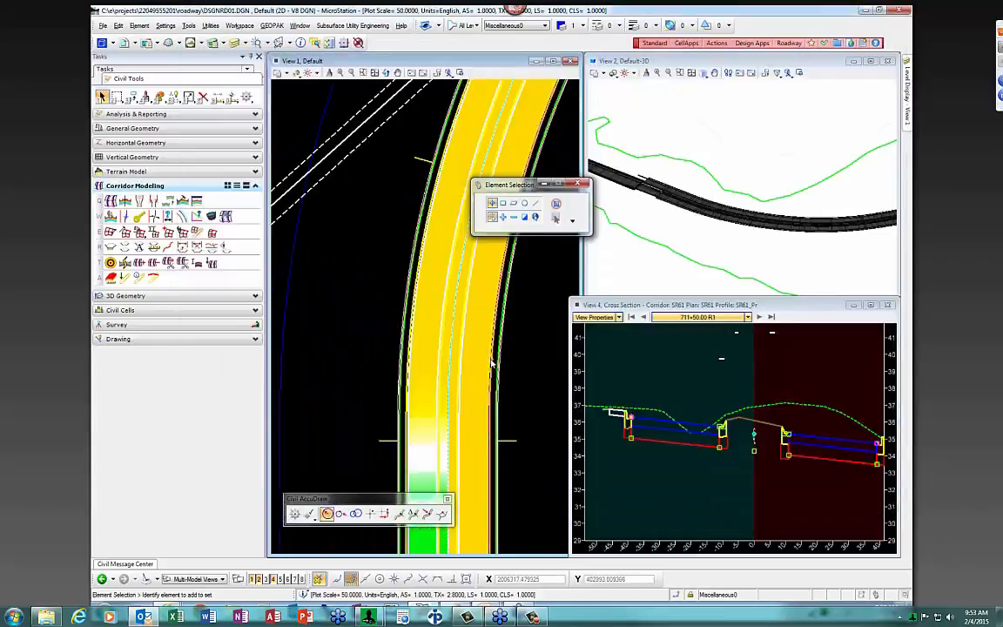
pyautogui.scroll(1, 492, 363)
pyautogui.moveTo(490, 360)
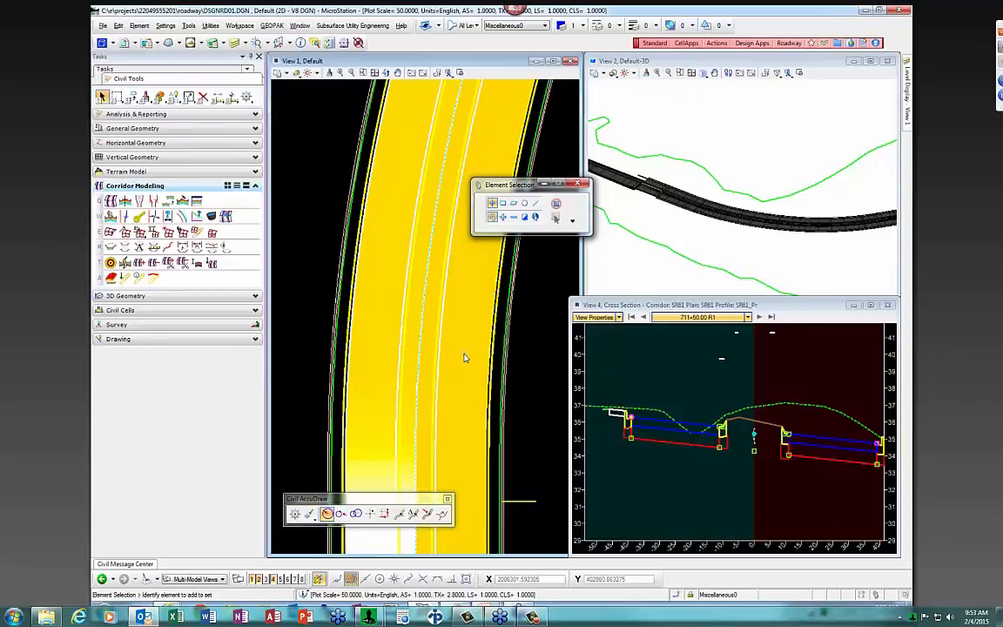
pyautogui.moveTo(441, 352)
pyautogui.scroll(-2, 684, 418)
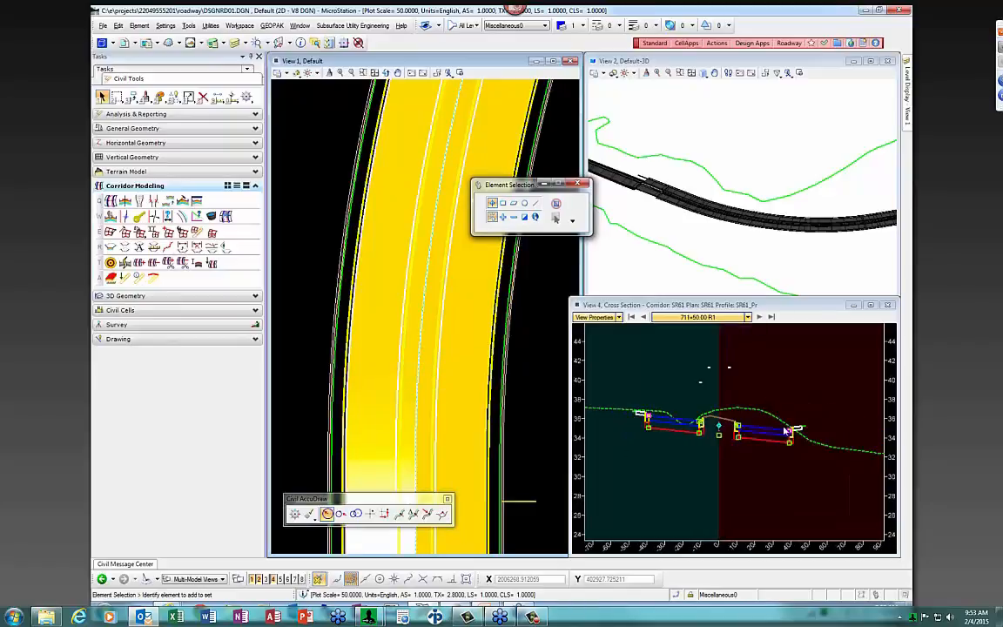
# Load the SR61_SE_RT template in Create Template and zoom in on its point names
pyautogui.click(183, 203)
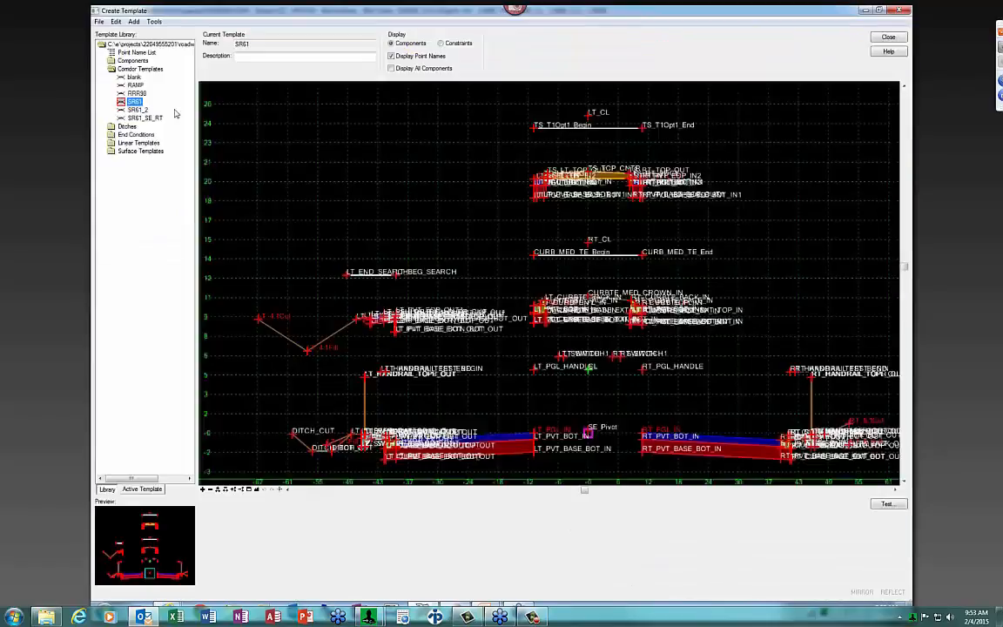
pyautogui.doubleClick(145, 119)
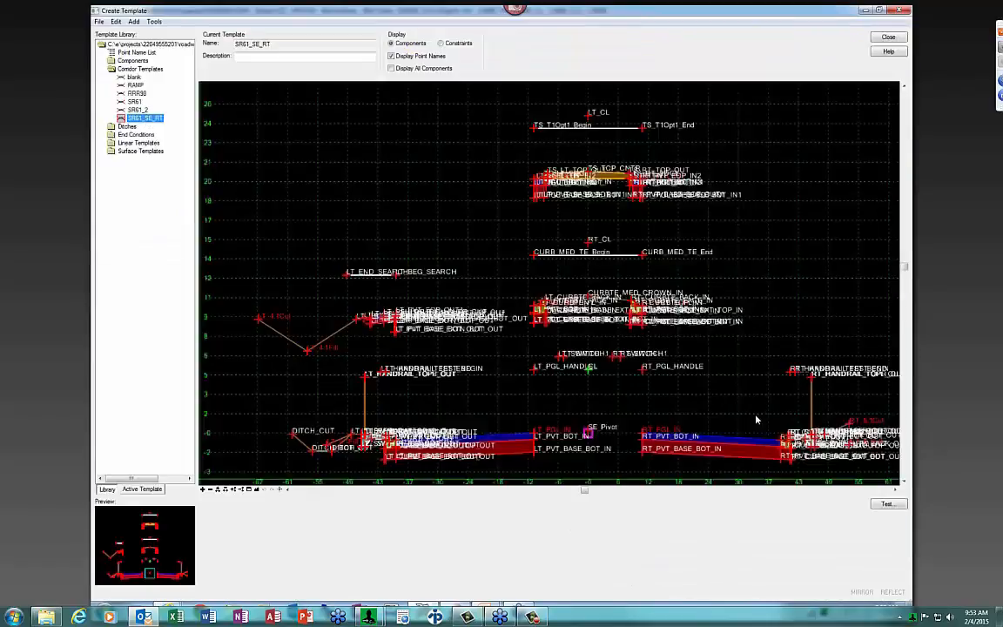
pyautogui.moveTo(783, 443)
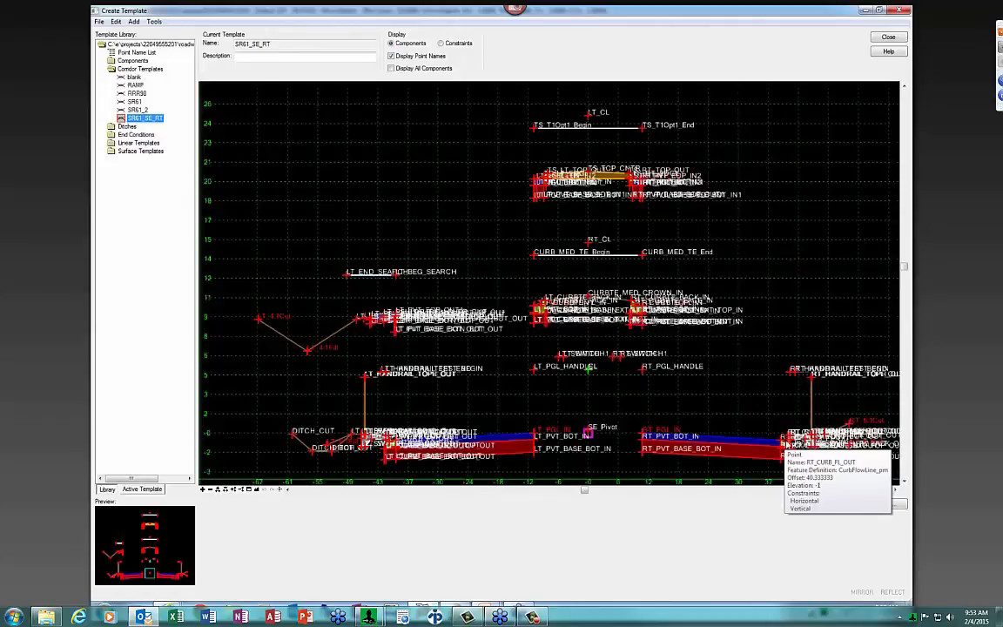
pyautogui.scroll(2, 781, 442)
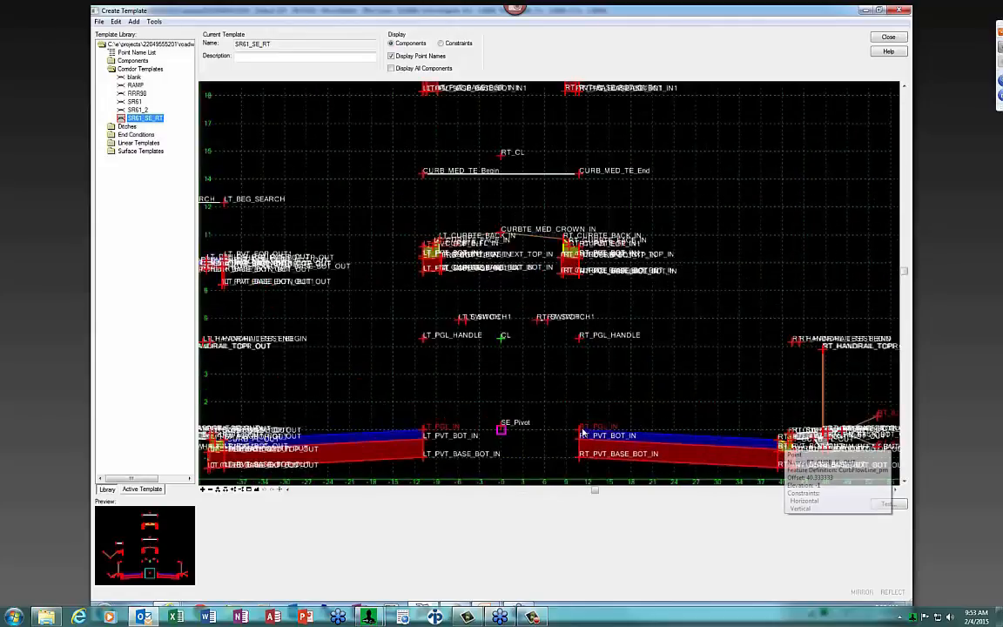
pyautogui.moveTo(580, 431)
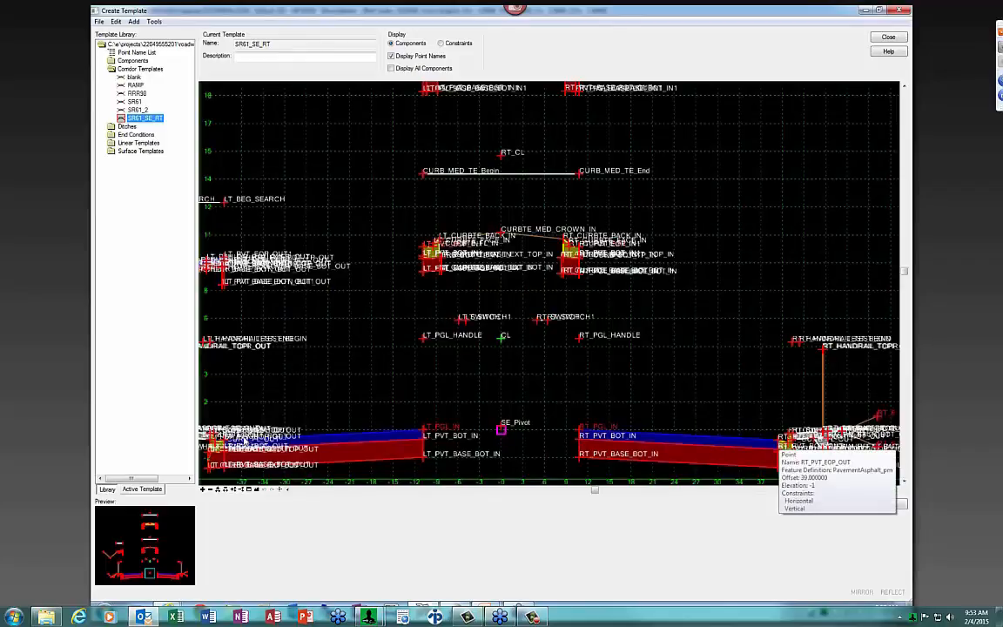
# Close the template editor and zoom into the 711+50.00 R1 cross section's right-side pavement layers
pyautogui.click(887, 38)
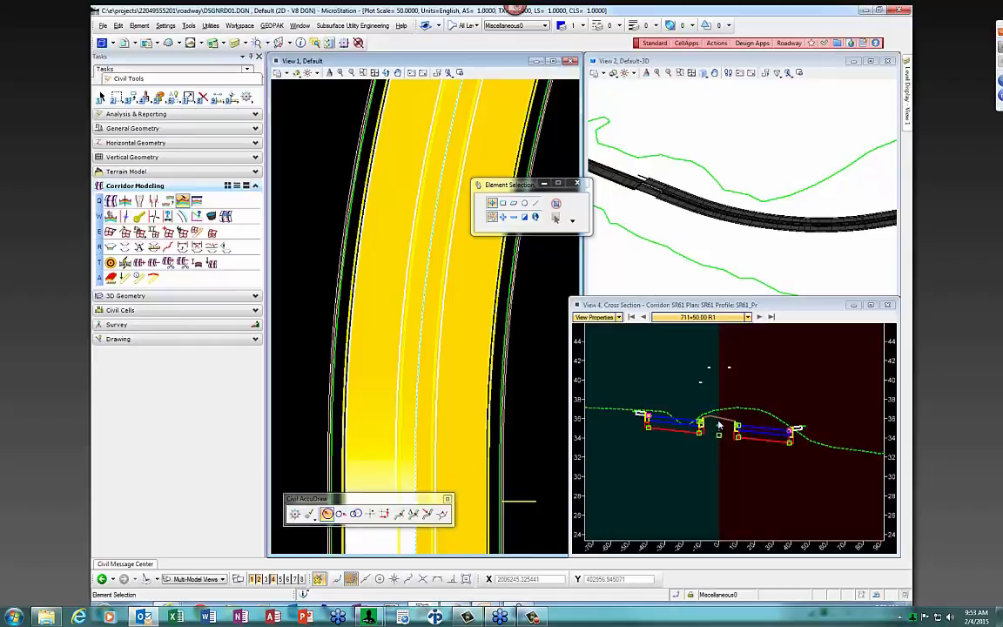
pyautogui.click(758, 389)
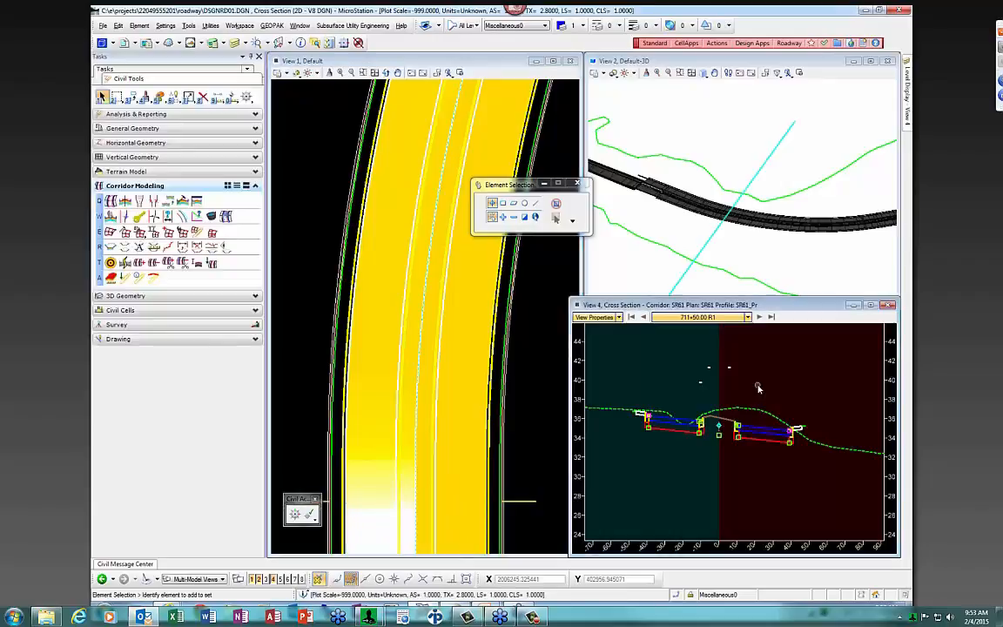
pyautogui.scroll(3, 789, 431)
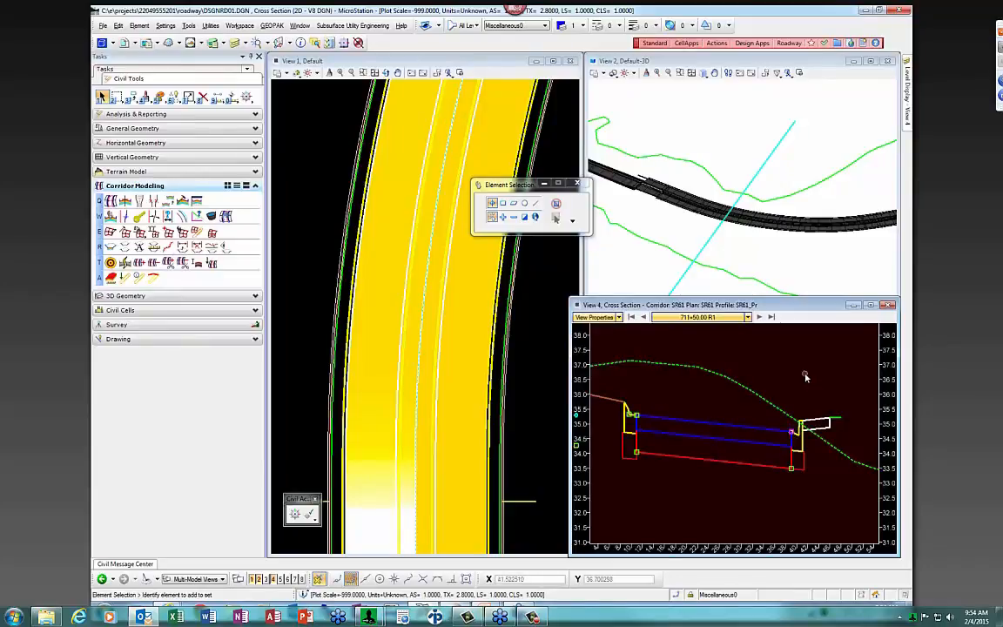
pyautogui.scroll(-1, 804, 374)
pyautogui.click(169, 201)
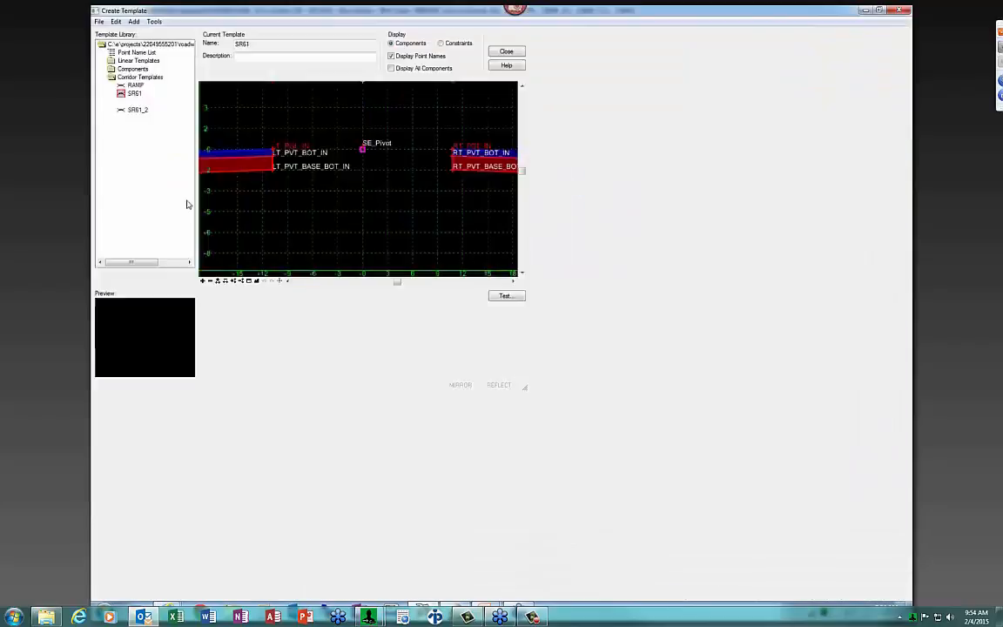
pyautogui.scroll(2, 627, 441)
pyautogui.scroll(-2, 590, 363)
pyautogui.moveTo(631, 415)
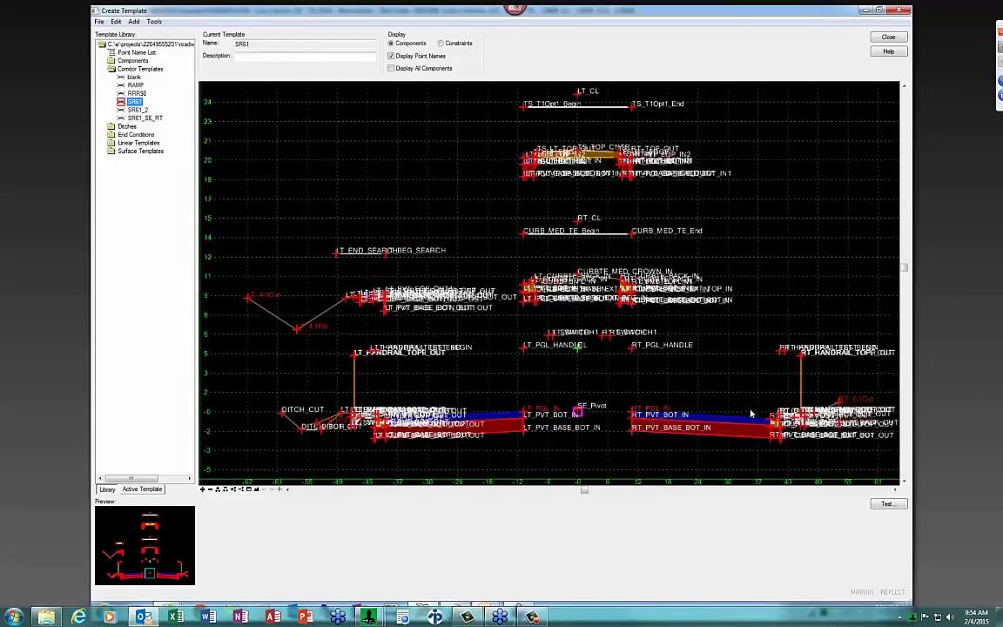
pyautogui.moveTo(770, 422)
pyautogui.moveTo(79, 617)
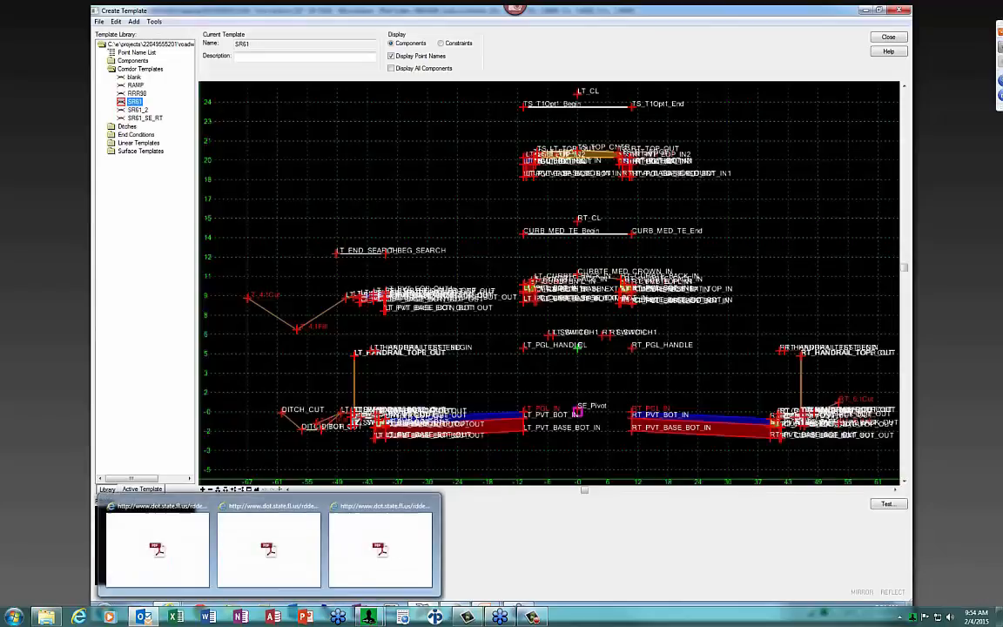
# Consult the FDOT Index 511 superelevation transition sheet, then minimize the browser
pyautogui.click(240, 564)
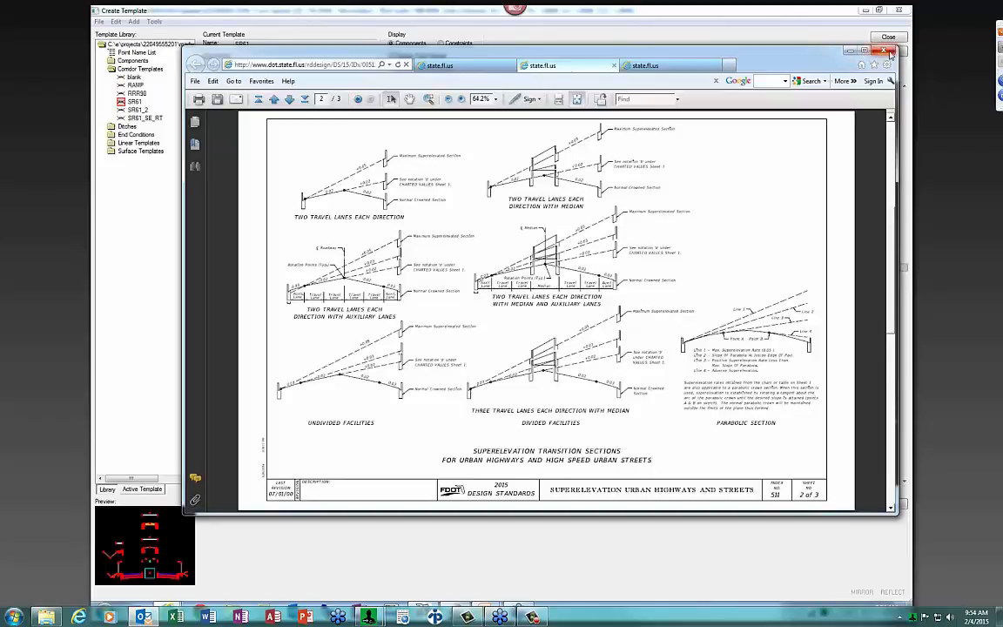
pyautogui.click(851, 54)
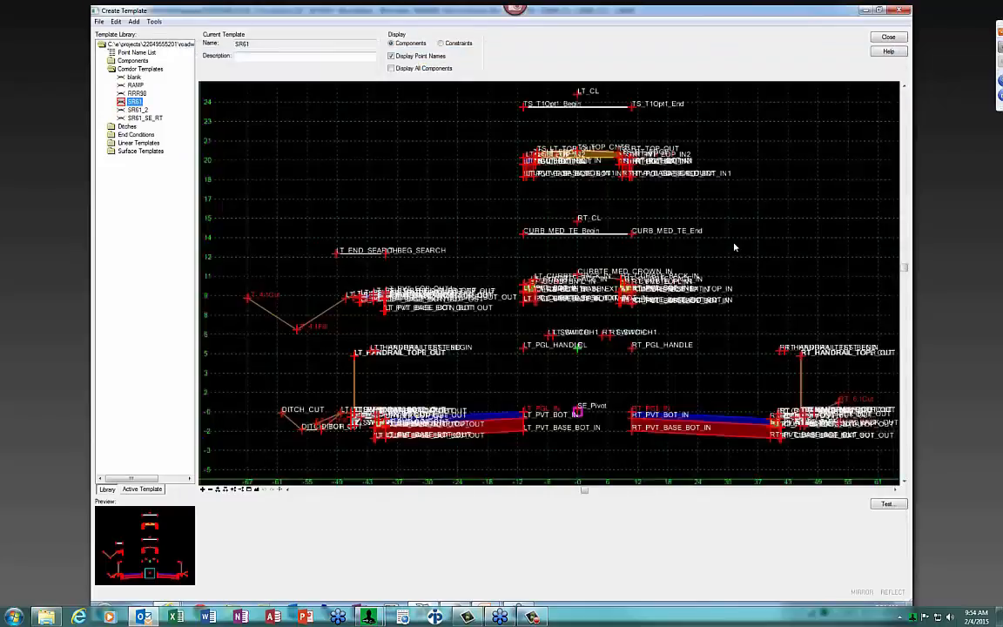
# Close the template editor, return to the 3D model, and show the Questions and Comments slide
pyautogui.click(888, 37)
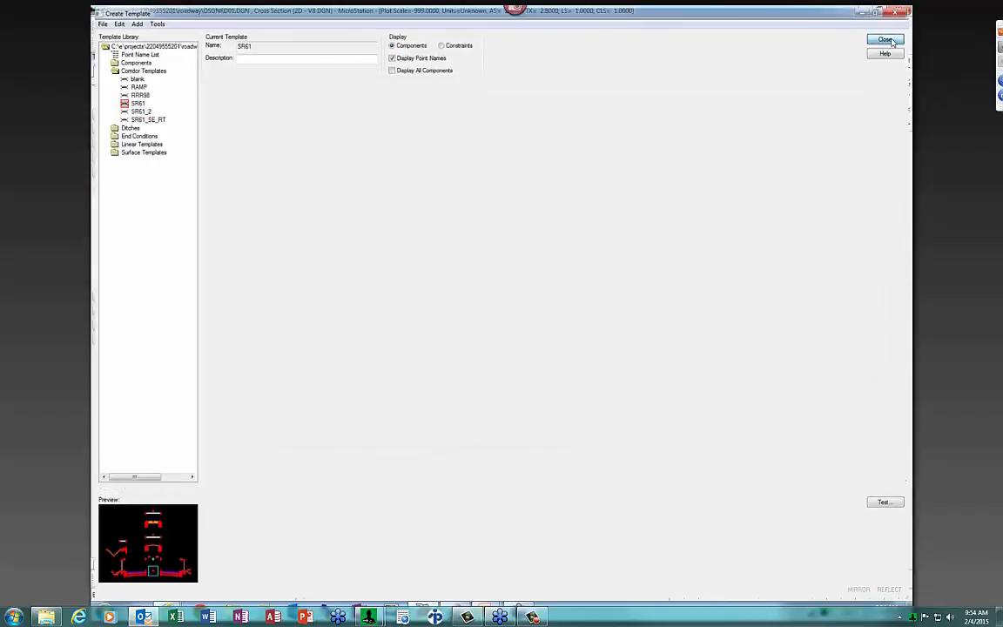
pyautogui.click(661, 243)
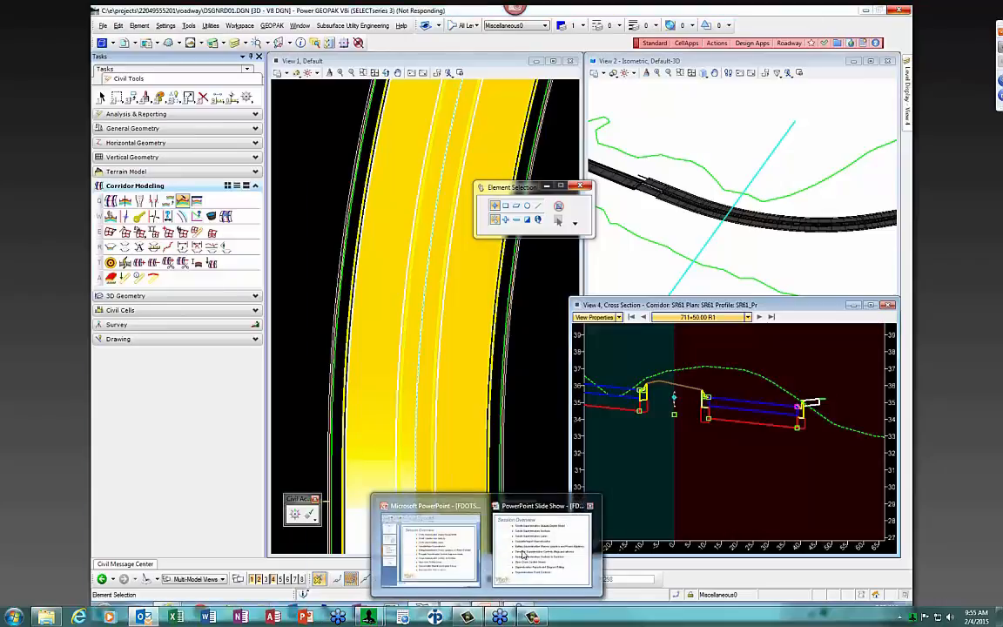
pyautogui.click(527, 557)
pyautogui.click(527, 557)
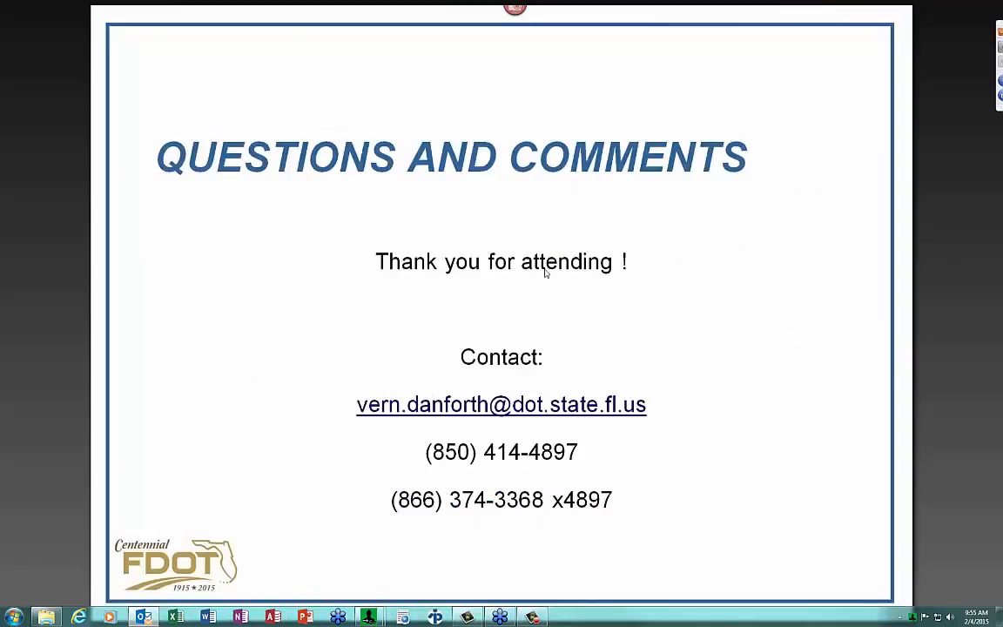